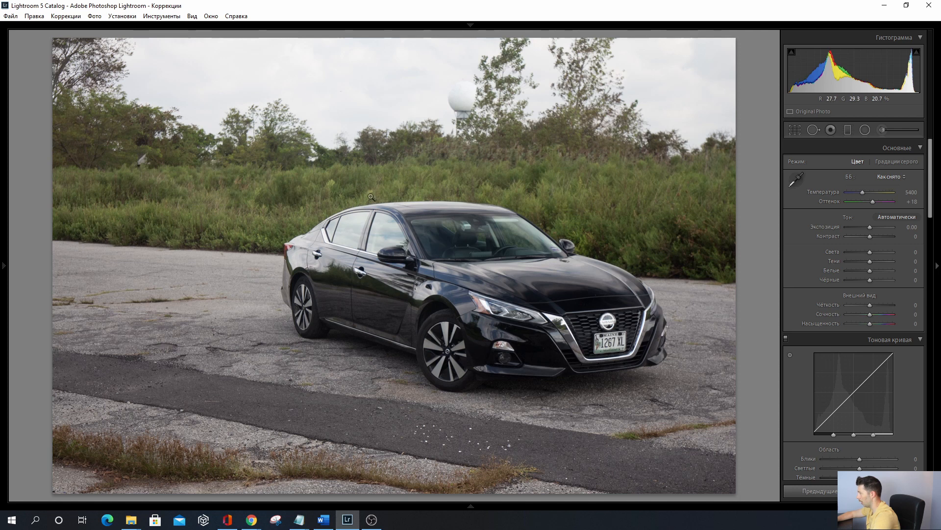
# - View the beach sedan and grey convertible photos, and return to the photo of the black Nissan
pyautogui.moveTo(291, 504)
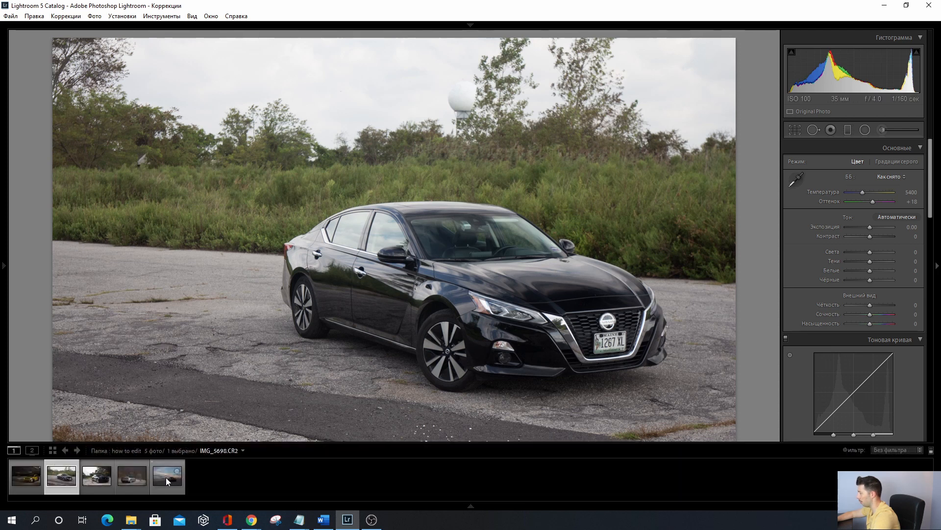
pyautogui.click(166, 477)
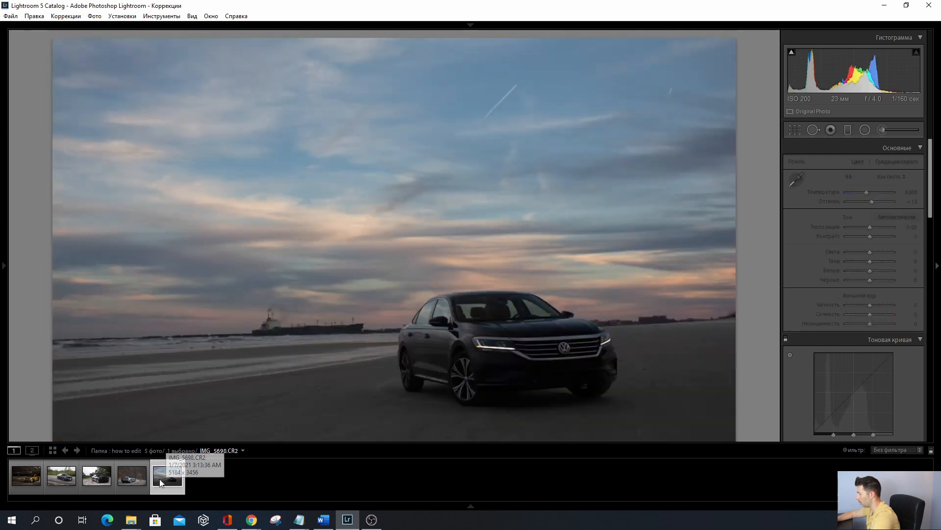
pyautogui.click(129, 472)
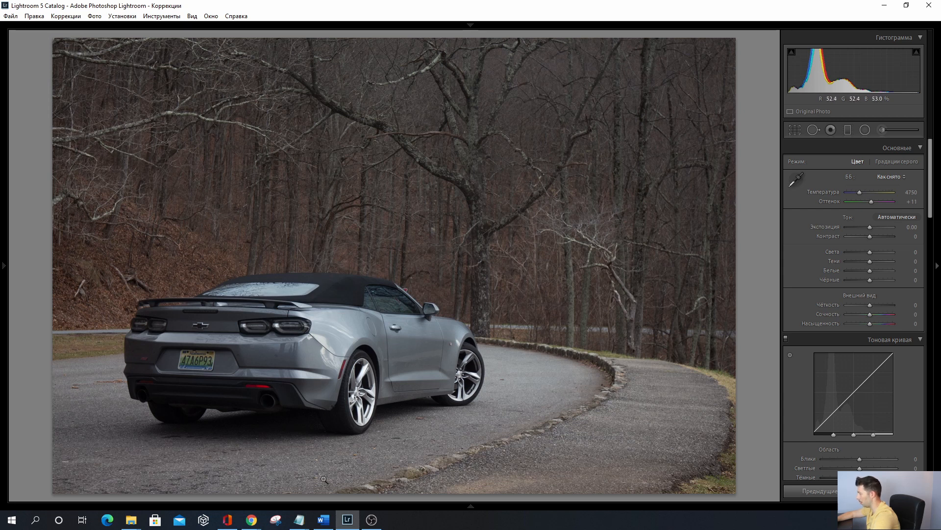
pyautogui.moveTo(364, 505)
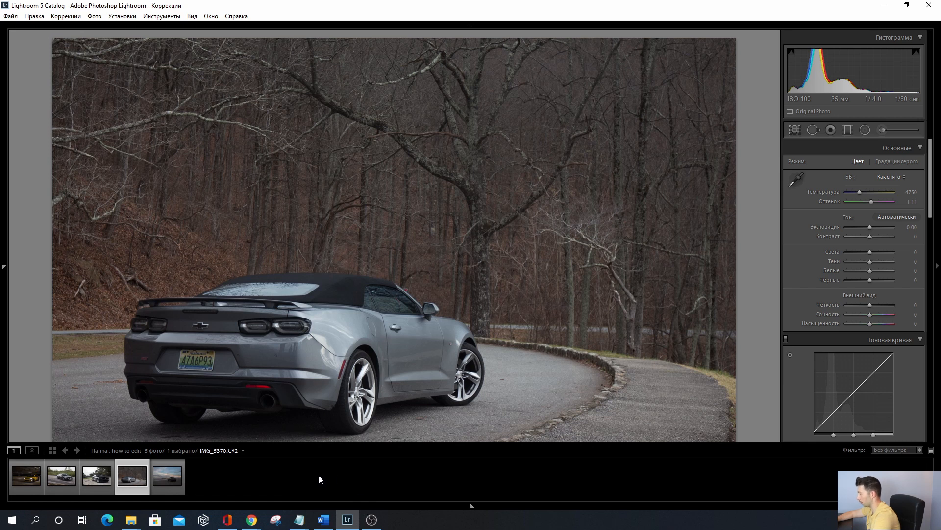
pyautogui.click(62, 476)
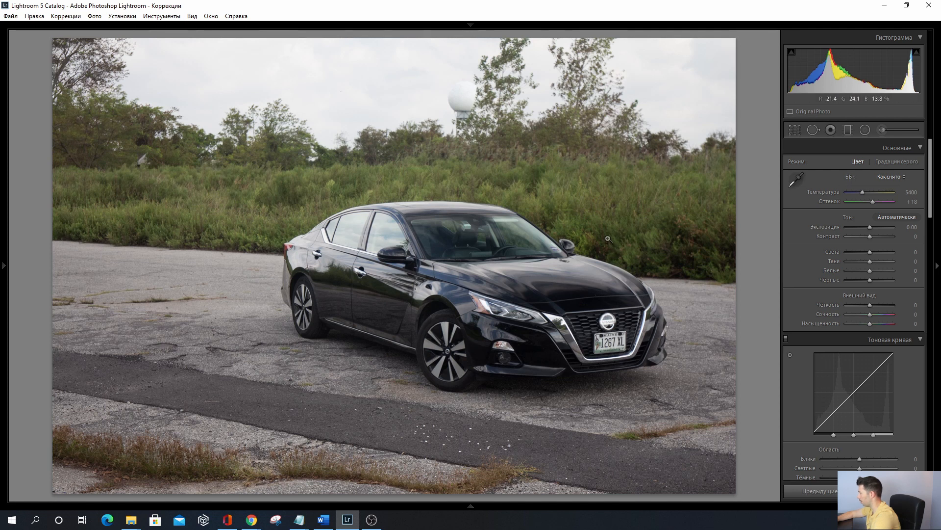
# - Change the camera calibration profile of the black Nissan photo to Camera Neutral
pyautogui.moveTo(934, 143); pyautogui.dragTo(931, 405)
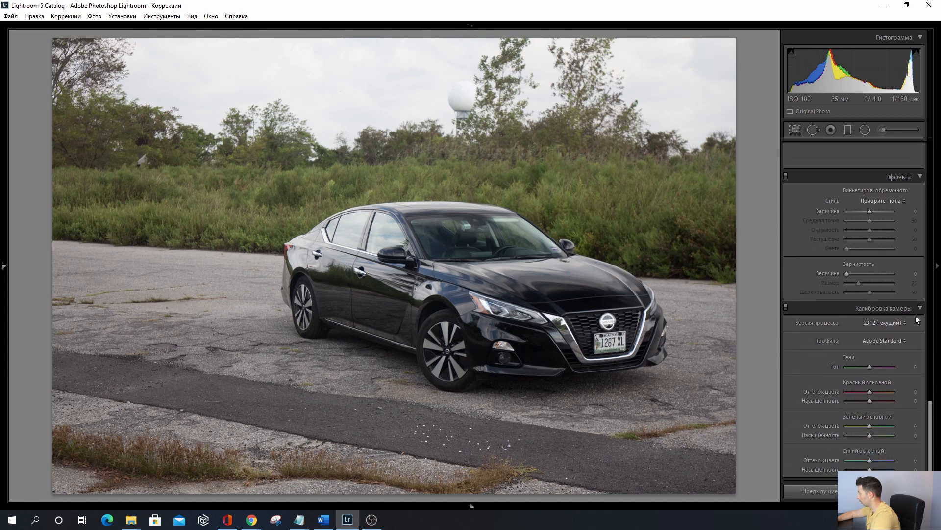
pyautogui.click(879, 340)
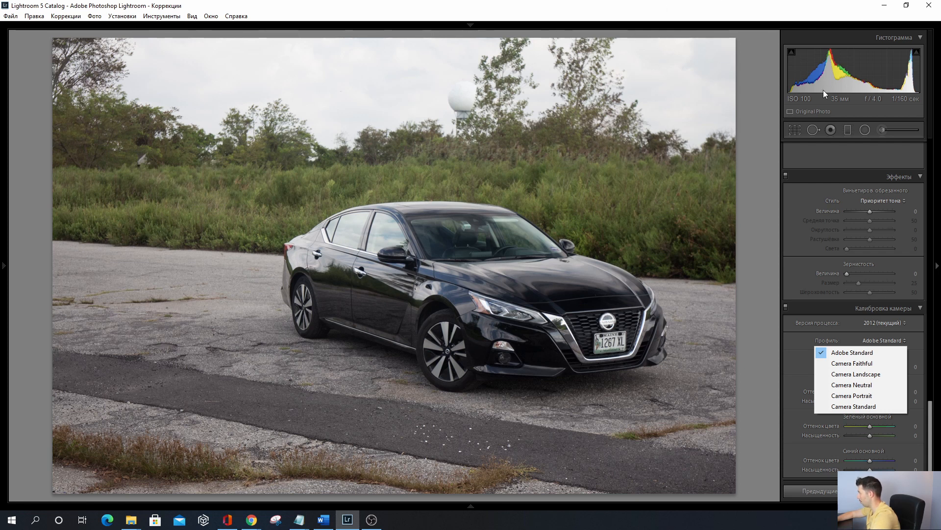
pyautogui.click(873, 384)
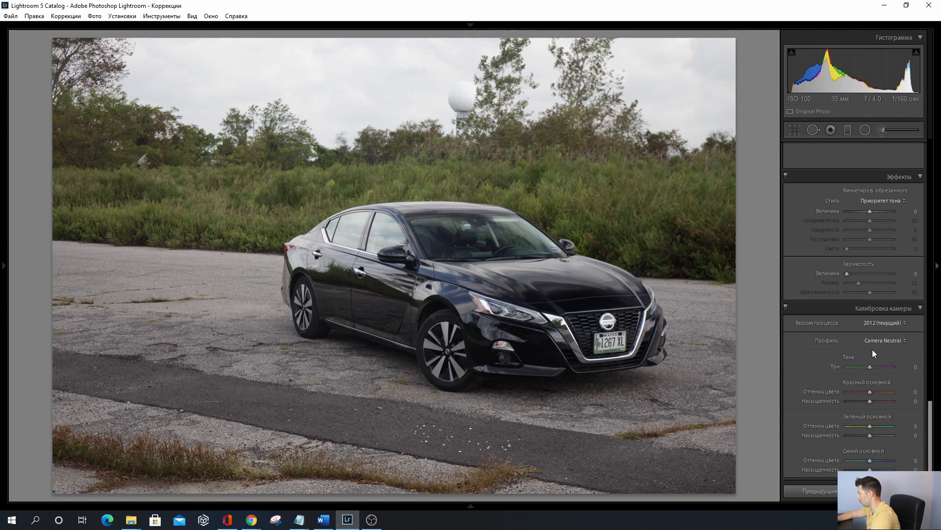
# - Start cropping the photo with the aspect ratio set to 16 x 9
pyautogui.scroll(5, 876, 349)
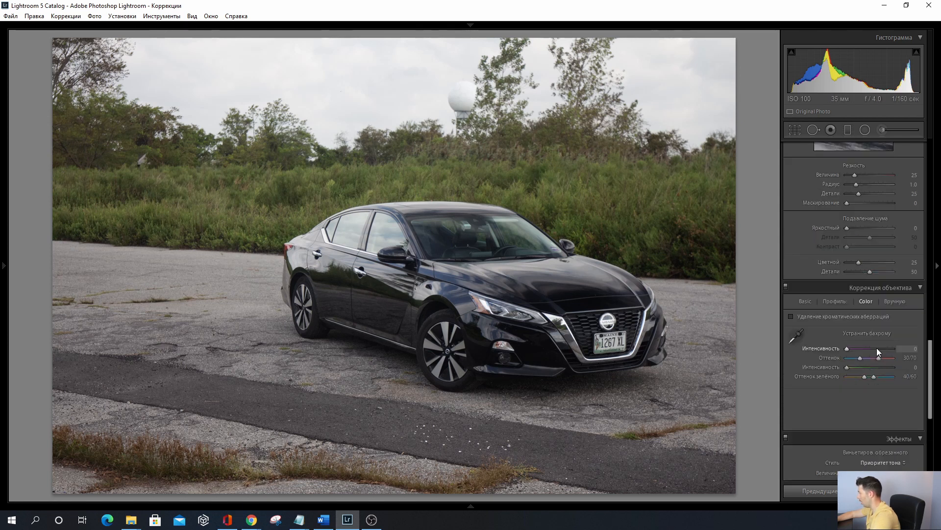
pyautogui.scroll(5, 886, 344)
pyautogui.scroll(10, 920, 322)
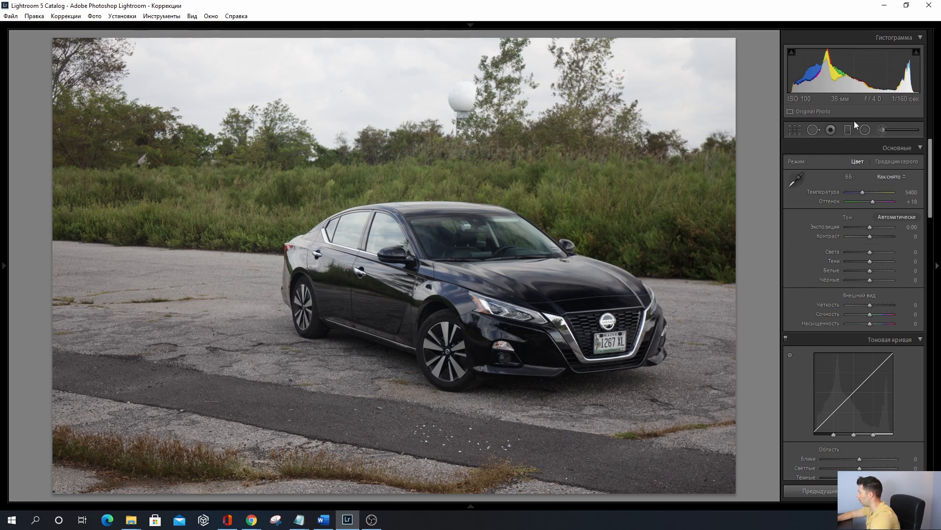
pyautogui.click(797, 128)
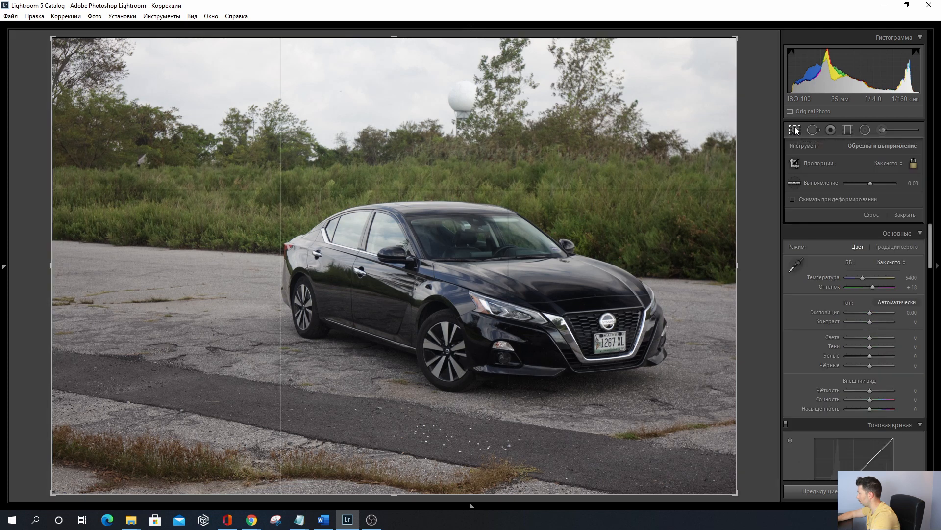
pyautogui.click(885, 164)
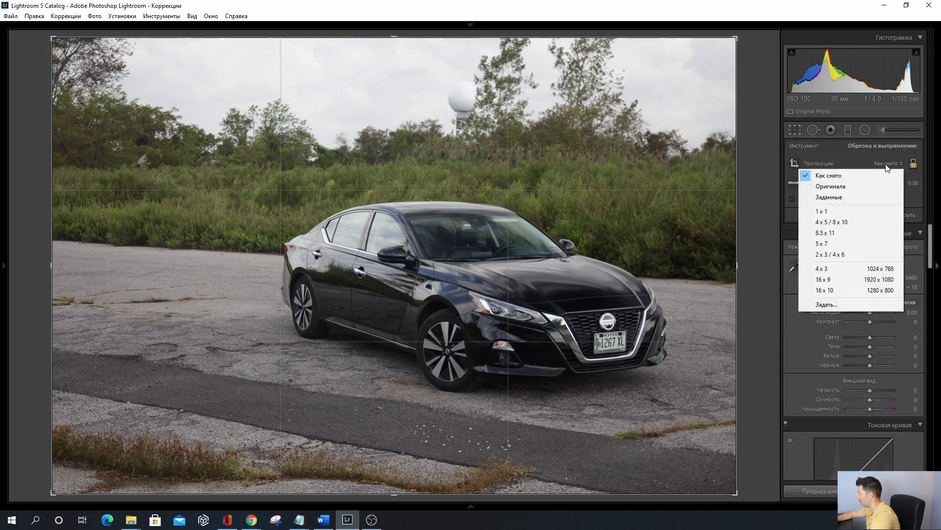
pyautogui.click(813, 160)
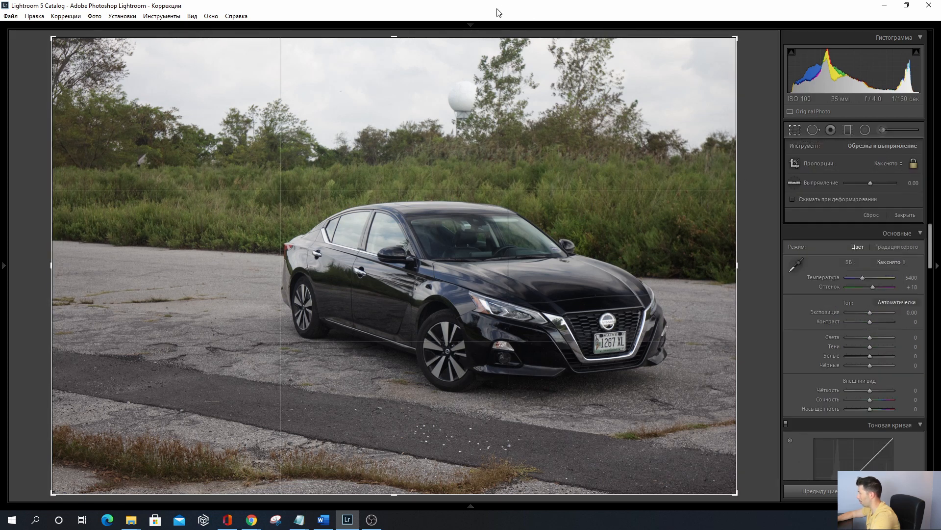
pyautogui.click(887, 164)
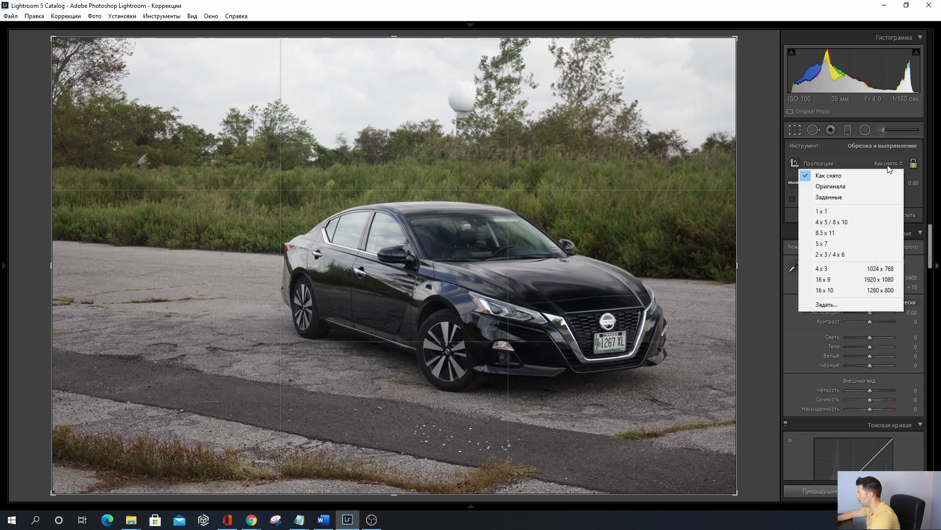
pyautogui.click(831, 280)
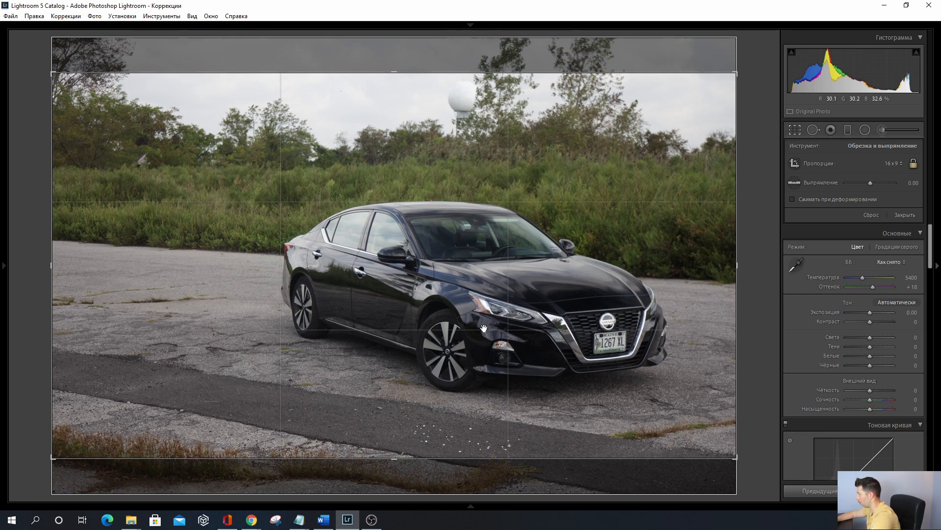
# - Shift the photo slightly down inside the 16 x 9 crop frame to keep more sky, and apply the crop
pyautogui.moveTo(548, 263)
pyautogui.mouseDown()
pyautogui.moveTo(547, 276)
pyautogui.moveTo(548, 254)
pyautogui.moveTo(544, 271)
pyautogui.mouseUp()
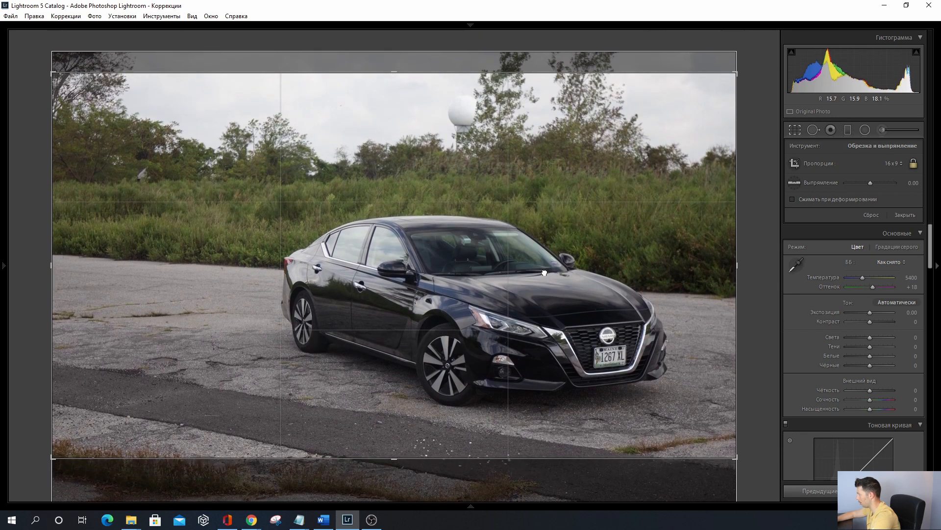
pyautogui.moveTo(544, 272); pyautogui.dragTo(544, 275)
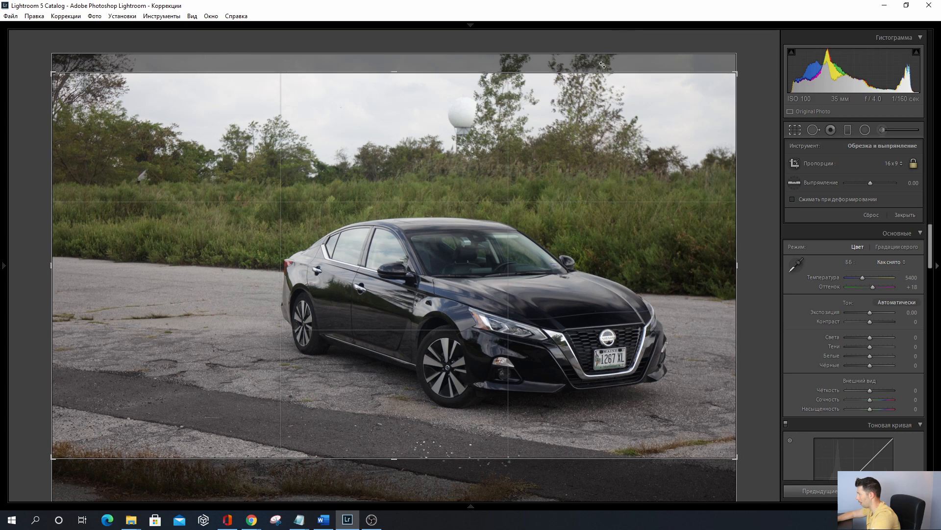
pyautogui.moveTo(619, 284); pyautogui.dragTo(616, 280)
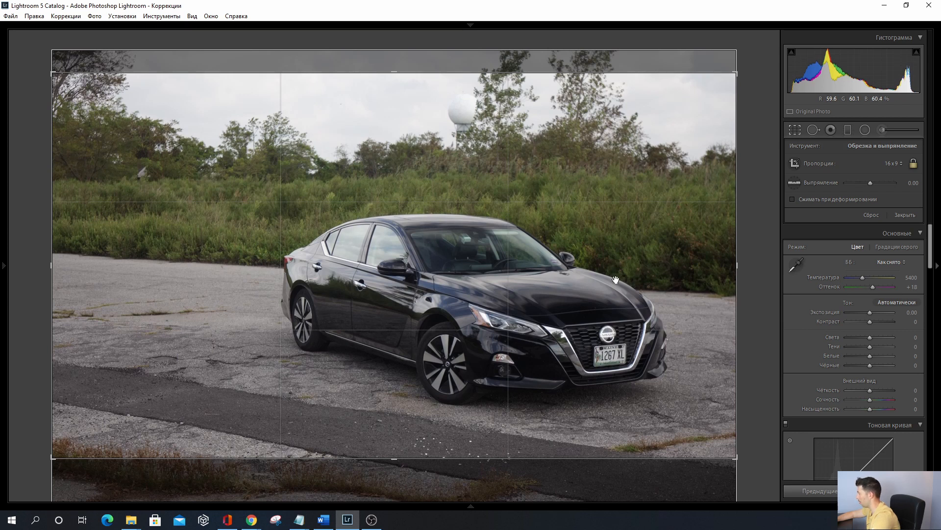
pyautogui.press('Return')
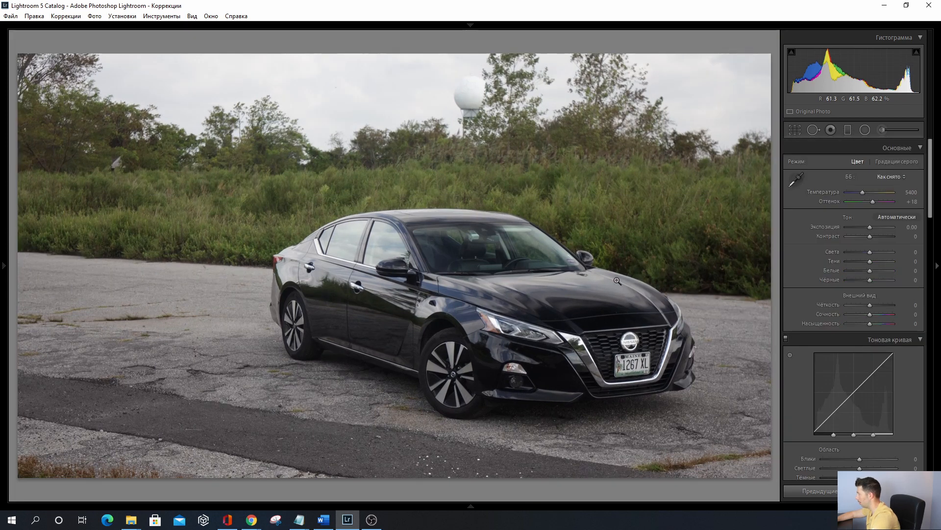
pyautogui.click(794, 130)
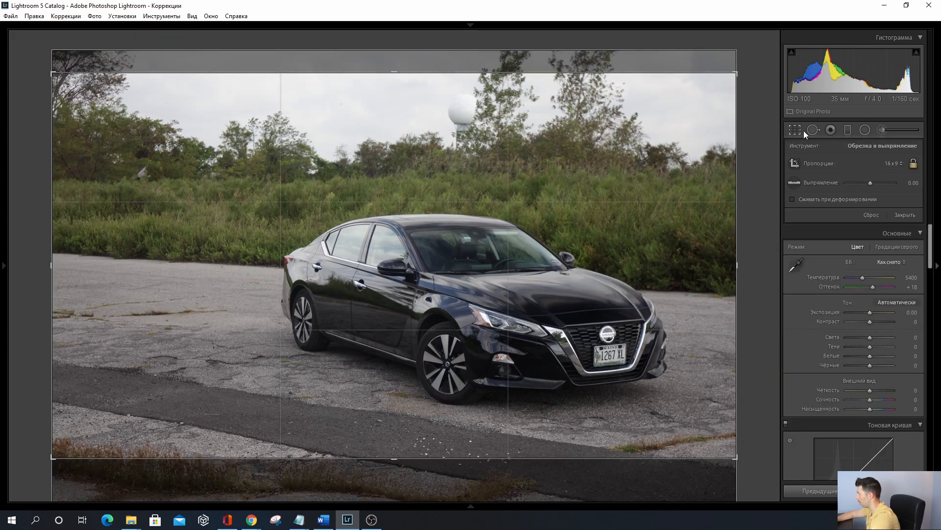
pyautogui.click(891, 166)
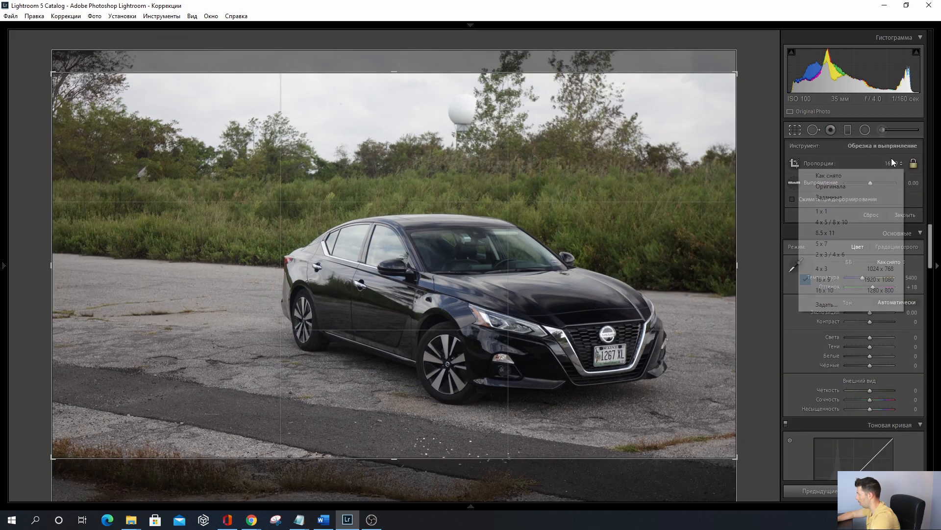
pyautogui.click(851, 162)
pyautogui.press('Return')
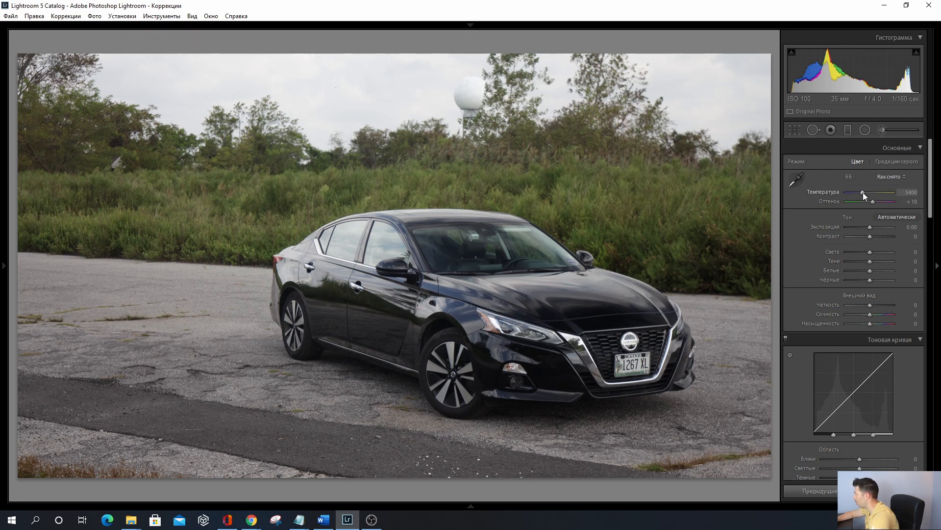
# - Try a warmer colour temperature of 5650 on the photo and set it back to 5400
pyautogui.moveTo(862, 192)
pyautogui.mouseDown()
pyautogui.moveTo(853, 193)
pyautogui.moveTo(863, 193)
pyautogui.mouseUp()
pyautogui.doubleClick(863, 192)
pyautogui.click(863, 192)
pyautogui.doubleClick(863, 193)
pyautogui.click(863, 192)
pyautogui.click(863, 192)
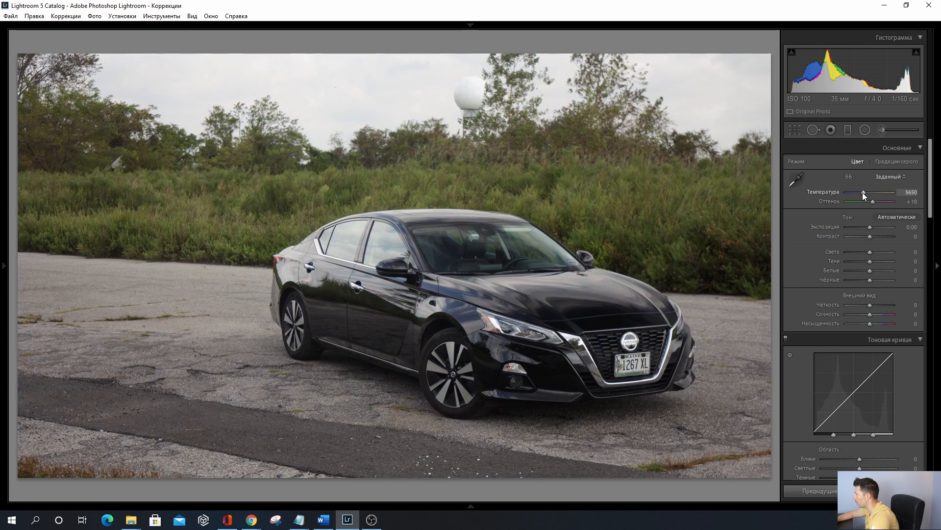
pyautogui.press('Down')
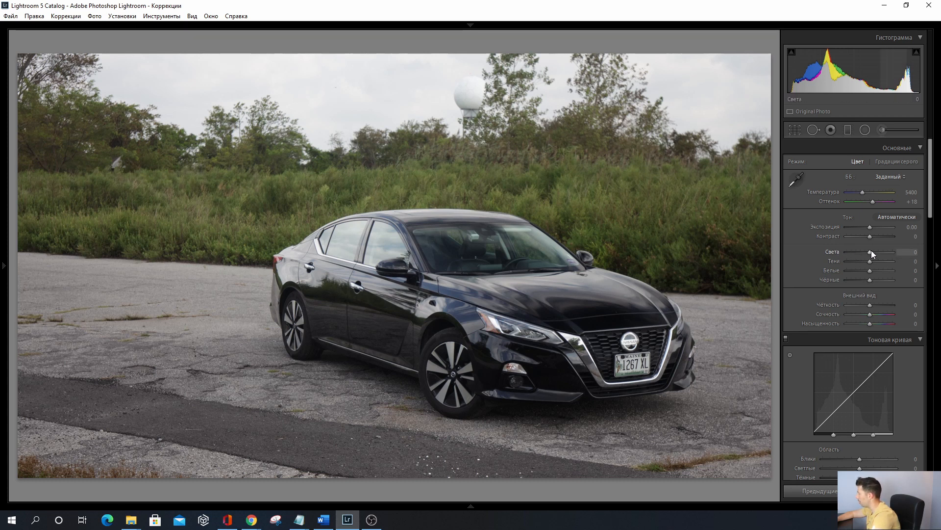
# - Lower the highlights (Света) to −100, comparing the effect close up on the white dome and the surrounding sky
pyautogui.moveTo(871, 251); pyautogui.dragTo(843, 251)
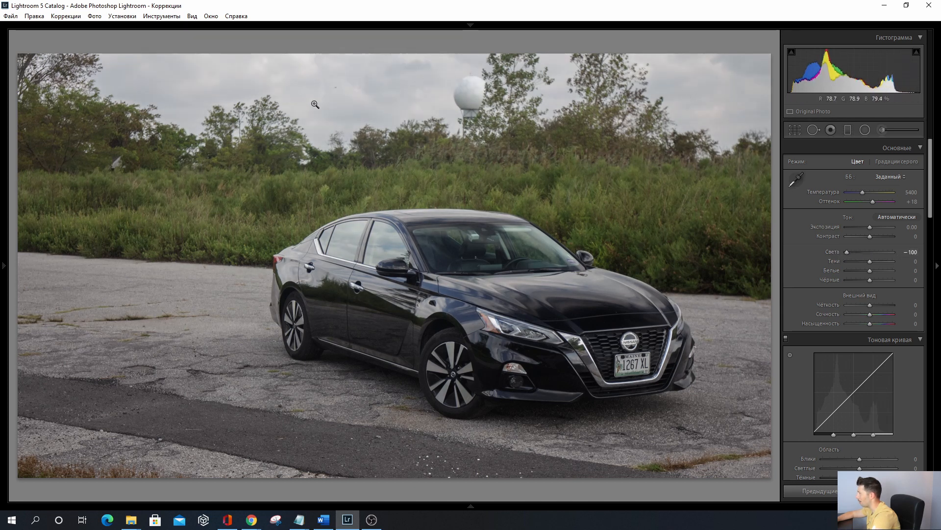
pyautogui.click(475, 84)
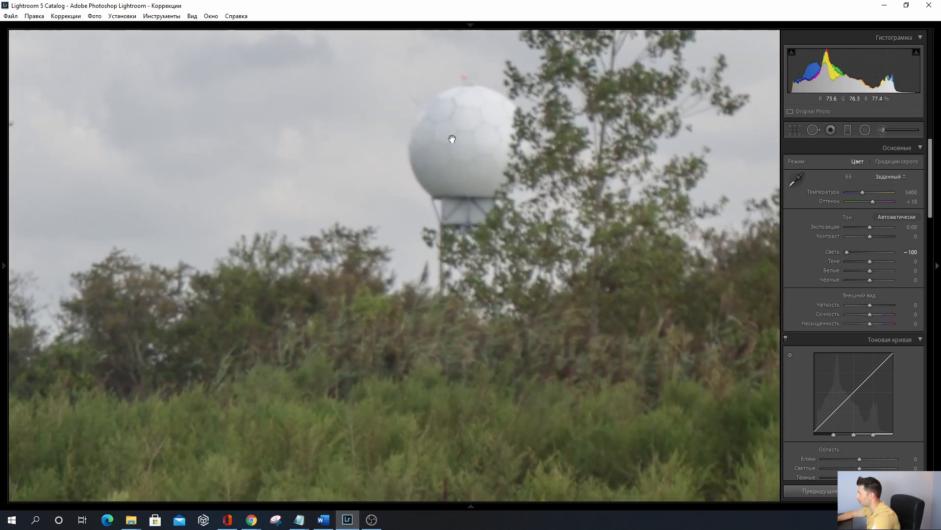
pyautogui.moveTo(488, 100); pyautogui.dragTo(498, 172)
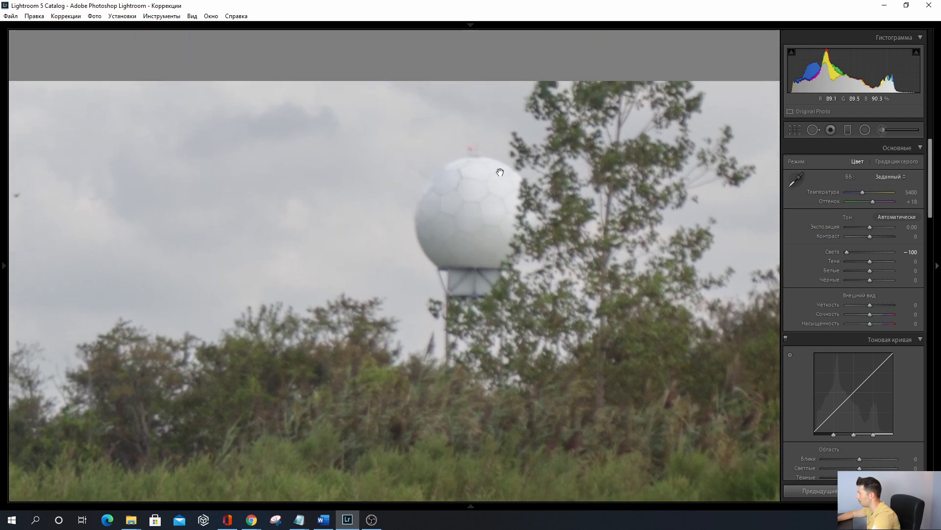
pyautogui.click(869, 252)
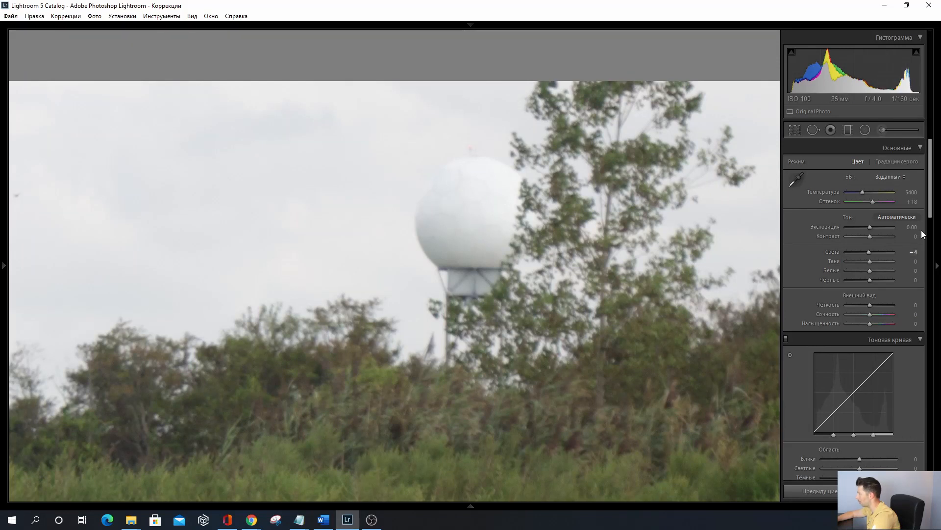
pyautogui.moveTo(869, 252); pyautogui.dragTo(840, 252)
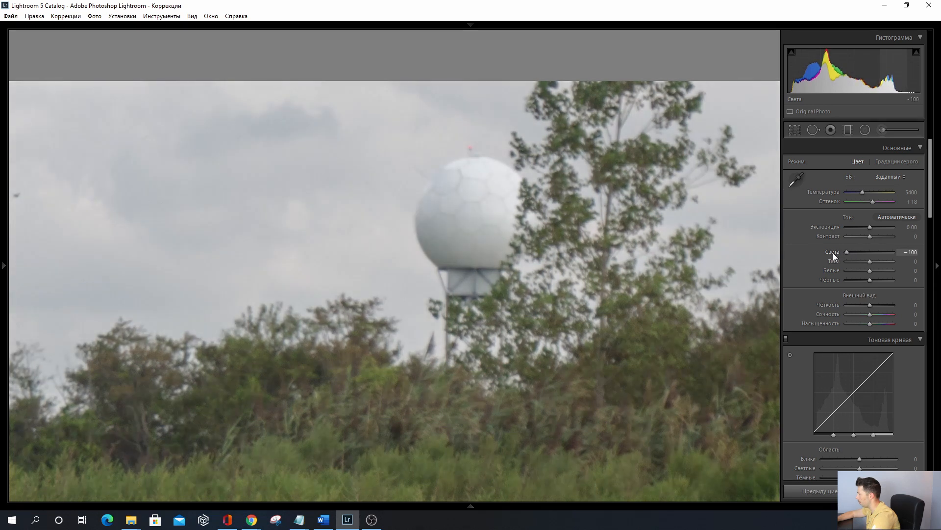
pyautogui.click(586, 194)
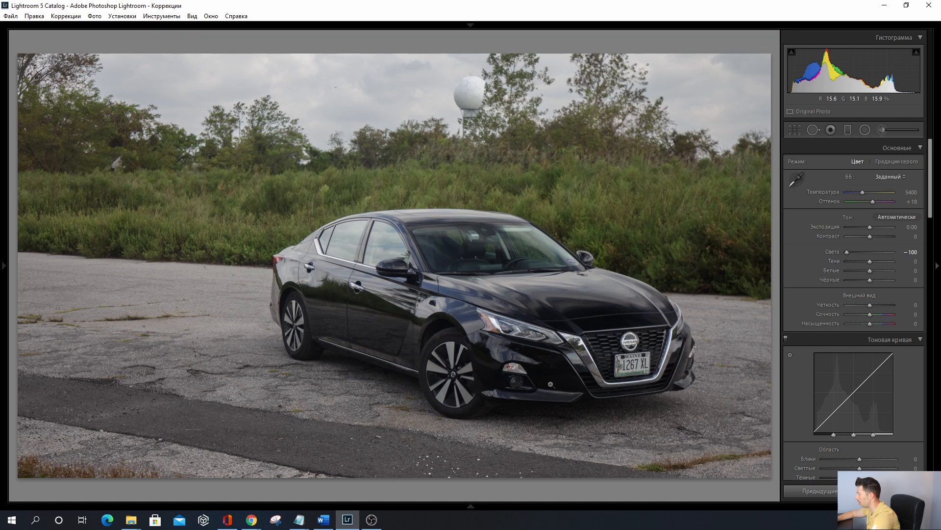
# - Raise the shadows (Тени) to +26 and the whites (Белые) to +26
pyautogui.moveTo(871, 263); pyautogui.dragTo(921, 262)
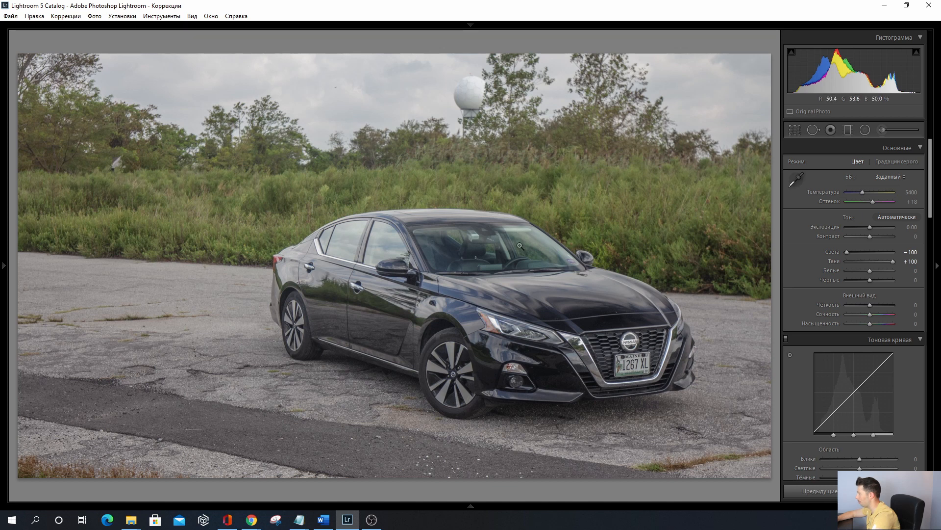
pyautogui.moveTo(876, 257)
pyautogui.mouseDown()
pyautogui.moveTo(884, 260)
pyautogui.moveTo(876, 260)
pyautogui.mouseUp()
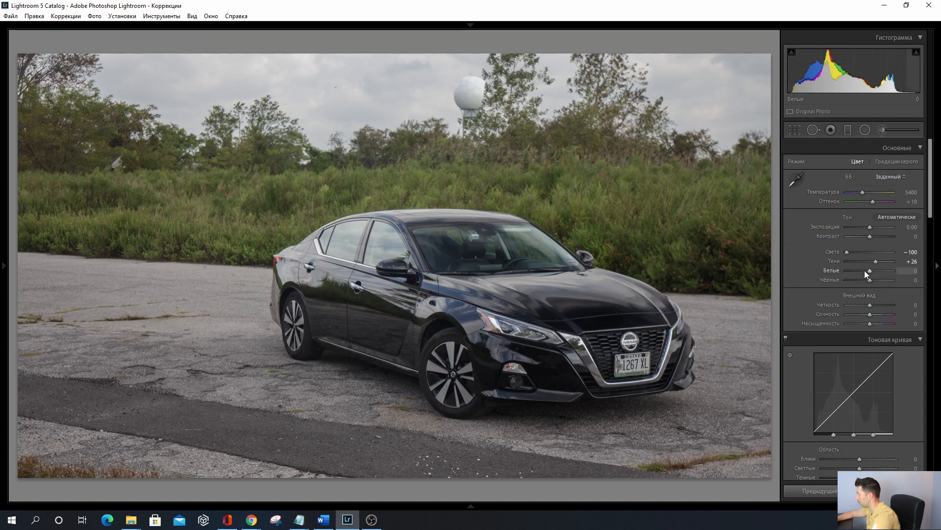
pyautogui.moveTo(870, 269); pyautogui.dragTo(876, 271)
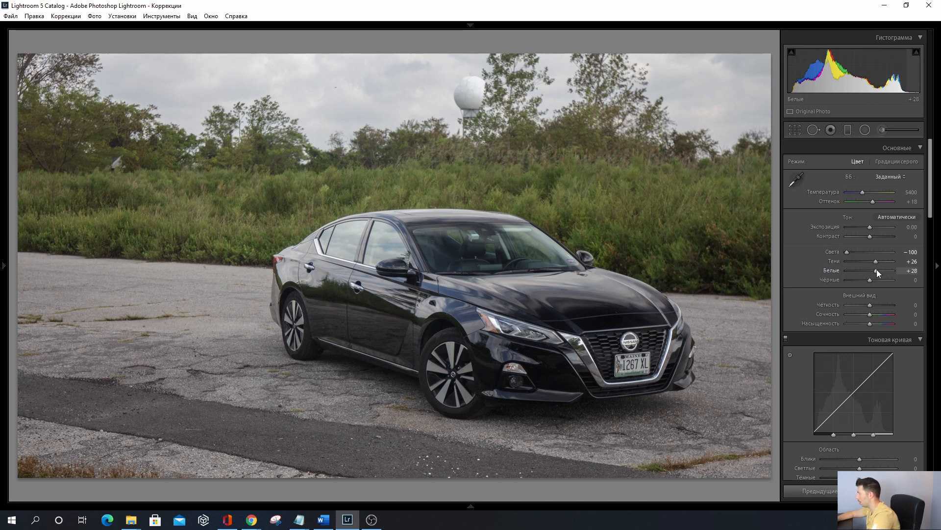
pyautogui.moveTo(875, 269)
pyautogui.mouseDown()
pyautogui.moveTo(861, 270)
pyautogui.moveTo(872, 273)
pyautogui.mouseUp()
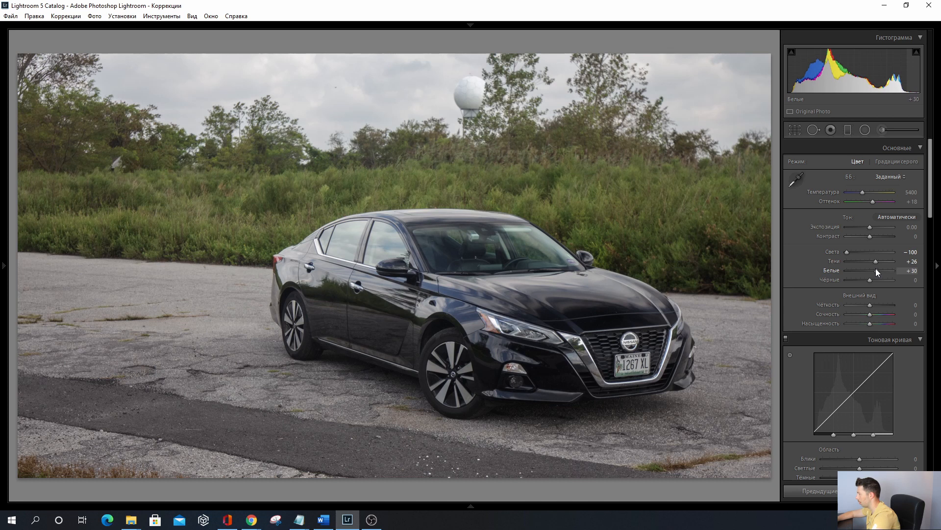
pyautogui.moveTo(876, 268); pyautogui.dragTo(875, 269)
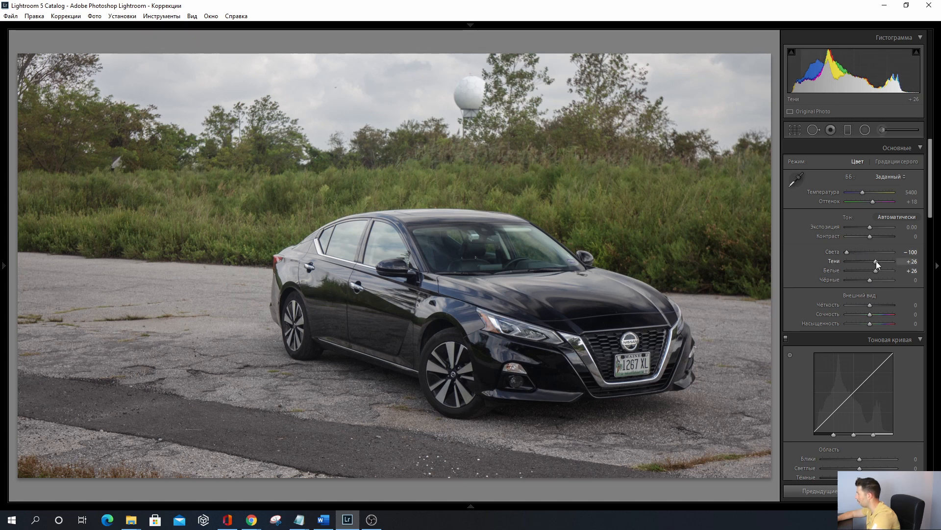
# - Try the blacks (Чёрные) at −100 and set them to +4
pyautogui.moveTo(872, 281); pyautogui.dragTo(786, 276)
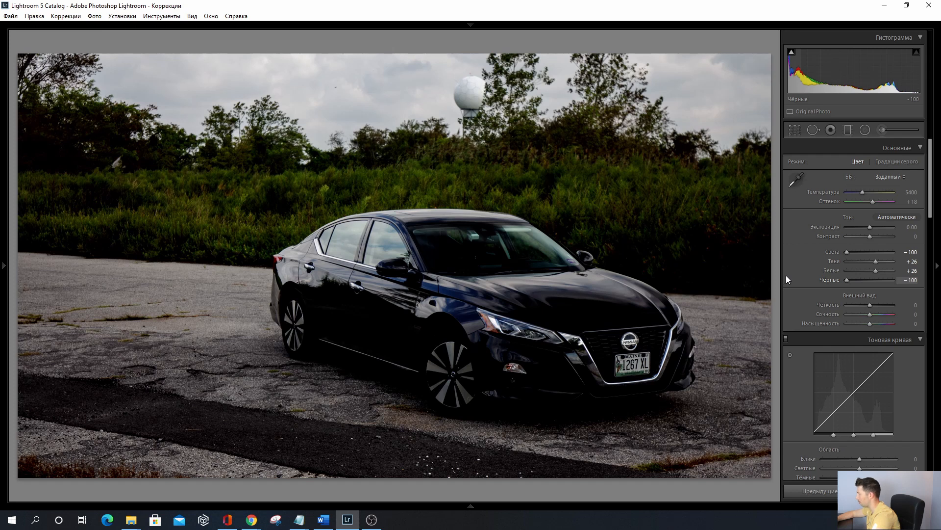
pyautogui.doubleClick(834, 278)
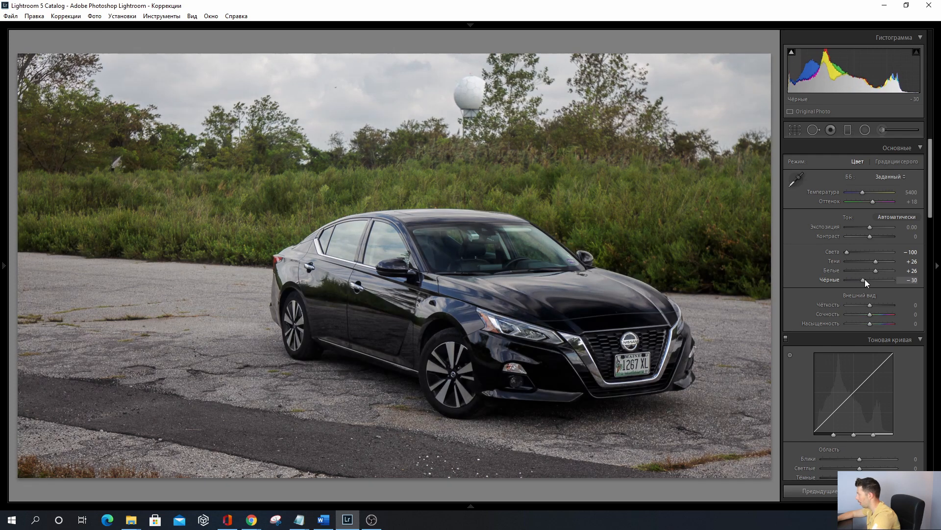
pyautogui.moveTo(872, 279); pyautogui.dragTo(873, 279)
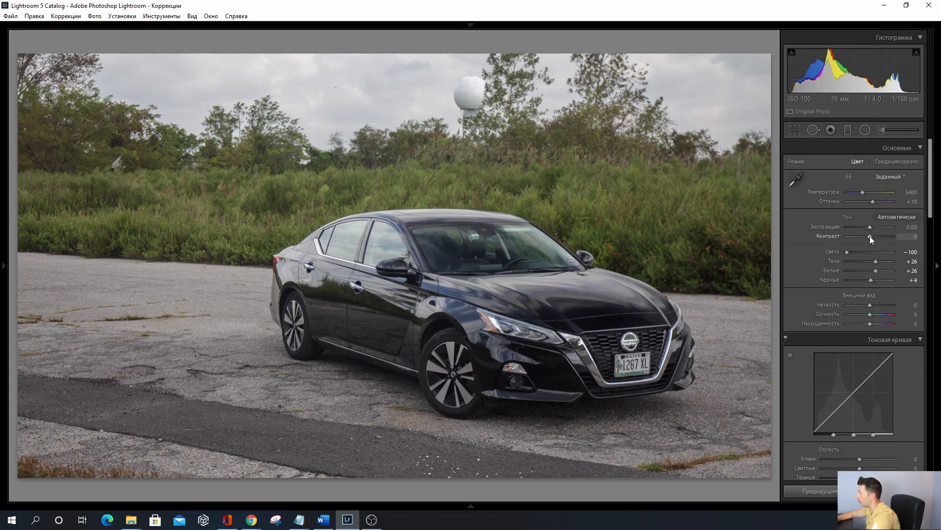
# - Try a contrast (Контраст) of +53 on the photo and set it back to 0
pyautogui.moveTo(870, 236); pyautogui.dragTo(882, 236)
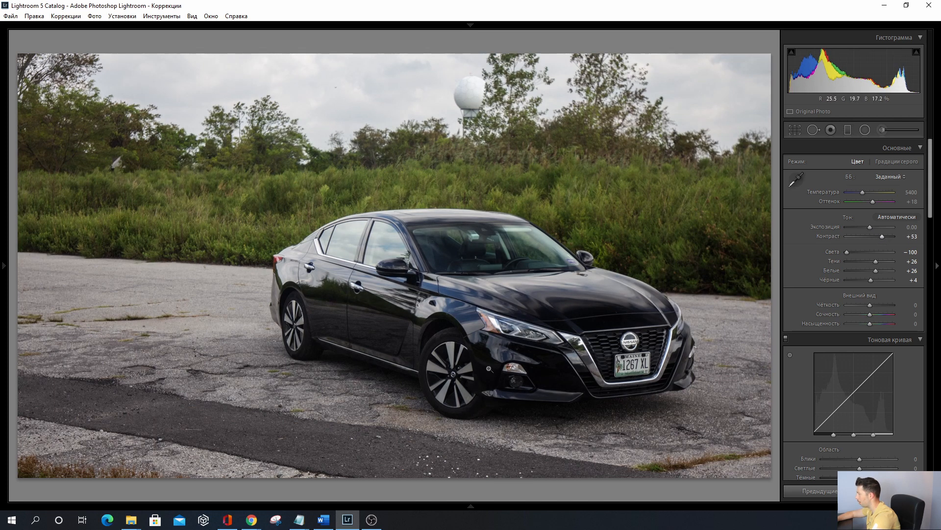
pyautogui.moveTo(882, 236); pyautogui.dragTo(870, 237)
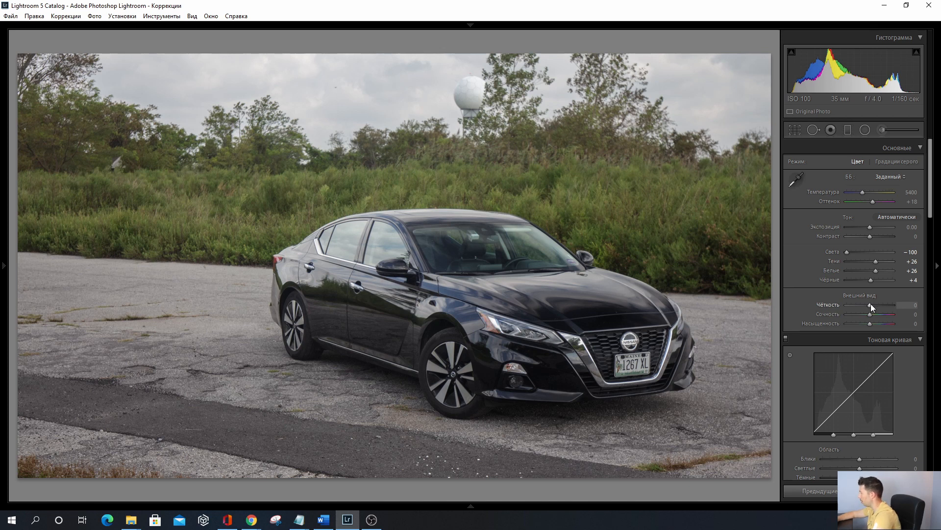
# - Try the clarity (Чёткость) at +100 and set it to +17
pyautogui.moveTo(871, 304); pyautogui.dragTo(911, 304)
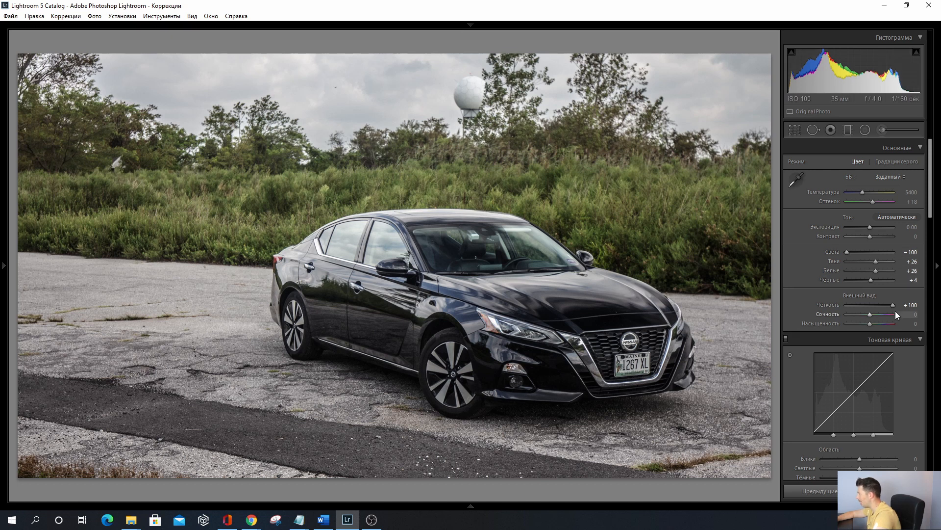
pyautogui.moveTo(885, 308); pyautogui.dragTo(868, 307)
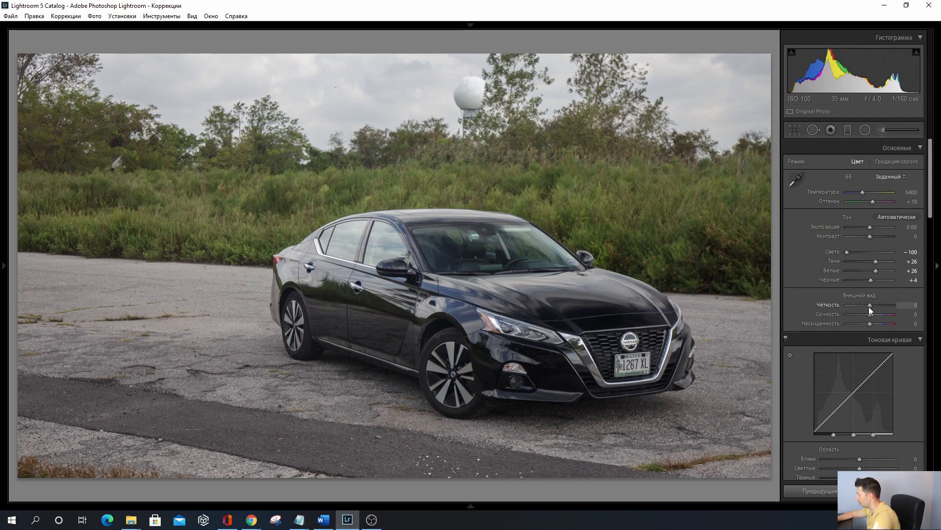
pyautogui.moveTo(871, 306); pyautogui.dragTo(873, 307)
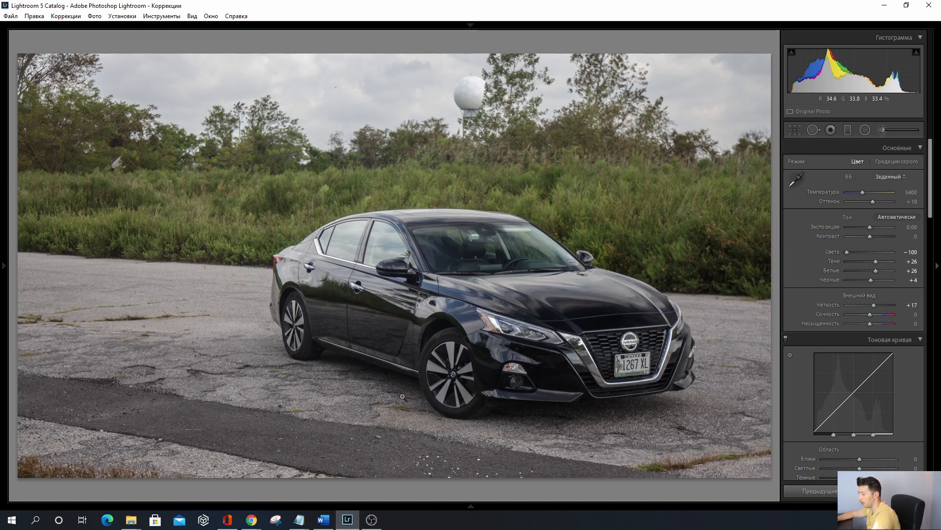
# - Compare the photo side by side before and after the corrections, and return to the single-photo view
pyautogui.press('t')
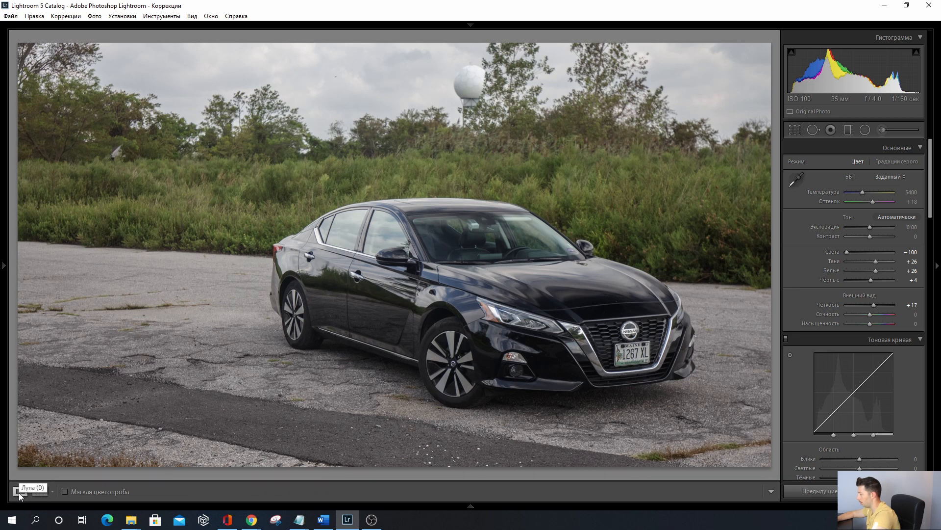
pyautogui.click(39, 491)
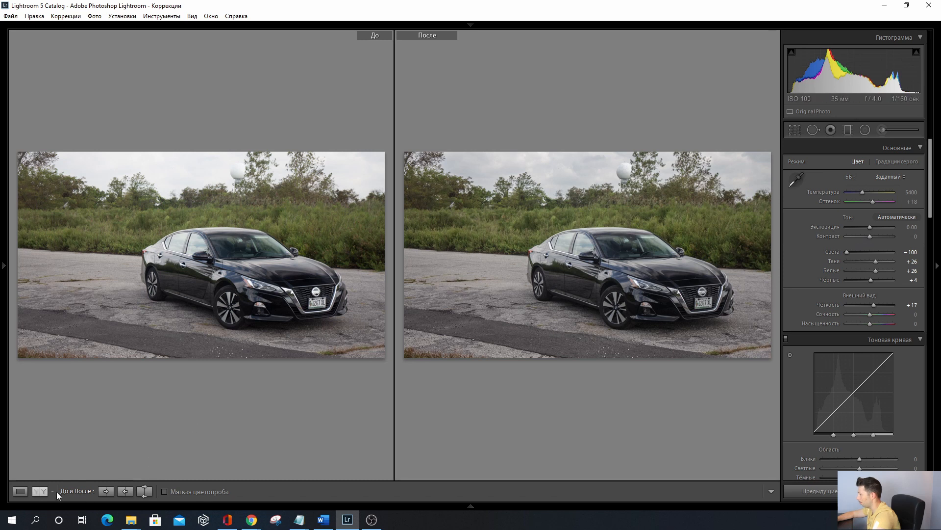
pyautogui.click(38, 490)
pyautogui.click(39, 490)
pyautogui.click(39, 491)
pyautogui.click(38, 490)
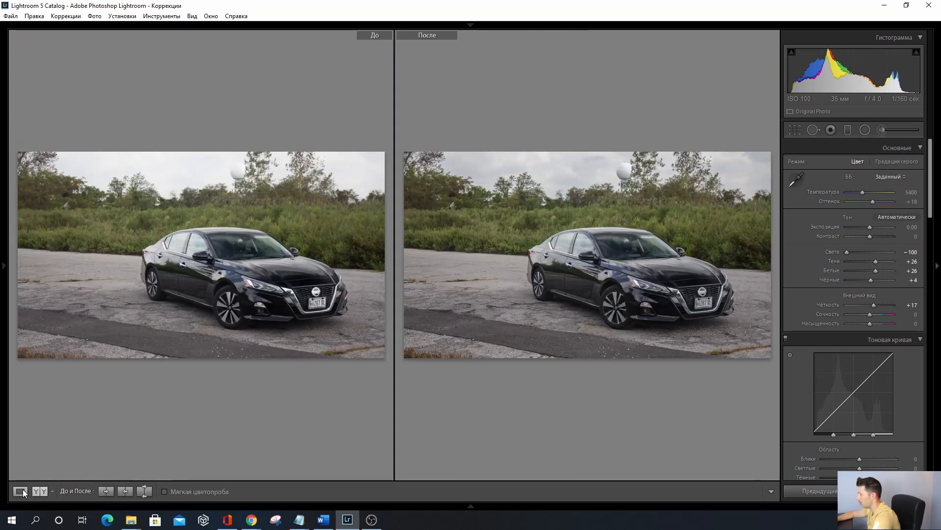
pyautogui.click(22, 492)
pyautogui.press('t')
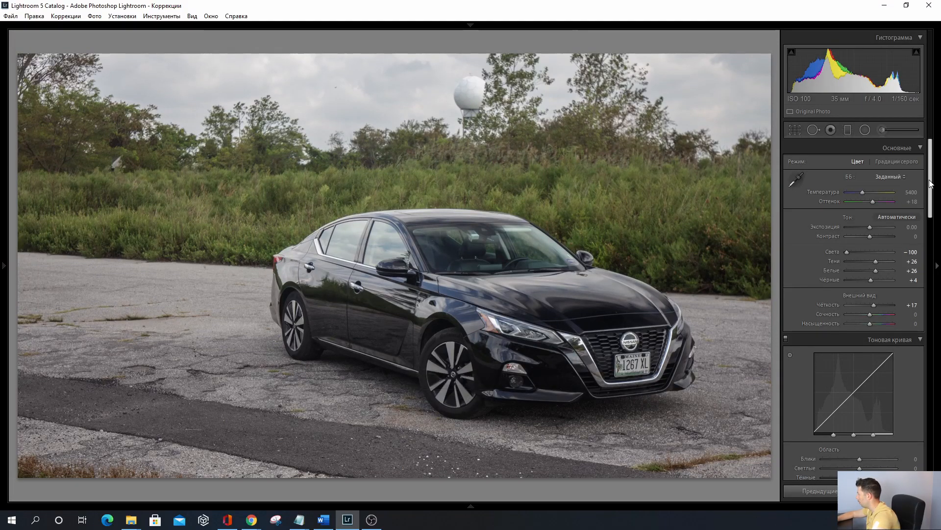
# - Try the vibrance (Сочность) at +32, and set it to +13 with the saturation (Насыщенность) at +9
pyautogui.scroll(-1, 930, 189)
pyautogui.scroll(-1, 931, 189)
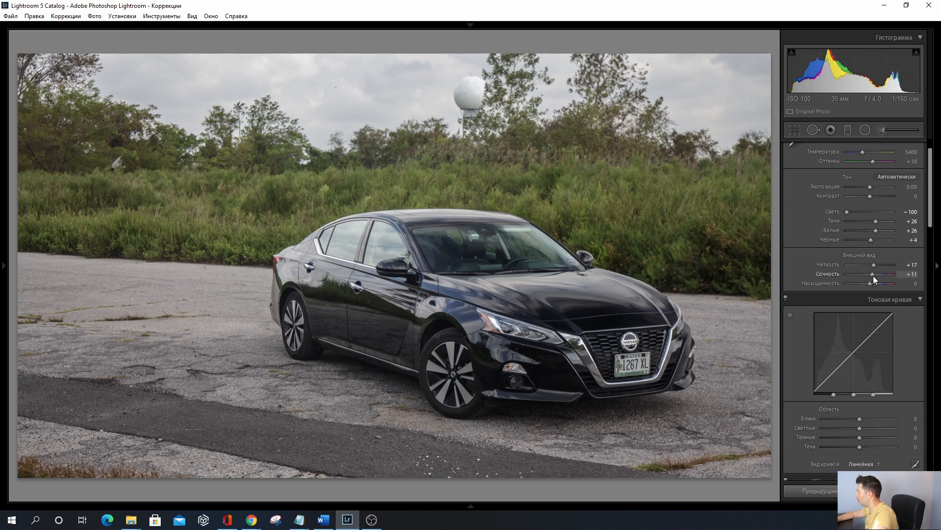
pyautogui.moveTo(878, 277); pyautogui.dragTo(880, 278)
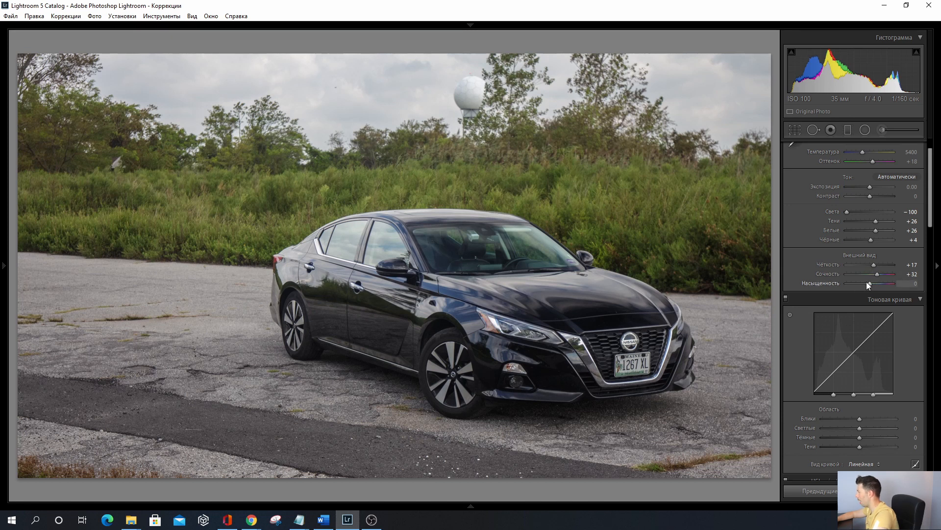
pyautogui.moveTo(878, 276); pyautogui.dragTo(875, 276)
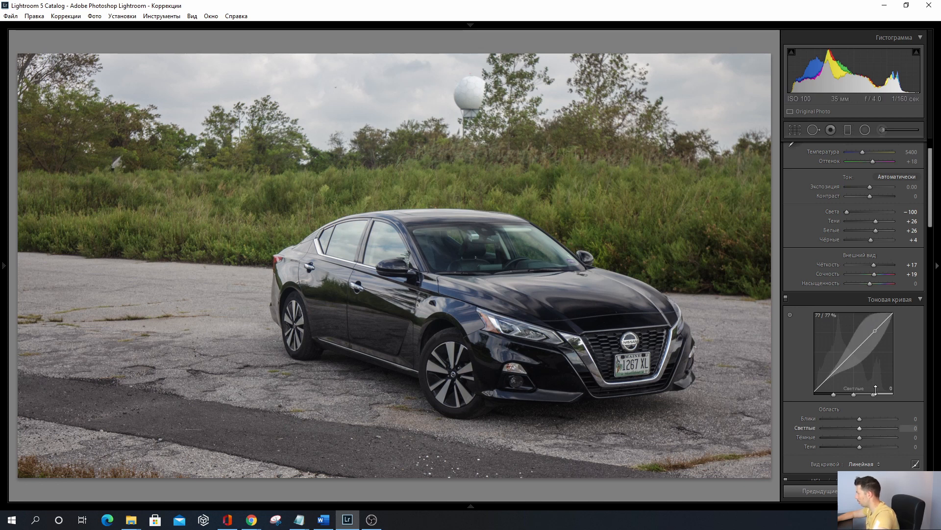
pyautogui.scroll(-3, 878, 448)
pyautogui.scroll(4, 866, 407)
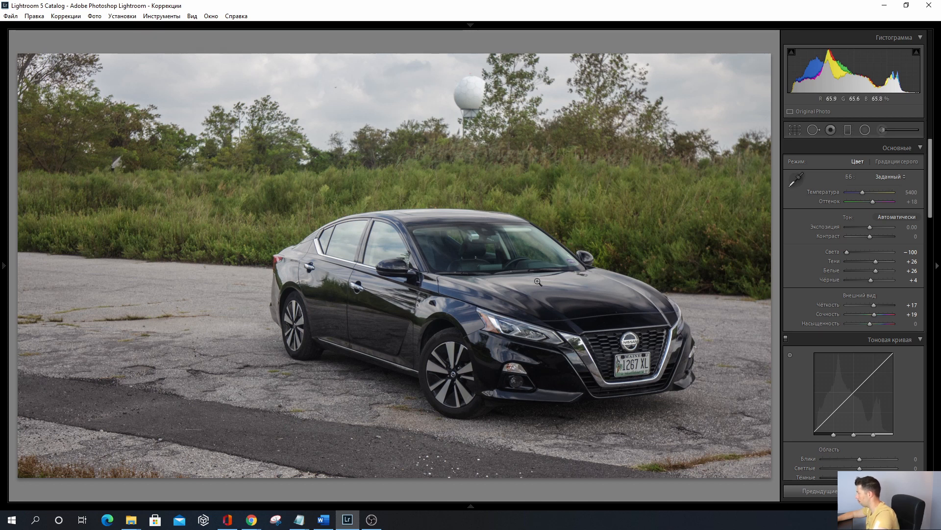
pyautogui.moveTo(876, 316)
pyautogui.mouseDown()
pyautogui.moveTo(878, 326)
pyautogui.moveTo(869, 326)
pyautogui.mouseUp()
# - Raise the tone curve's highlights (Блики) to +23 and its lights (Светлые) to +2
pyautogui.moveTo(933, 205); pyautogui.dragTo(925, 255)
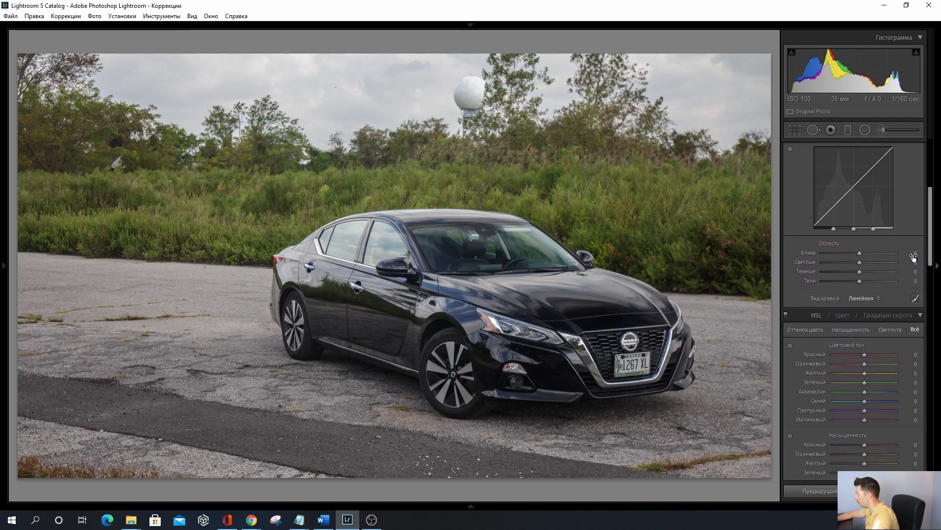
pyautogui.moveTo(860, 252)
pyautogui.mouseDown()
pyautogui.moveTo(874, 254)
pyautogui.moveTo(867, 252)
pyautogui.mouseUp()
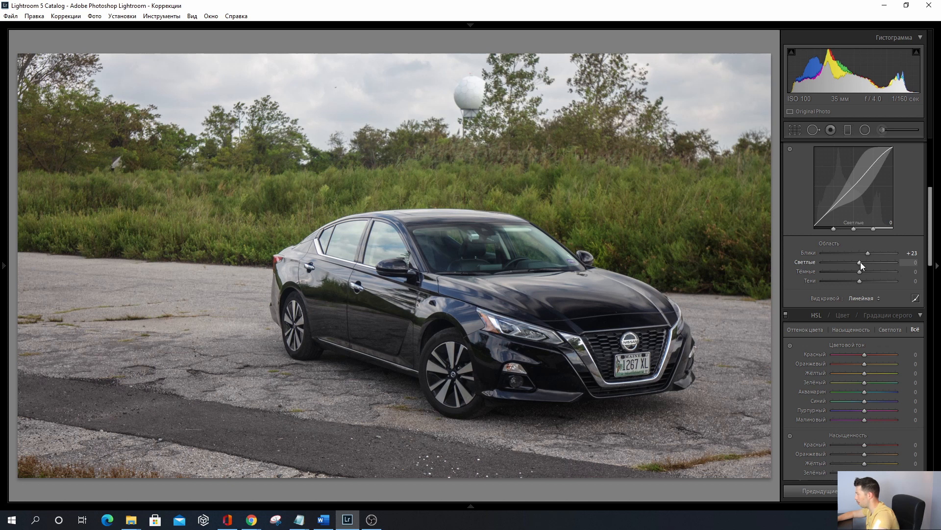
pyautogui.moveTo(861, 262)
pyautogui.mouseDown()
pyautogui.moveTo(851, 261)
pyautogui.moveTo(861, 261)
pyautogui.mouseUp()
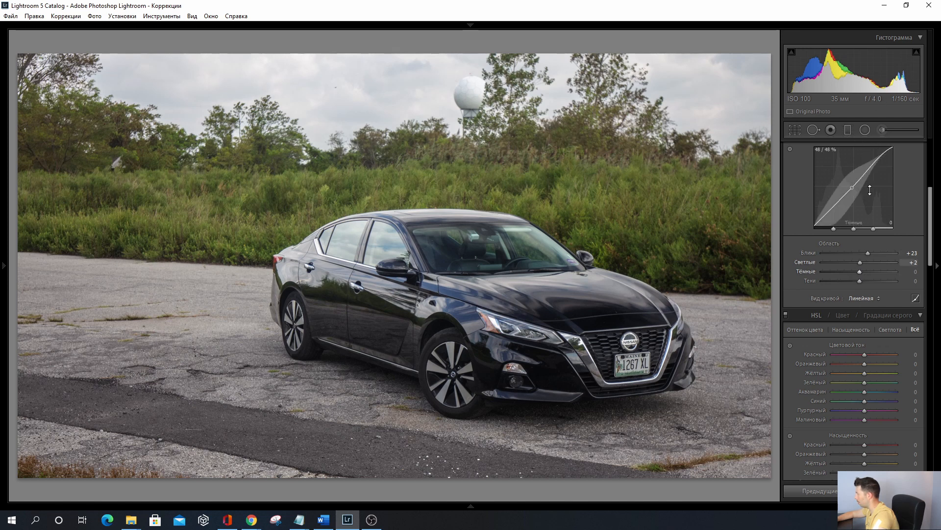
# - Try an S-shaped point curve on the blue channel (Синий) with a raised black point and a lowered white point
pyautogui.moveTo(932, 209)
pyautogui.mouseDown()
pyautogui.moveTo(931, 193)
pyautogui.moveTo(931, 203)
pyautogui.mouseUp()
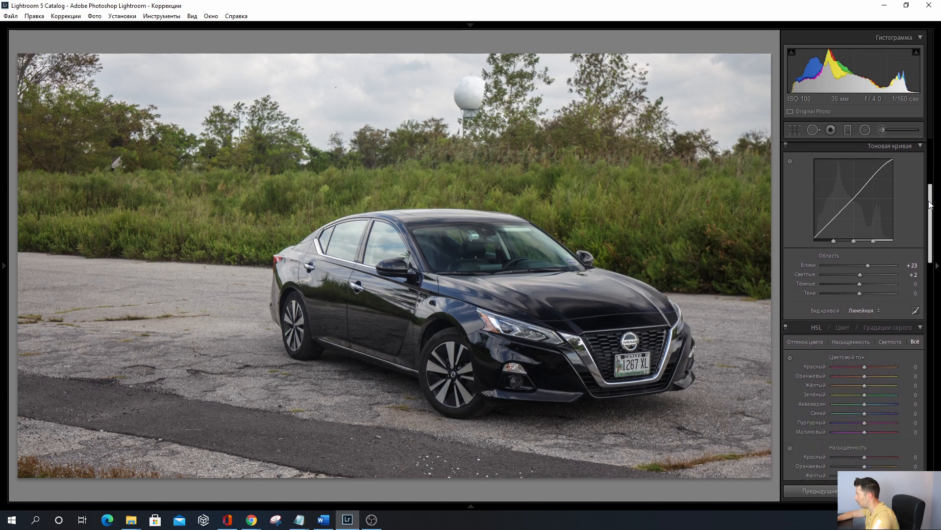
pyautogui.click(915, 321)
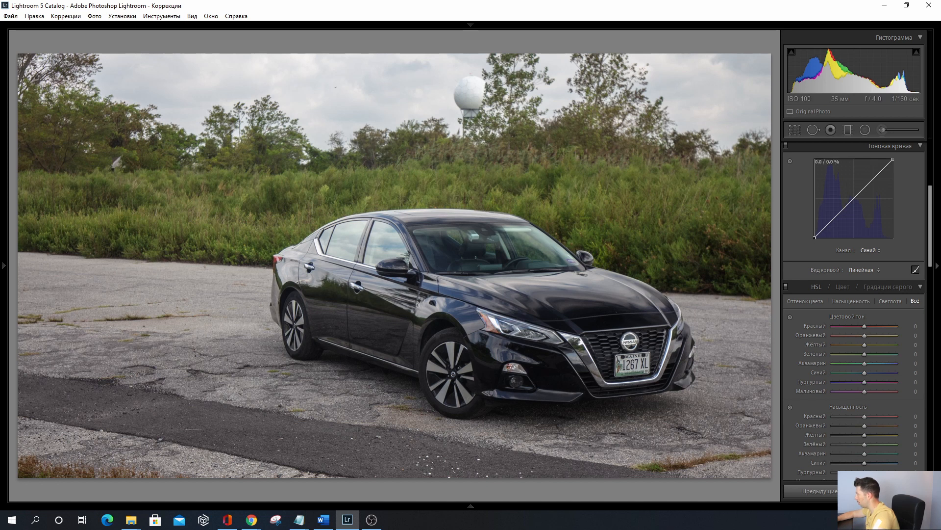
pyautogui.moveTo(814, 237); pyautogui.dragTo(814, 232)
pyautogui.doubleClick(814, 236)
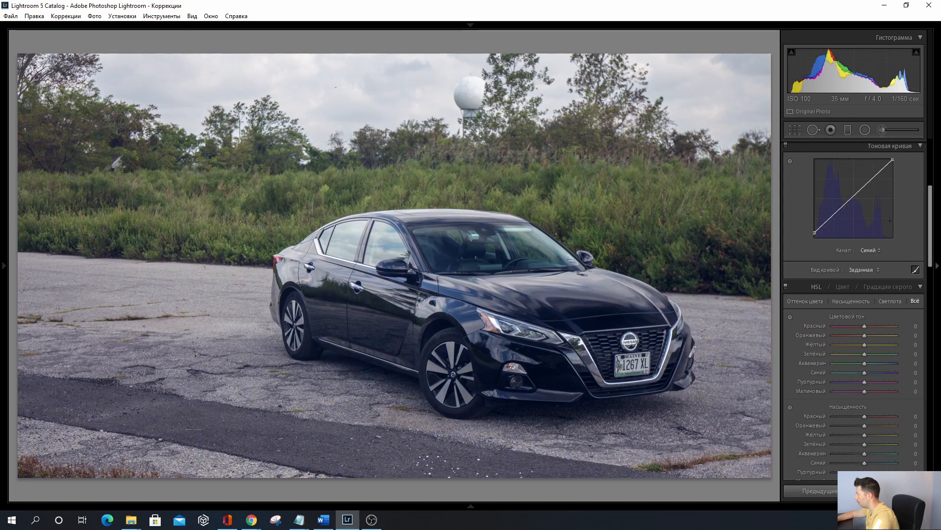
pyautogui.moveTo(896, 165)
pyautogui.mouseDown()
pyautogui.moveTo(892, 174)
pyautogui.moveTo(892, 163)
pyautogui.mouseUp()
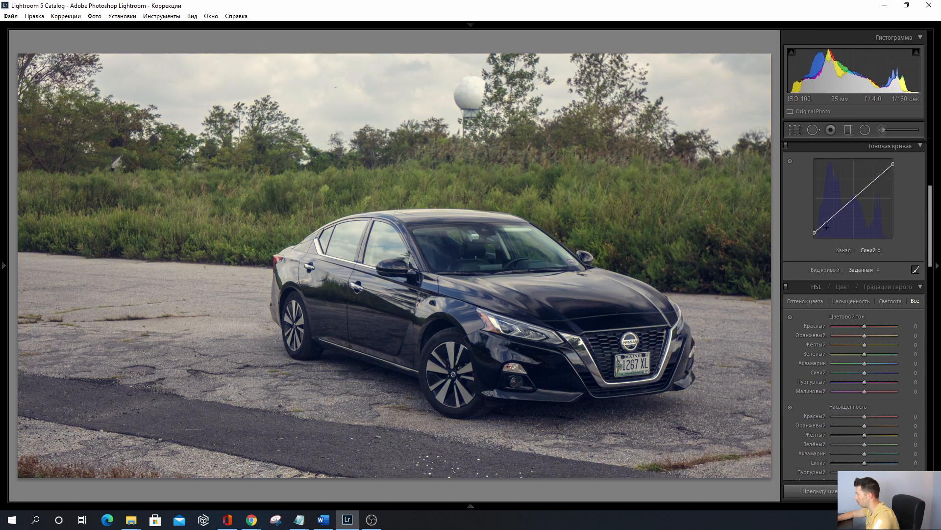
pyautogui.moveTo(837, 215); pyautogui.dragTo(860, 181)
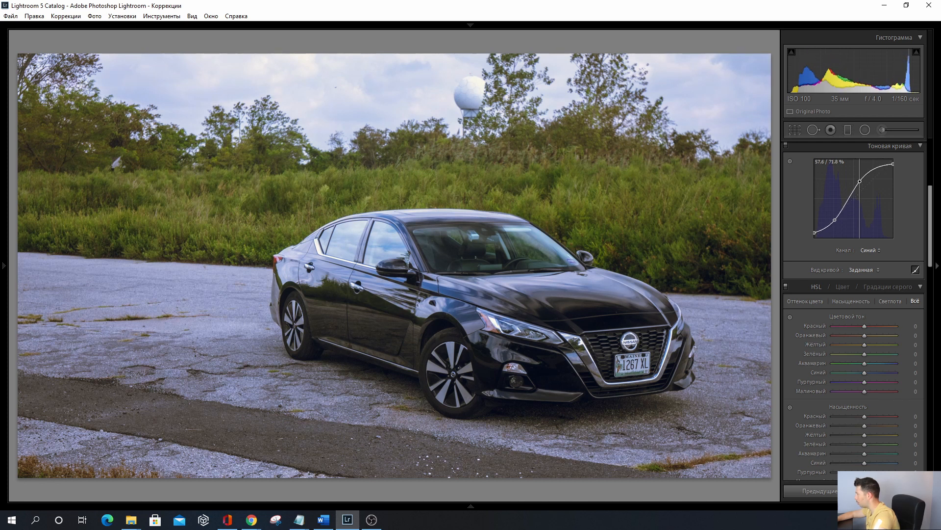
pyautogui.moveTo(860, 181); pyautogui.dragTo(862, 184)
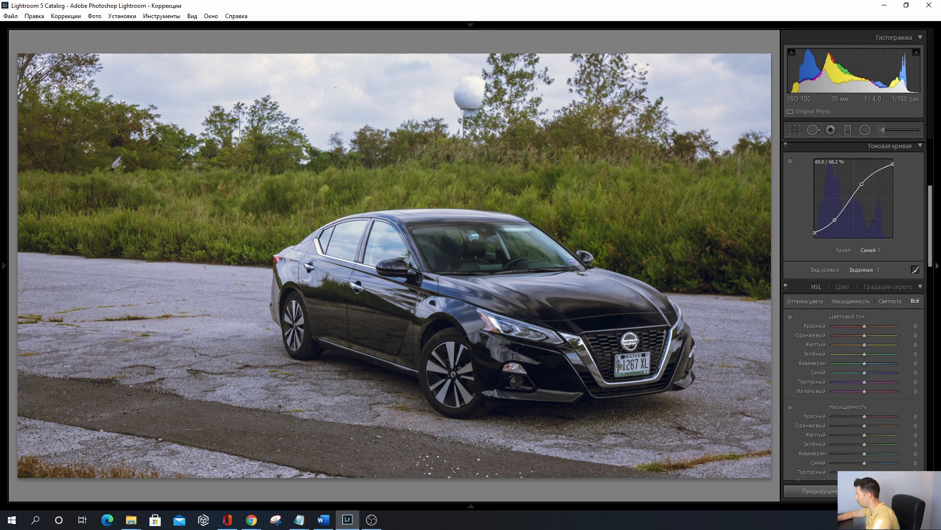
# - Try slightly raising the dark tones on the red channel (Красный) curve, and switch the curve back to RGB
pyautogui.click(871, 253)
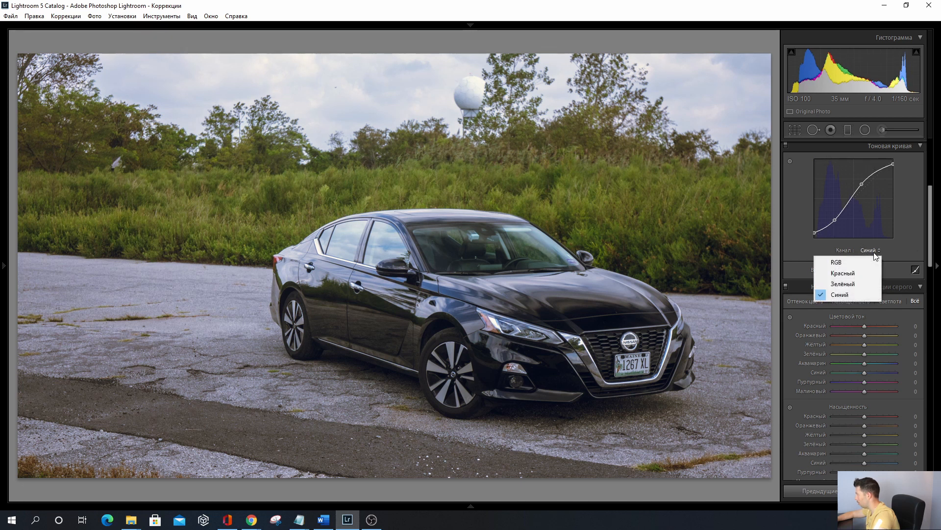
pyautogui.click(844, 273)
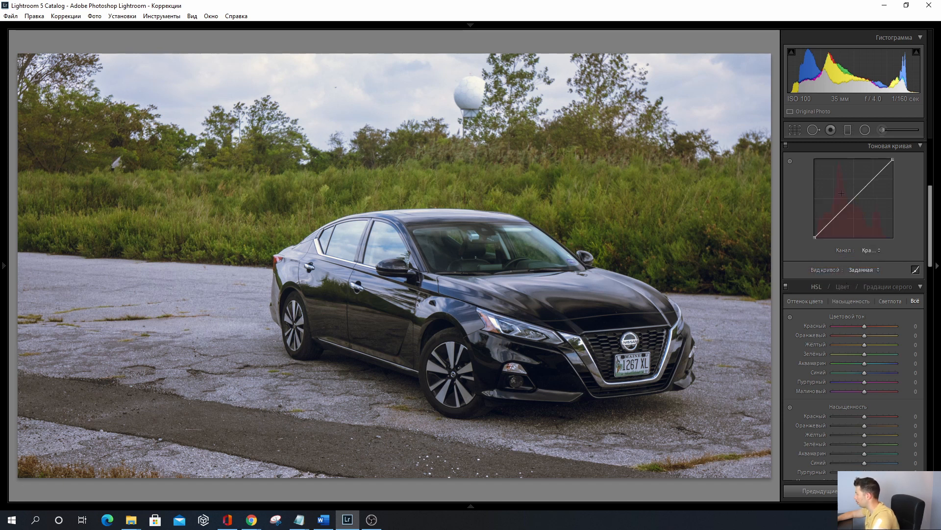
pyautogui.moveTo(819, 232)
pyautogui.mouseDown()
pyautogui.moveTo(817, 191)
pyautogui.moveTo(818, 232)
pyautogui.moveTo(827, 224)
pyautogui.mouseUp()
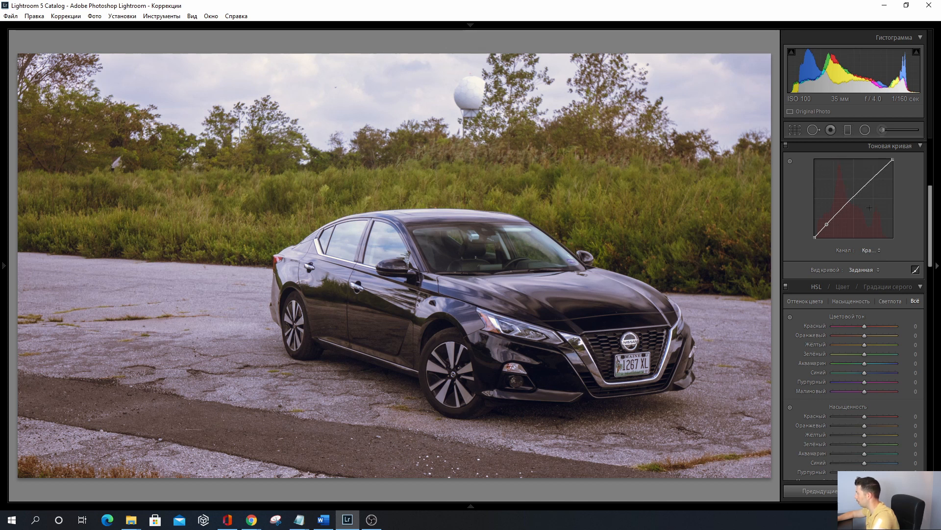
pyautogui.click(865, 252)
pyautogui.click(833, 260)
# - Try the green (Зелёный) hue at +100 and −77 in the HSL settings, and set it to −50
pyautogui.scroll(-2, 933, 250)
pyautogui.moveTo(933, 250); pyautogui.dragTo(934, 282)
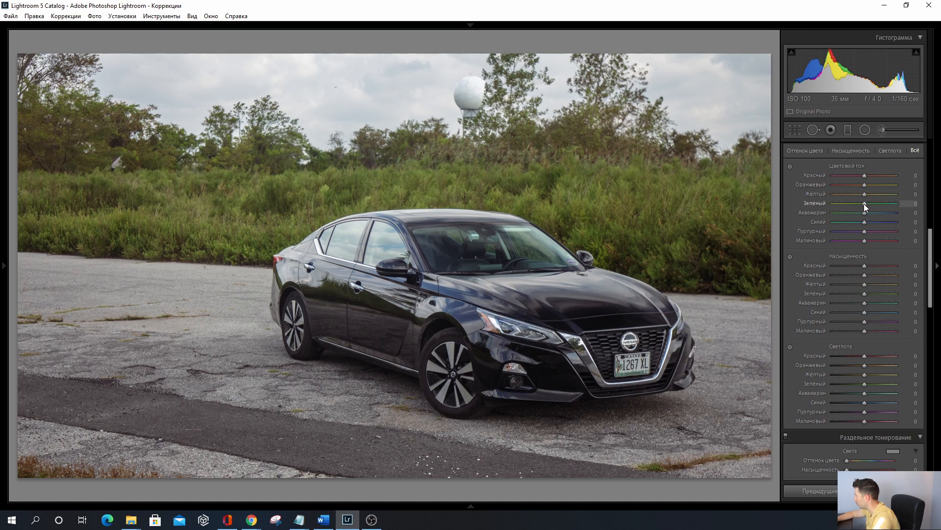
pyautogui.moveTo(864, 204); pyautogui.dragTo(899, 208)
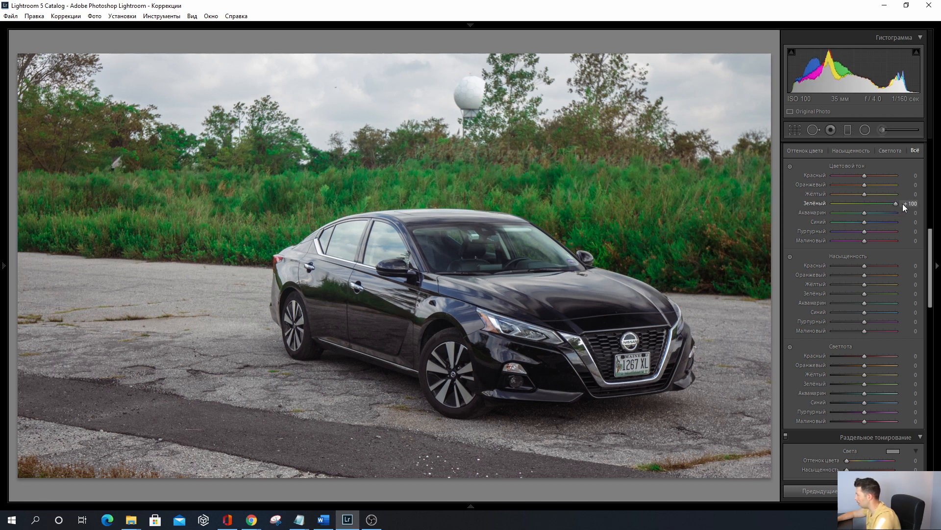
pyautogui.moveTo(902, 204); pyautogui.dragTo(842, 212)
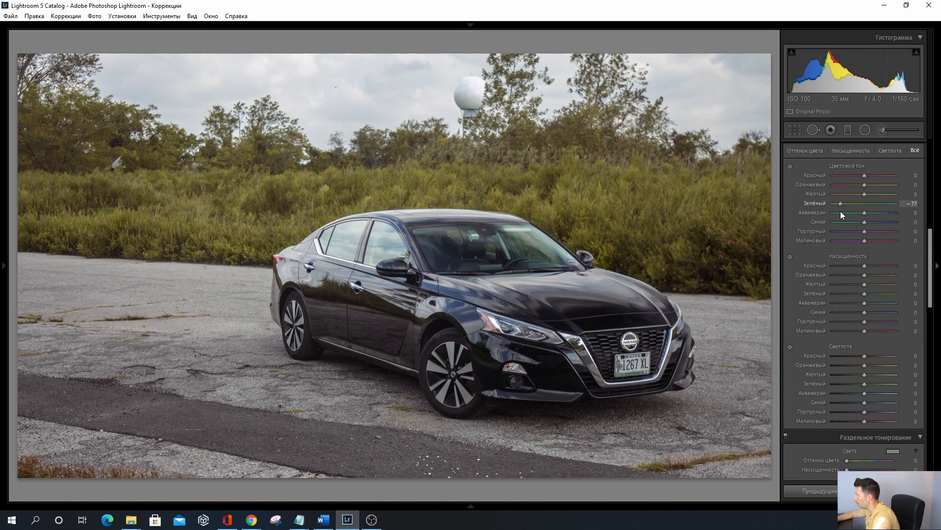
pyautogui.moveTo(843, 212); pyautogui.dragTo(846, 212)
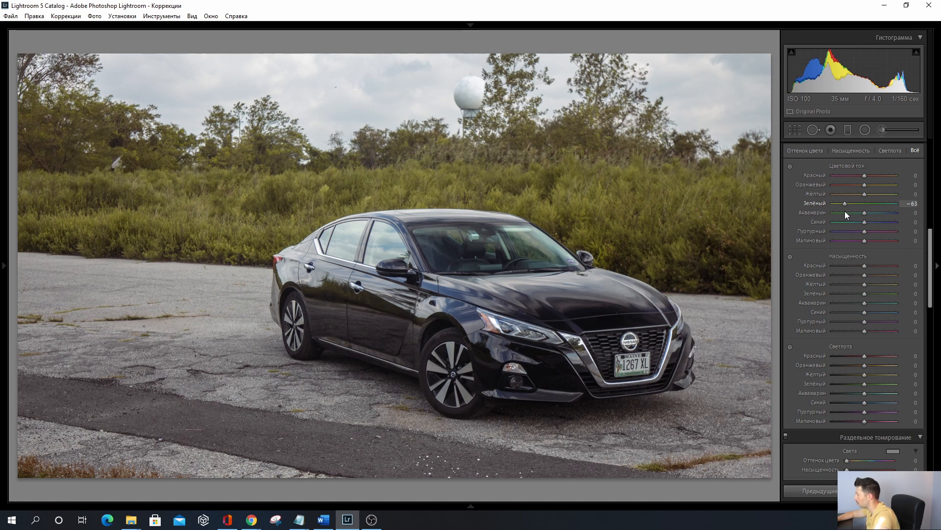
pyautogui.moveTo(845, 212)
pyautogui.mouseDown()
pyautogui.moveTo(872, 208)
pyautogui.moveTo(849, 208)
pyautogui.mouseUp()
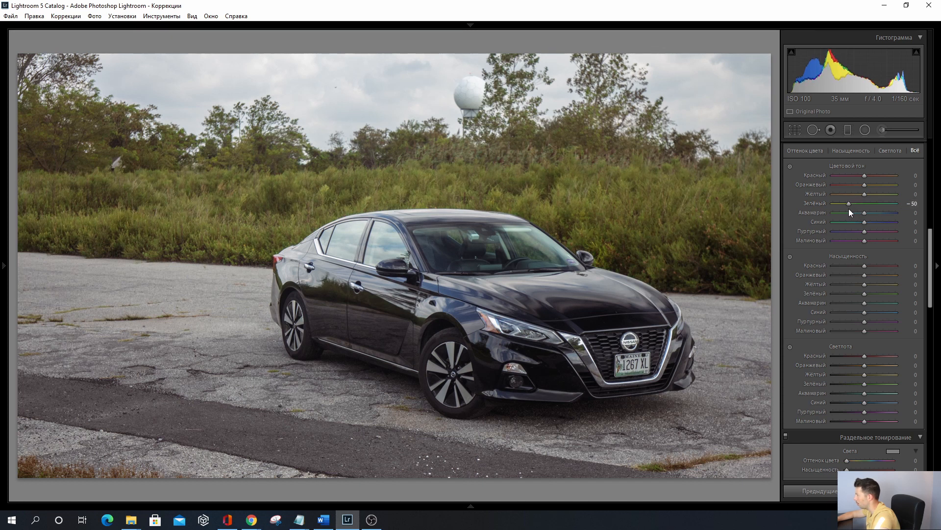
# - Warm the photo by setting its colour temperature (Температура) to 5900
pyautogui.moveTo(933, 238); pyautogui.dragTo(930, 145)
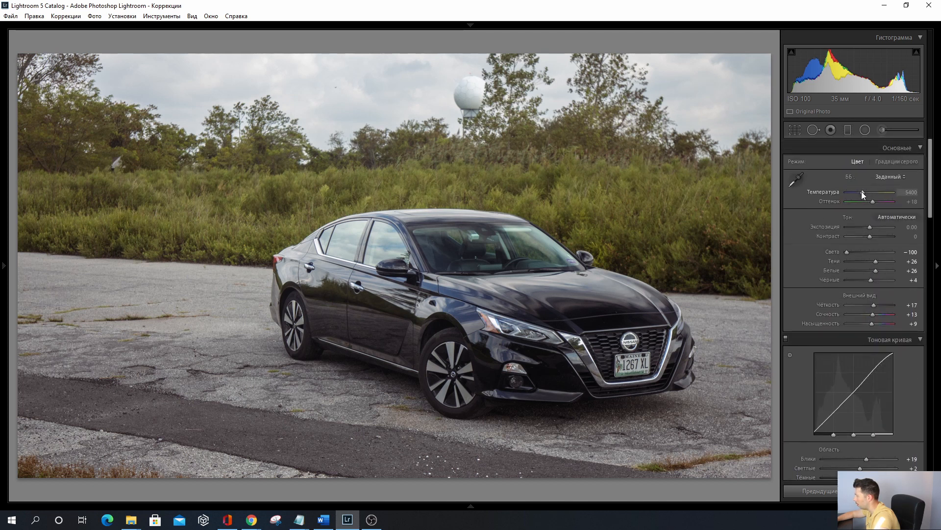
pyautogui.moveTo(862, 192); pyautogui.dragTo(865, 195)
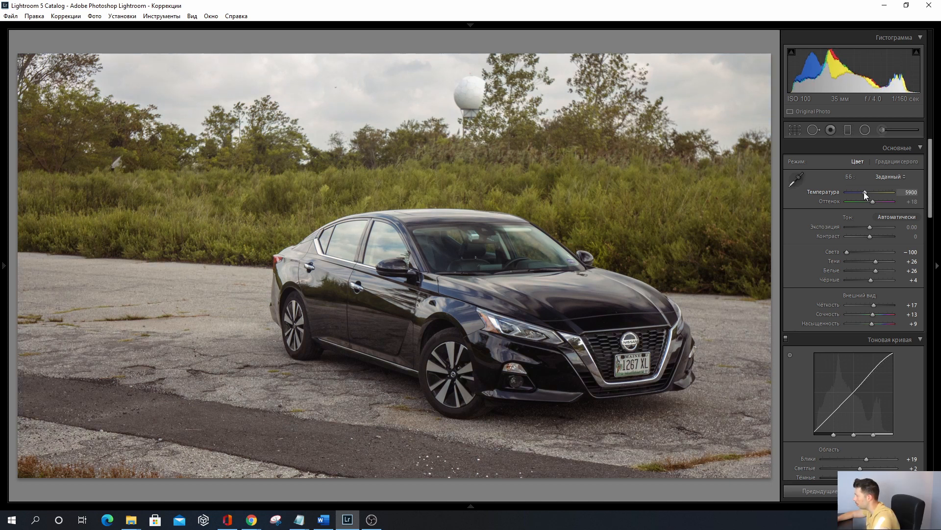
# - Set the photo's colour temperature (Температура) to 5650
pyautogui.moveTo(864, 192); pyautogui.dragTo(864, 193)
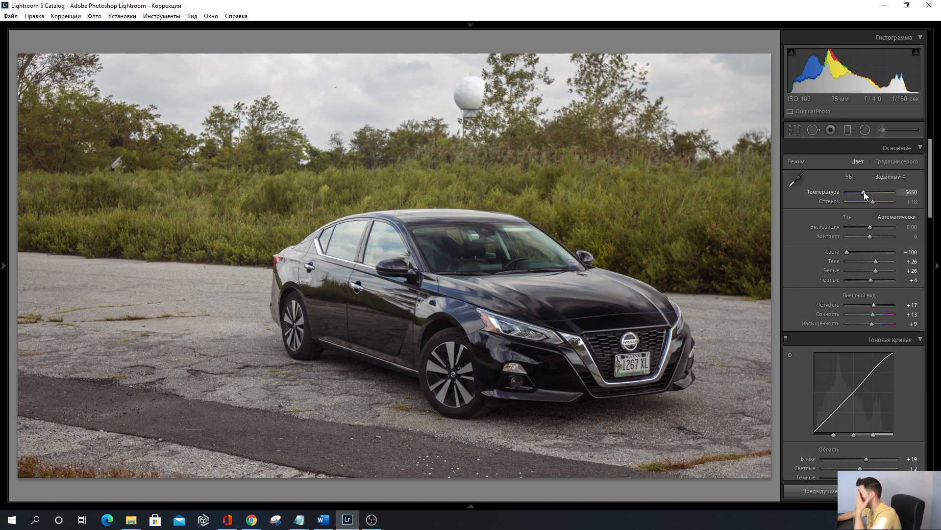
# - Adjust the green (Зелёный) HSL values: hue to −78, saturation to +2, and luminance to +2 after trying +23
pyautogui.moveTo(931, 174); pyautogui.dragTo(934, 258)
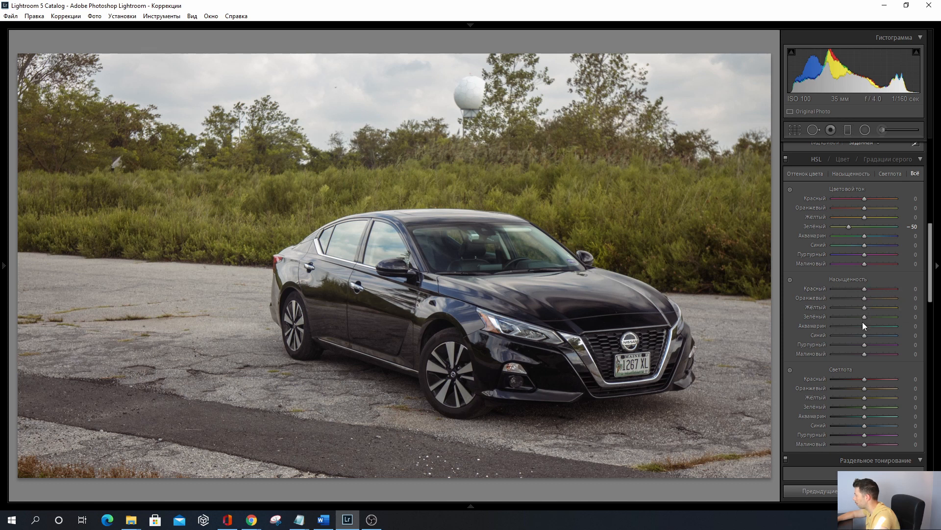
pyautogui.moveTo(864, 317)
pyautogui.mouseDown()
pyautogui.moveTo(840, 319)
pyautogui.moveTo(932, 321)
pyautogui.moveTo(779, 314)
pyautogui.moveTo(869, 321)
pyautogui.mouseUp()
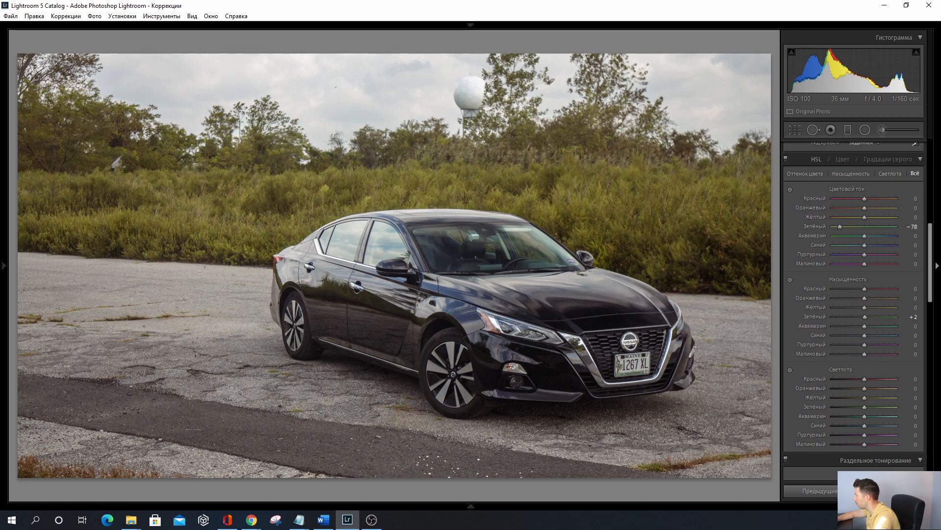
pyautogui.scroll(-3, 867, 357)
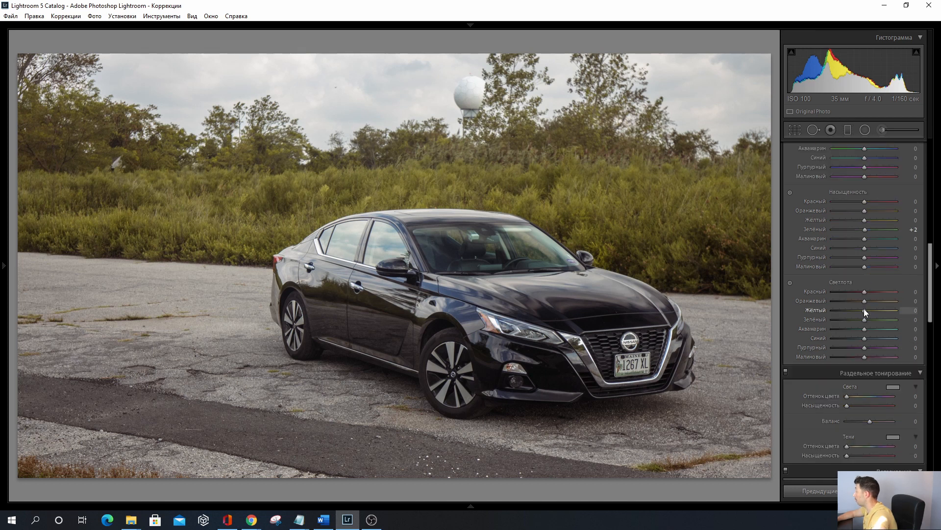
pyautogui.moveTo(865, 319)
pyautogui.mouseDown()
pyautogui.moveTo(881, 318)
pyautogui.moveTo(838, 321)
pyautogui.moveTo(886, 318)
pyautogui.moveTo(874, 321)
pyautogui.mouseUp()
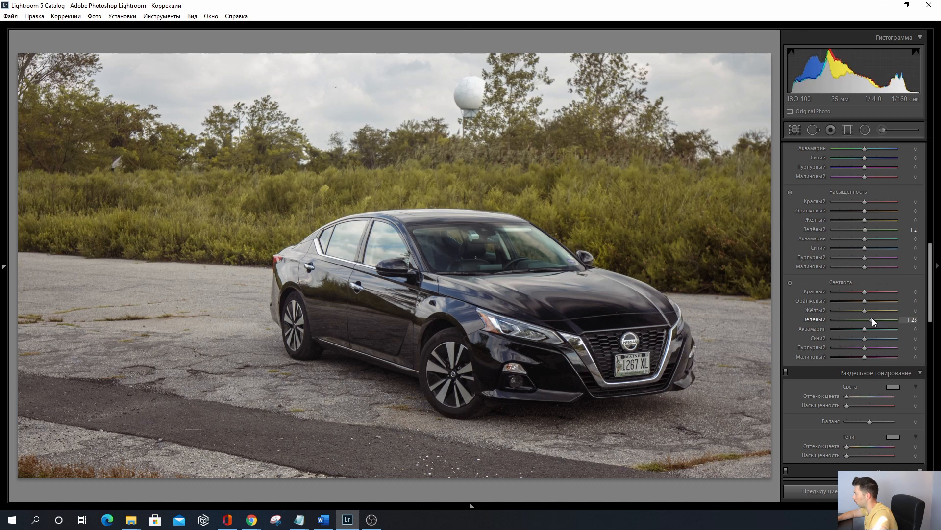
pyautogui.moveTo(872, 319); pyautogui.dragTo(860, 319)
# - Try the blue (Синий) saturation at +100 and −100 in the HSL settings, and set it to −39
pyautogui.scroll(-3, 893, 301)
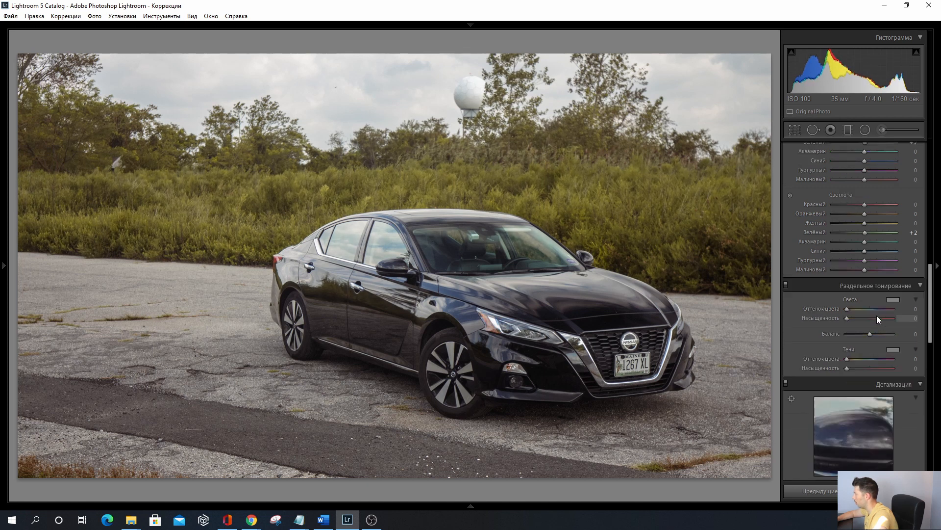
pyautogui.moveTo(933, 280); pyautogui.dragTo(931, 302)
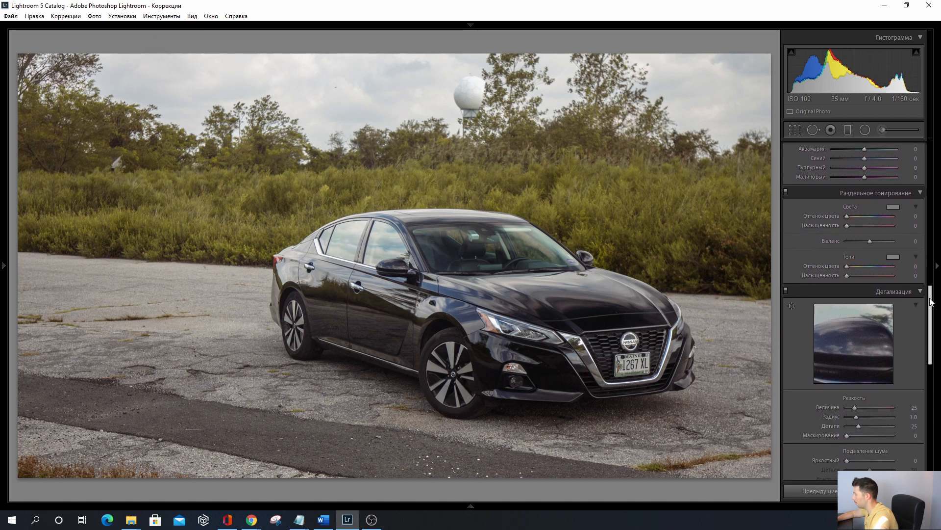
pyautogui.moveTo(931, 302); pyautogui.dragTo(933, 231)
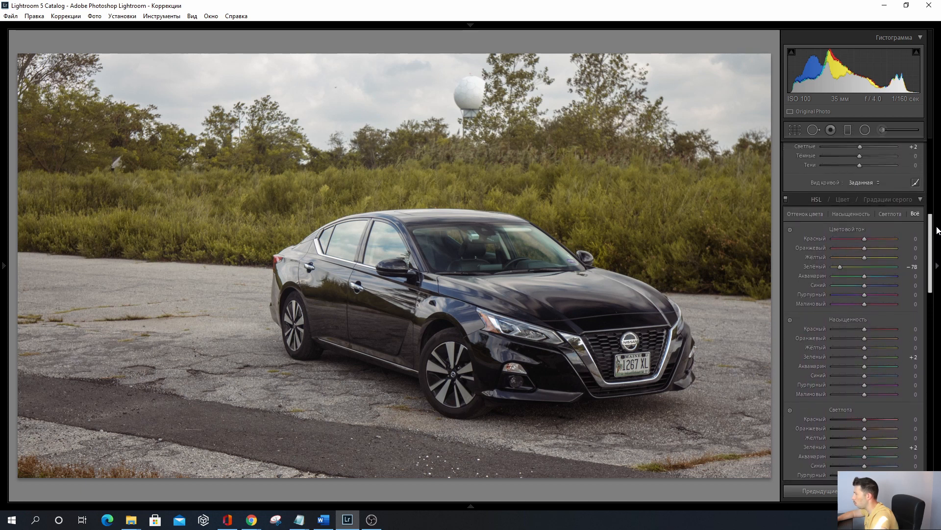
pyautogui.moveTo(937, 227)
pyautogui.mouseDown()
pyautogui.moveTo(938, 193)
pyautogui.moveTo(939, 220)
pyautogui.mouseUp()
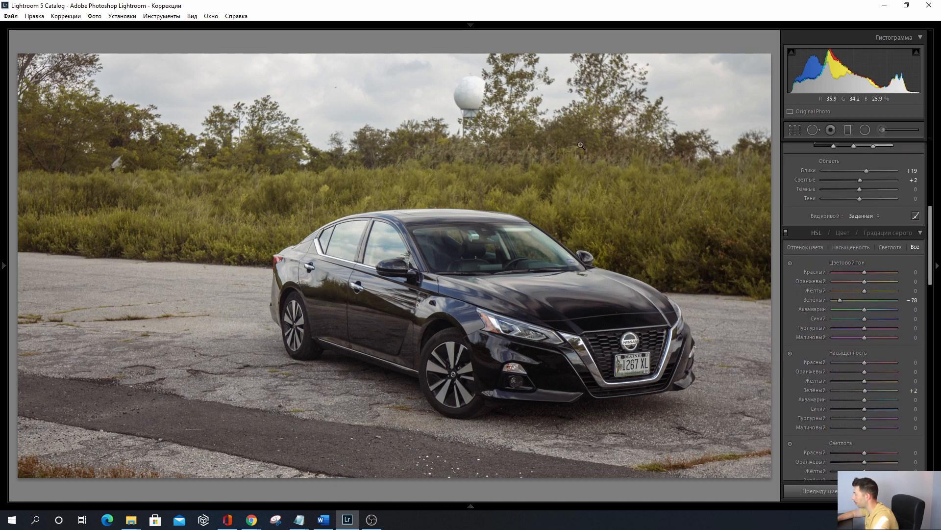
pyautogui.moveTo(931, 225); pyautogui.dragTo(932, 261)
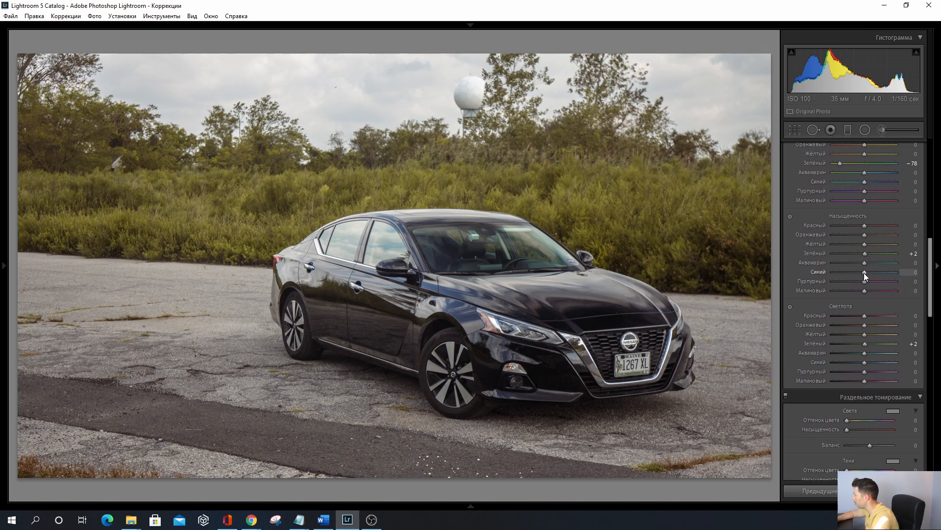
pyautogui.moveTo(891, 270)
pyautogui.mouseDown()
pyautogui.moveTo(910, 271)
pyautogui.moveTo(839, 272)
pyautogui.moveTo(896, 272)
pyautogui.mouseUp()
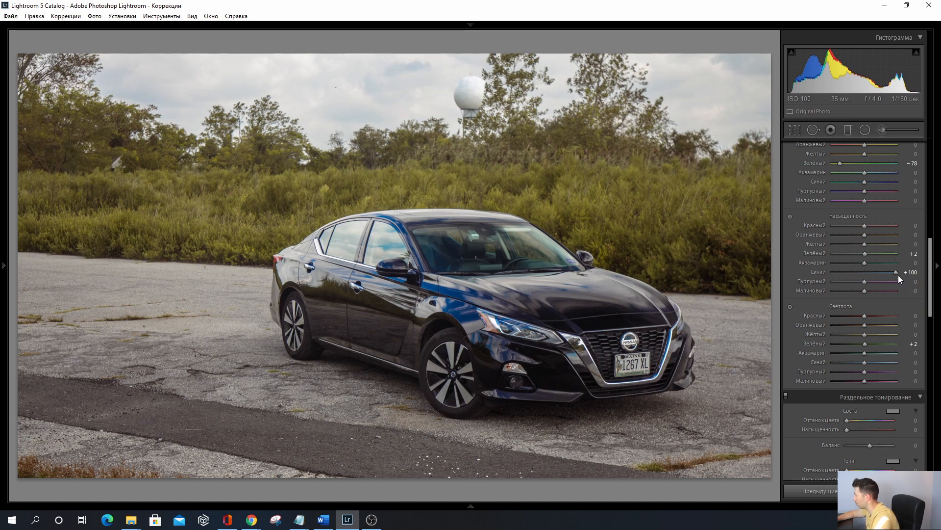
pyautogui.moveTo(896, 272); pyautogui.dragTo(822, 272)
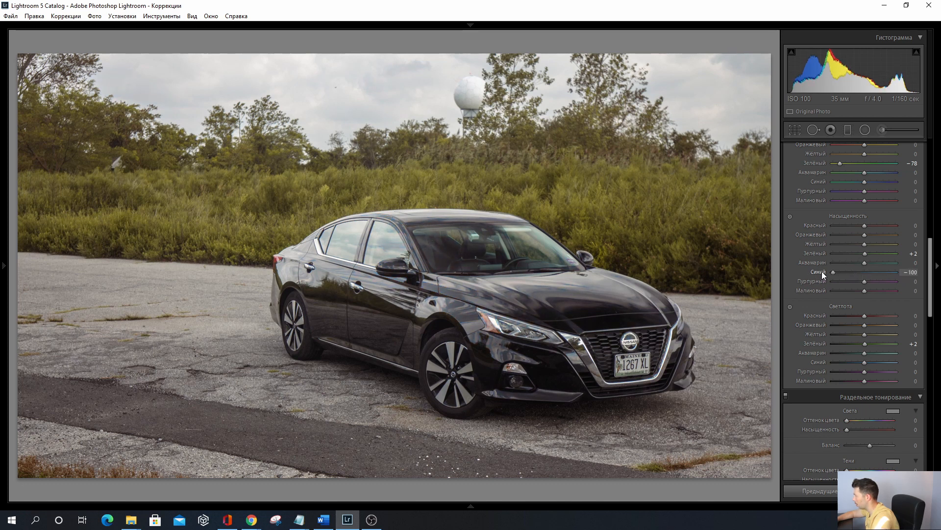
pyautogui.moveTo(898, 274); pyautogui.dragTo(865, 278)
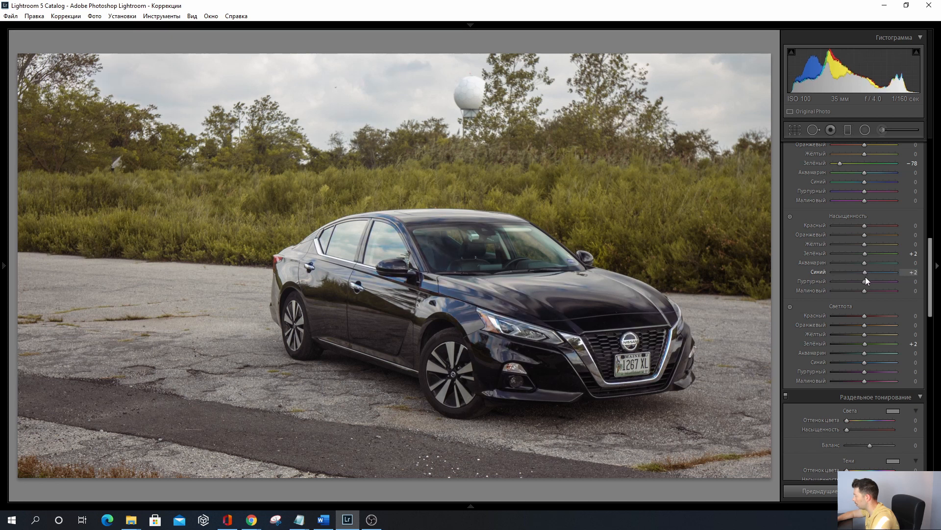
pyautogui.moveTo(866, 280); pyautogui.dragTo(857, 280)
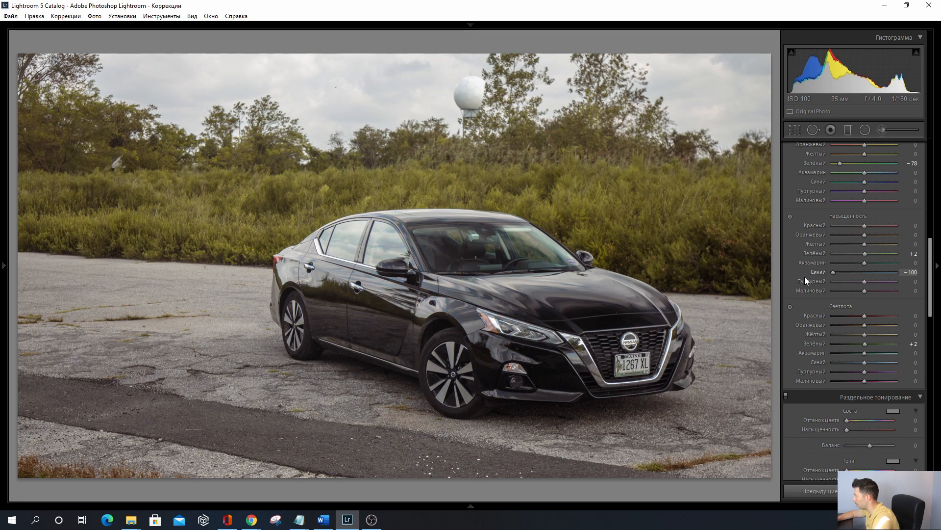
pyautogui.moveTo(807, 278); pyautogui.dragTo(852, 277)
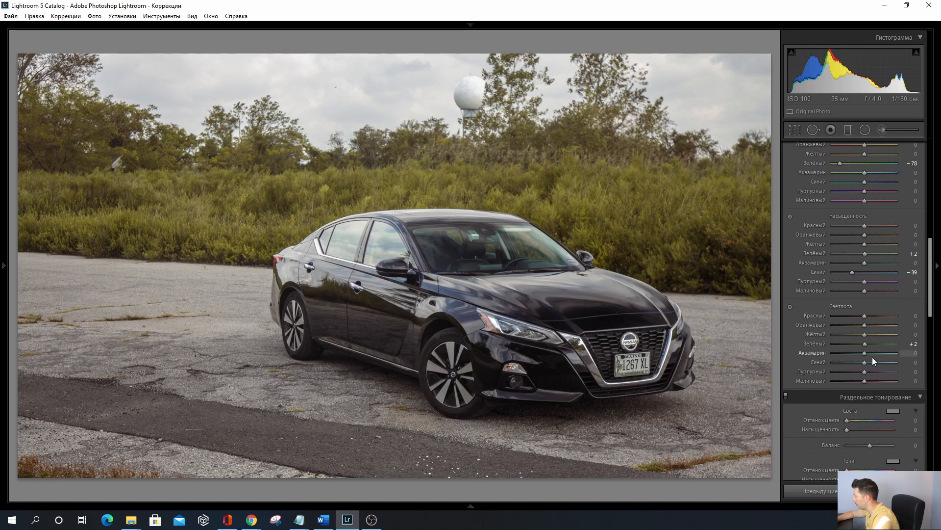
# - Try the blue (Синий) luminance at −100 in the HSL settings, and set it to +2
pyautogui.moveTo(865, 363); pyautogui.dragTo(803, 364)
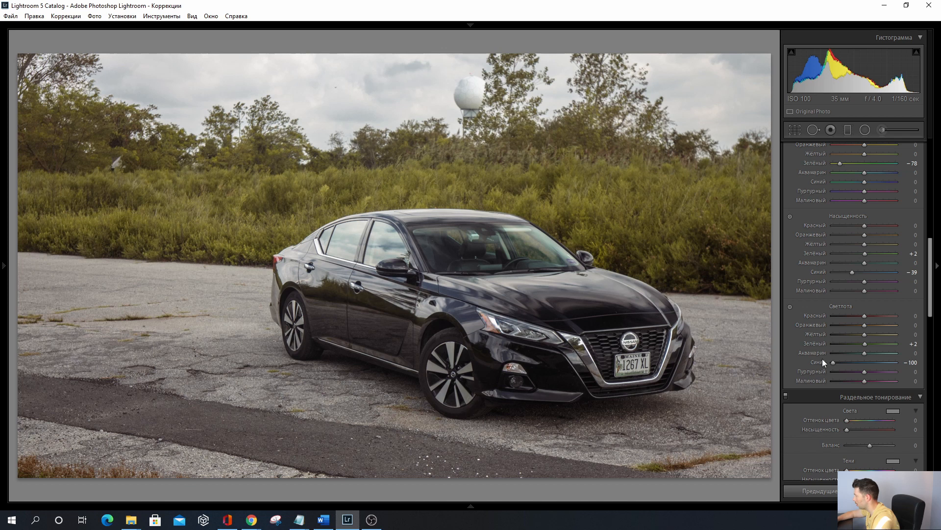
pyautogui.moveTo(832, 362); pyautogui.dragTo(865, 364)
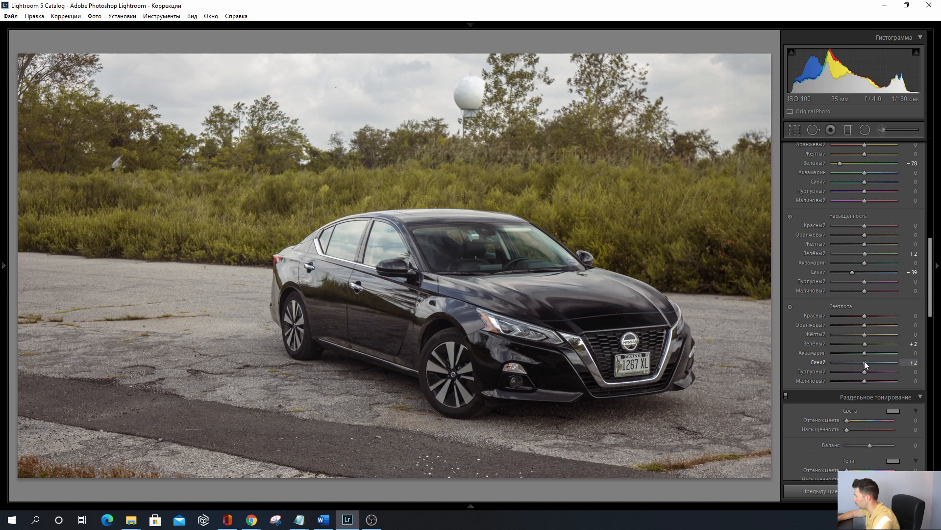
# - Show the side mirror in the detail preview and enable chromatic aberration removal (Удаление хроматических аберраций) in the lens corrections
pyautogui.moveTo(931, 290); pyautogui.dragTo(932, 342)
pyautogui.scroll(-4, 865, 311)
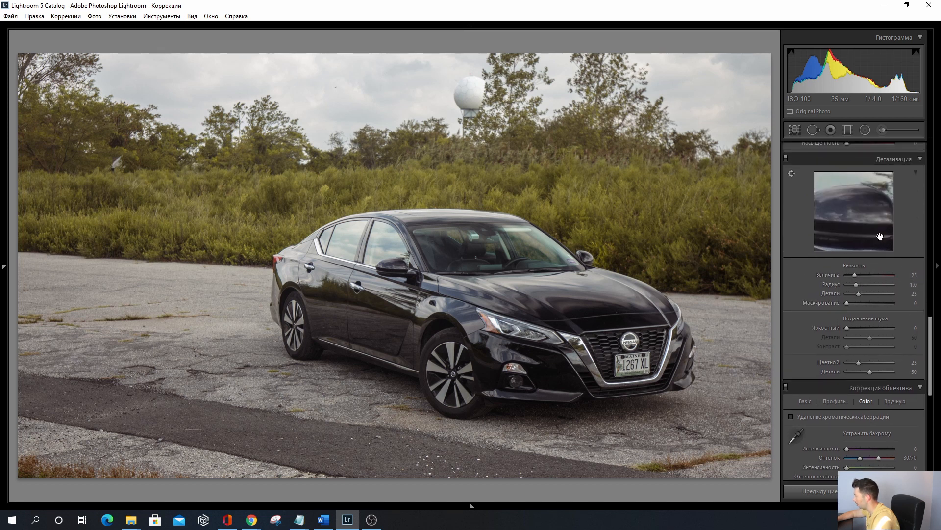
pyautogui.moveTo(862, 223); pyautogui.dragTo(838, 210)
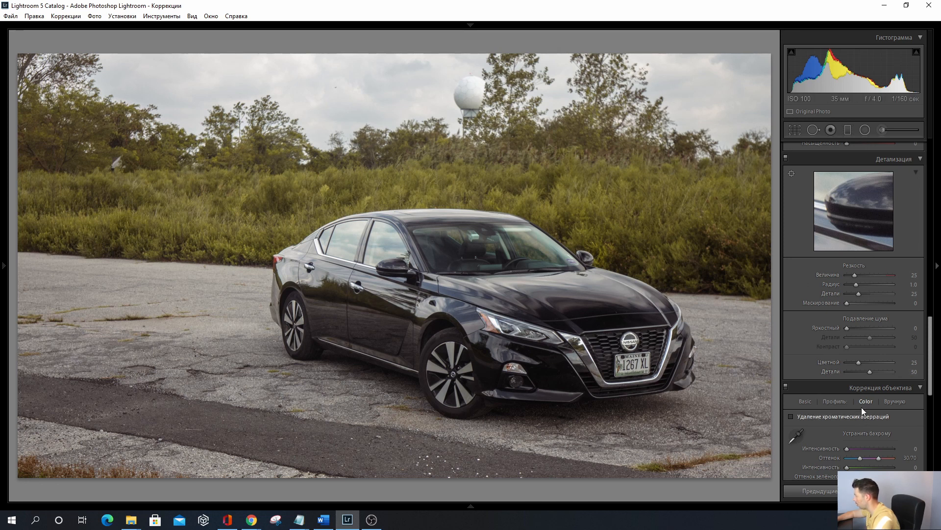
pyautogui.moveTo(929, 321); pyautogui.dragTo(931, 358)
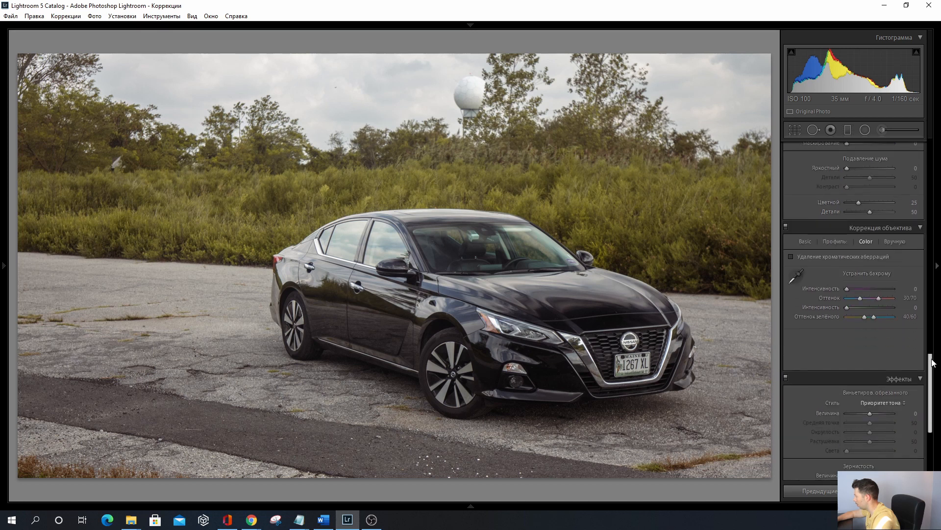
pyautogui.click(790, 257)
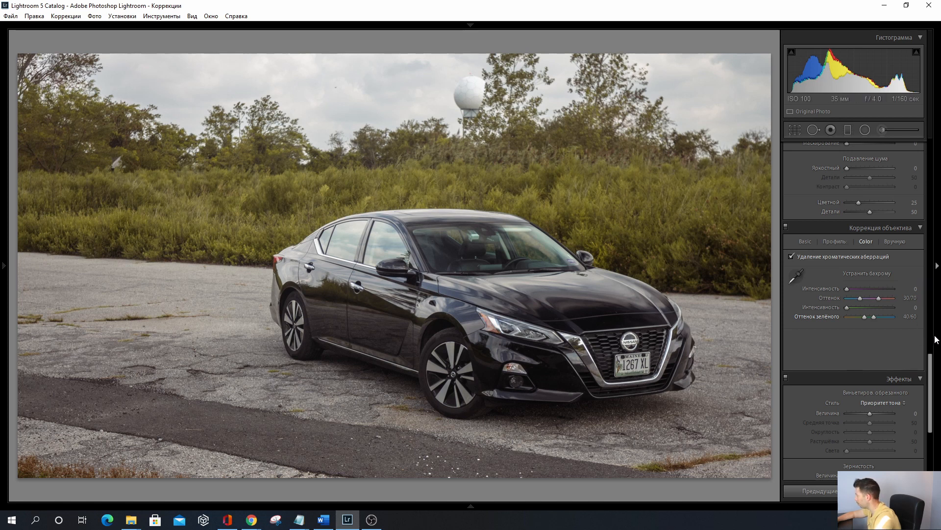
# - Try the post-crop vignette amount (Величина) in the effects and leave it at 0
pyautogui.moveTo(931, 370); pyautogui.dragTo(928, 396)
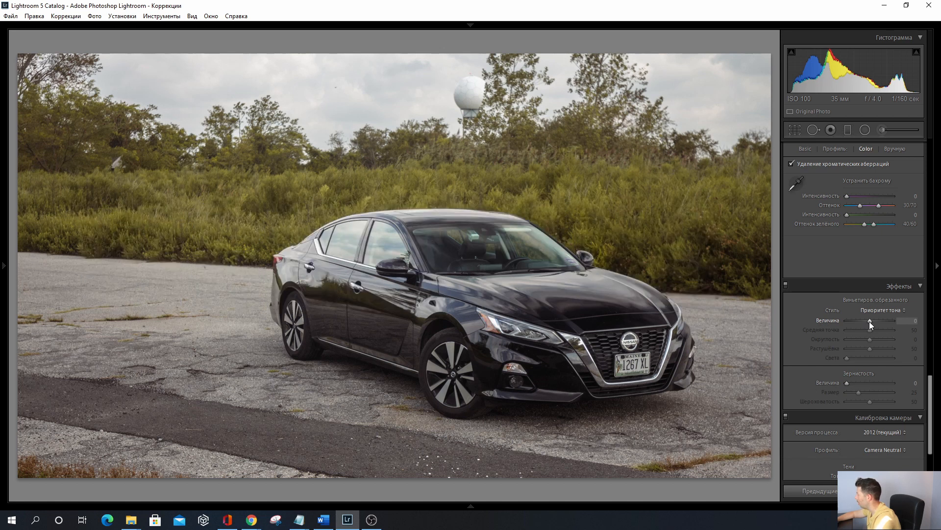
pyautogui.moveTo(869, 322)
pyautogui.mouseDown()
pyautogui.moveTo(878, 320)
pyautogui.moveTo(831, 320)
pyautogui.moveTo(887, 320)
pyautogui.moveTo(869, 321)
pyautogui.mouseUp()
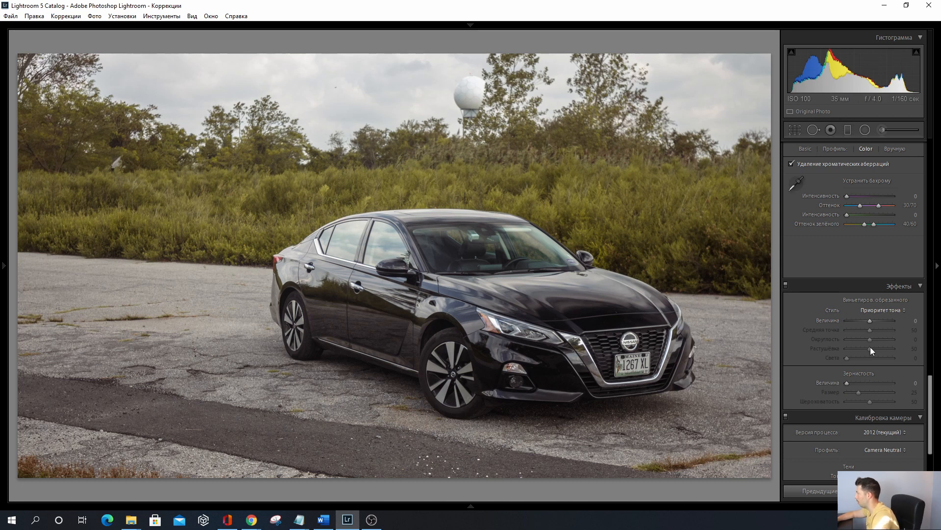
# - Paint an adjustment brush stroke across the sky beside the water tower, using size 2.0 and exposure 1.00
pyautogui.scroll(4, 872, 346)
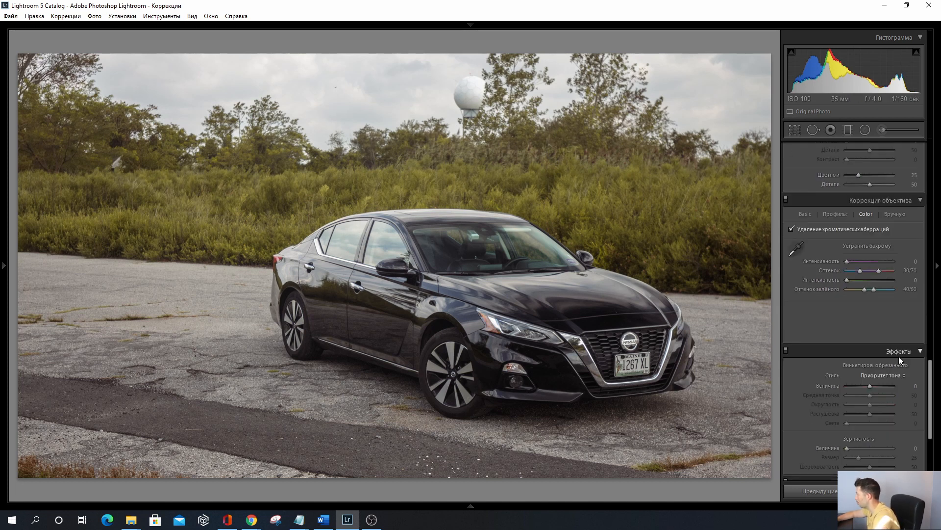
pyautogui.scroll(3, 933, 325)
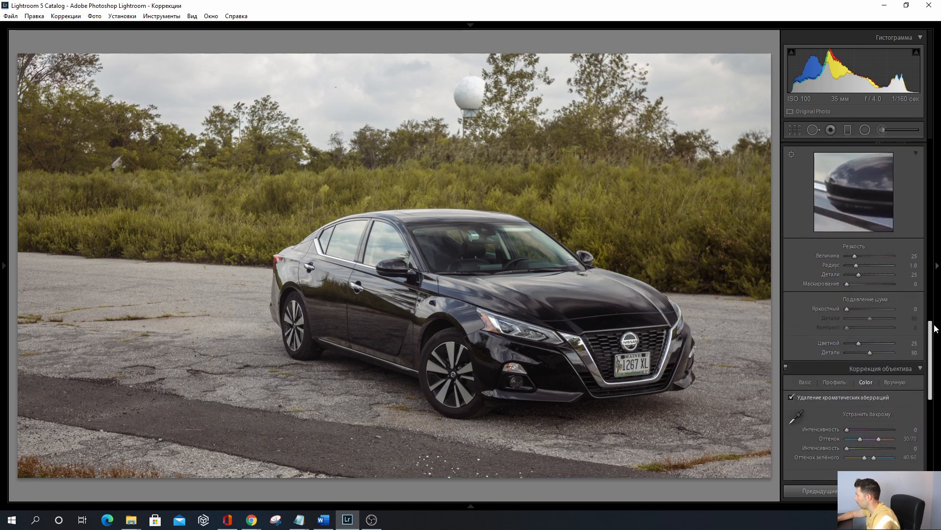
pyautogui.moveTo(937, 318); pyautogui.dragTo(940, 141)
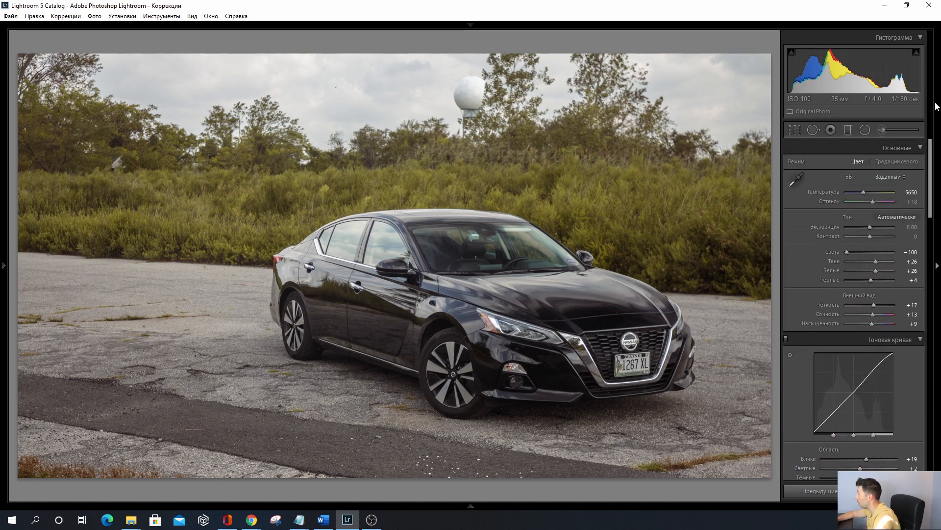
pyautogui.moveTo(338, 28)
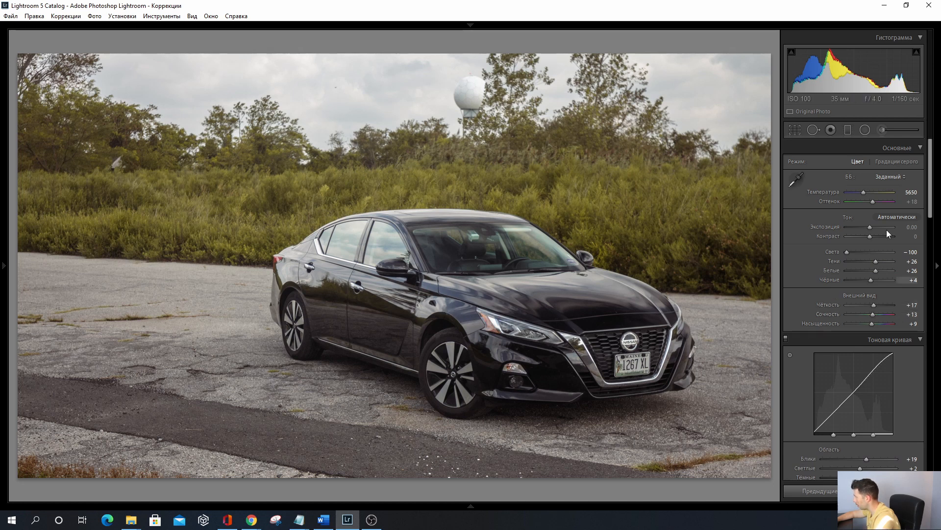
pyautogui.click(879, 131)
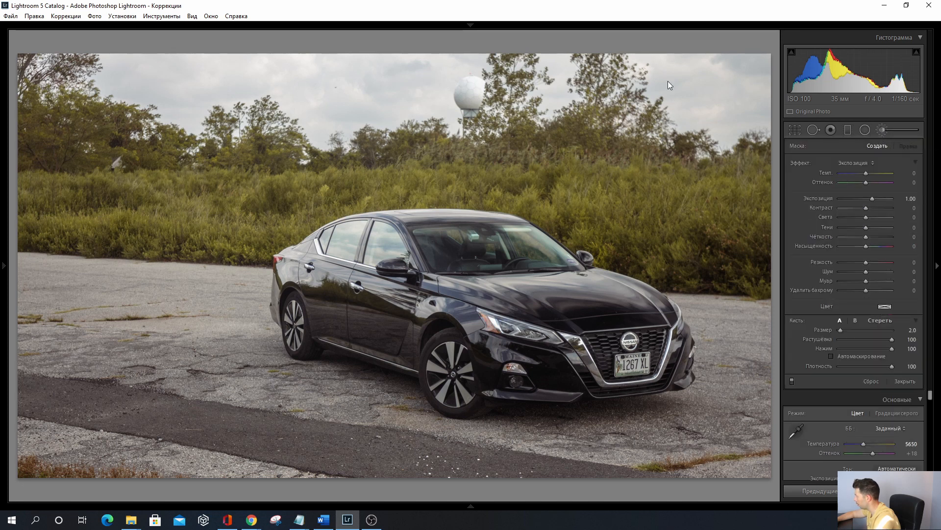
pyautogui.moveTo(416, 91)
pyautogui.mouseDown()
pyautogui.moveTo(338, 94)
pyautogui.moveTo(276, 74)
pyautogui.mouseUp()
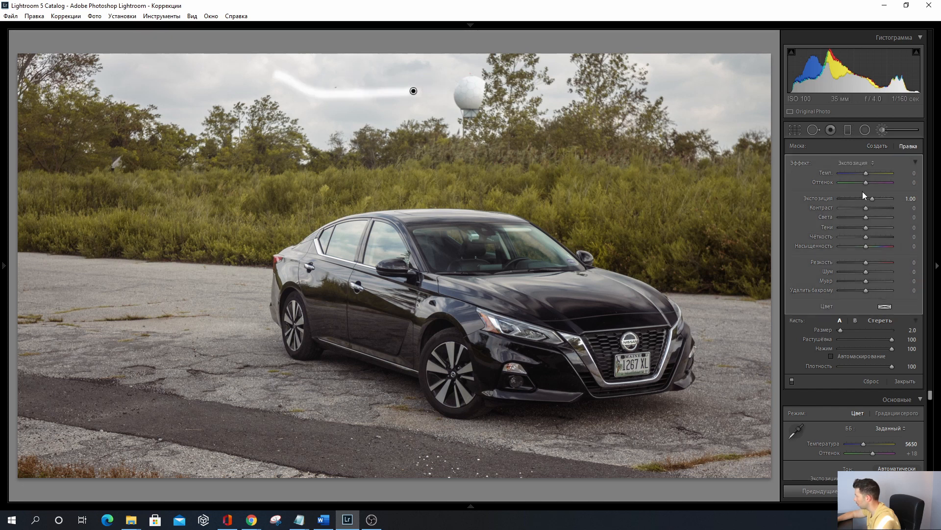
# - Try the sky brush stroke's exposure (Экспозиция) at −0.88, and reset it to 0
pyautogui.moveTo(872, 198); pyautogui.dragTo(861, 198)
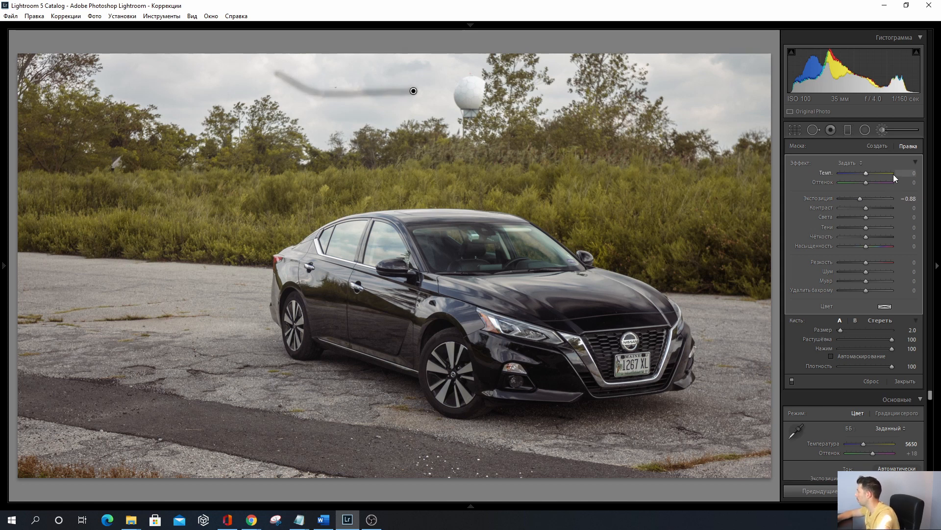
pyautogui.moveTo(863, 198); pyautogui.dragTo(868, 198)
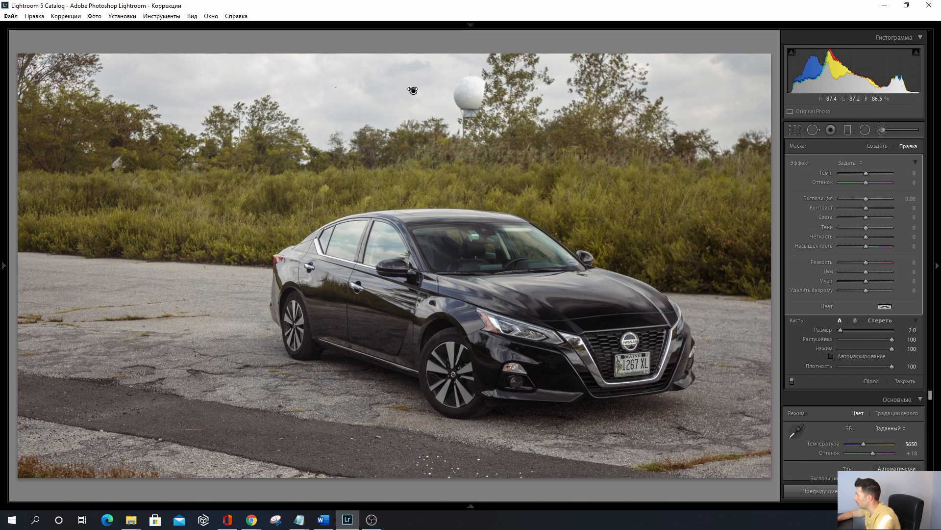
pyautogui.moveTo(415, 91)
pyautogui.mouseDown()
pyautogui.moveTo(394, 92)
pyautogui.moveTo(408, 92)
pyautogui.mouseUp()
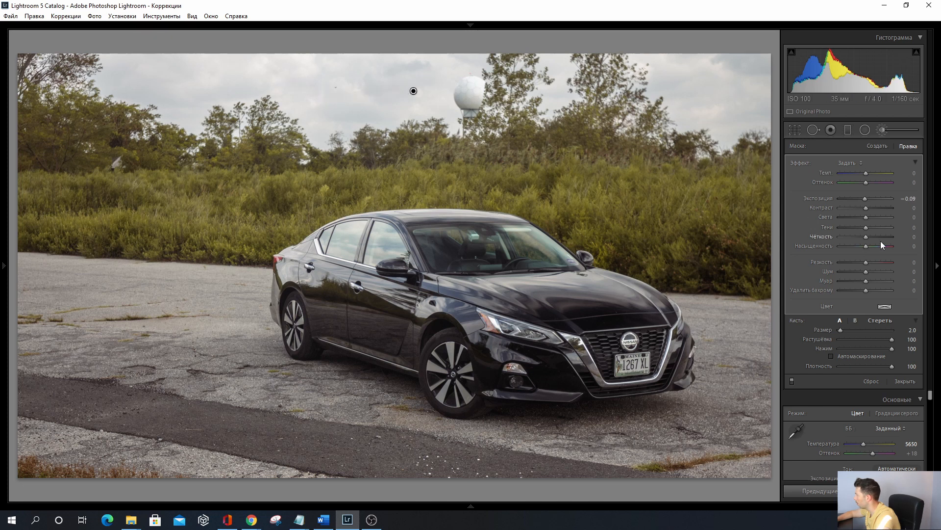
pyautogui.click(913, 199)
pyautogui.write('-0')
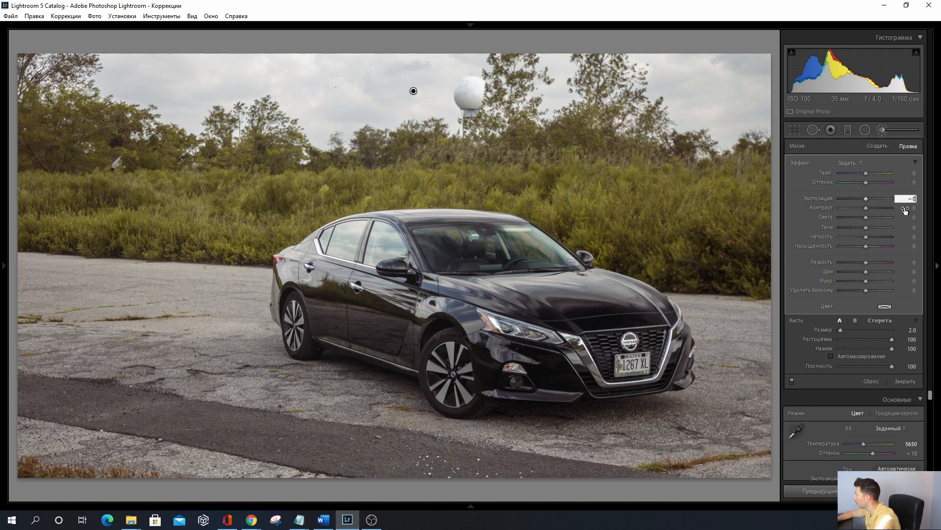
pyautogui.click(893, 165)
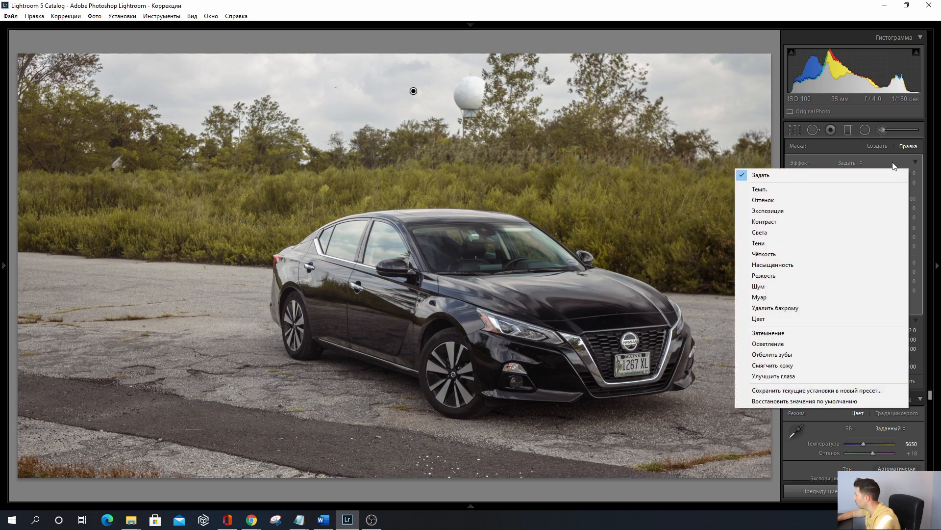
pyautogui.click(831, 146)
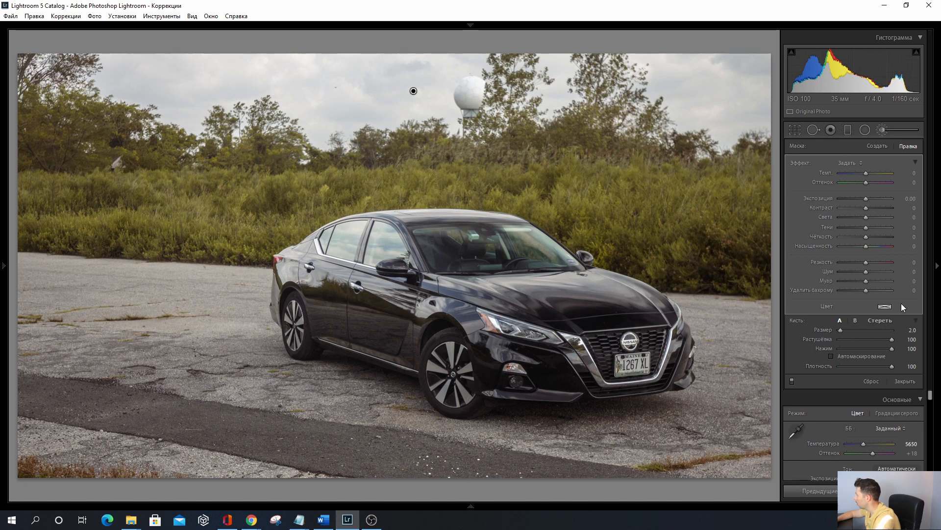
# - Set the brush size to 9.4 and the sky adjustment's exposure (Экспозиция) to 0.01, and extend its stroke across the sky
pyautogui.moveTo(840, 329); pyautogui.dragTo(844, 330)
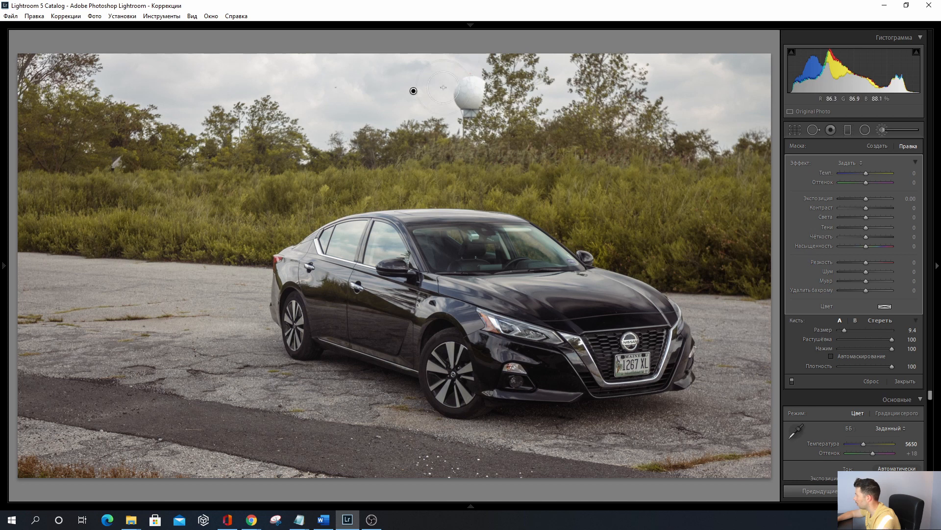
pyautogui.moveTo(409, 90); pyautogui.dragTo(409, 90)
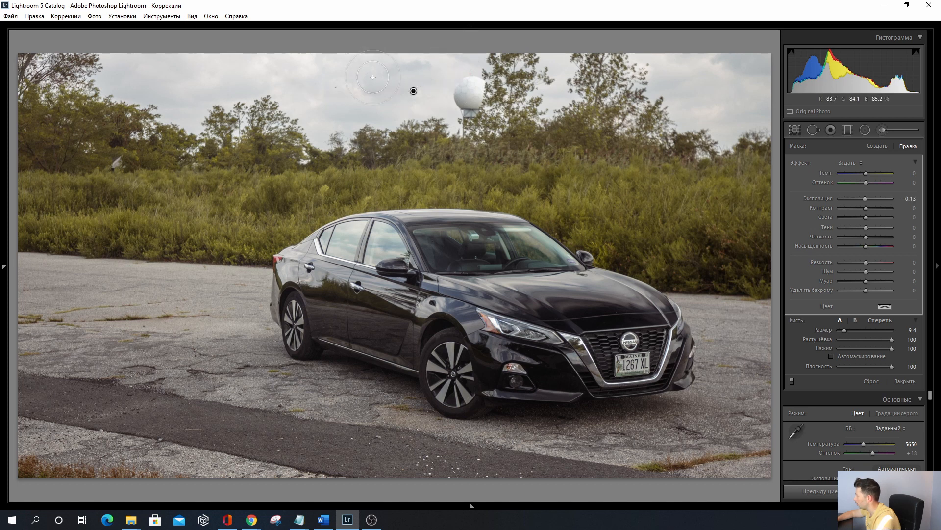
pyautogui.moveTo(416, 91); pyautogui.dragTo(417, 92)
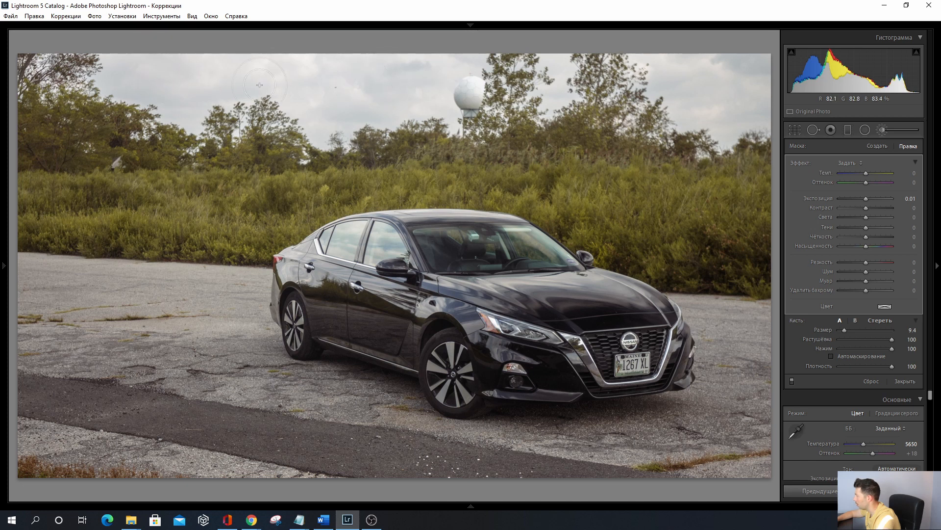
pyautogui.moveTo(317, 76); pyautogui.dragTo(316, 77)
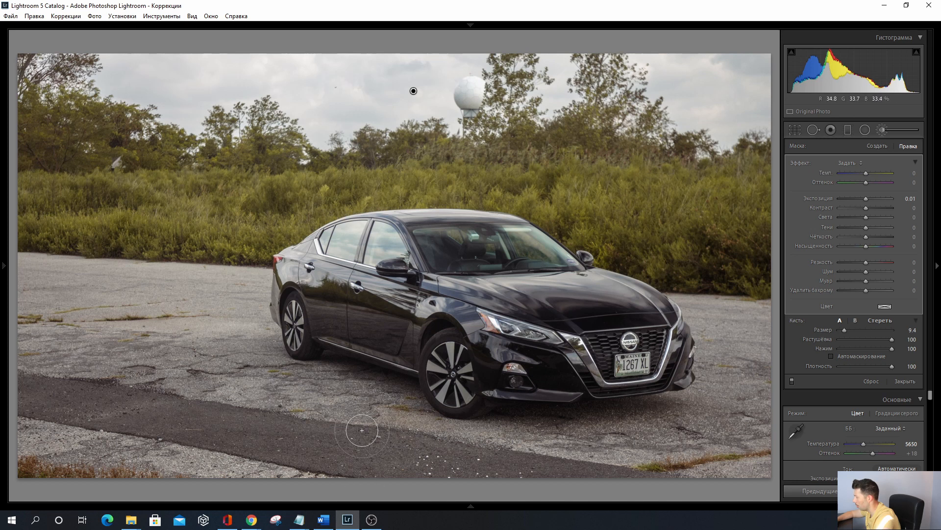
# - Paint the rest of the sky into the brush mask with the mask overlay shown, including between the trees, and hide the overlay
pyautogui.press('t')
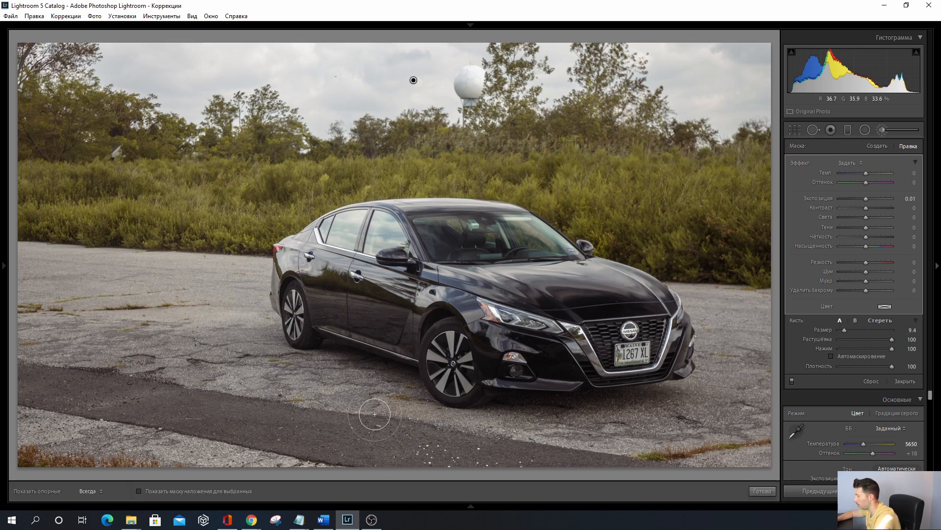
pyautogui.click(139, 491)
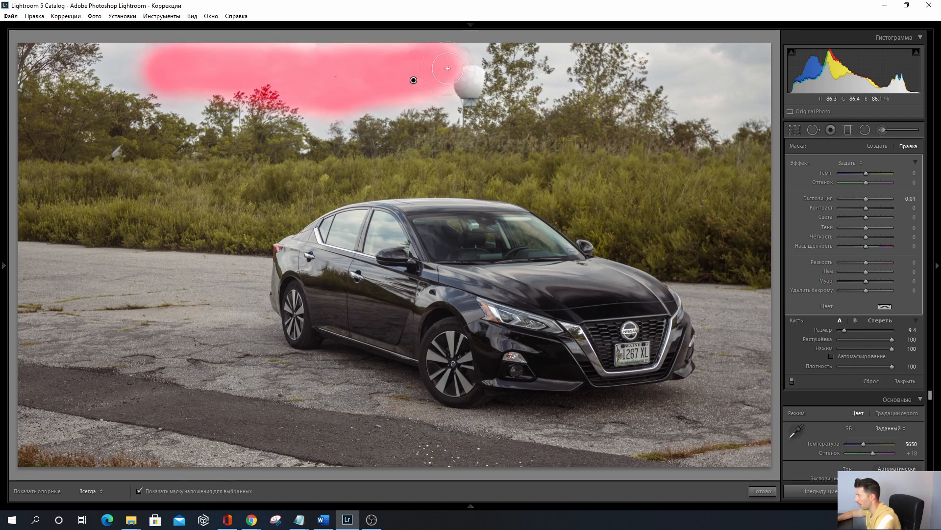
pyautogui.press('h')
pyautogui.moveTo(402, 90)
pyautogui.mouseDown()
pyautogui.moveTo(345, 106)
pyautogui.moveTo(322, 102)
pyautogui.moveTo(309, 125)
pyautogui.mouseUp()
pyautogui.moveTo(206, 58)
pyautogui.mouseDown()
pyautogui.moveTo(114, 56)
pyautogui.moveTo(195, 104)
pyautogui.moveTo(238, 67)
pyautogui.moveTo(300, 55)
pyautogui.moveTo(479, 49)
pyautogui.moveTo(454, 50)
pyautogui.moveTo(436, 90)
pyautogui.mouseUp()
pyautogui.moveTo(563, 53); pyautogui.dragTo(550, 95)
pyautogui.moveTo(755, 59)
pyautogui.mouseDown()
pyautogui.moveTo(657, 52)
pyautogui.moveTo(672, 100)
pyautogui.moveTo(704, 113)
pyautogui.moveTo(732, 110)
pyautogui.moveTo(754, 49)
pyautogui.moveTo(763, 106)
pyautogui.moveTo(714, 69)
pyautogui.moveTo(679, 77)
pyautogui.moveTo(728, 120)
pyautogui.moveTo(725, 60)
pyautogui.moveTo(682, 42)
pyautogui.moveTo(666, 48)
pyautogui.moveTo(684, 41)
pyautogui.mouseUp()
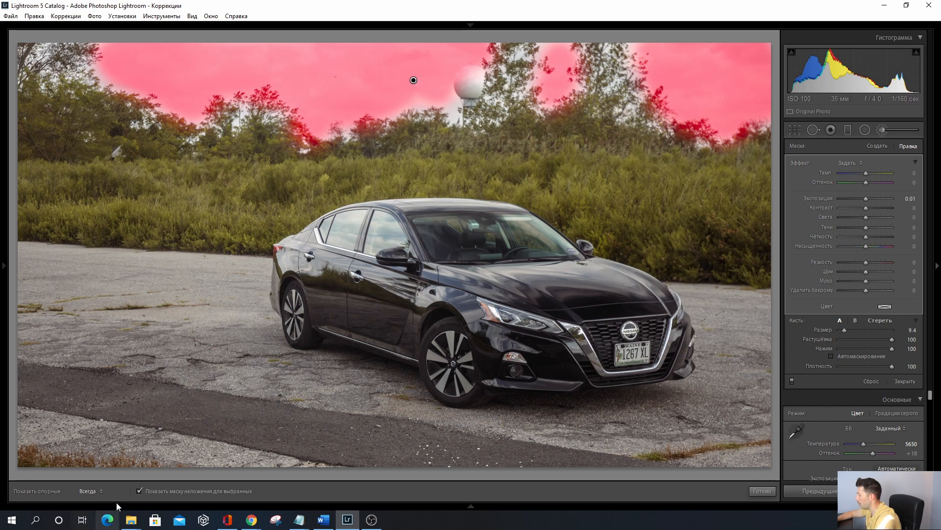
pyautogui.click(139, 490)
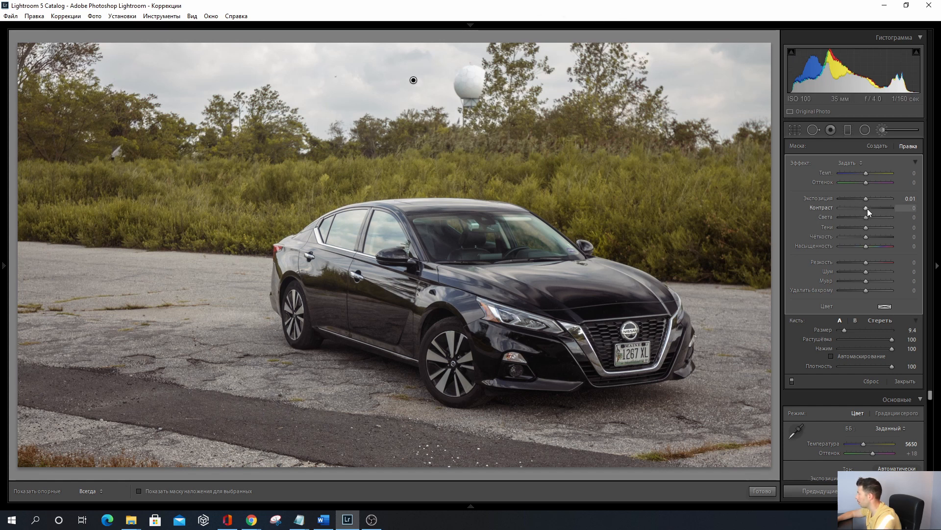
# - Set the sky brush's contrast (Контраст) to 5, clarity (Чёткость) to 100, shadows (Тени) to −100 and highlights (Света) to −9
pyautogui.moveTo(881, 210); pyautogui.dragTo(904, 209)
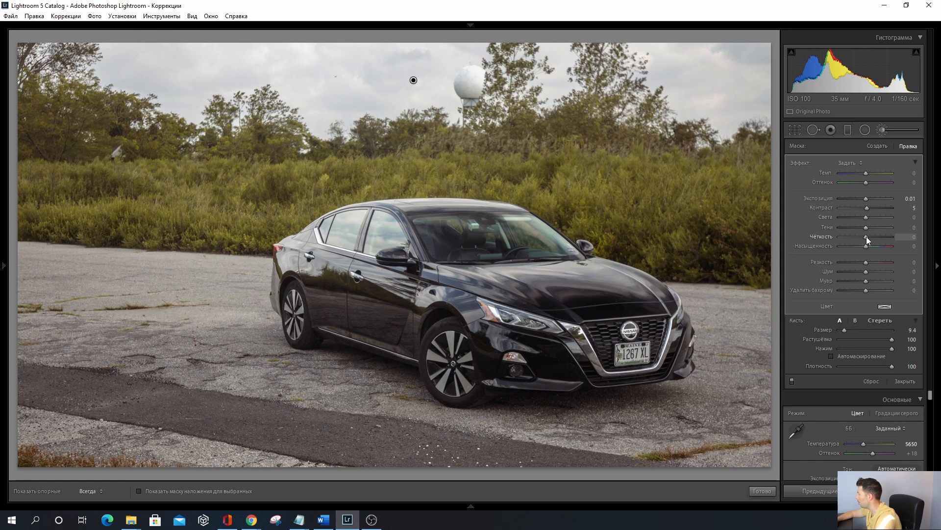
pyautogui.moveTo(867, 237); pyautogui.dragTo(917, 239)
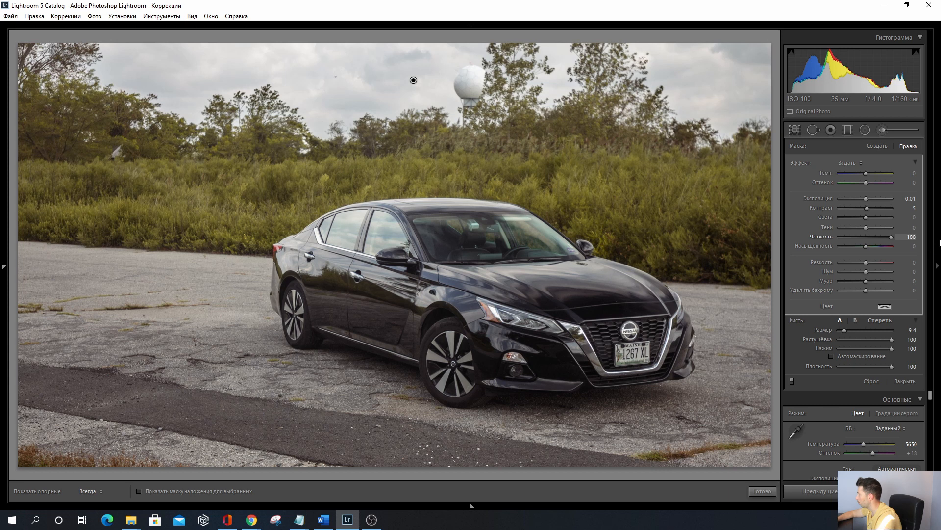
pyautogui.moveTo(866, 227); pyautogui.dragTo(807, 229)
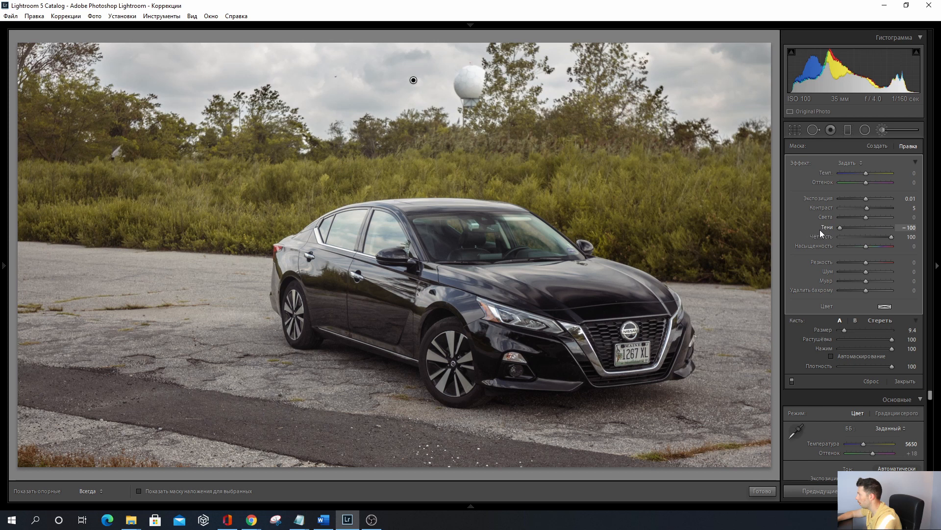
pyautogui.moveTo(819, 229)
pyautogui.mouseDown()
pyautogui.moveTo(860, 229)
pyautogui.moveTo(824, 231)
pyautogui.mouseUp()
pyautogui.moveTo(866, 217)
pyautogui.mouseDown()
pyautogui.moveTo(829, 217)
pyautogui.moveTo(871, 218)
pyautogui.moveTo(832, 219)
pyautogui.moveTo(863, 219)
pyautogui.mouseUp()
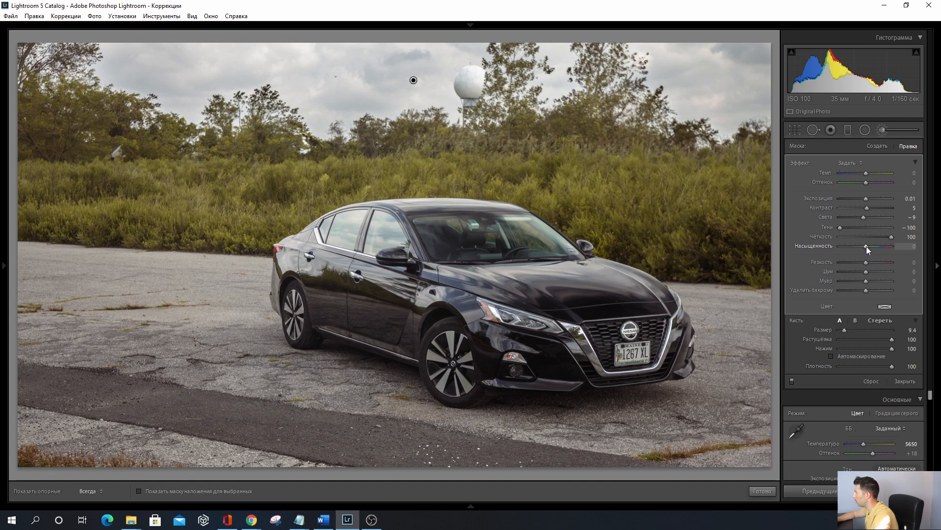
# - Set the sky brush's saturation (Насыщенность) to 100, and try temperature (Темп.) at −3 before returning it to 0
pyautogui.moveTo(891, 245); pyautogui.dragTo(862, 250)
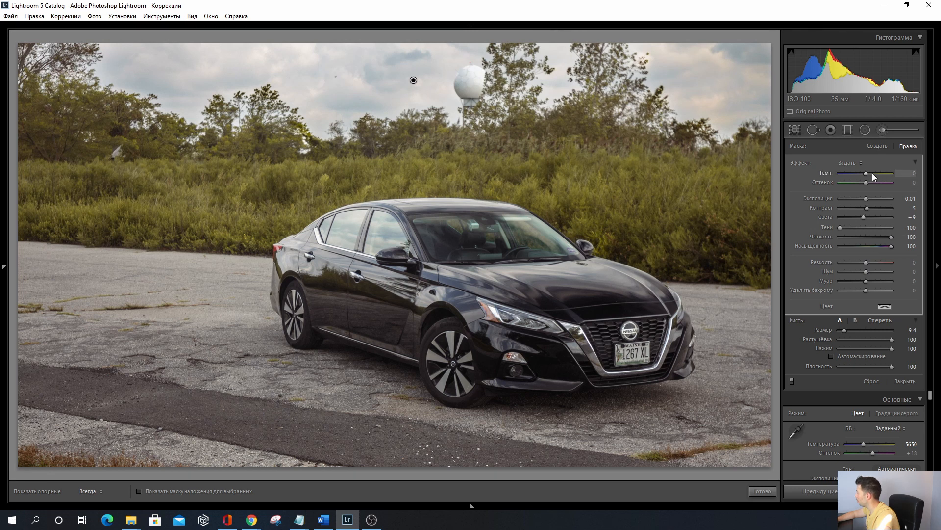
pyautogui.moveTo(866, 174); pyautogui.dragTo(863, 175)
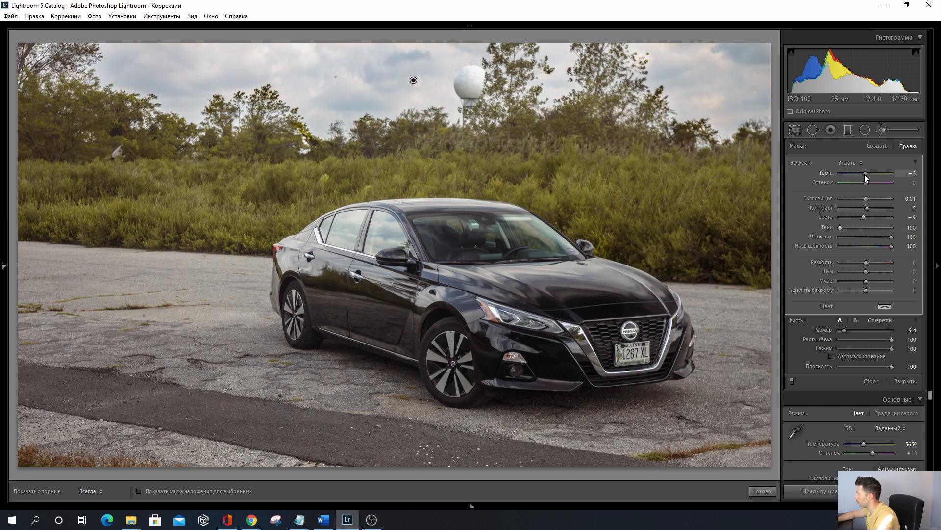
pyautogui.moveTo(864, 175); pyautogui.dragTo(866, 175)
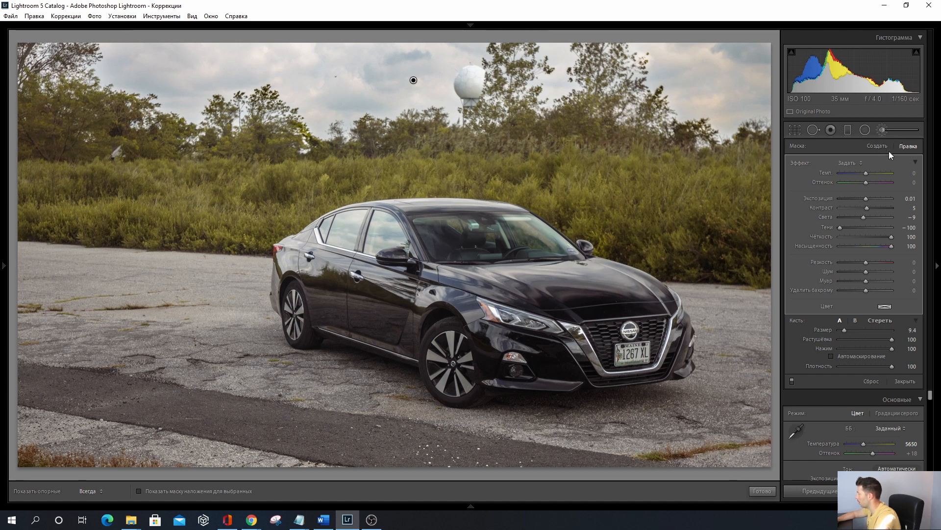
# - Recheck the sky brush adjustment through its pin, close the brush and compare the photo before and after editing
pyautogui.click(883, 133)
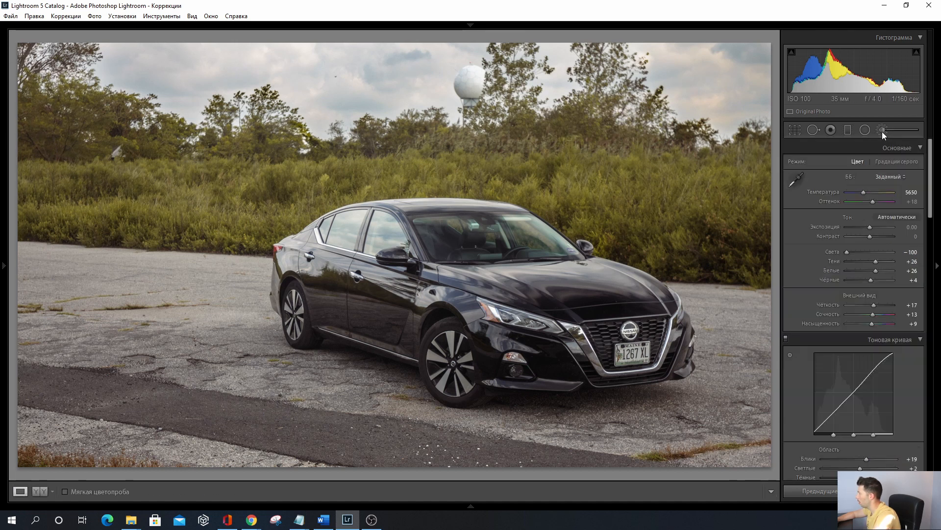
pyautogui.click(882, 130)
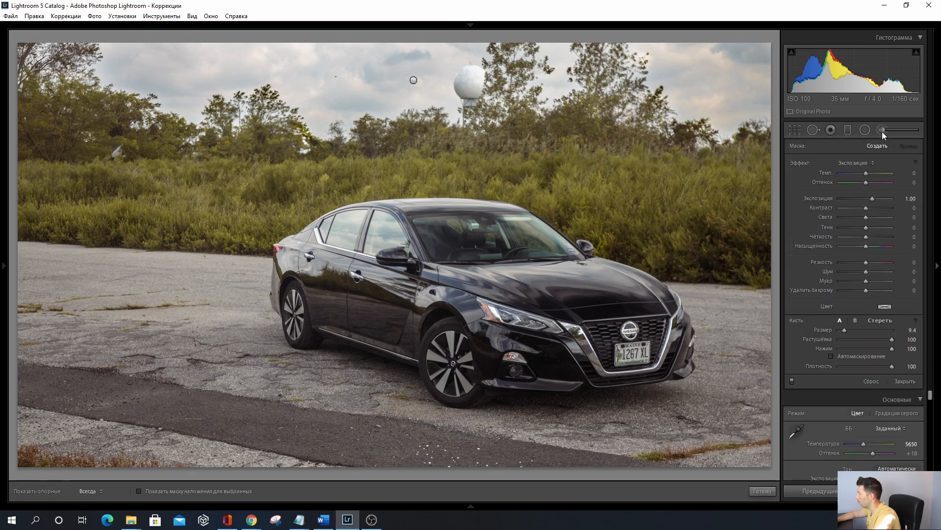
pyautogui.click(414, 80)
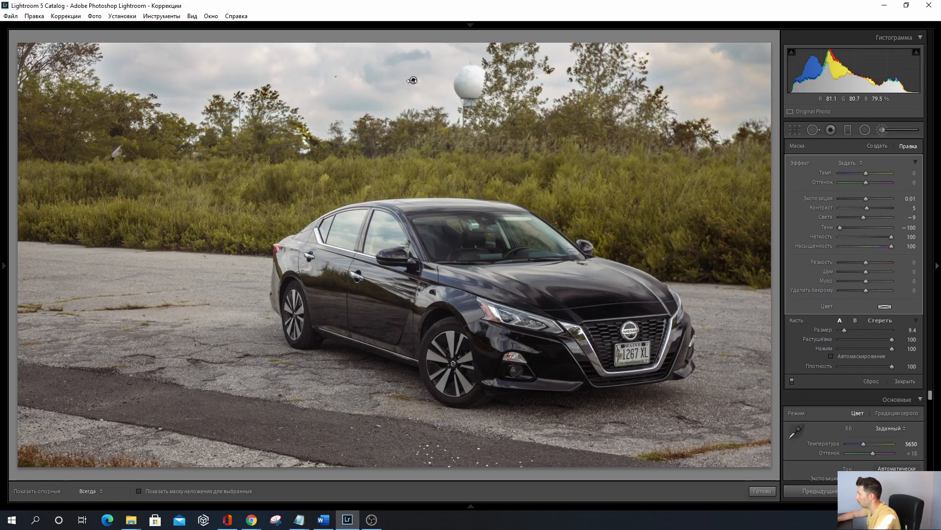
pyautogui.click(882, 129)
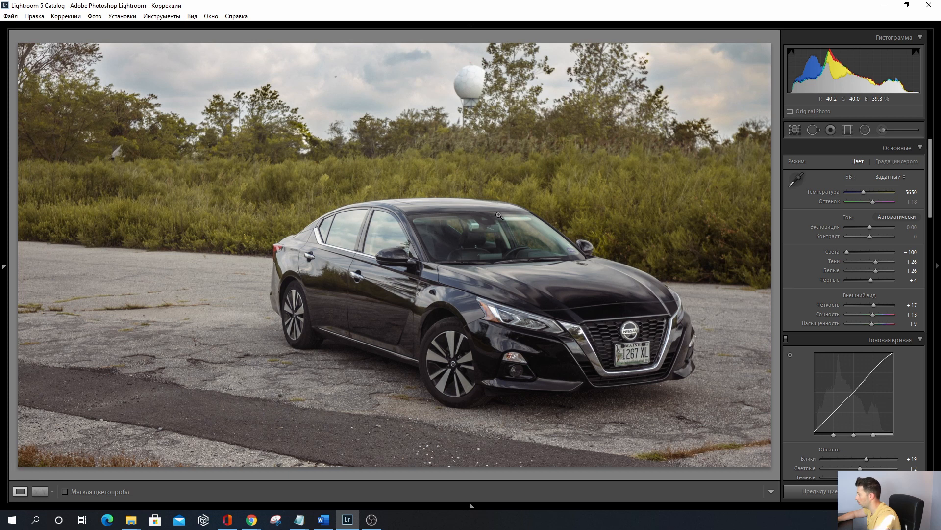
pyautogui.press('t')
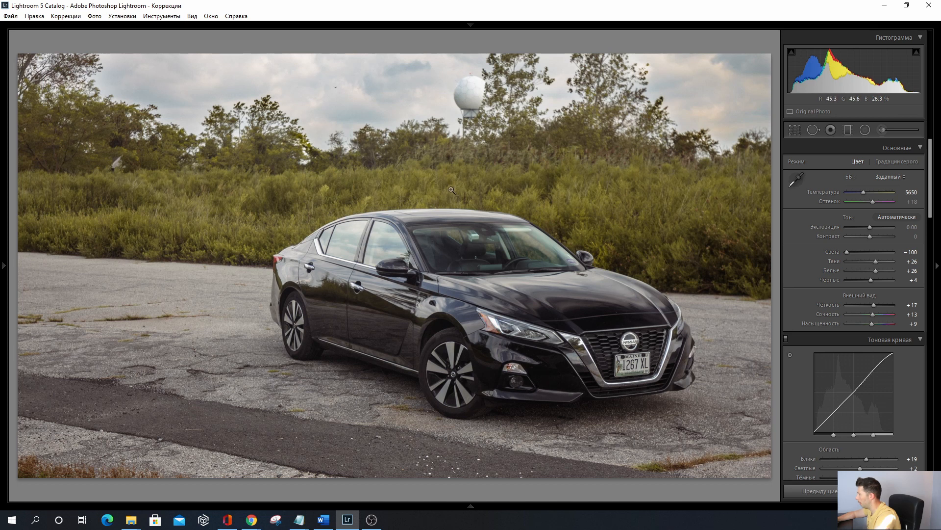
pyautogui.press('t')
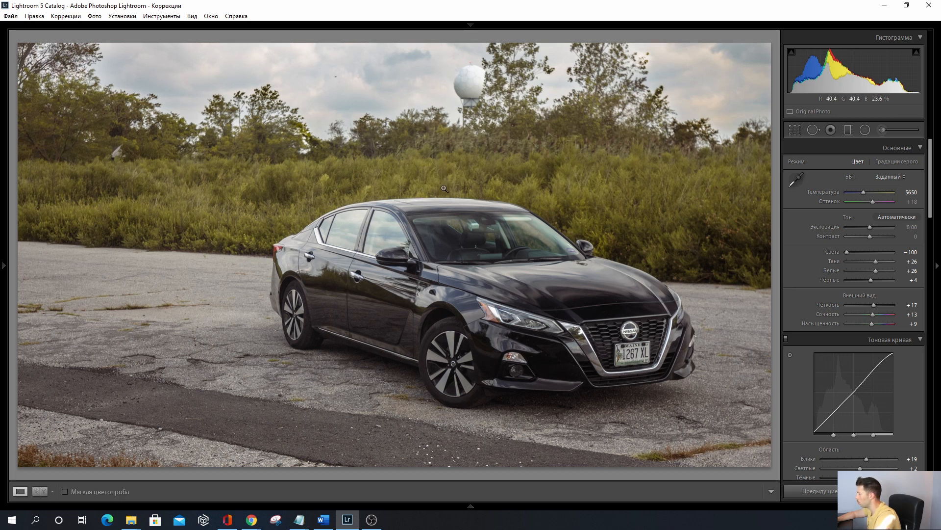
pyautogui.click(36, 492)
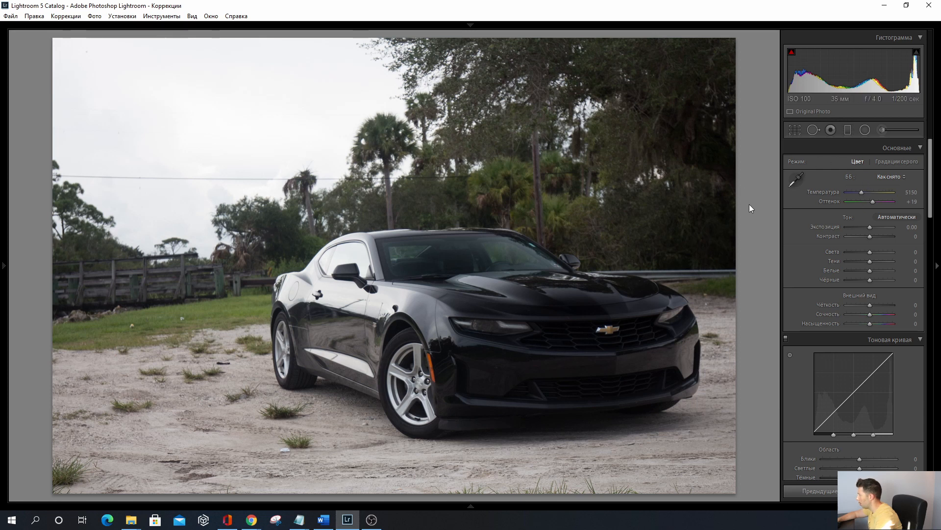
# - Set the black Chevrolet photo's camera calibration profile (Профиль) to Camera Neutral
pyautogui.scroll(-5, 875, 294)
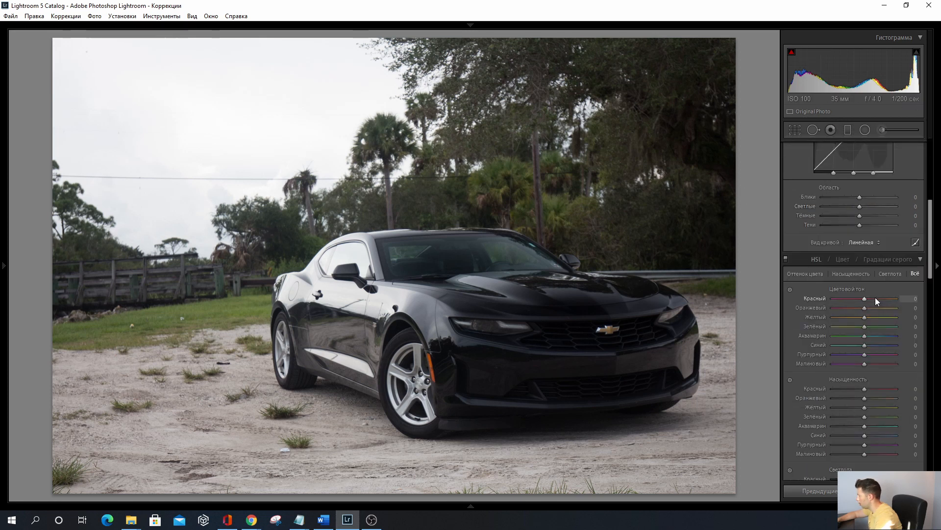
pyautogui.click(934, 228)
pyautogui.click(935, 228)
pyautogui.moveTo(930, 231); pyautogui.dragTo(930, 171)
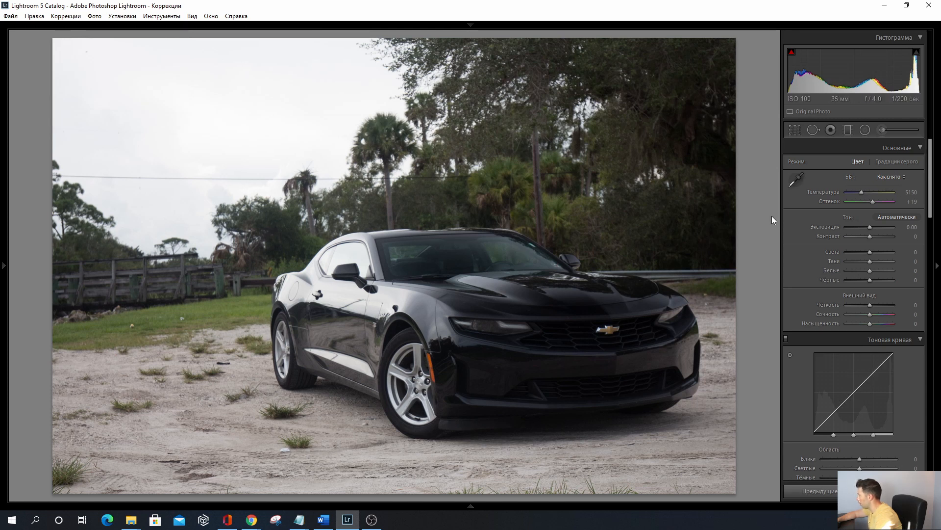
pyautogui.moveTo(930, 147); pyautogui.dragTo(926, 387)
pyautogui.click(897, 342)
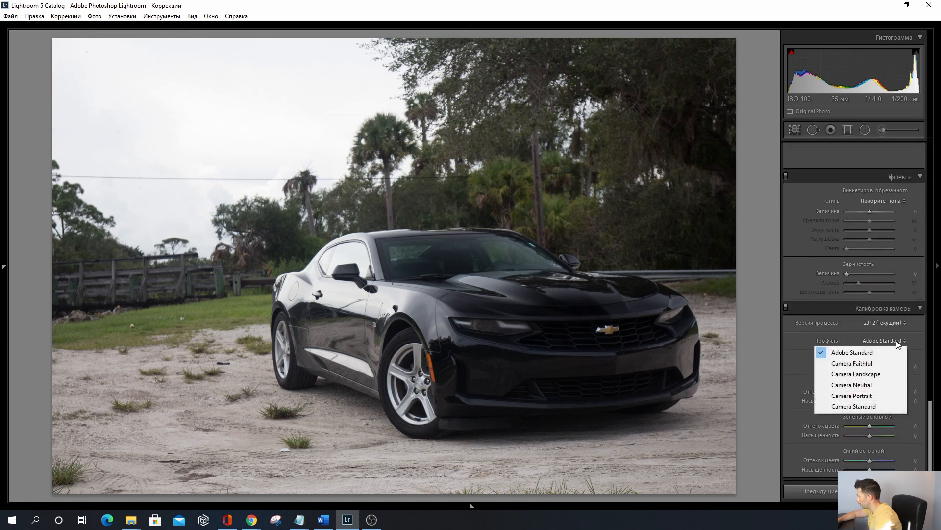
pyautogui.click(878, 387)
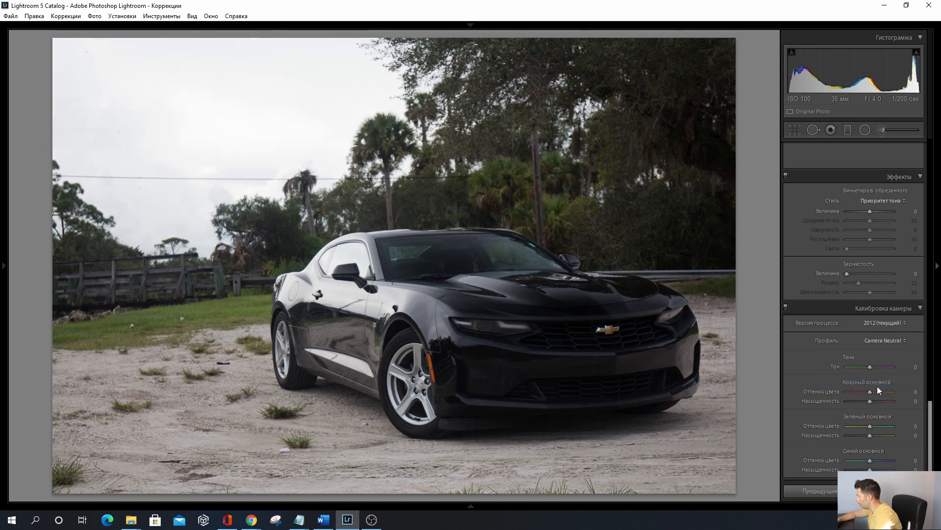
# - Set the Chevrolet photo's highlights (Света) to −100 and shadows (Тени) to +60 in the basic corrections
pyautogui.scroll(5, 877, 311)
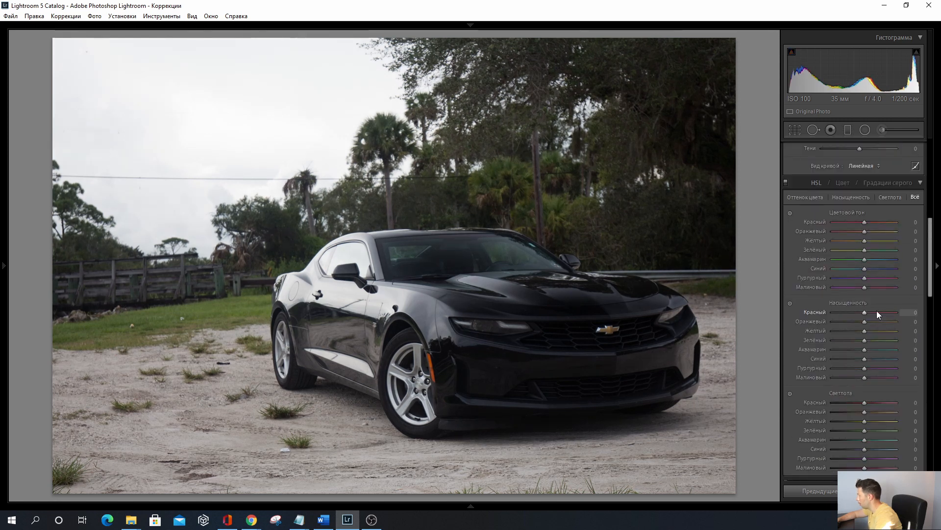
pyautogui.scroll(5, 890, 195)
pyautogui.scroll(2, 899, 206)
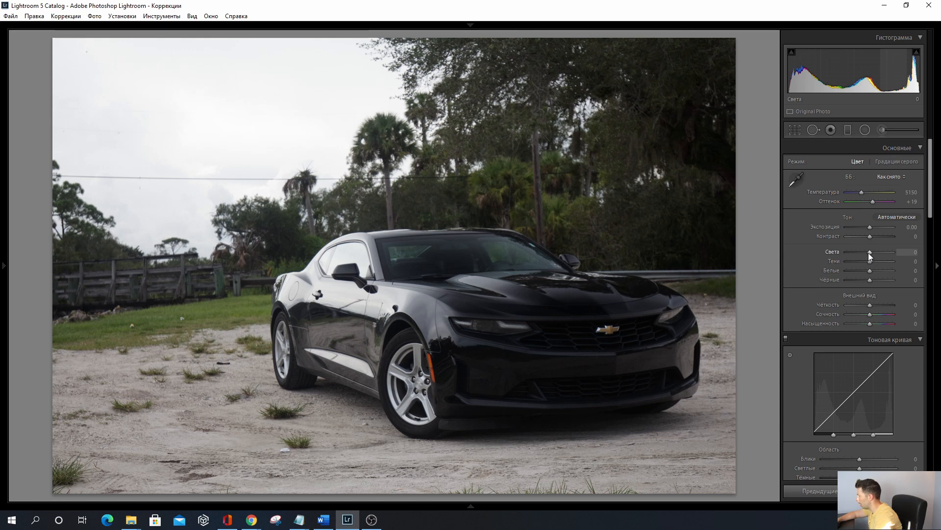
pyautogui.moveTo(868, 252); pyautogui.dragTo(831, 252)
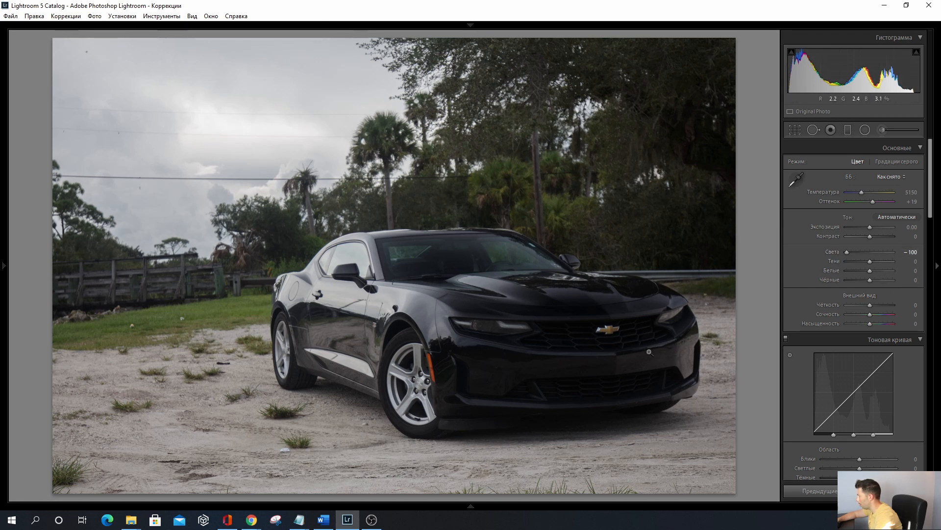
pyautogui.moveTo(873, 260); pyautogui.dragTo(887, 258)
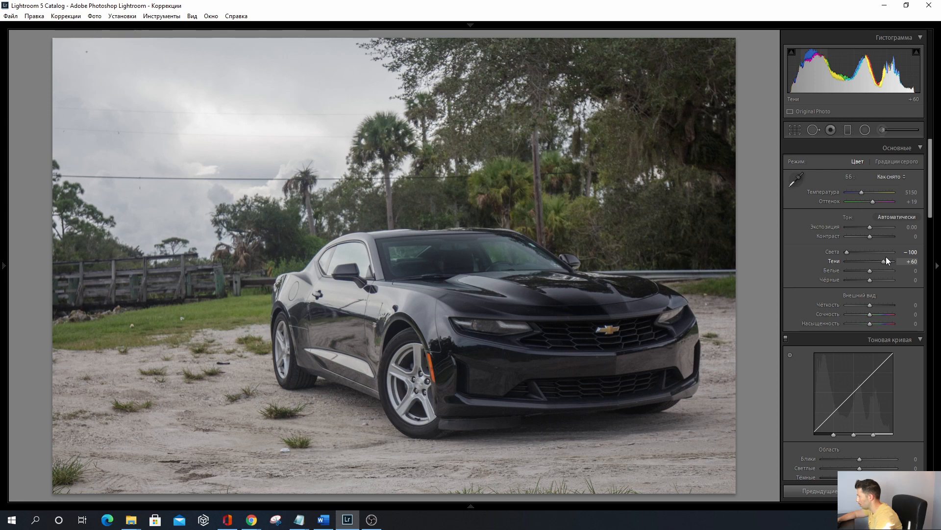
pyautogui.moveTo(887, 257); pyautogui.dragTo(888, 257)
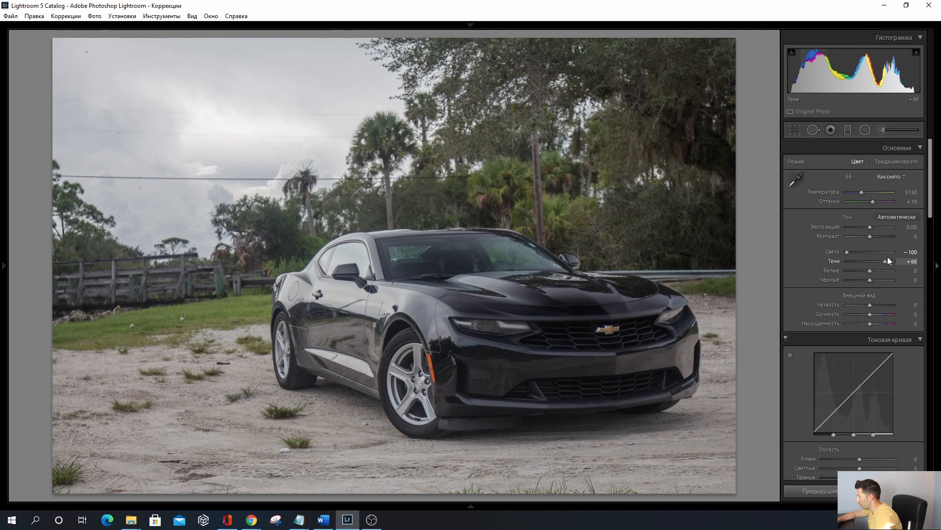
pyautogui.moveTo(886, 257); pyautogui.dragTo(848, 252)
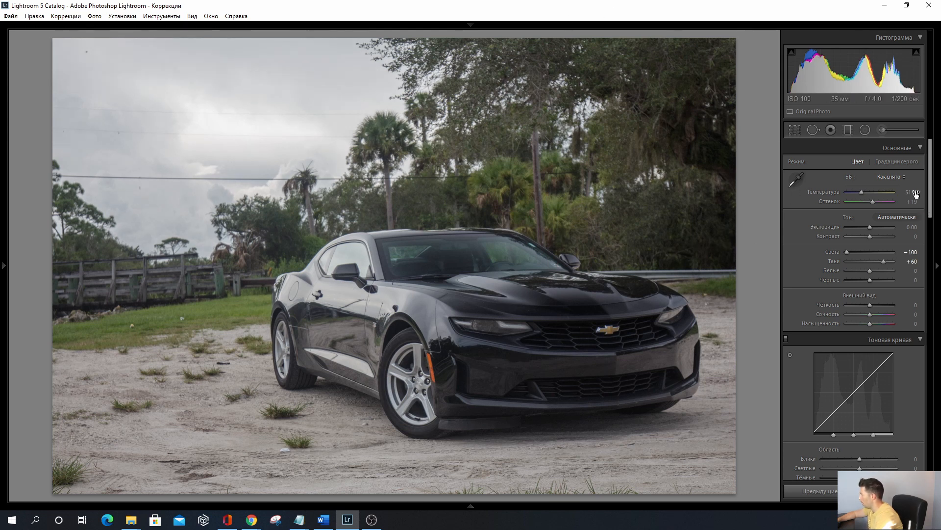
# - Crop the Chevrolet photo to the 16 x 9 aspect ratio
pyautogui.click(798, 129)
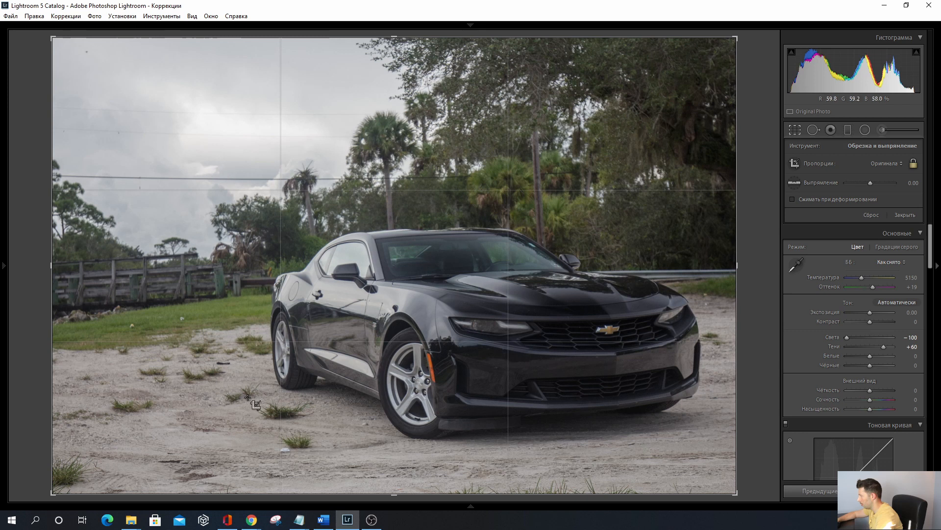
pyautogui.click(893, 160)
pyautogui.click(834, 280)
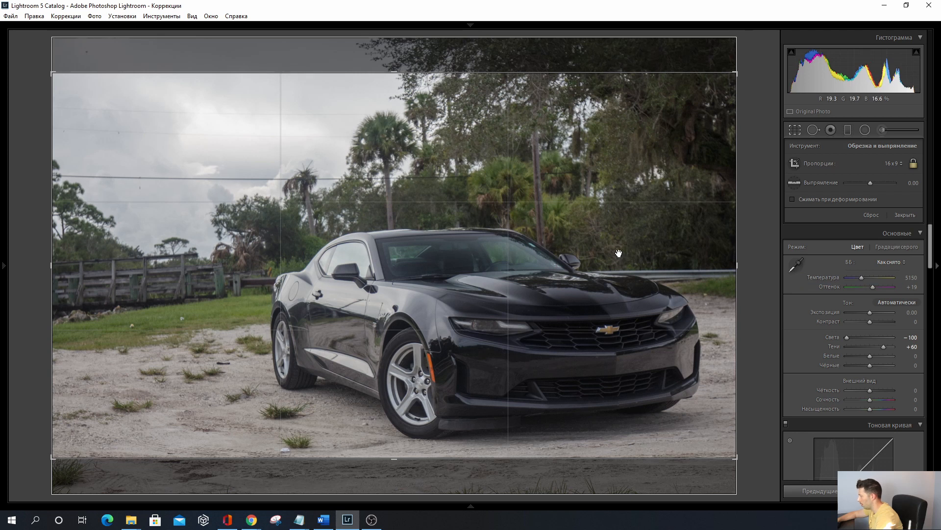
pyautogui.press('Return')
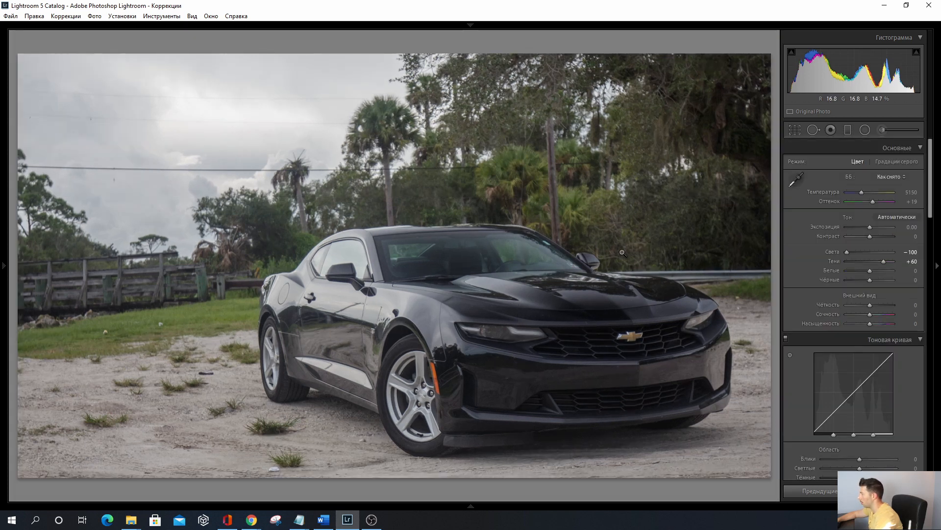
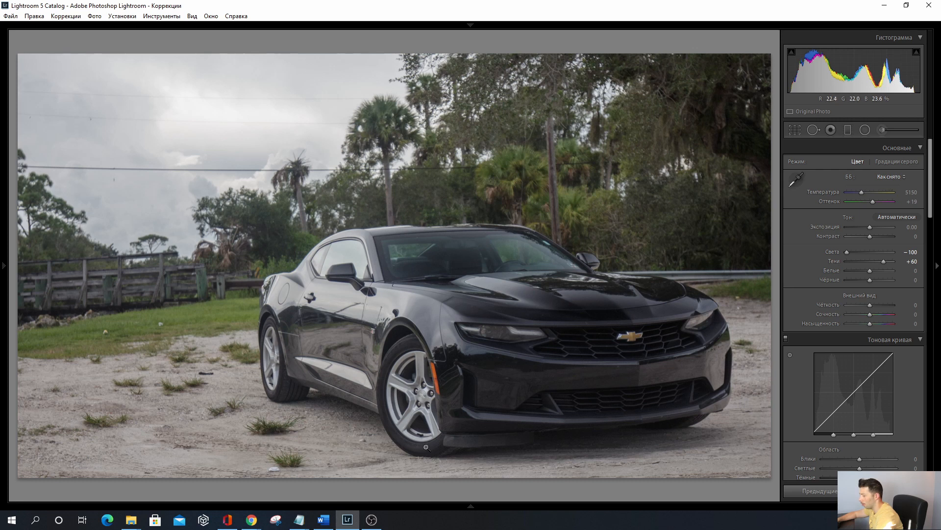
# - Compare the Chevrolet photo with the edited Nissan photo and examine the ground beside the Chevrolet up close for litter
pyautogui.press('Right')
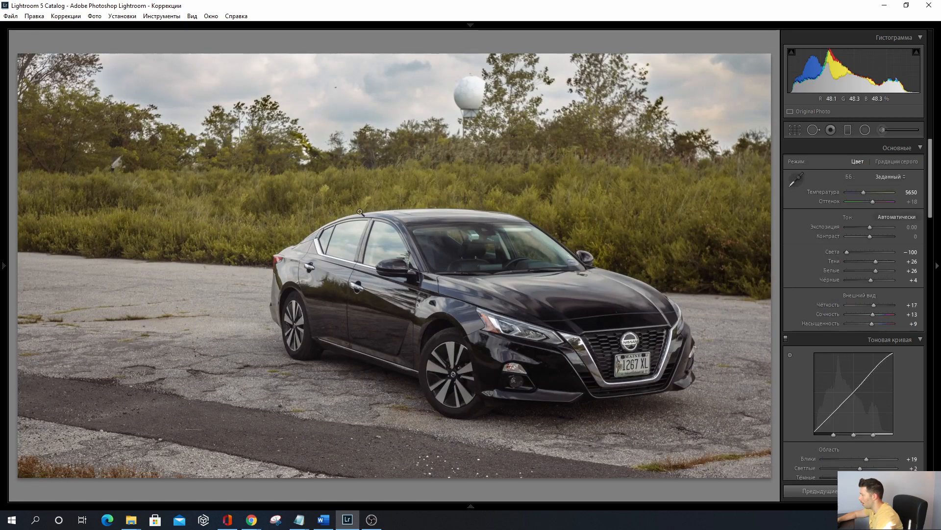
pyautogui.press('Left')
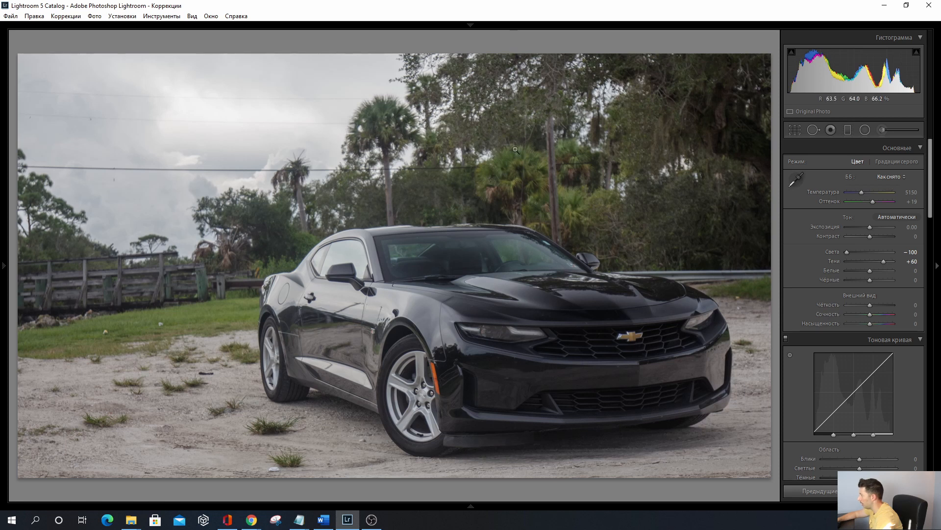
pyautogui.click(284, 459)
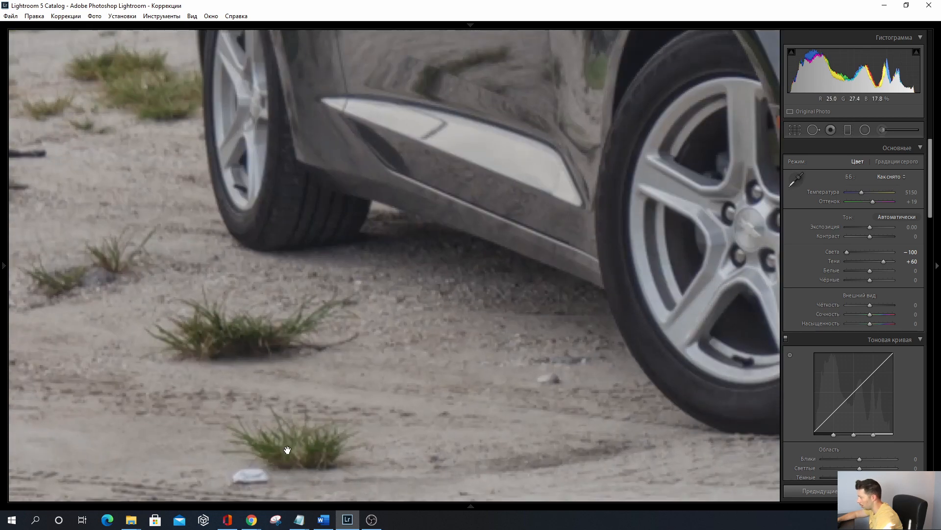
pyautogui.moveTo(203, 326); pyautogui.dragTo(265, 315)
pyautogui.moveTo(203, 259); pyautogui.dragTo(351, 311)
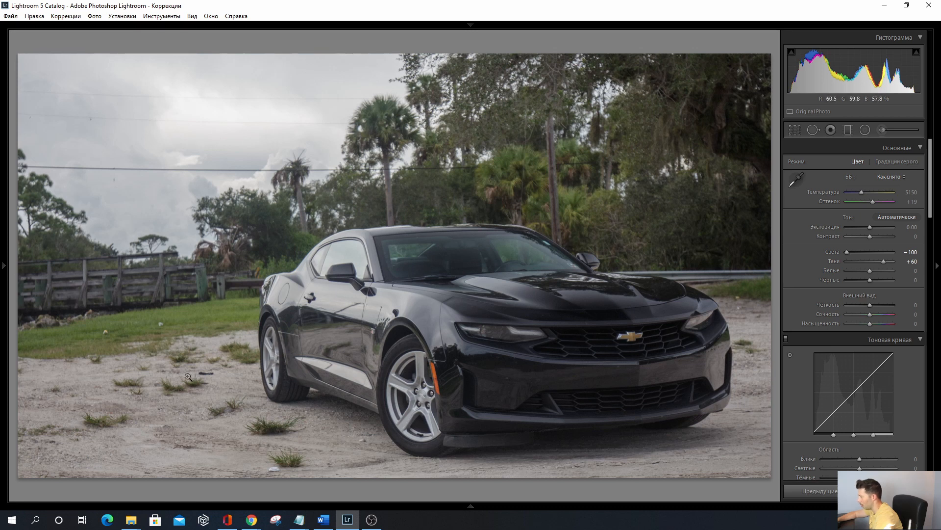
# - Heal away the white litter beside the nearest grass tuft in front of the Chevrolet, sampling clean sand left of the tuft
pyautogui.click(291, 447)
pyautogui.moveTo(252, 437); pyautogui.dragTo(322, 273)
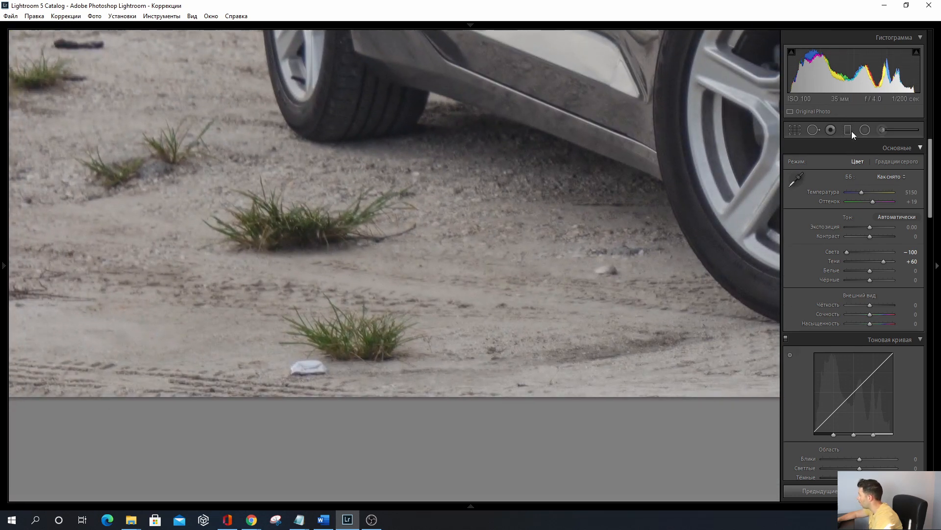
pyautogui.click(813, 130)
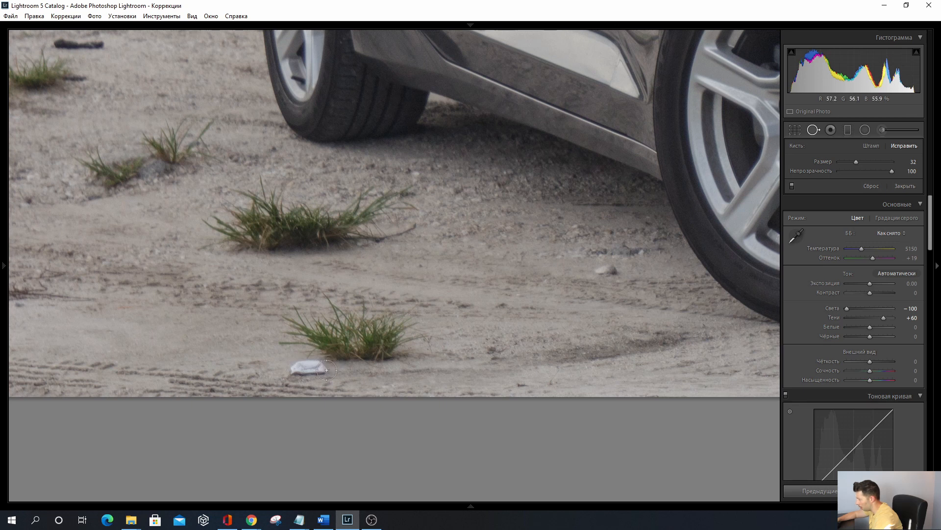
pyautogui.moveTo(325, 369); pyautogui.dragTo(296, 369)
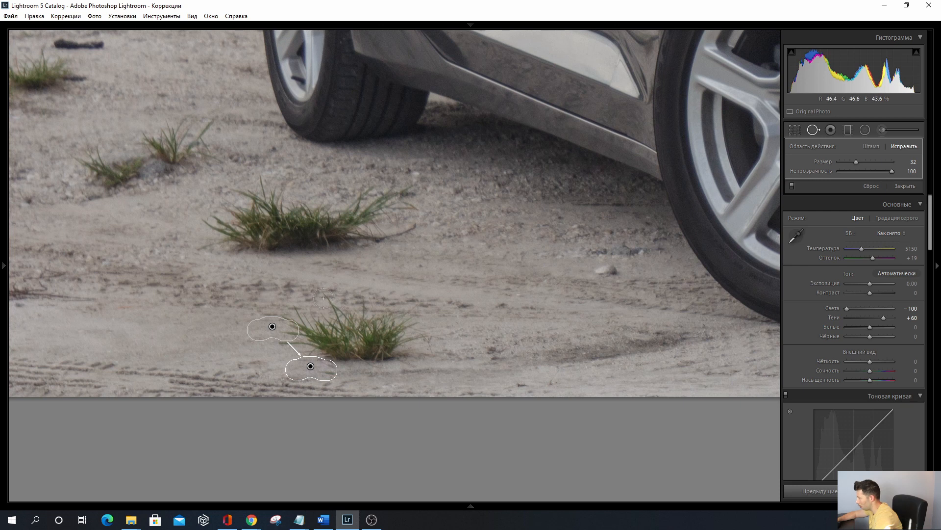
pyautogui.moveTo(271, 328); pyautogui.dragTo(241, 335)
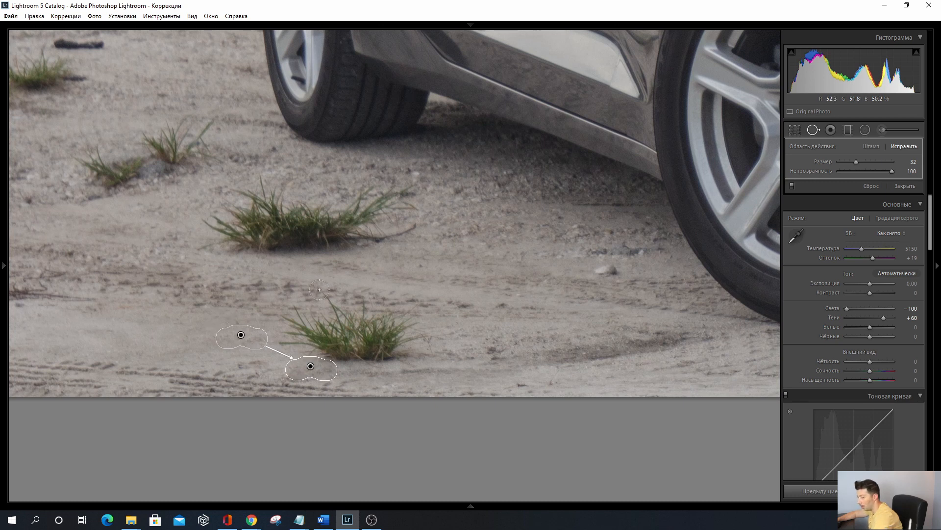
pyautogui.moveTo(319, 290); pyautogui.dragTo(319, 290)
pyautogui.press('q')
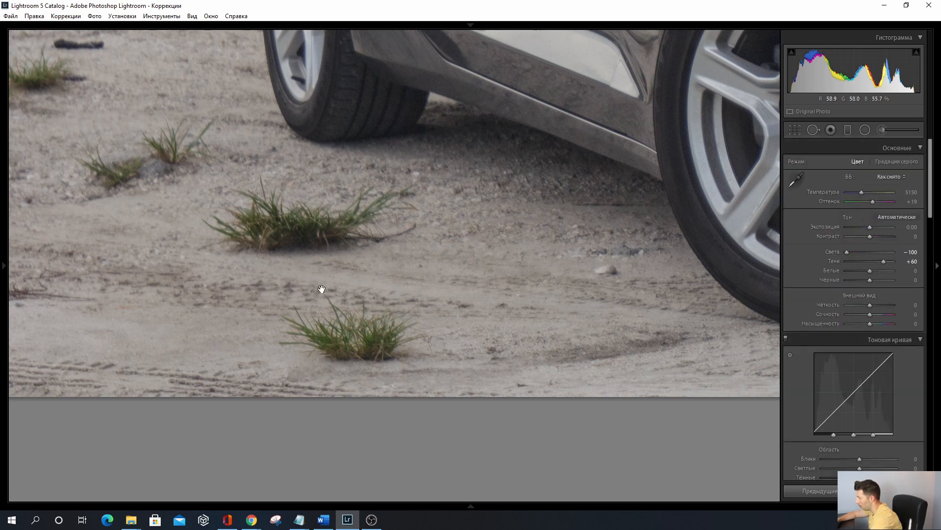
pyautogui.click(326, 287)
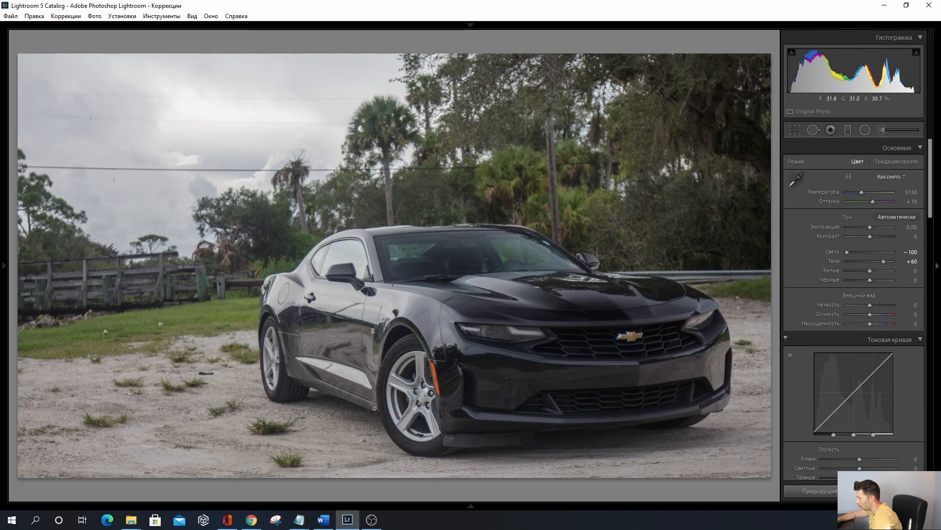
# - Heal away the dark object on the sand beside the rear wheel and undo the extra spot added by accident
pyautogui.click(210, 382)
pyautogui.moveTo(210, 351); pyautogui.dragTo(307, 346)
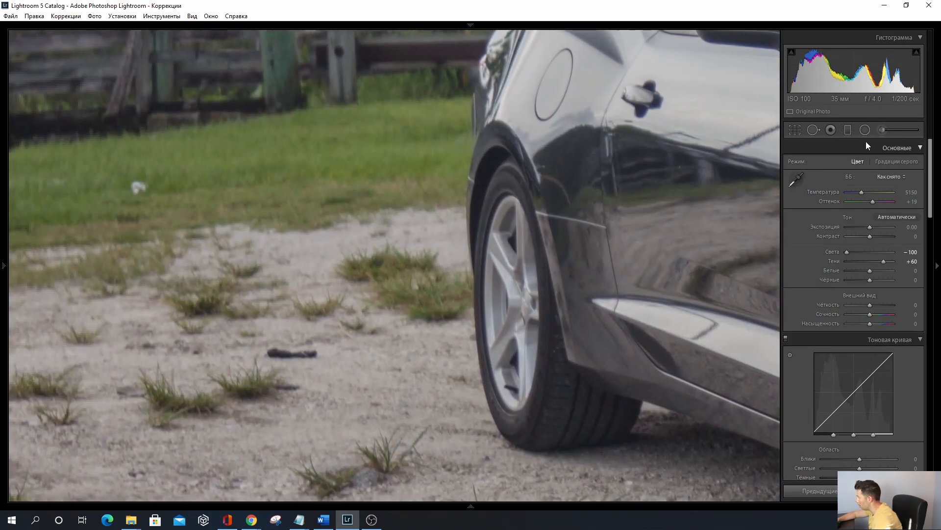
pyautogui.click(813, 130)
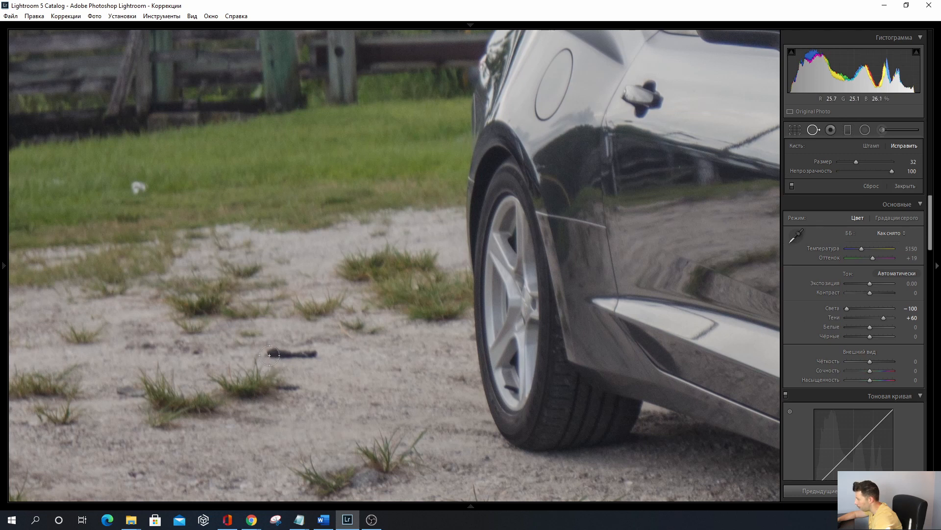
pyautogui.moveTo(269, 351); pyautogui.dragTo(324, 351)
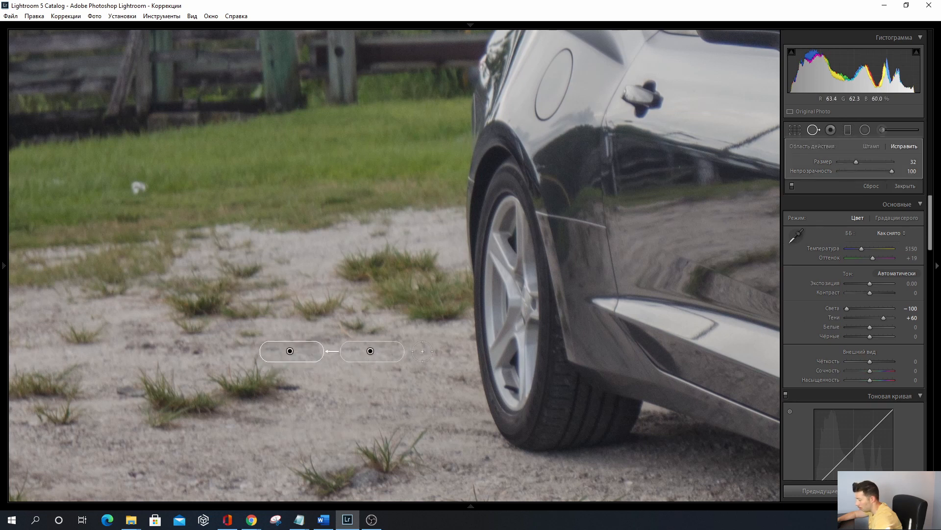
pyautogui.press('Return')
pyautogui.moveTo(248, 225)
pyautogui.mouseDown()
pyautogui.moveTo(336, 270)
pyautogui.moveTo(456, 306)
pyautogui.mouseUp()
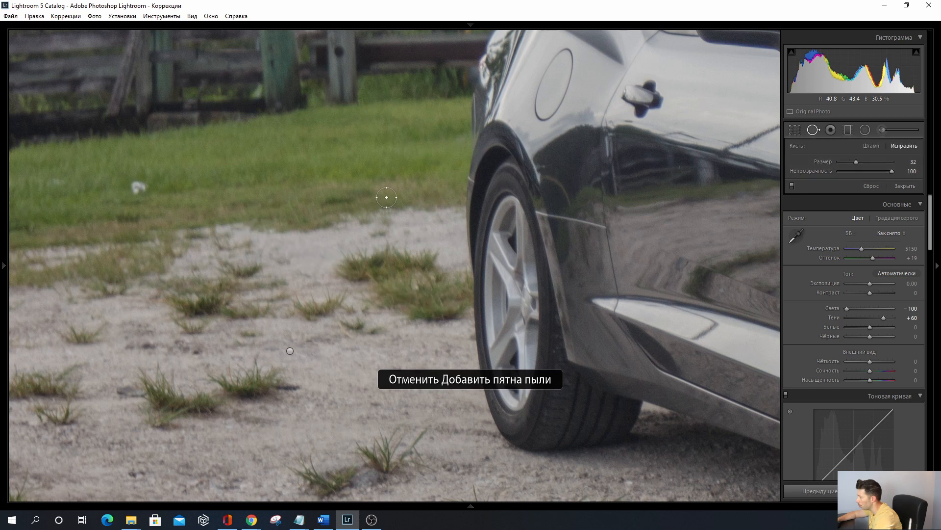
pyautogui.press('q')
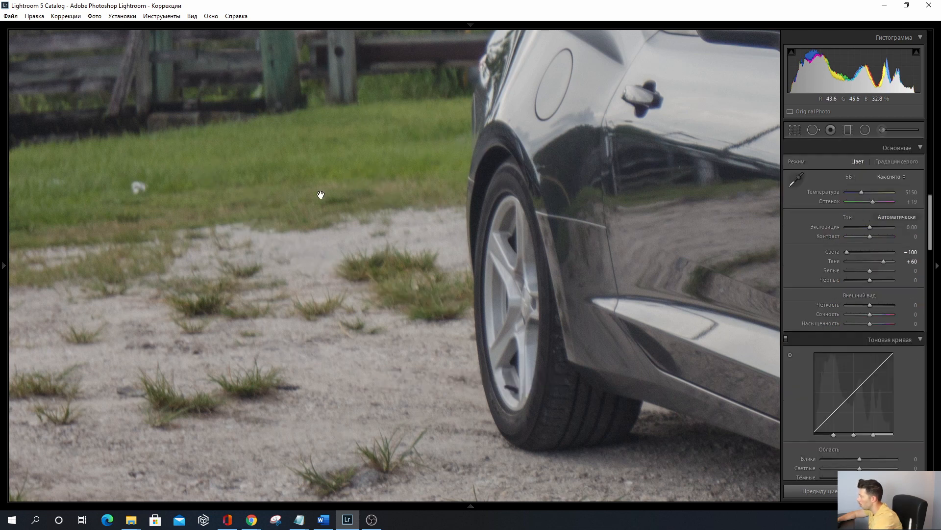
# - Heal away the white and the yellow litter spots in the grass in front of the wooden fence
pyautogui.moveTo(236, 216); pyautogui.dragTo(630, 249)
pyautogui.moveTo(470, 246); pyautogui.dragTo(454, 225)
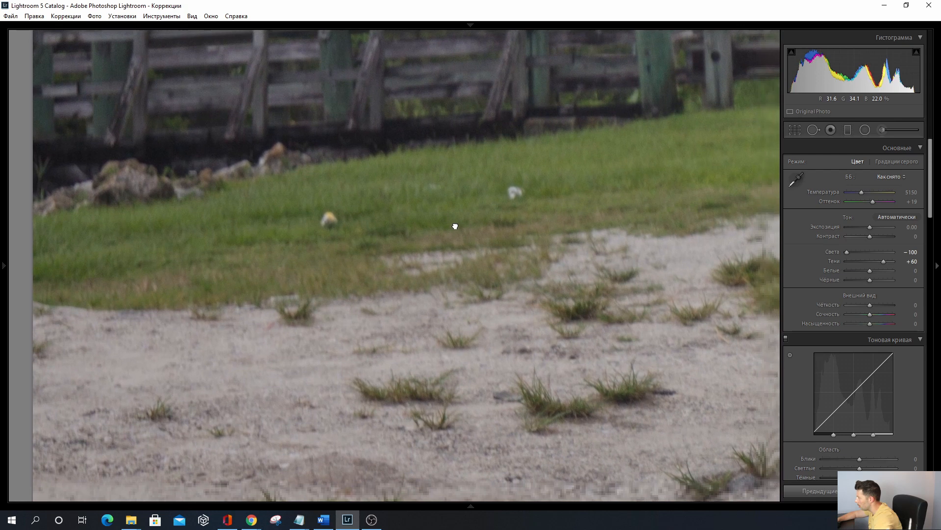
pyautogui.click(814, 130)
pyautogui.click(515, 191)
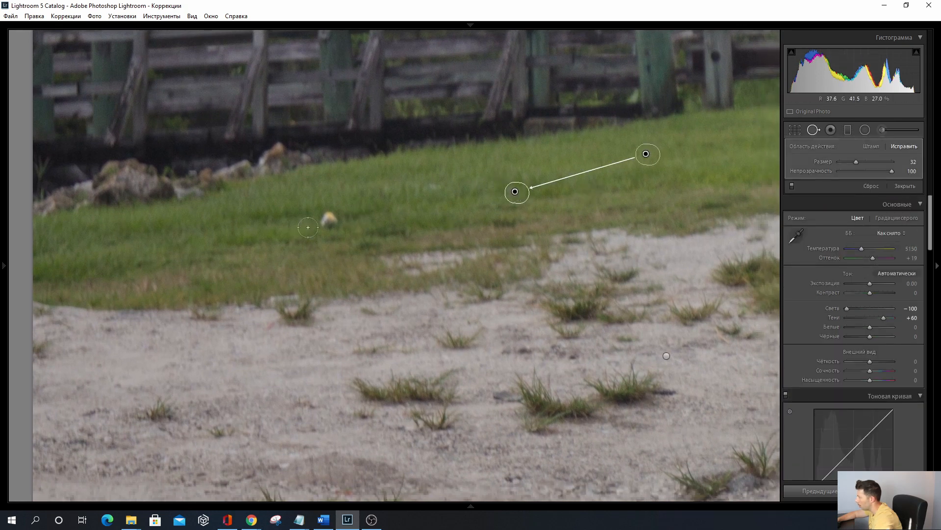
pyautogui.click(329, 220)
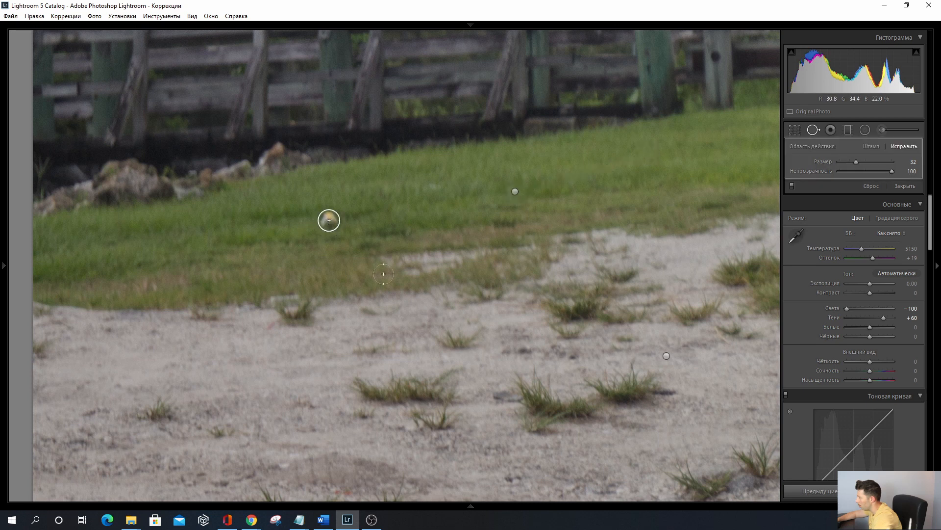
pyautogui.click(367, 236)
pyautogui.press('q')
pyautogui.click(405, 233)
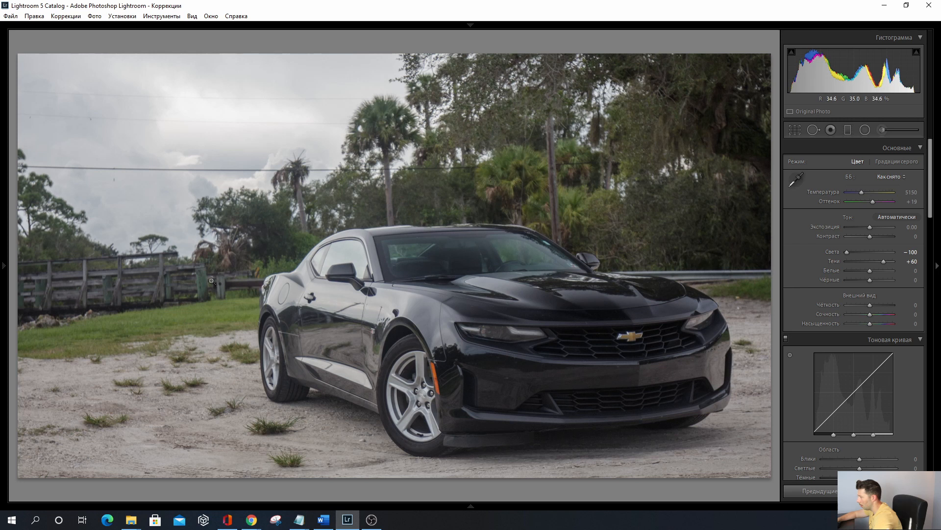
# - Heal away the two litter spots on the ground beyond the car's front, near the guardrail grass
pyautogui.click(749, 302)
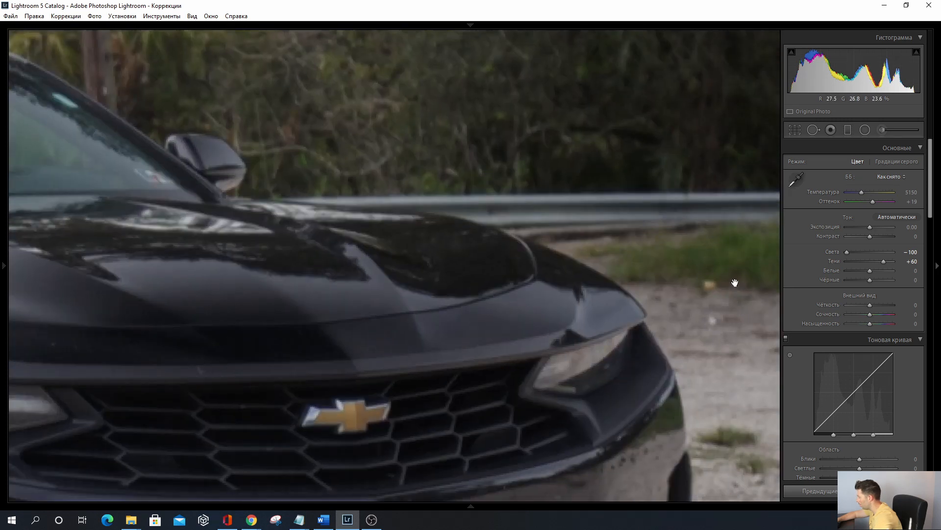
pyautogui.click(813, 129)
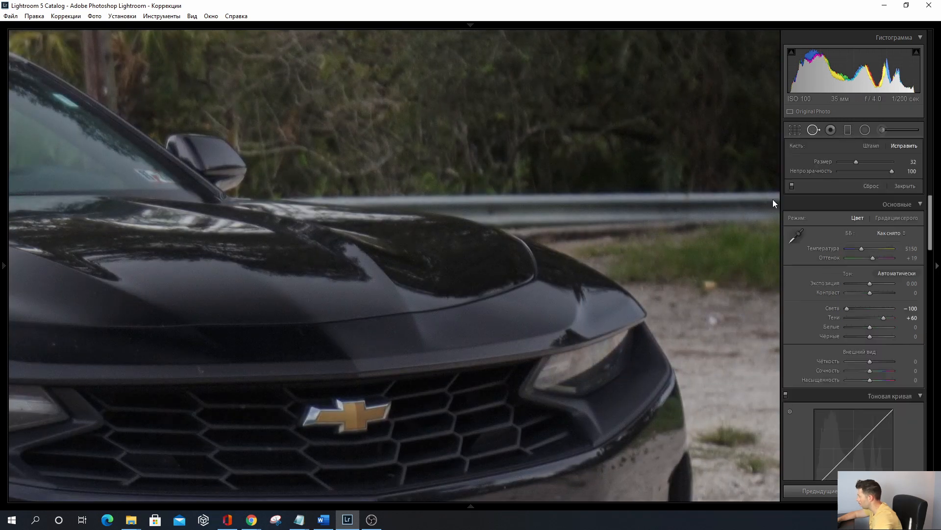
pyautogui.click(708, 281)
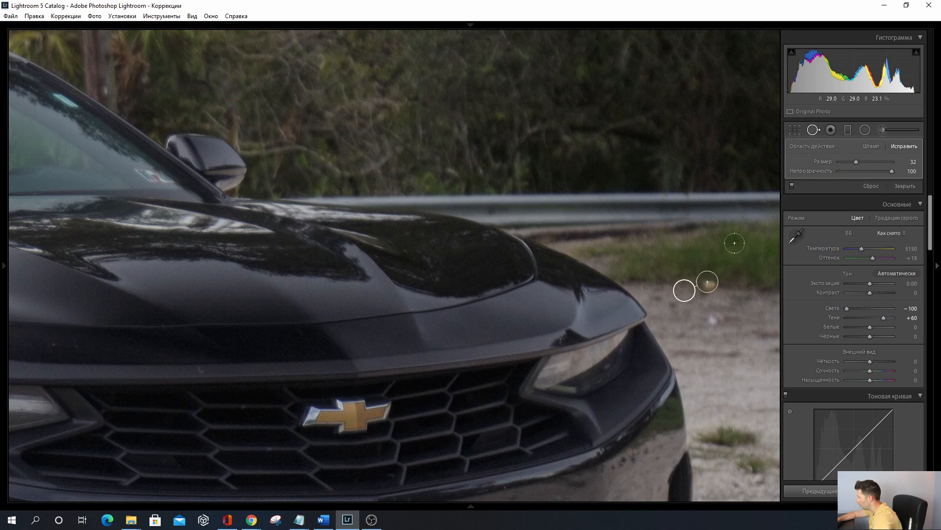
pyautogui.click(715, 314)
pyautogui.moveTo(715, 314)
pyautogui.mouseDown()
pyautogui.moveTo(750, 314)
pyautogui.moveTo(720, 274)
pyautogui.mouseUp()
pyautogui.press('q')
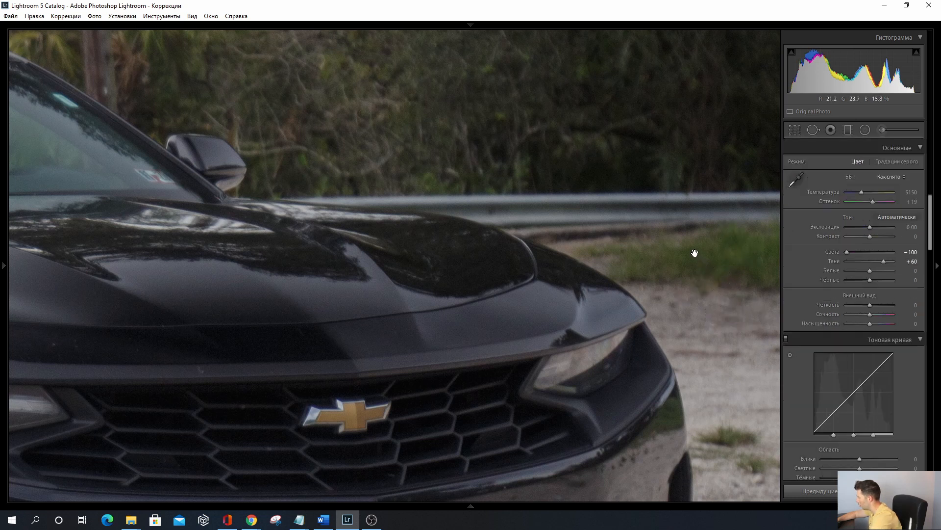
pyautogui.click(693, 252)
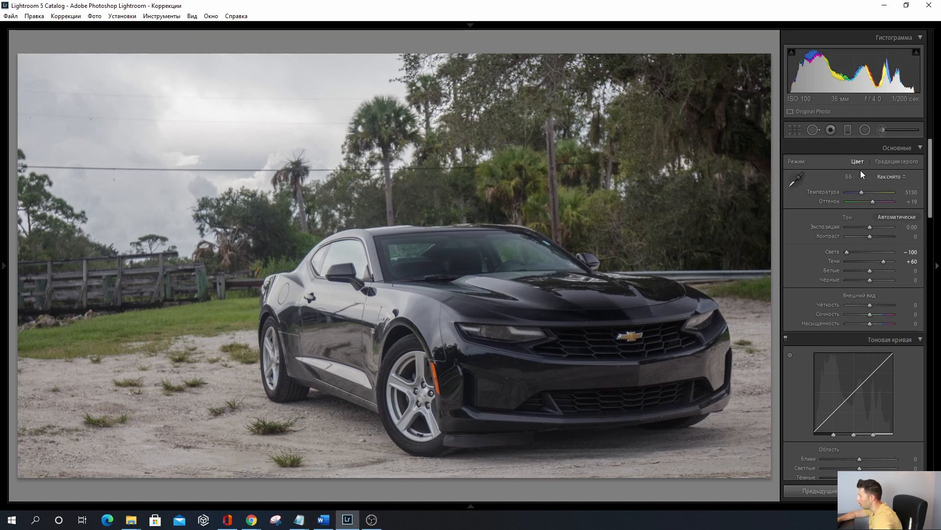
# - Set the Chevrolet photo's temperature (Температура) to 5400, whites (Белые) to +38 and shadows (Тени) to +70
pyautogui.moveTo(863, 190); pyautogui.dragTo(864, 190)
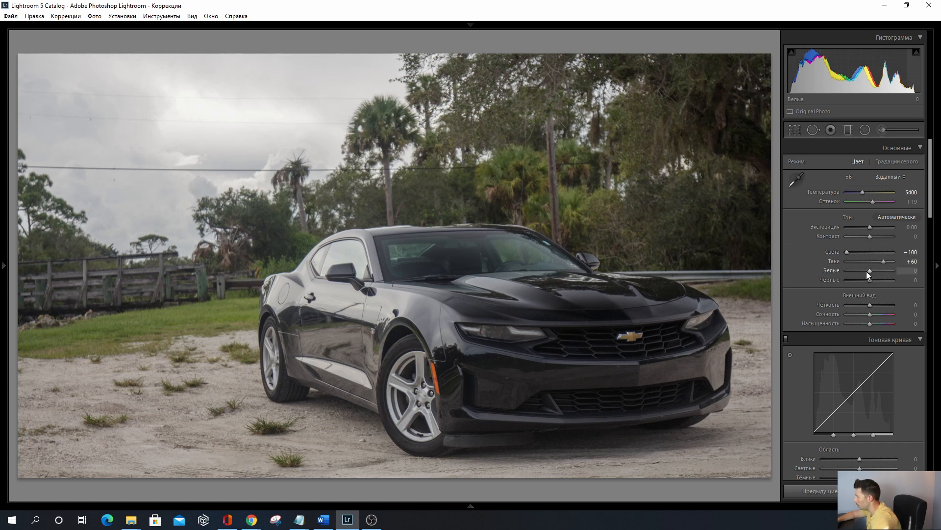
pyautogui.moveTo(867, 273); pyautogui.dragTo(886, 259)
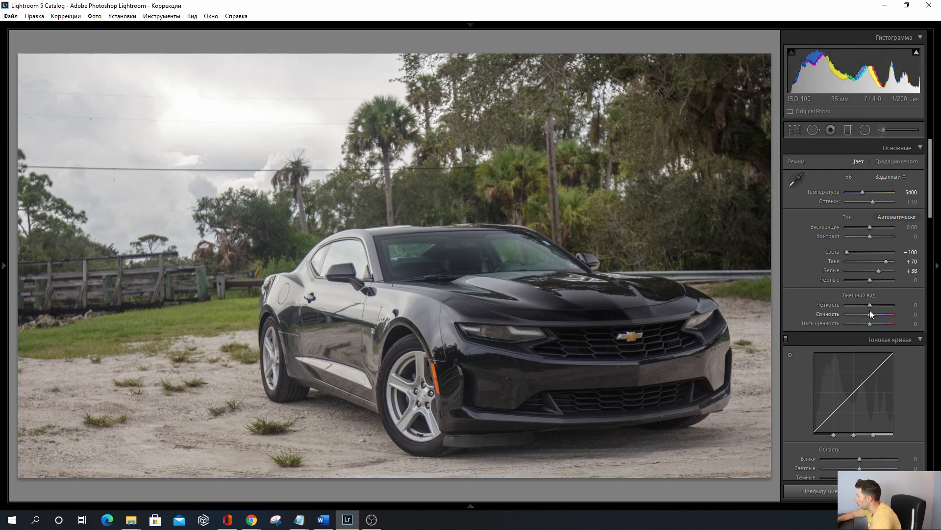
# - Set the Chevrolet photo's clarity (Чёткость) to +40 and vibrance (Сочность) to +19
pyautogui.moveTo(870, 305); pyautogui.dragTo(905, 305)
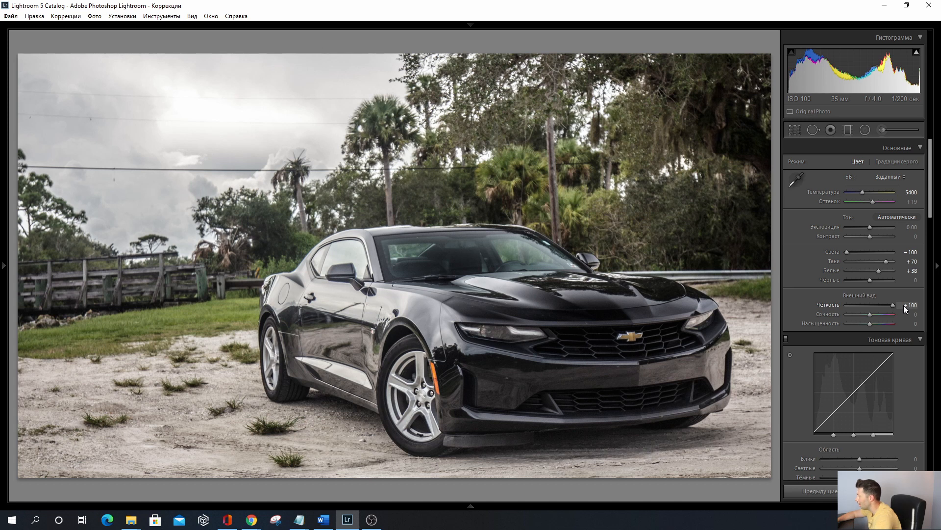
pyautogui.moveTo(895, 307); pyautogui.dragTo(880, 313)
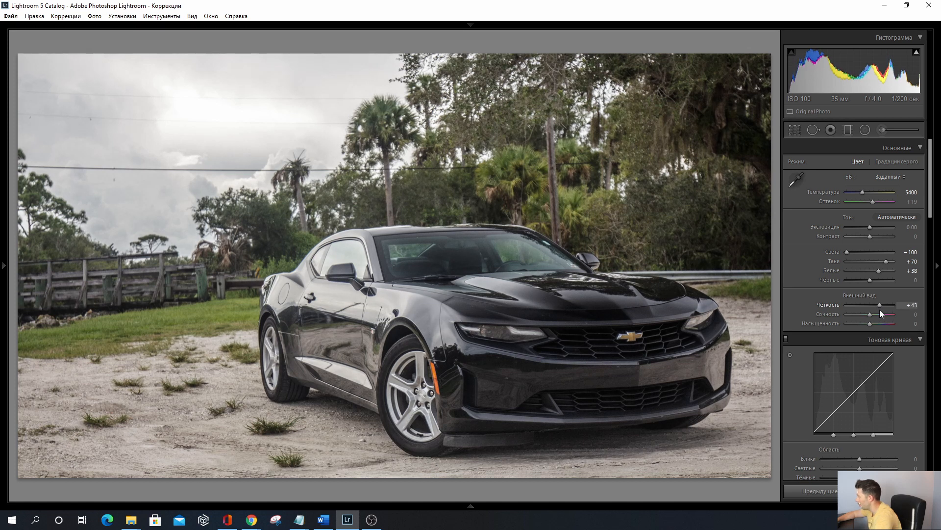
pyautogui.moveTo(880, 312); pyautogui.dragTo(878, 312)
pyautogui.moveTo(872, 314); pyautogui.dragTo(878, 315)
pyautogui.doubleClick(877, 315)
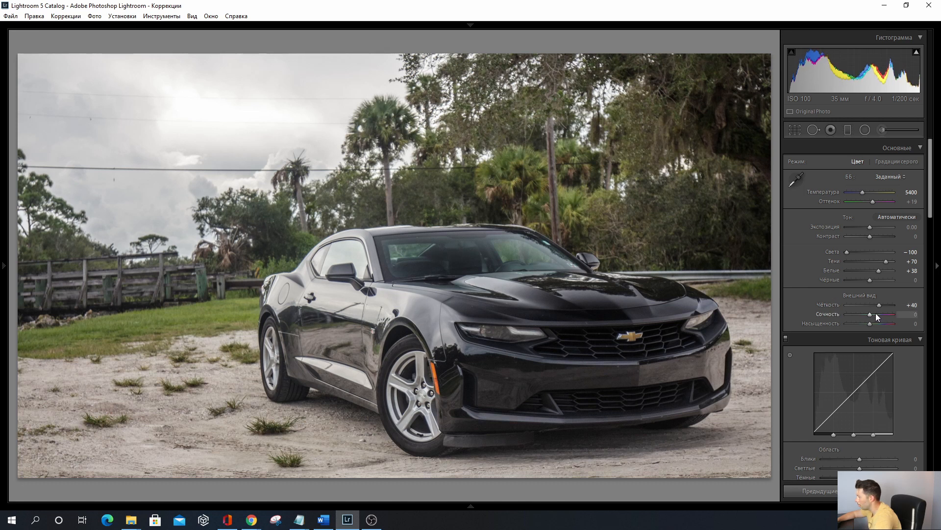
pyautogui.hotkey('ctrl', 'z')
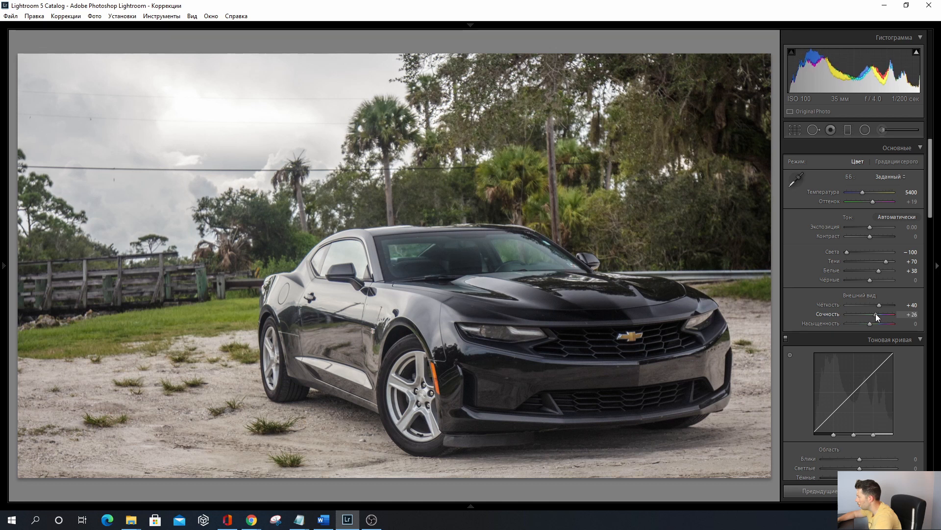
pyautogui.moveTo(875, 314); pyautogui.dragTo(875, 313)
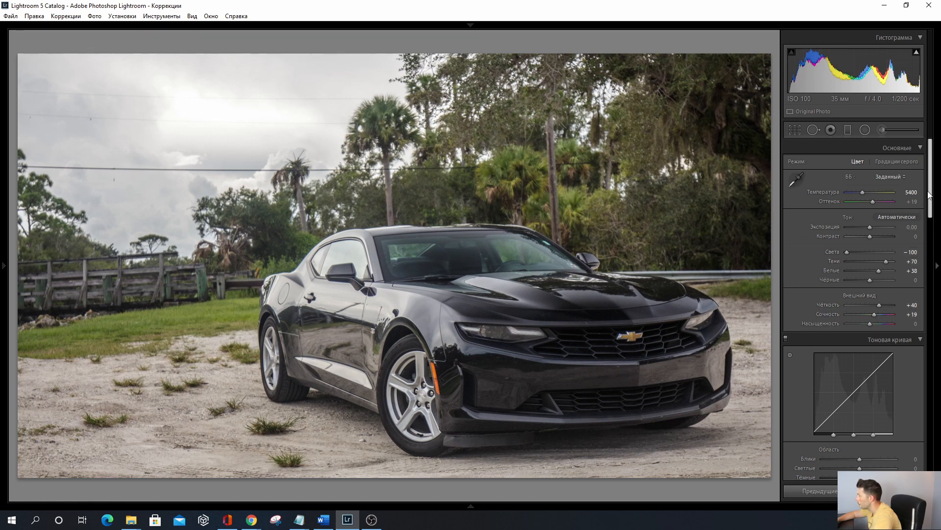
# - Set the Chevrolet photo's contrast (Контраст) to +2 in the basic corrections
pyautogui.scroll(-1, 928, 218)
pyautogui.scroll(-5, 929, 225)
pyautogui.moveTo(930, 230); pyautogui.dragTo(931, 149)
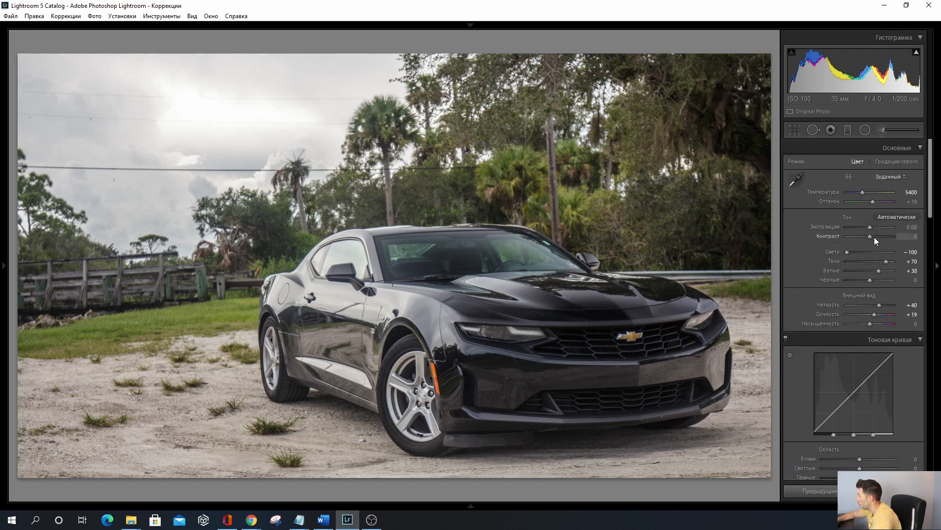
pyautogui.moveTo(870, 237); pyautogui.dragTo(869, 237)
pyautogui.moveTo(869, 237)
pyautogui.mouseDown()
pyautogui.moveTo(882, 238)
pyautogui.moveTo(871, 237)
pyautogui.mouseUp()
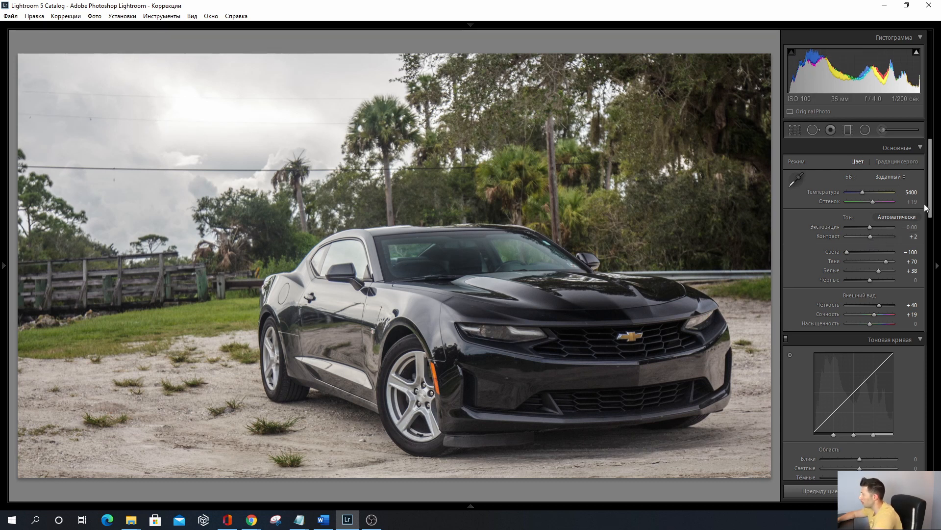
pyautogui.moveTo(930, 201); pyautogui.dragTo(931, 241)
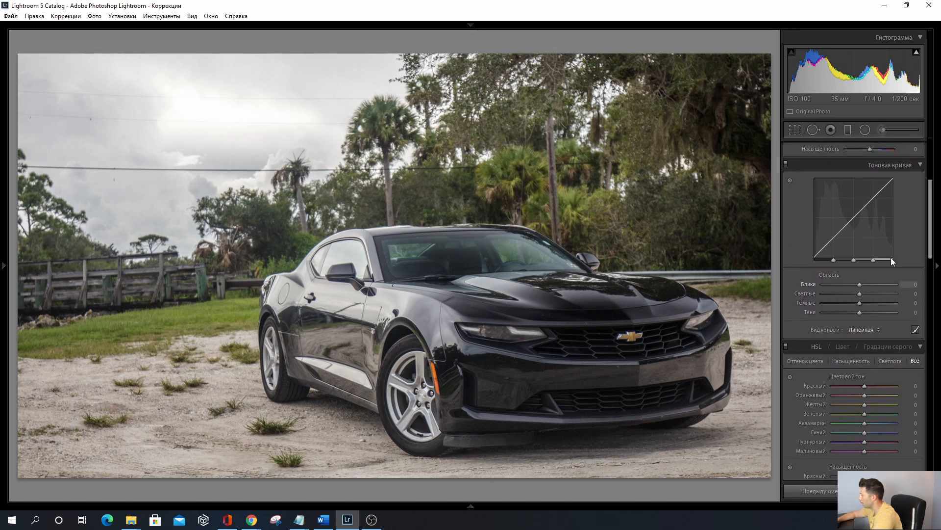
# - In the tone curve, set highlights (Блики) to −14 and lights (Светлые) to +6
pyautogui.moveTo(859, 284)
pyautogui.mouseDown()
pyautogui.moveTo(867, 283)
pyautogui.moveTo(841, 285)
pyautogui.moveTo(852, 284)
pyautogui.mouseUp()
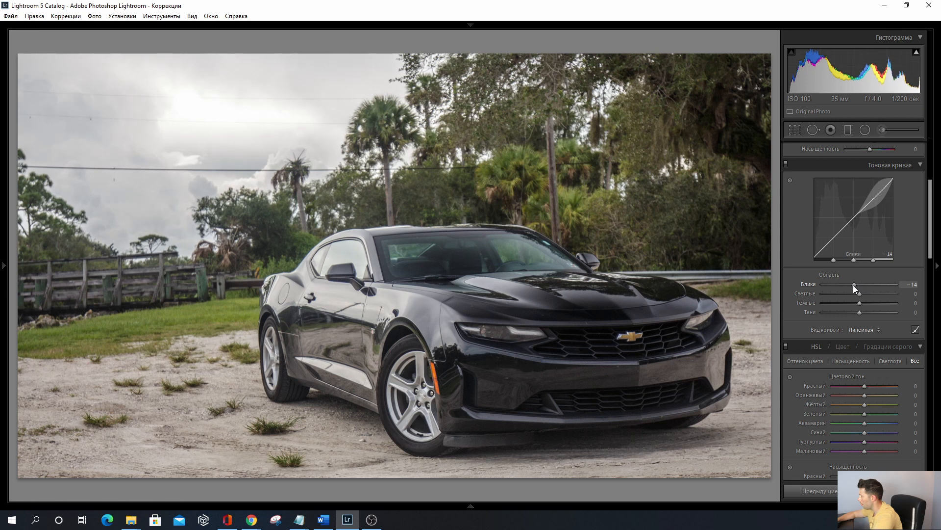
pyautogui.moveTo(860, 292)
pyautogui.mouseDown()
pyautogui.moveTo(869, 292)
pyautogui.moveTo(861, 293)
pyautogui.mouseUp()
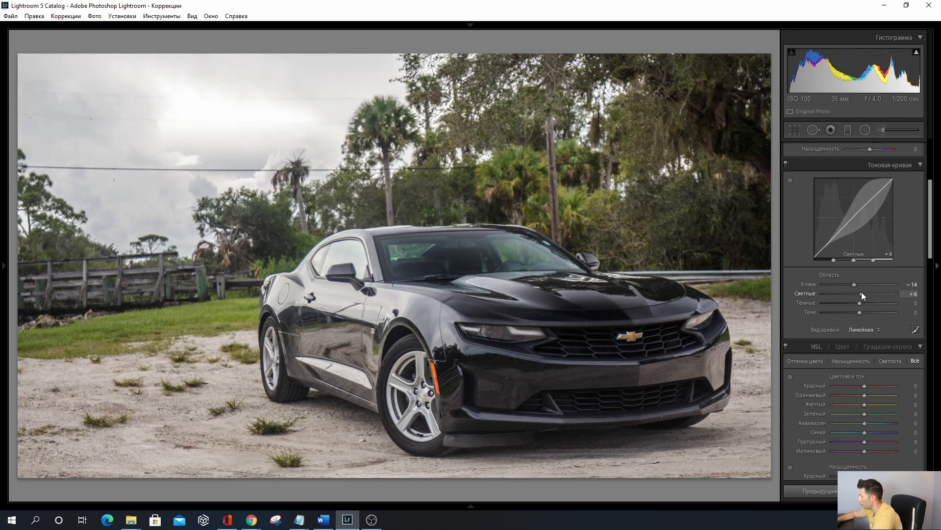
# - Try the HSL blue (Синий) saturation at +100, inspect the car's bodywork up close, and reduce the saturation to +5
pyautogui.moveTo(929, 234); pyautogui.dragTo(932, 277)
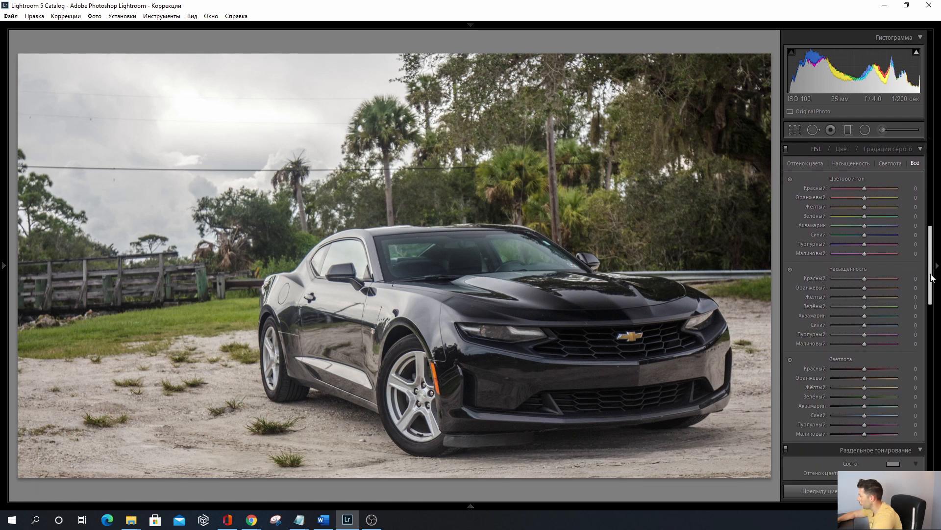
pyautogui.moveTo(864, 327); pyautogui.dragTo(908, 334)
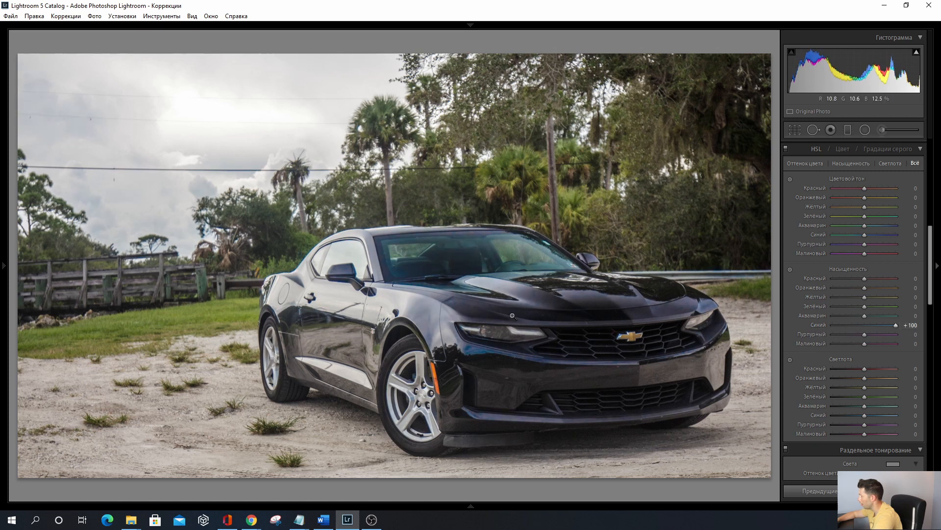
pyautogui.click(525, 288)
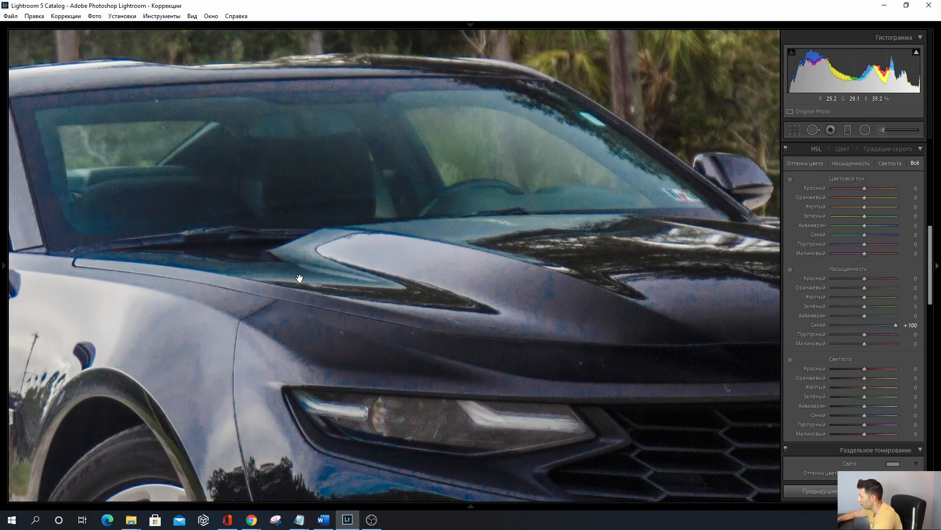
pyautogui.click(497, 254)
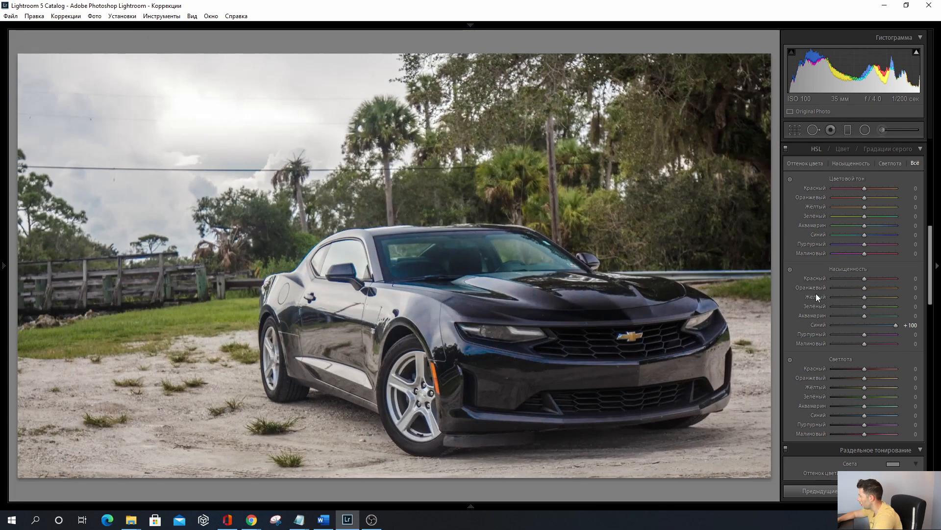
pyautogui.click(866, 325)
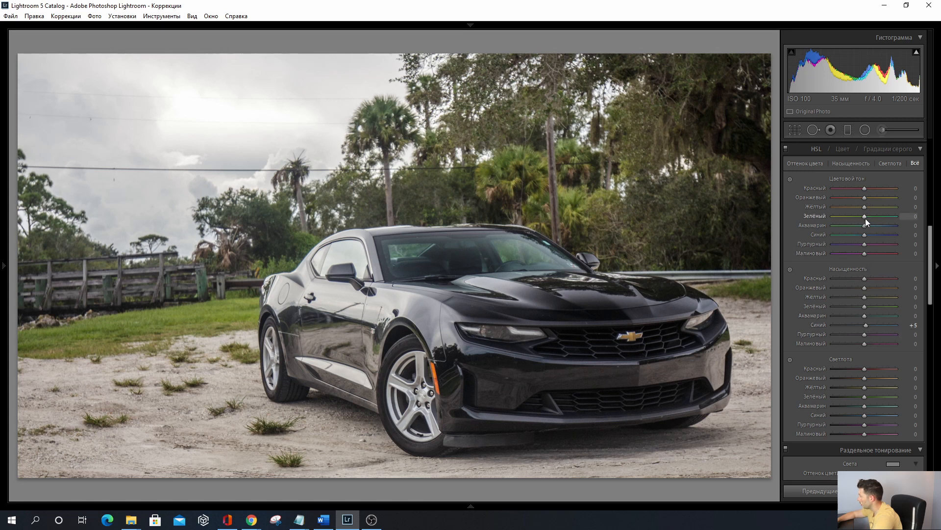
# - Test the HSL green (Зелёный) hue at its extremes on the foliage and grass, and set it to −11
pyautogui.moveTo(866, 216); pyautogui.dragTo(830, 218)
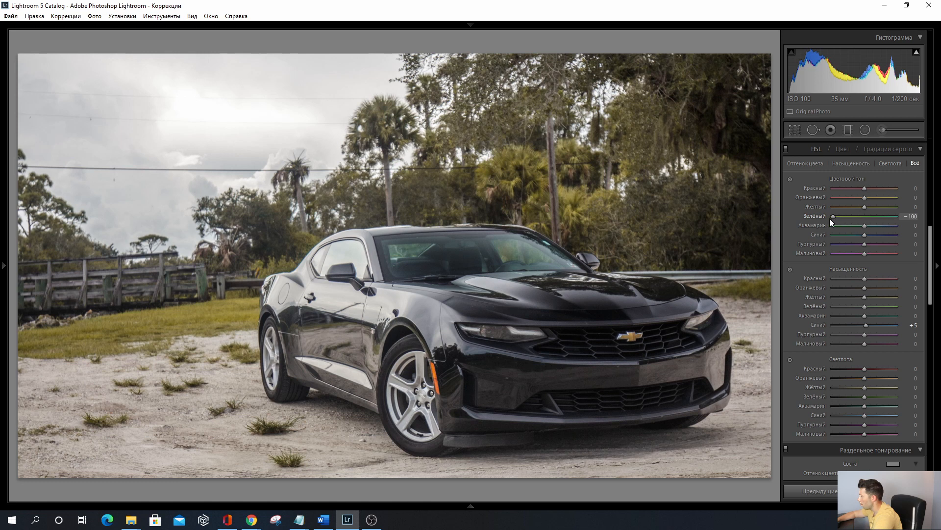
pyautogui.click(934, 229)
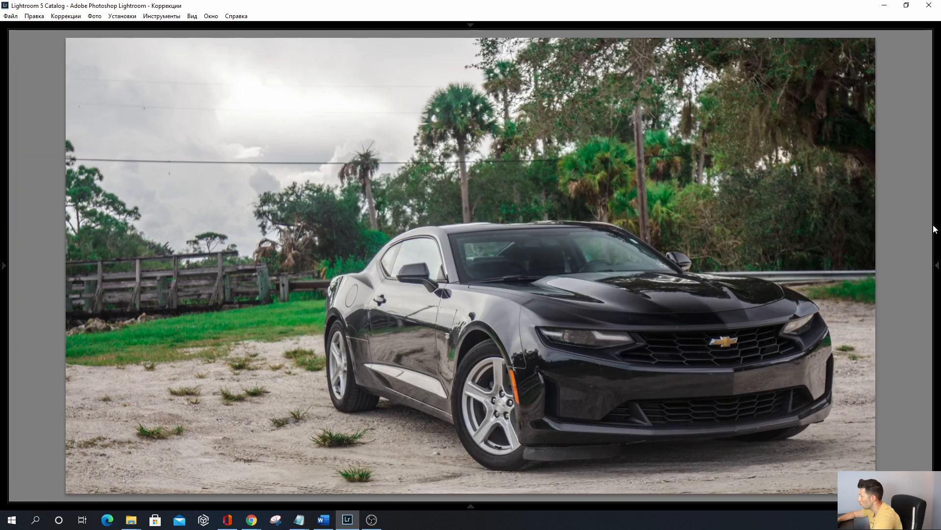
pyautogui.click(939, 230)
pyautogui.moveTo(866, 217); pyautogui.dragTo(852, 217)
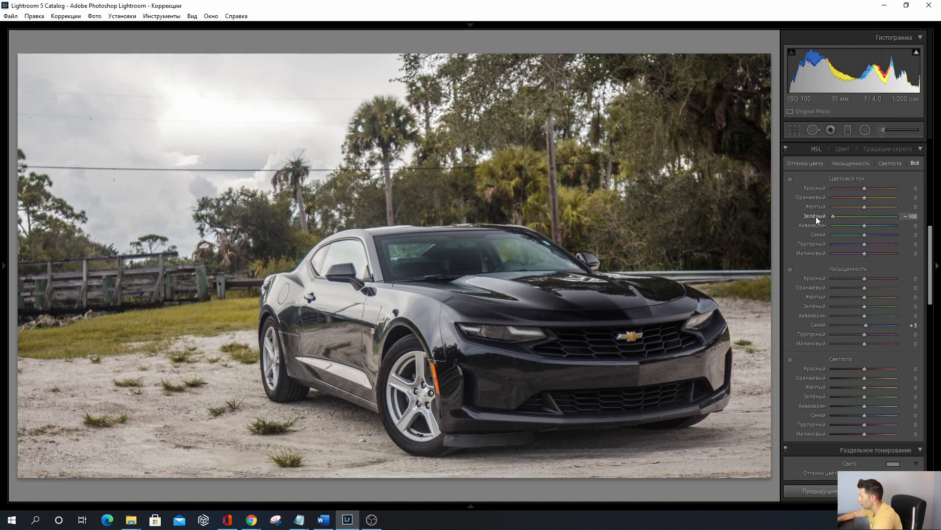
pyautogui.moveTo(816, 216); pyautogui.dragTo(861, 217)
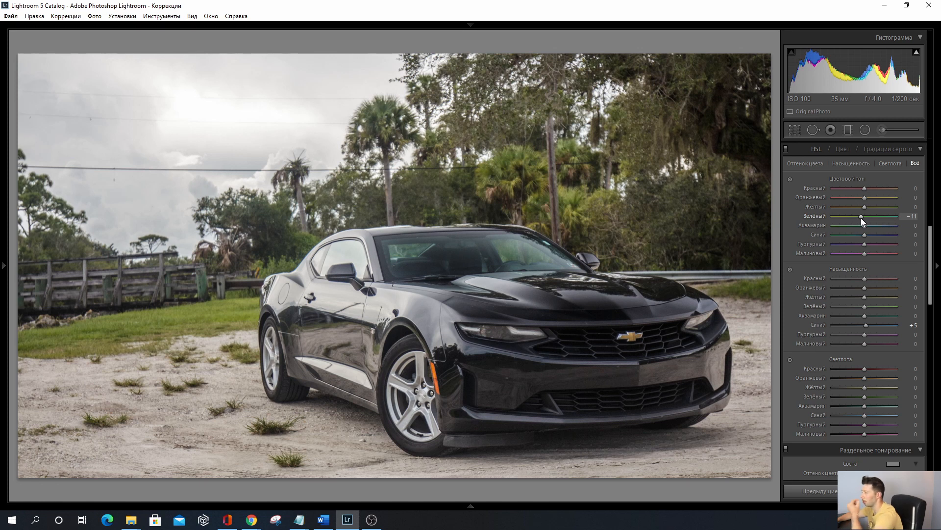
# - Set the HSL blue (Синий) saturation to −33 and lower the blue luminance (Светлота)
pyautogui.scroll(-1, 932, 238)
pyautogui.moveTo(932, 239); pyautogui.dragTo(932, 242)
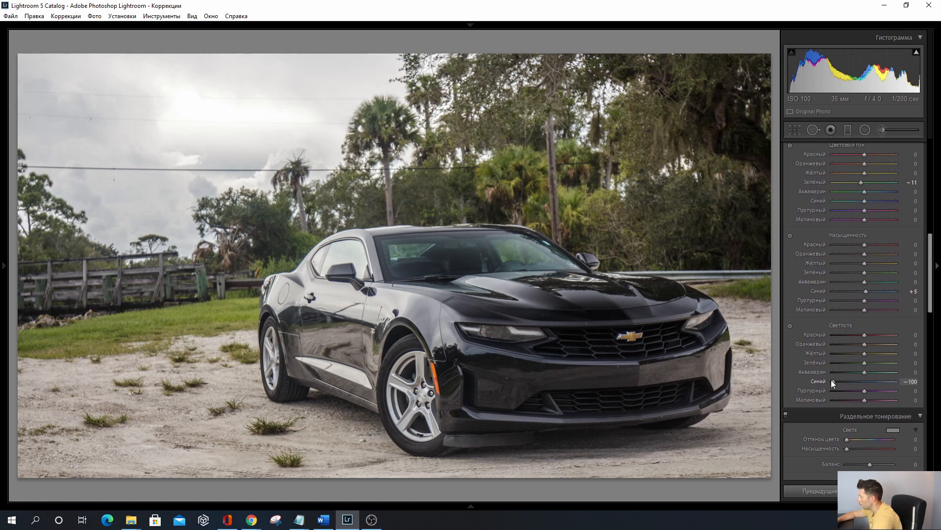
pyautogui.moveTo(865, 380)
pyautogui.mouseDown()
pyautogui.moveTo(829, 383)
pyautogui.moveTo(852, 383)
pyautogui.mouseUp()
pyautogui.moveTo(863, 290); pyautogui.dragTo(853, 294)
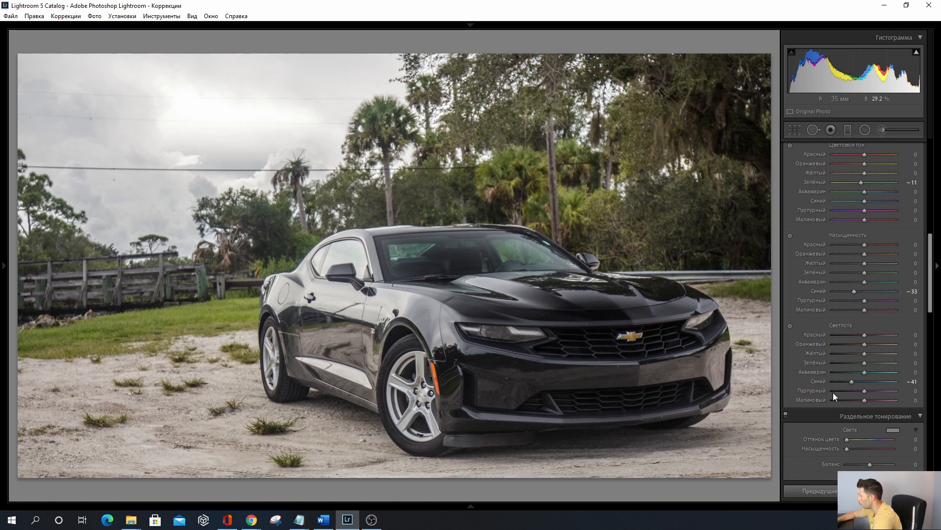
pyautogui.moveTo(857, 384); pyautogui.dragTo(861, 384)
# - Try a post-crop vignette amount (Величина) of −13 and return it to 0
pyautogui.moveTo(929, 278); pyautogui.dragTo(922, 436)
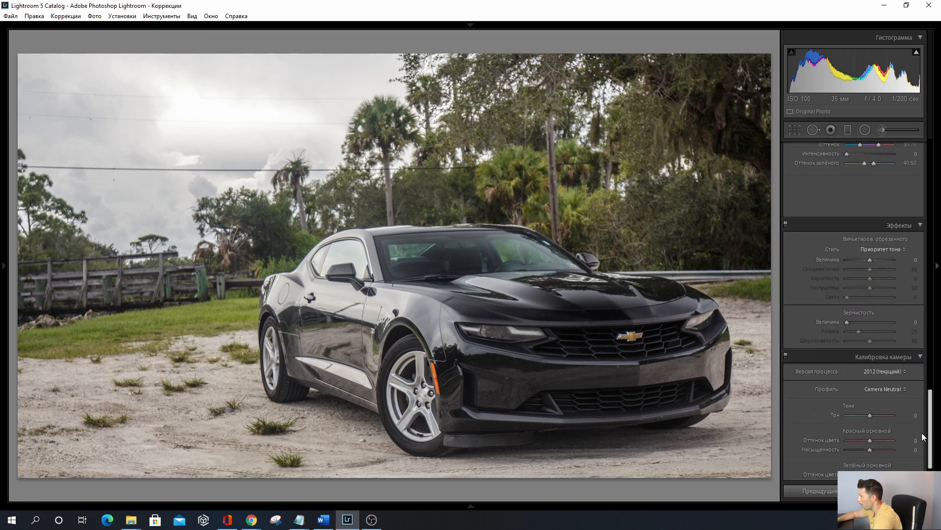
pyautogui.moveTo(866, 260); pyautogui.dragTo(864, 260)
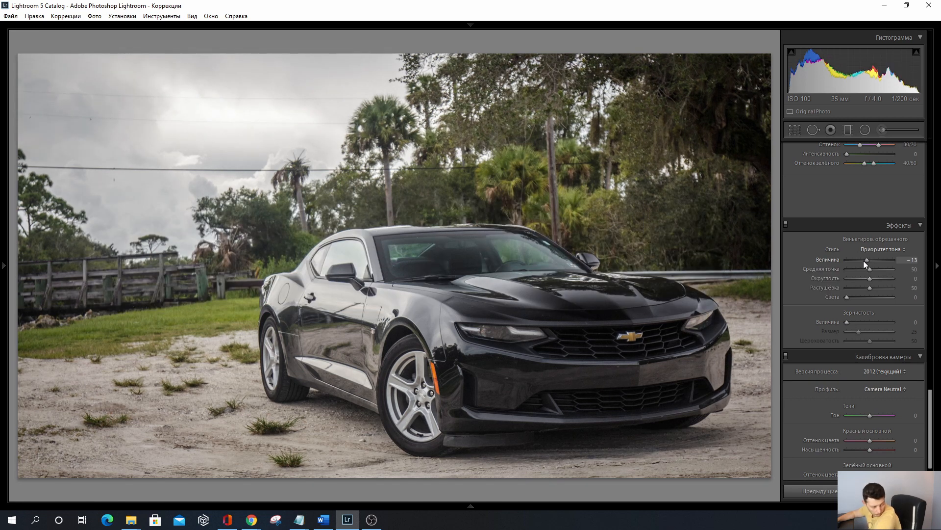
pyautogui.moveTo(863, 260); pyautogui.dragTo(866, 261)
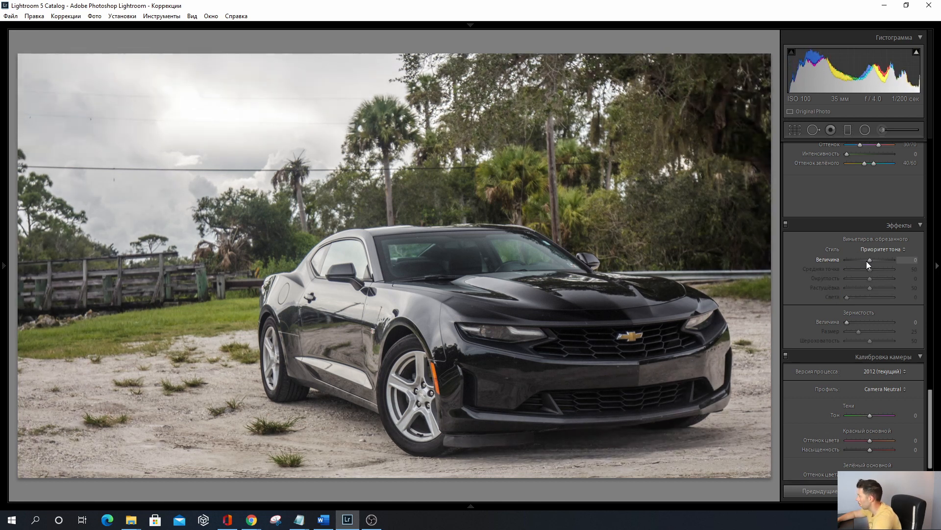
# - Activate the Adjustment Brush and set its feather (Растушёвка) to 57
pyautogui.moveTo(934, 412); pyautogui.dragTo(931, 160)
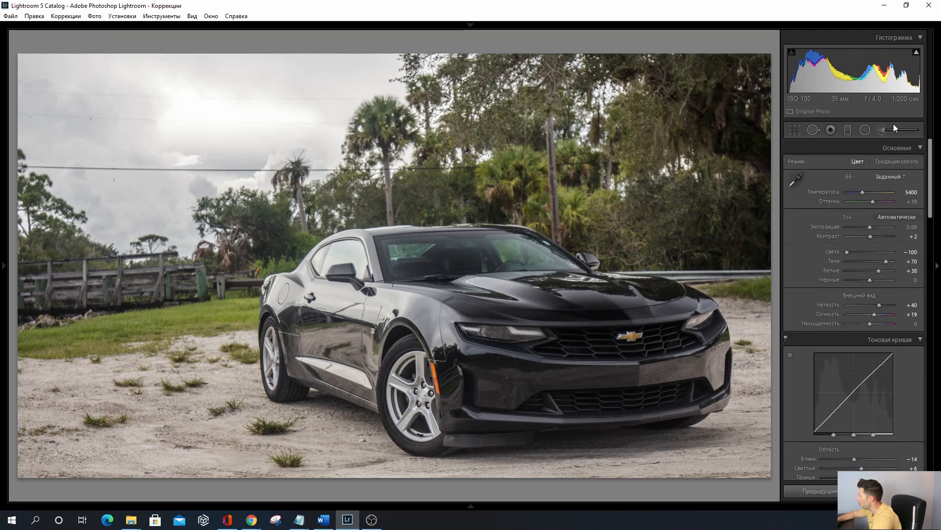
pyautogui.click(880, 130)
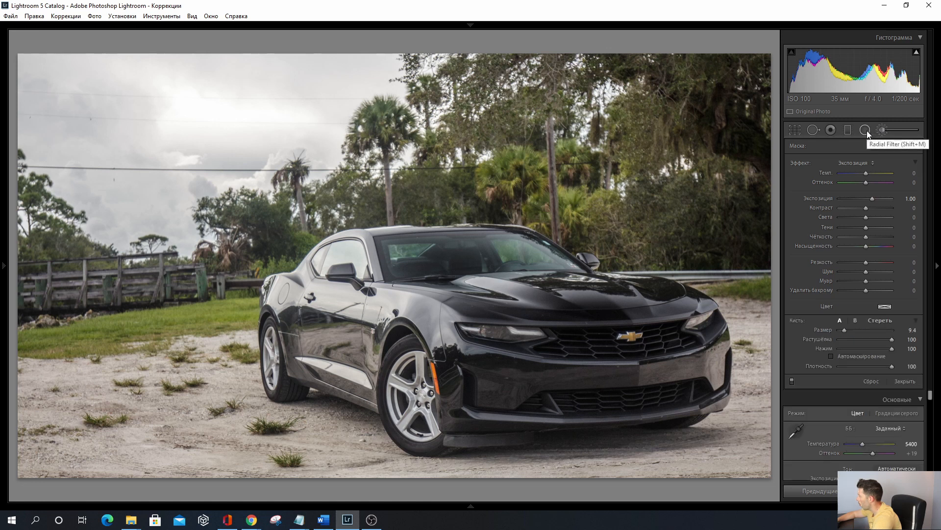
pyautogui.click(881, 130)
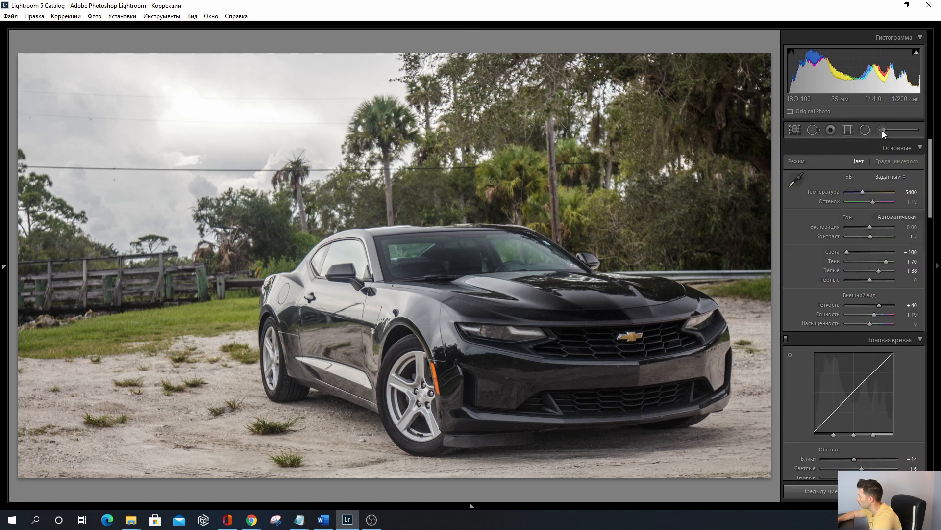
pyautogui.click(881, 131)
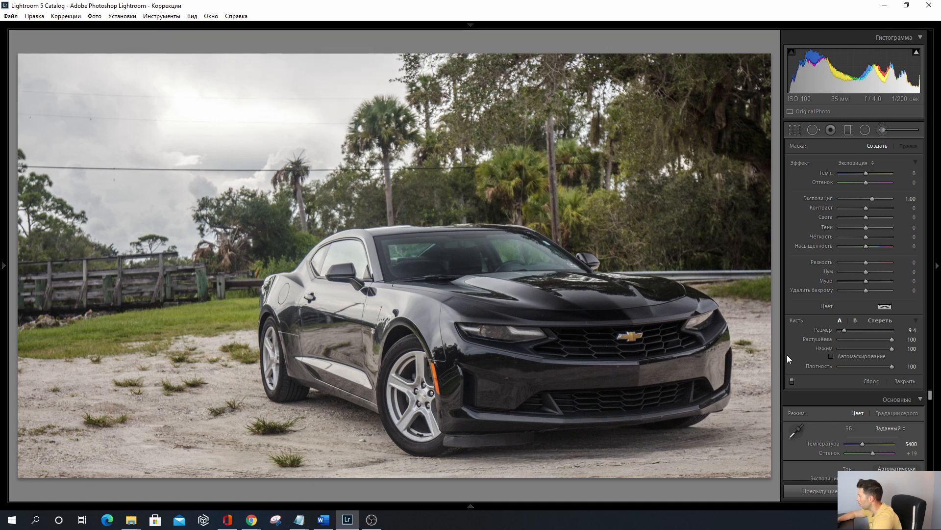
pyautogui.moveTo(880, 341); pyautogui.dragTo(860, 341)
pyautogui.click(869, 339)
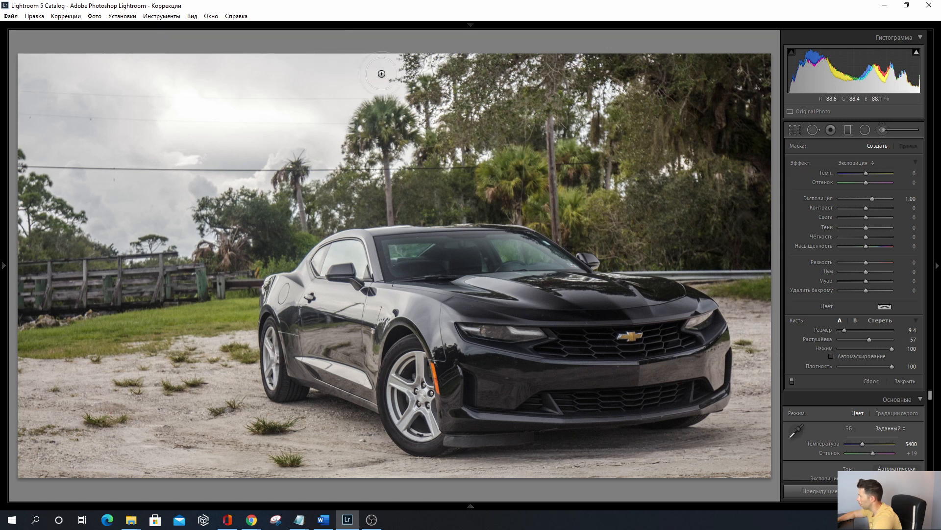
# - Paint a brush mask over the whole cloudy sky down to the treeline, with the mask overlay shown
pyautogui.moveTo(379, 73); pyautogui.dragTo(23, 66)
pyautogui.press('t')
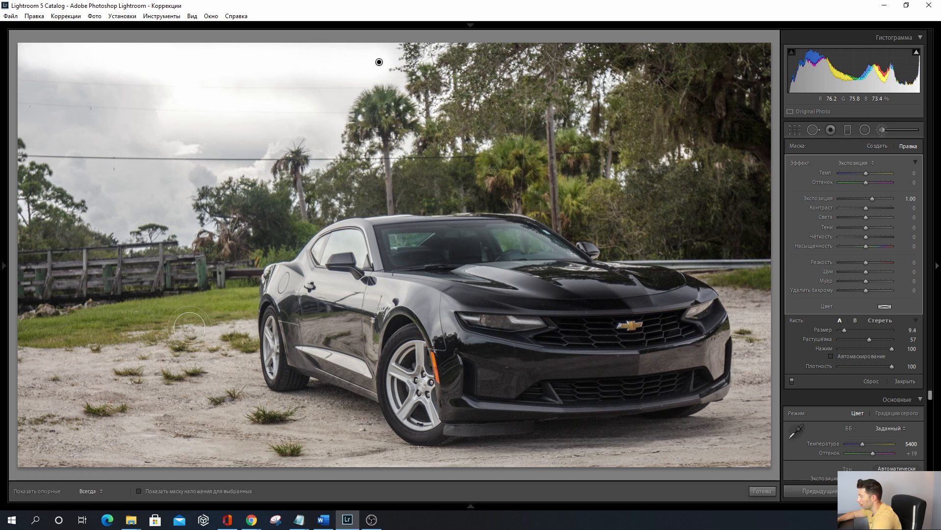
pyautogui.click(140, 491)
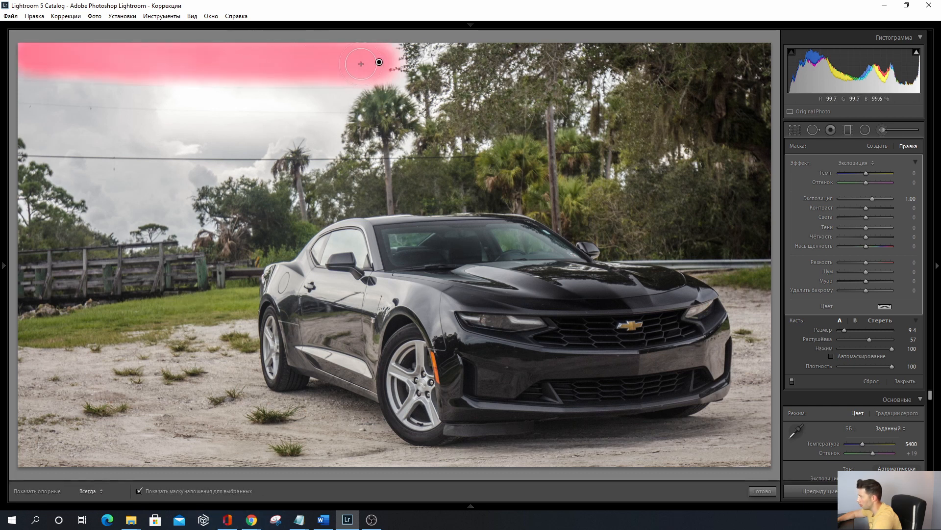
pyautogui.press('h')
pyautogui.moveTo(323, 103)
pyautogui.mouseDown()
pyautogui.moveTo(321, 138)
pyautogui.moveTo(310, 101)
pyautogui.moveTo(129, 96)
pyautogui.moveTo(41, 79)
pyautogui.moveTo(25, 87)
pyautogui.moveTo(45, 146)
pyautogui.moveTo(77, 160)
pyautogui.moveTo(123, 221)
pyautogui.moveTo(142, 202)
pyautogui.moveTo(176, 220)
pyautogui.moveTo(178, 186)
pyautogui.moveTo(194, 170)
pyautogui.moveTo(302, 132)
pyautogui.moveTo(63, 103)
pyautogui.moveTo(133, 162)
pyautogui.moveTo(175, 138)
pyautogui.moveTo(111, 163)
pyautogui.moveTo(147, 183)
pyautogui.moveTo(158, 81)
pyautogui.moveTo(275, 71)
pyautogui.moveTo(188, 131)
pyautogui.mouseUp()
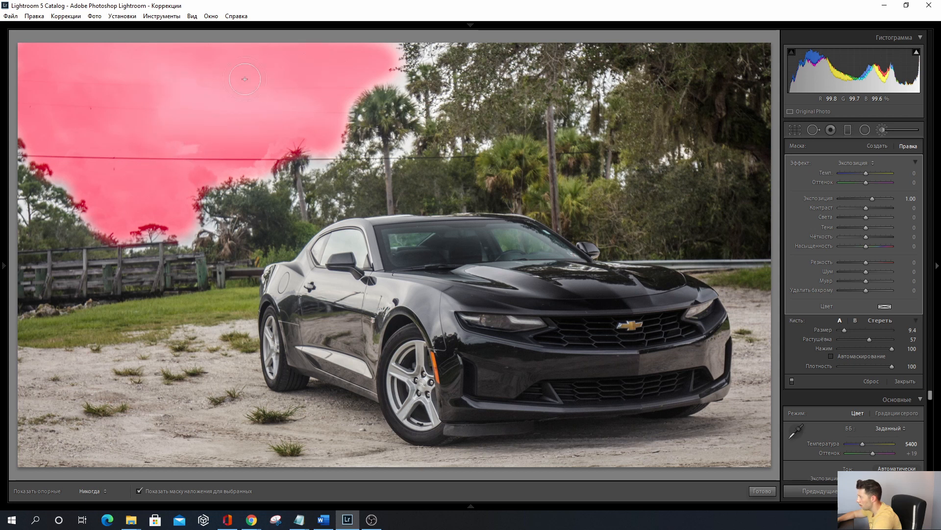
# - Erase the sky mask from the small tree above the fence and the palm crown, using an eraser feather of 39
pyautogui.press('h')
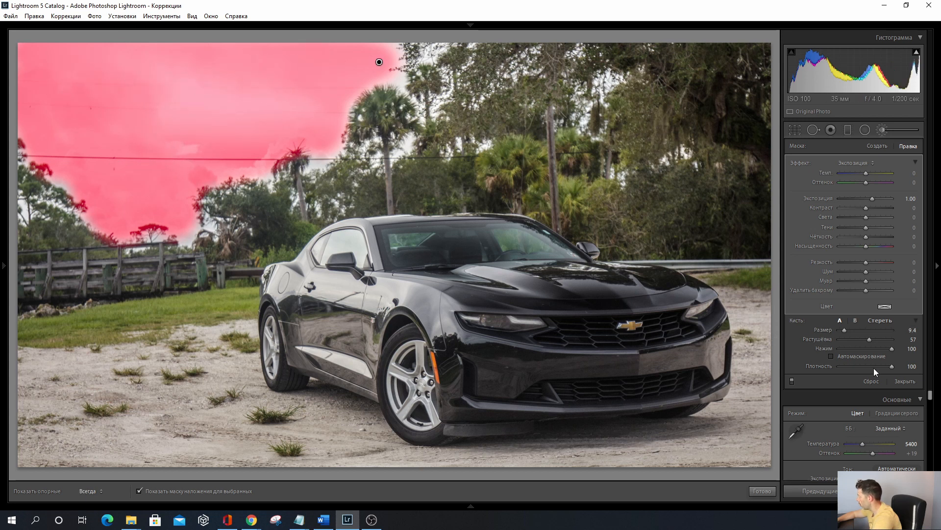
pyautogui.click(875, 322)
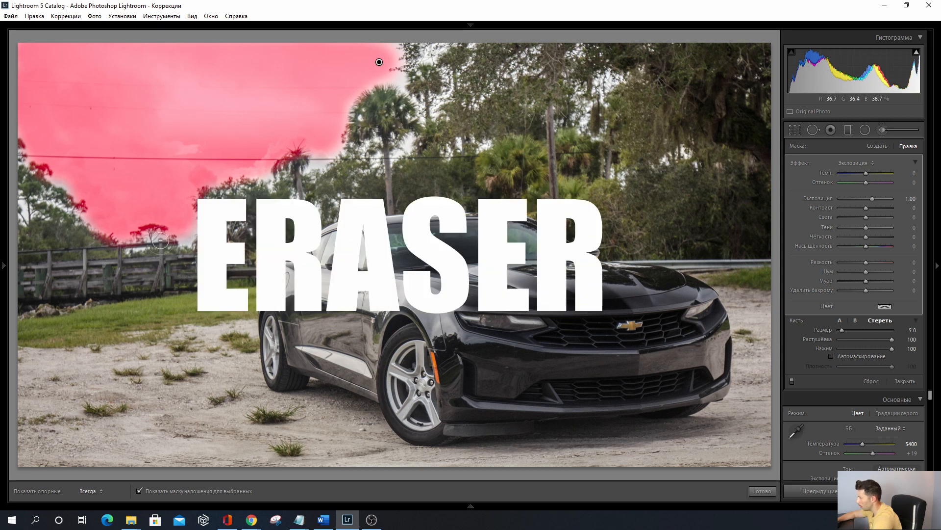
pyautogui.press('h')
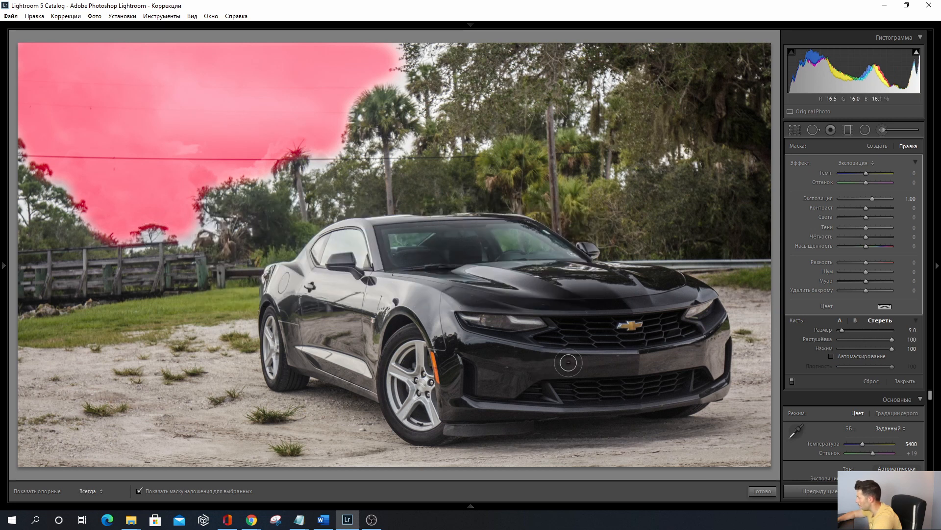
pyautogui.moveTo(843, 339); pyautogui.dragTo(860, 340)
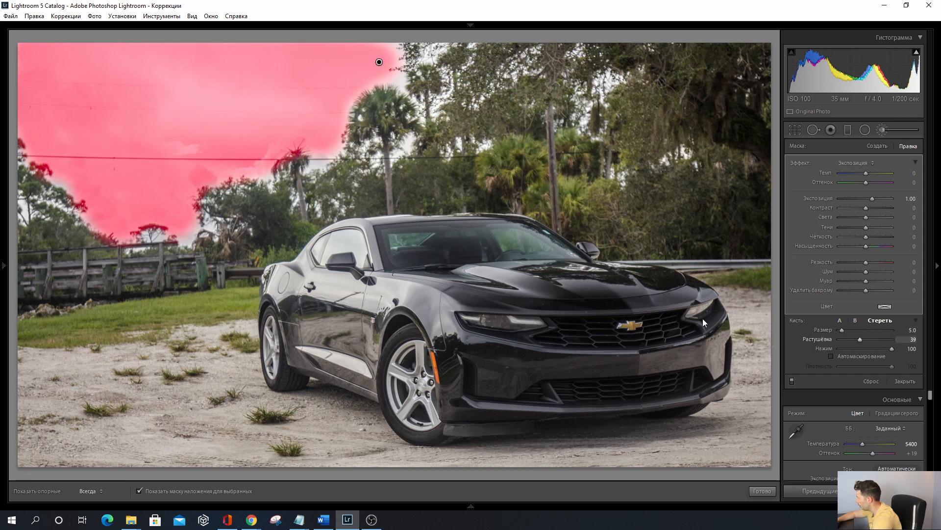
pyautogui.press('h')
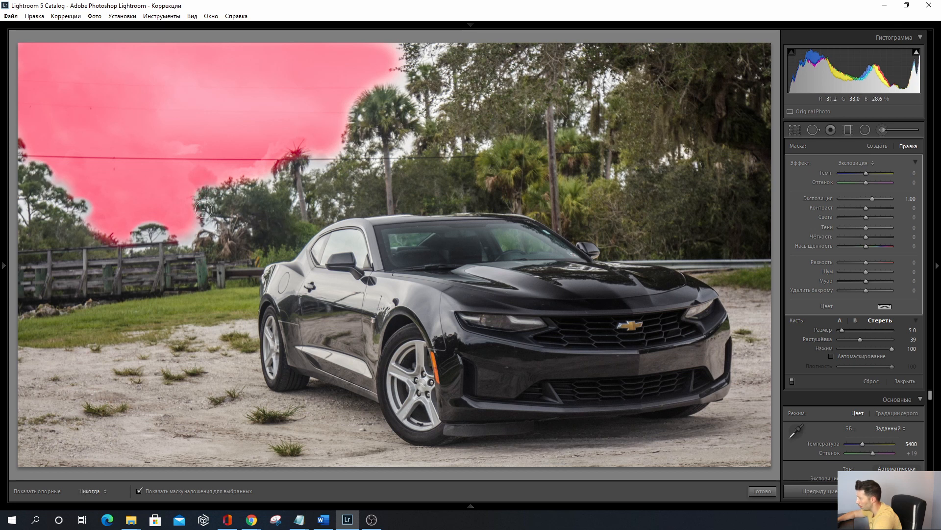
pyautogui.moveTo(307, 168)
pyautogui.mouseDown()
pyautogui.moveTo(281, 170)
pyautogui.moveTo(298, 155)
pyautogui.moveTo(297, 164)
pyautogui.mouseUp()
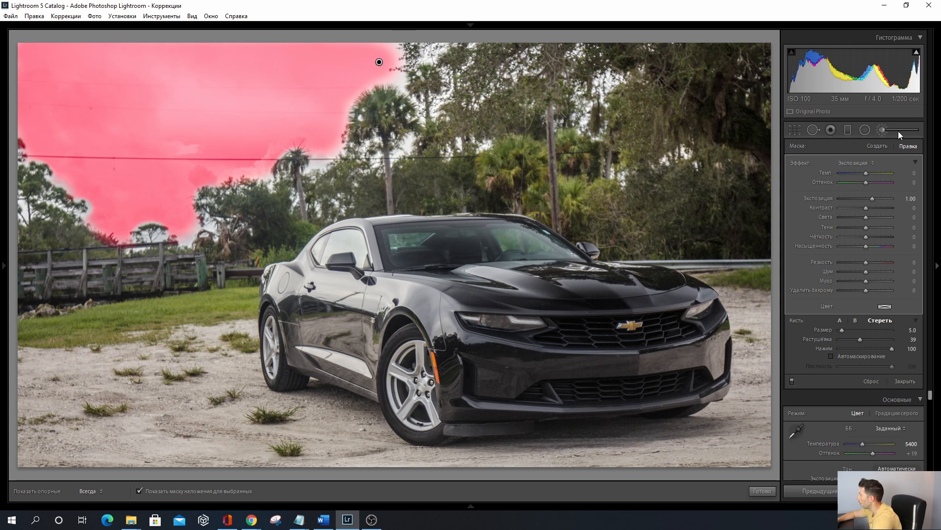
# - Hide the mask overlay and set the sky mask's exposure to −0.27, contrast to 58 and highlights (Света) to −100
pyautogui.click(140, 490)
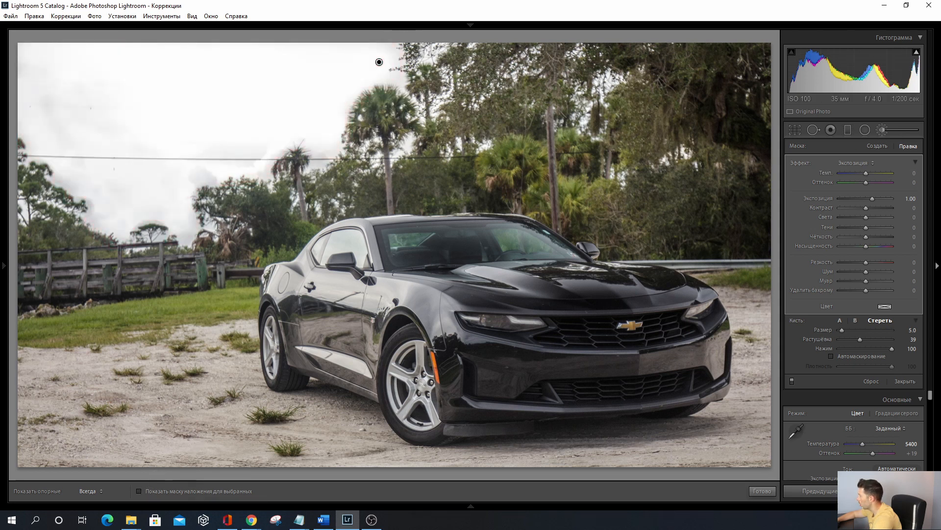
pyautogui.moveTo(874, 198)
pyautogui.mouseDown()
pyautogui.moveTo(854, 199)
pyautogui.moveTo(866, 200)
pyautogui.mouseUp()
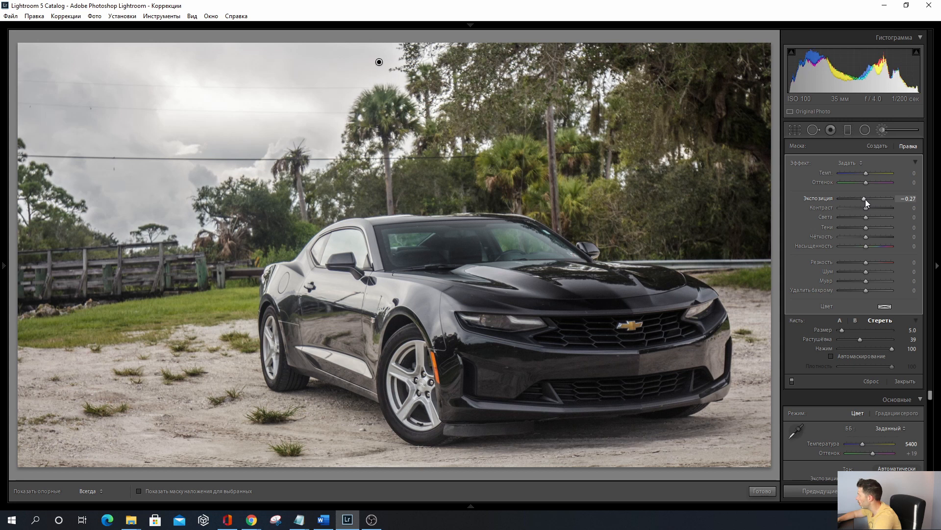
pyautogui.moveTo(866, 207); pyautogui.dragTo(879, 207)
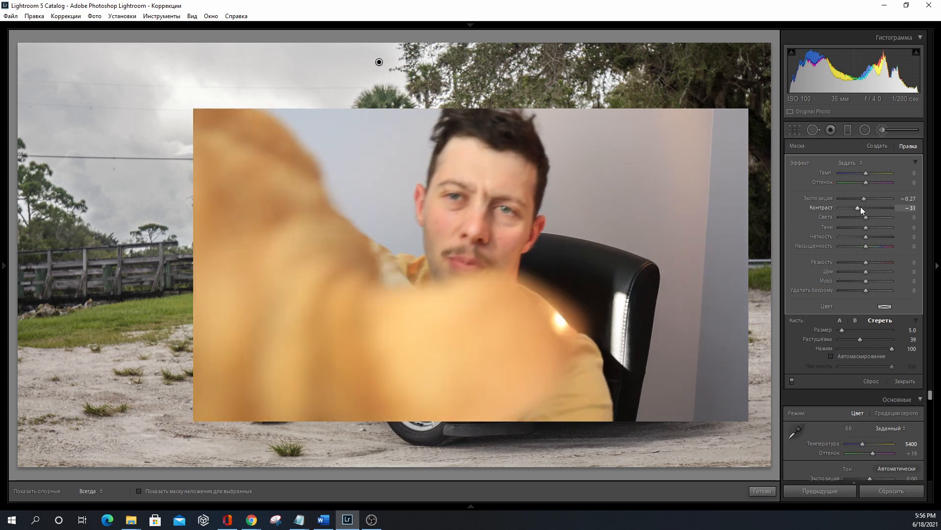
pyautogui.moveTo(860, 207)
pyautogui.mouseDown()
pyautogui.moveTo(893, 208)
pyautogui.moveTo(867, 209)
pyautogui.moveTo(875, 208)
pyautogui.mouseUp()
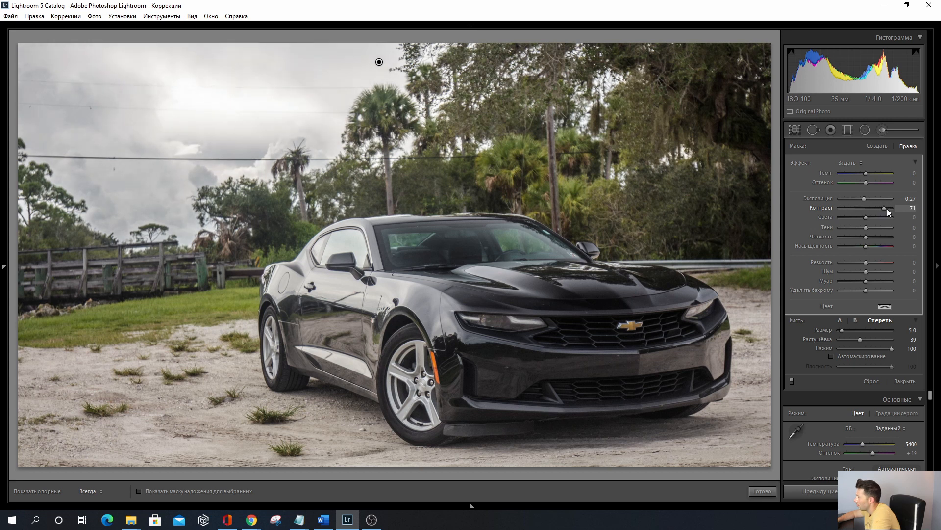
pyautogui.moveTo(886, 207); pyautogui.dragTo(884, 208)
pyautogui.click(867, 216)
pyautogui.moveTo(886, 217); pyautogui.dragTo(798, 219)
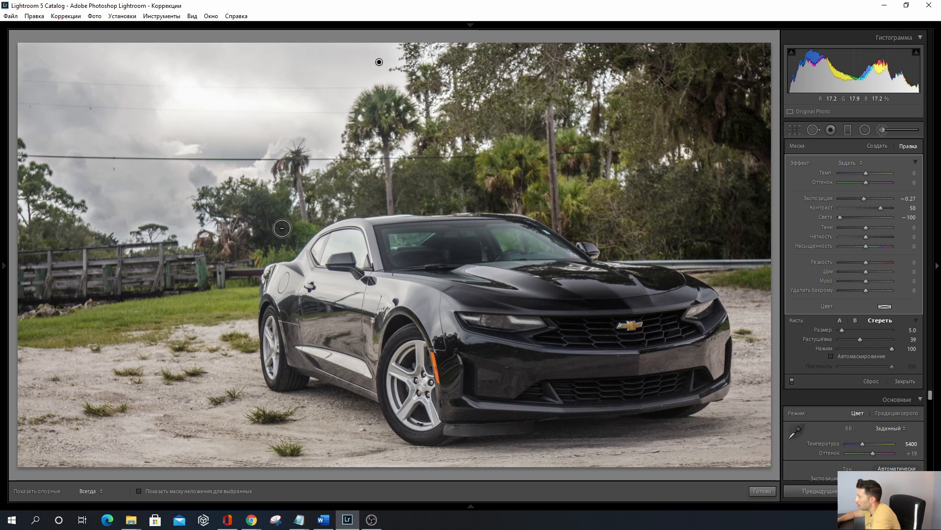
# - Set the sky mask's highlights (Света) to −3, shadows (Тени) to −37, clarity (Чёткость) to 1, saturation (Насыщенность) to 100 and temperature to 0
pyautogui.moveTo(839, 217); pyautogui.dragTo(864, 219)
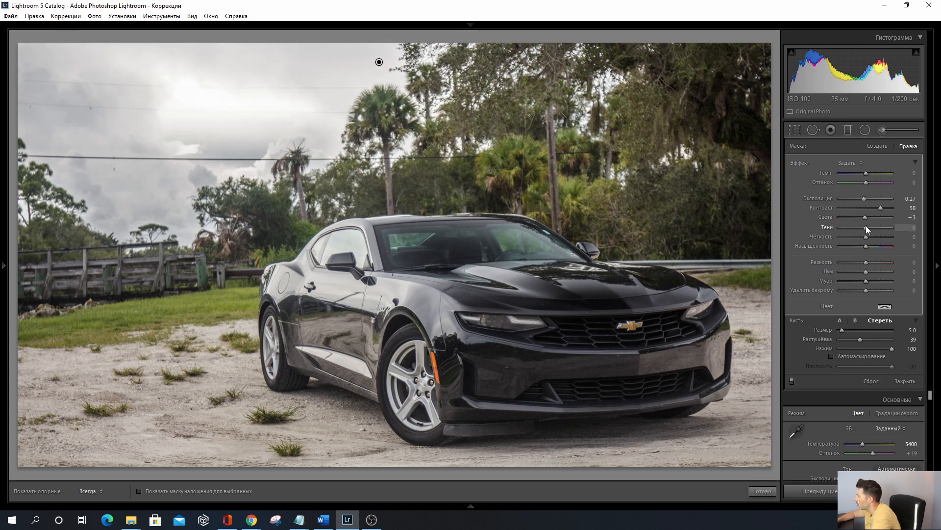
pyautogui.moveTo(866, 226)
pyautogui.mouseDown()
pyautogui.moveTo(849, 228)
pyautogui.moveTo(869, 237)
pyautogui.mouseUp()
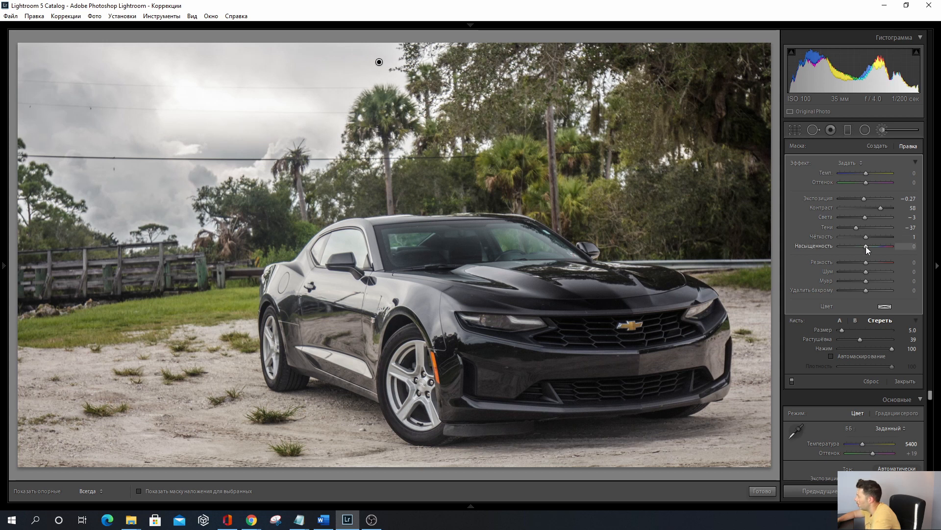
pyautogui.moveTo(868, 246); pyautogui.dragTo(886, 247)
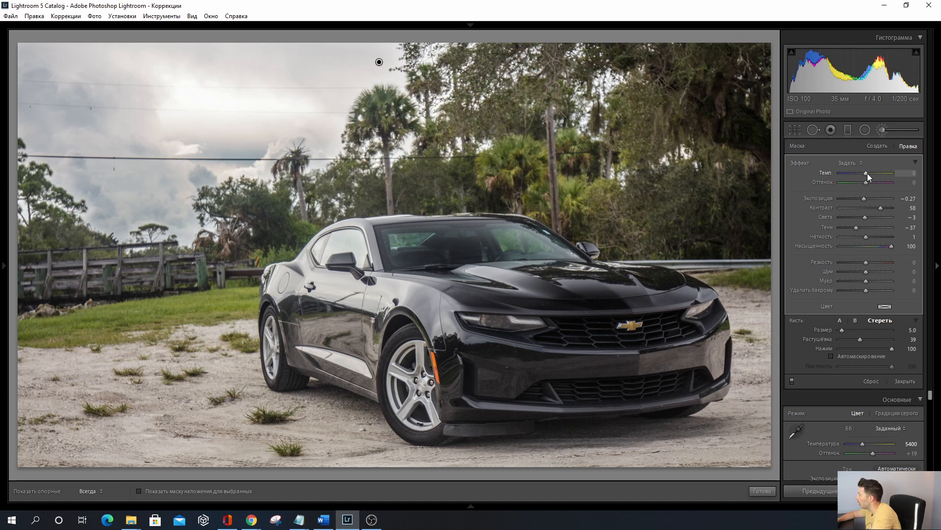
pyautogui.moveTo(867, 173); pyautogui.dragTo(868, 173)
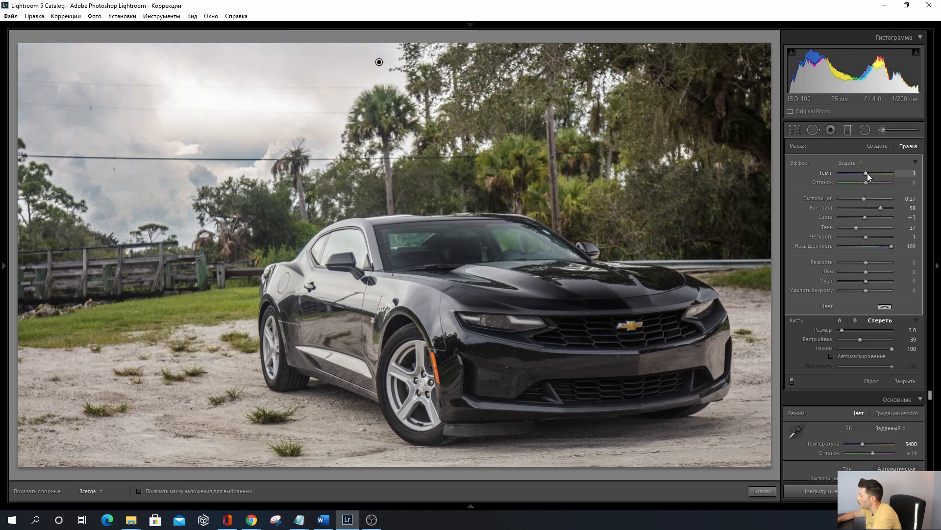
pyautogui.press('Down')
# - Switch to brush A with size 4.8 and toggle the sky mask's edit pin off and on
pyautogui.click(840, 319)
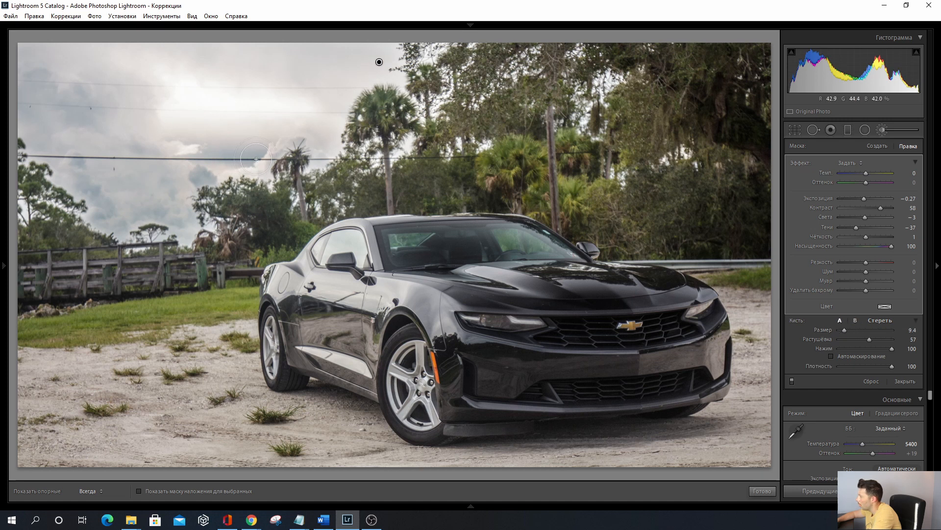
pyautogui.moveTo(845, 330); pyautogui.dragTo(841, 332)
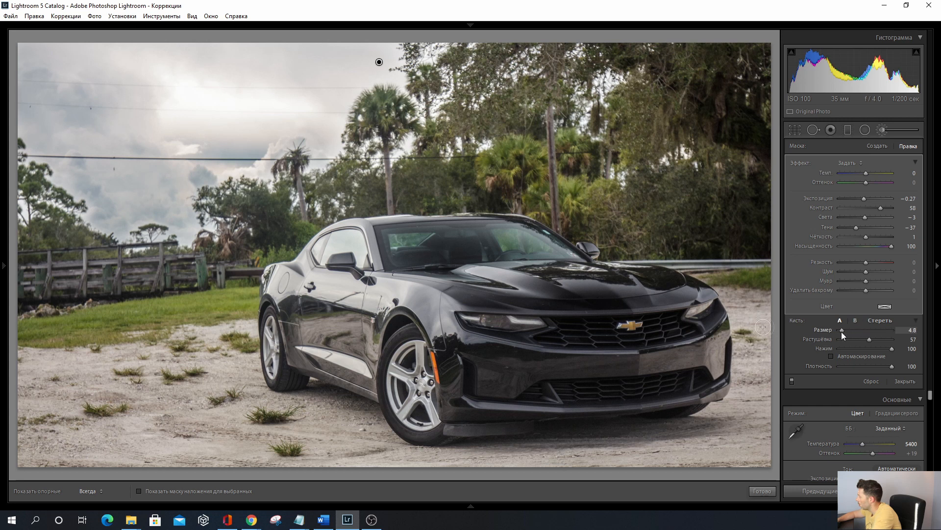
pyautogui.press('h')
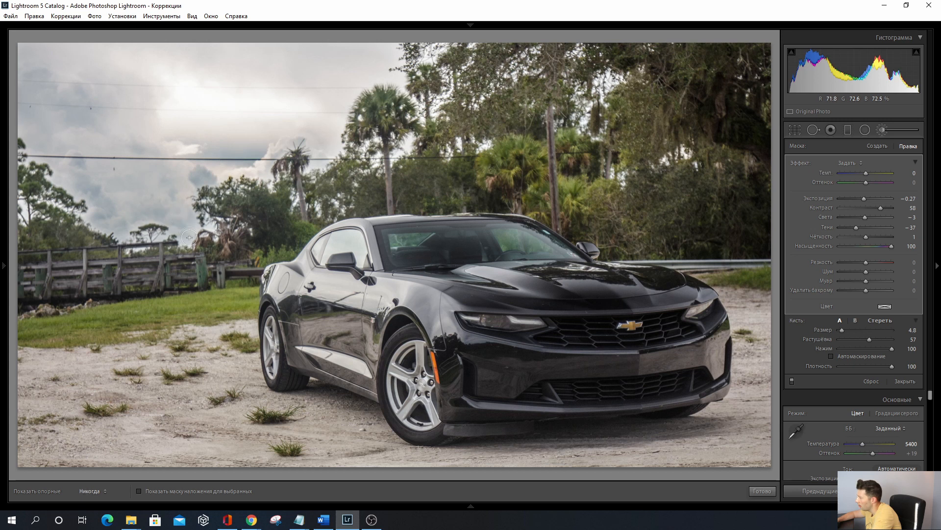
pyautogui.press('h')
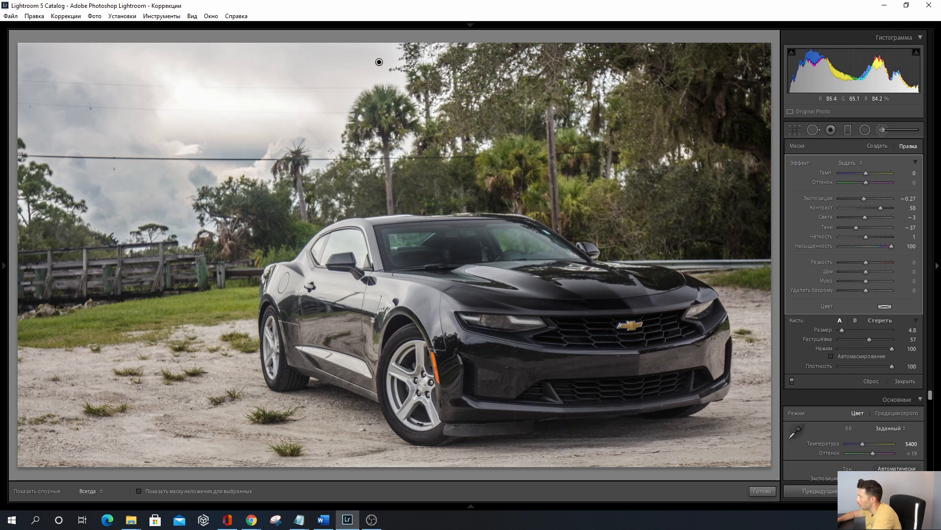
pyautogui.press('h')
pyautogui.press('h')
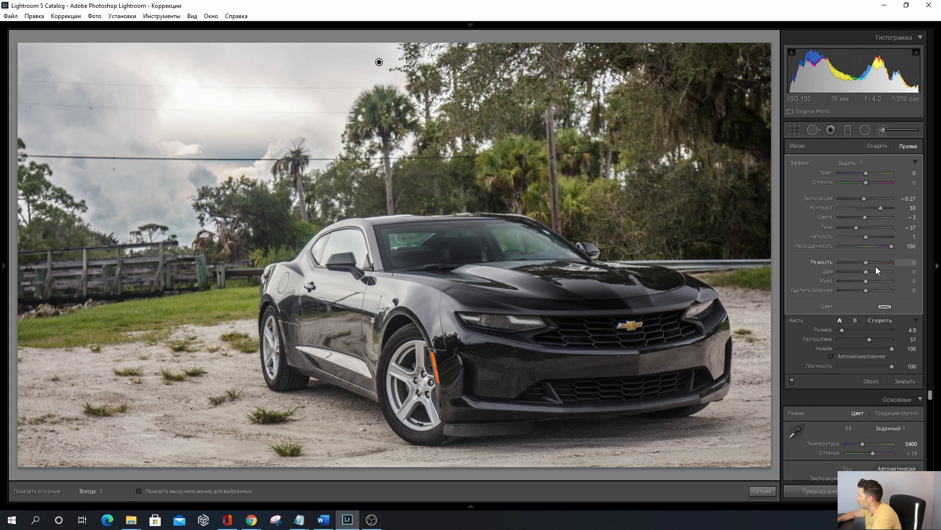
# - Finish and close the Adjustment Brush, and set the HSL hue of the greens (Зелёный) to −53
pyautogui.press('Return')
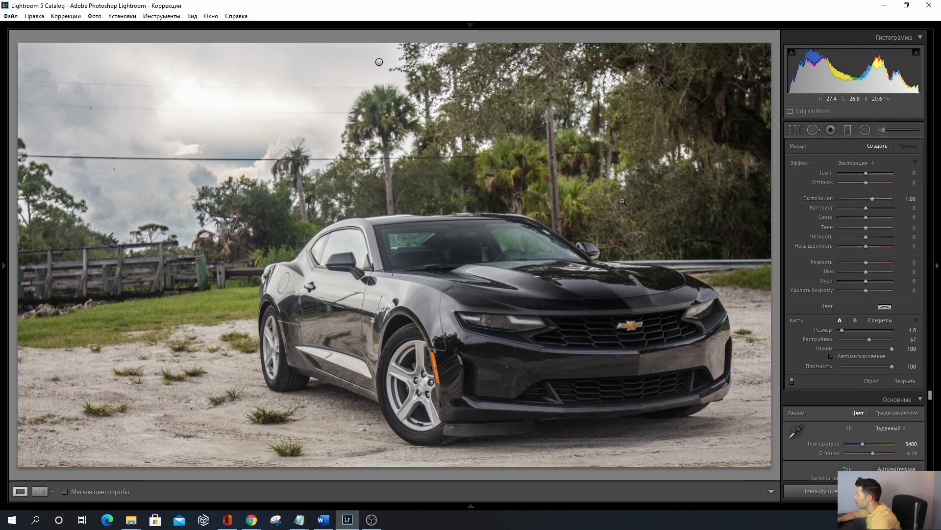
pyautogui.press('k')
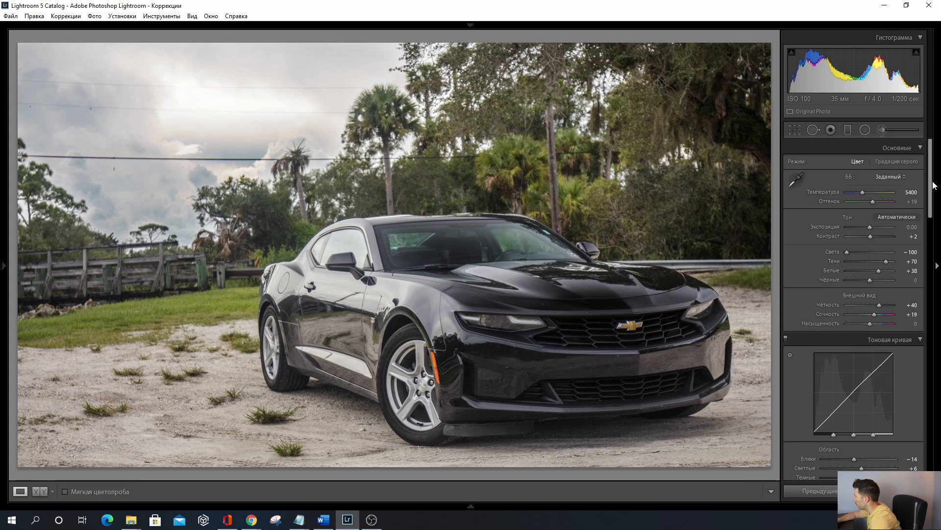
pyautogui.moveTo(935, 184)
pyautogui.mouseDown()
pyautogui.moveTo(933, 343)
pyautogui.moveTo(936, 168)
pyautogui.mouseUp()
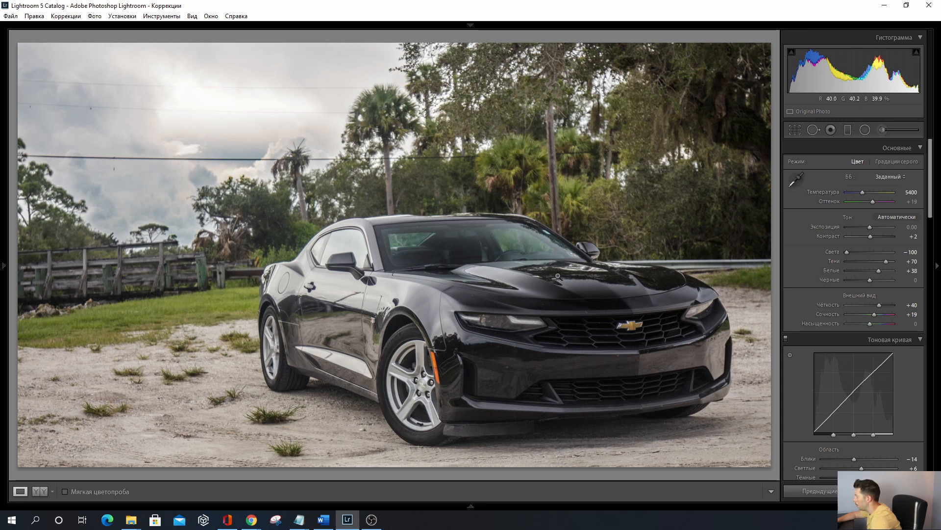
pyautogui.moveTo(939, 218); pyautogui.dragTo(937, 295)
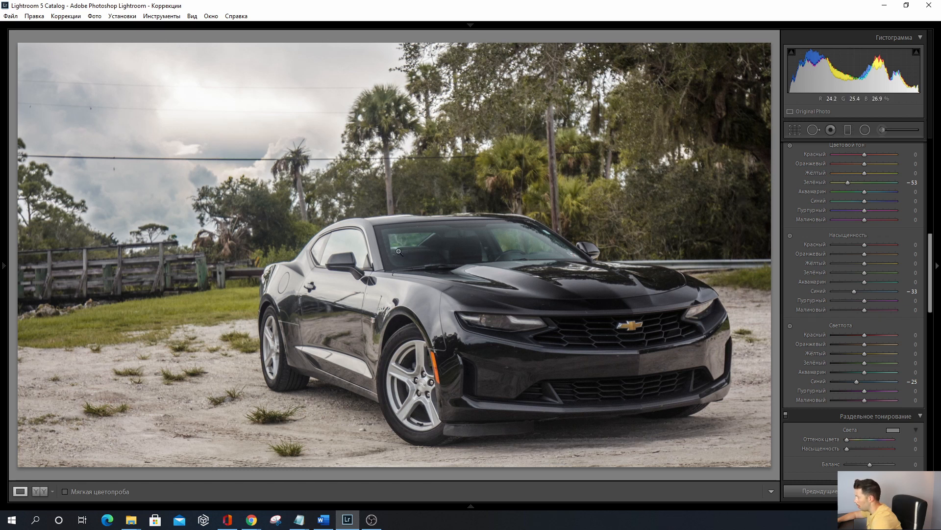
# - Compare the black car photo before and after side by side, and set its clarity (Чёткость) to +17
pyautogui.click(39, 491)
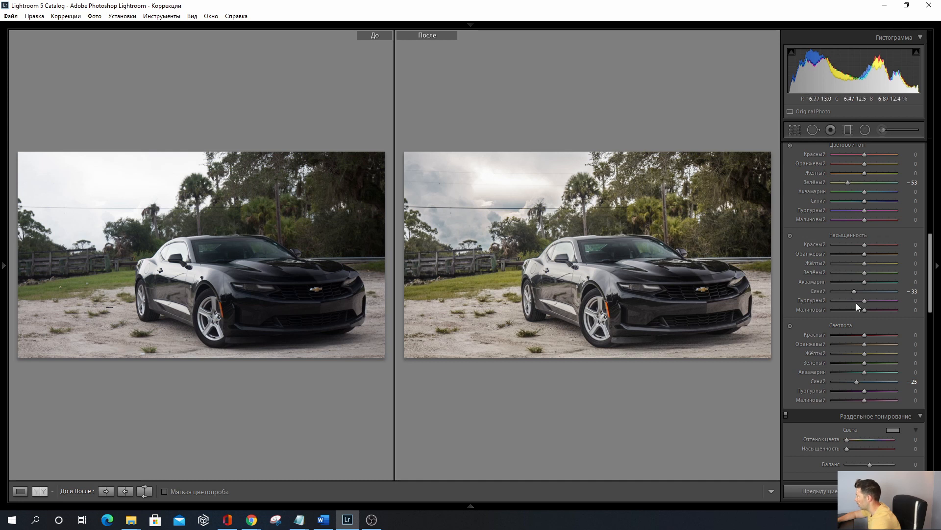
pyautogui.moveTo(930, 246); pyautogui.dragTo(931, 157)
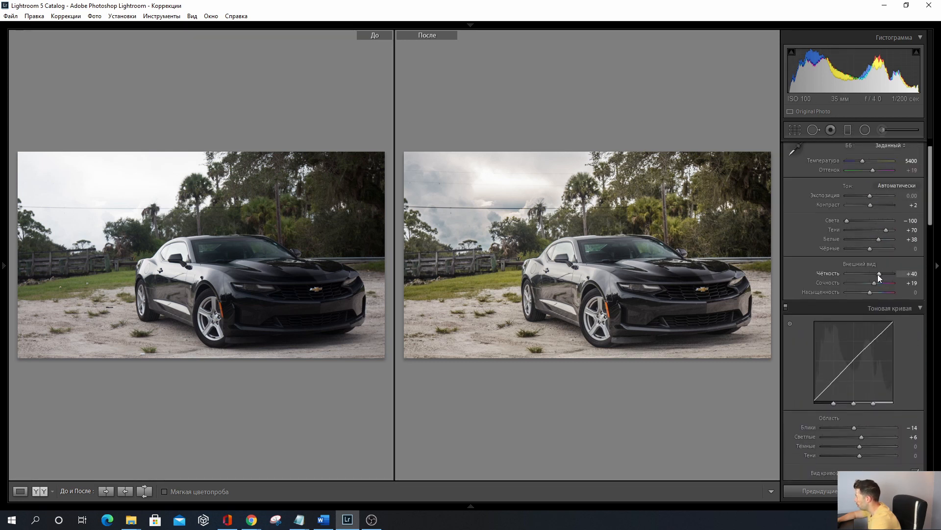
pyautogui.moveTo(877, 275); pyautogui.dragTo(872, 275)
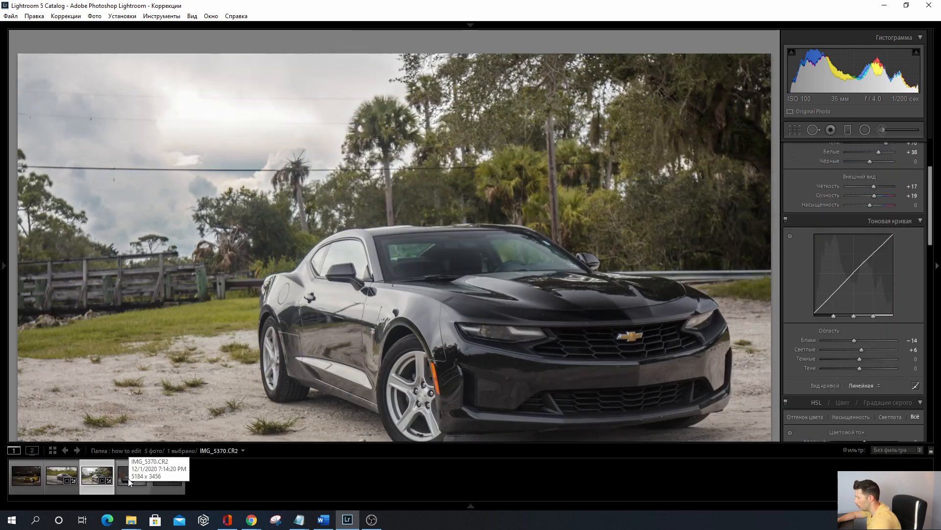
# - Switch to the photo of the grey convertible on the forest road and open its camera calibration profile choices
pyautogui.click(128, 479)
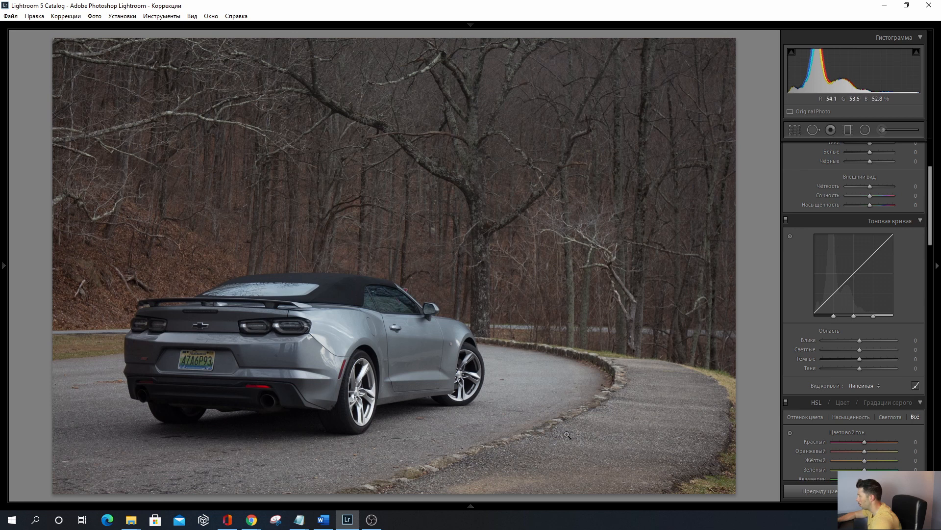
pyautogui.moveTo(503, 507)
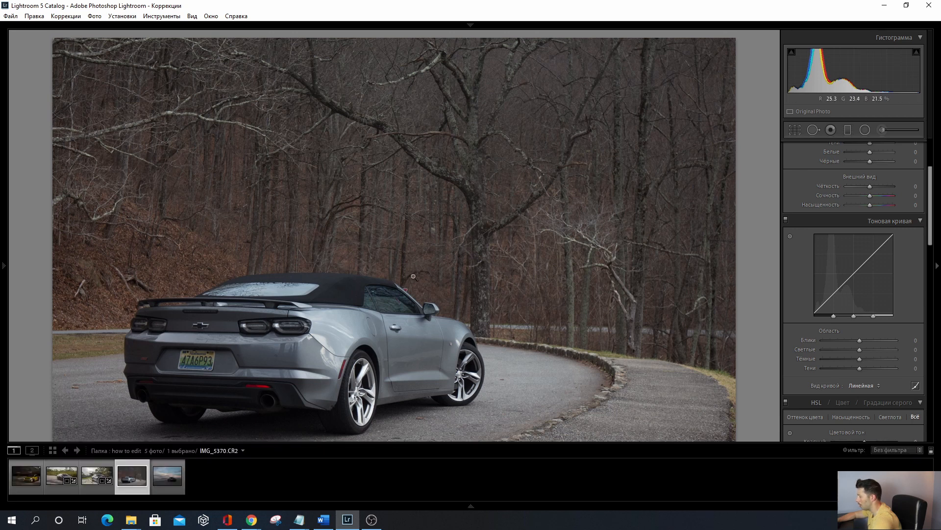
pyautogui.moveTo(931, 174); pyautogui.dragTo(932, 410)
pyautogui.click(905, 342)
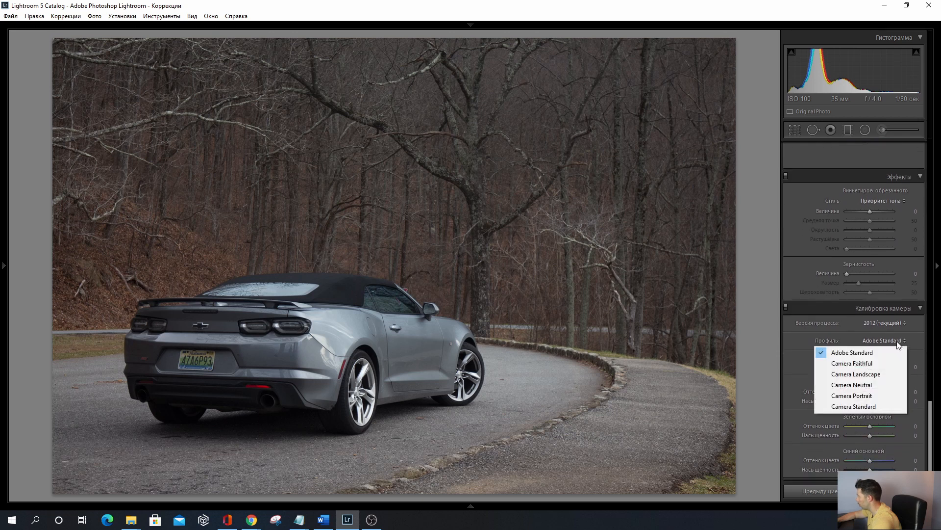
# - Set the camera calibration profile to Camera Neutral
pyautogui.click(862, 384)
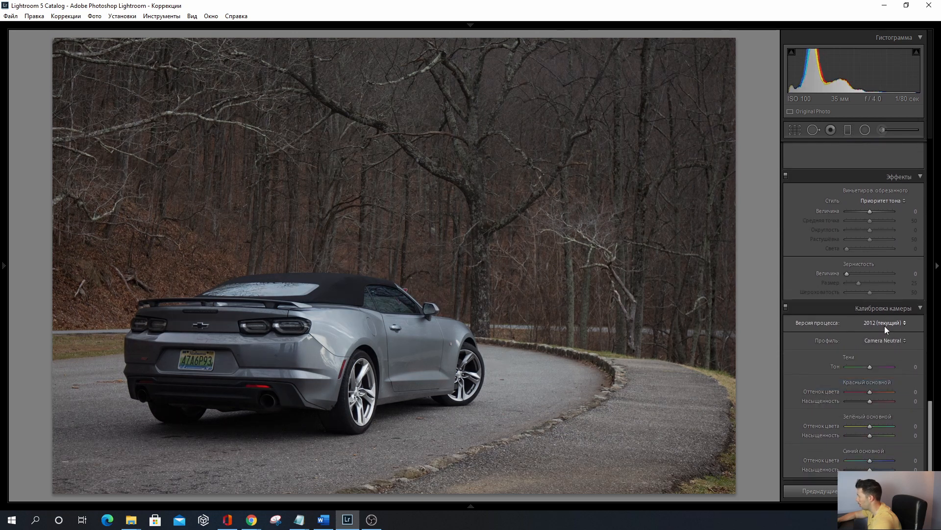
# - Crop the photo to a 16x9 aspect ratio
pyautogui.moveTo(931, 412); pyautogui.dragTo(932, 150)
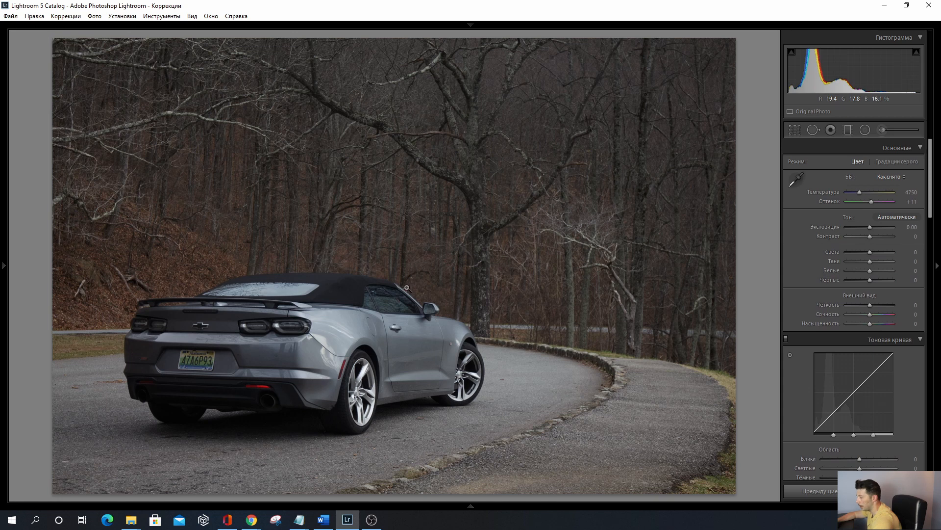
pyautogui.click(794, 131)
pyautogui.click(878, 162)
pyautogui.click(850, 282)
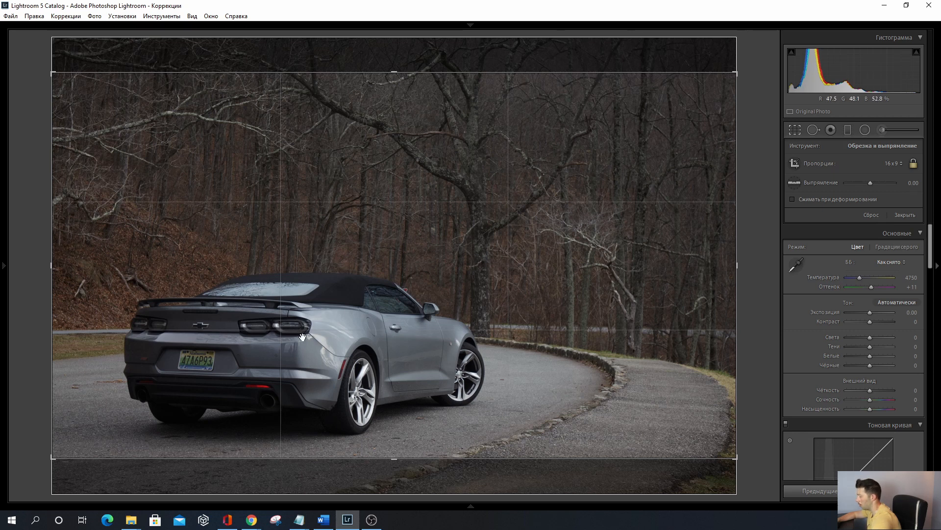
pyautogui.press('Return')
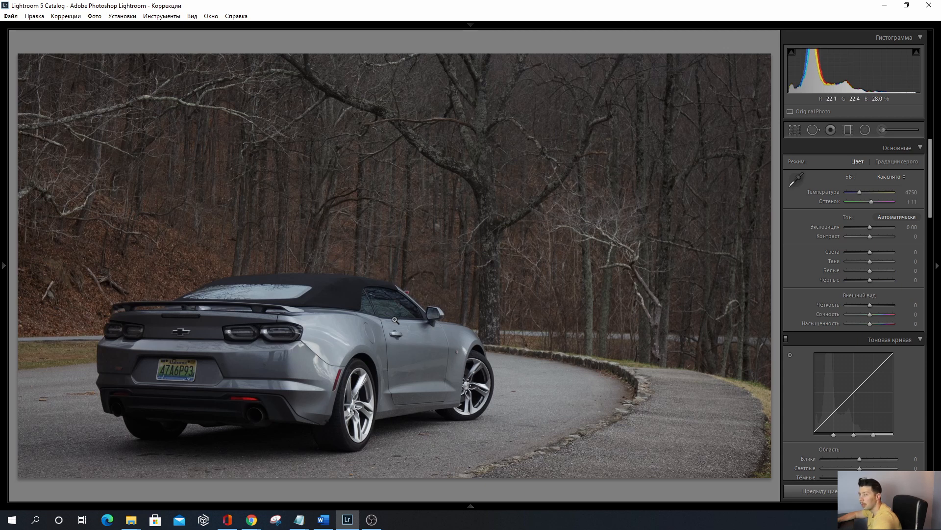
pyautogui.click(408, 296)
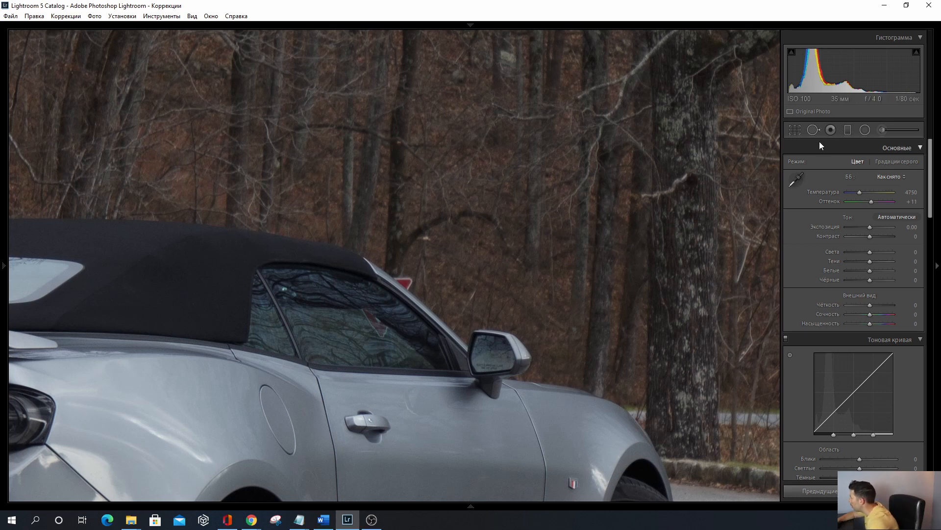
pyautogui.press('t')
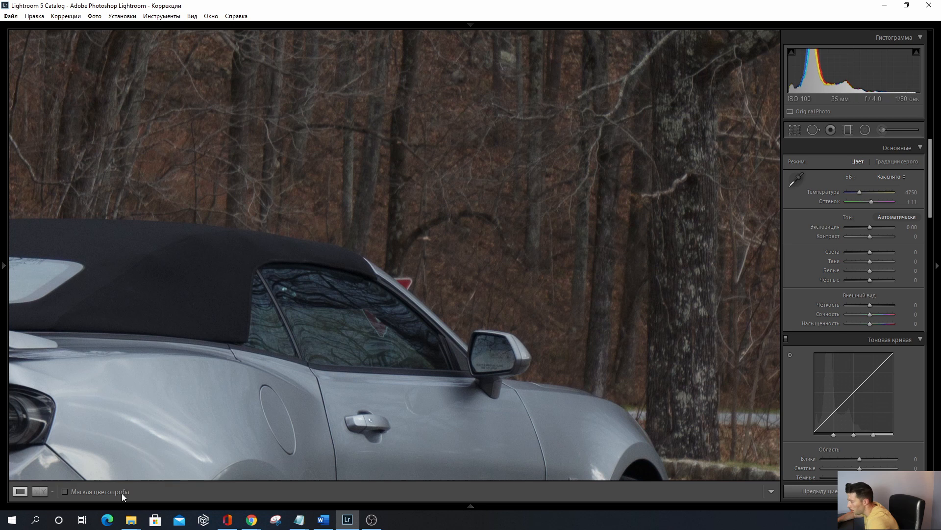
pyautogui.click(52, 490)
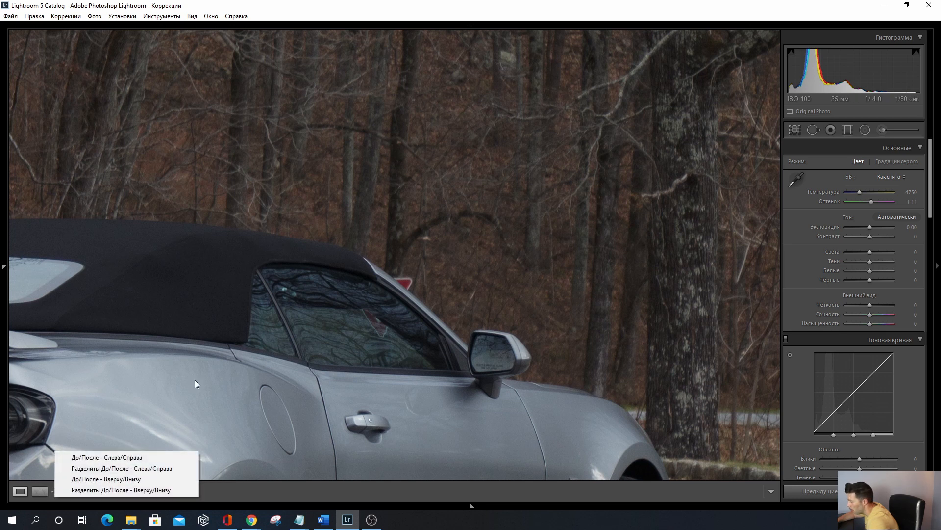
pyautogui.click(390, 335)
# - Remove the red sign behind the car's windshield pillar with a size 19 healing brush, sampling the forest just above it
pyautogui.moveTo(431, 298); pyautogui.dragTo(450, 208)
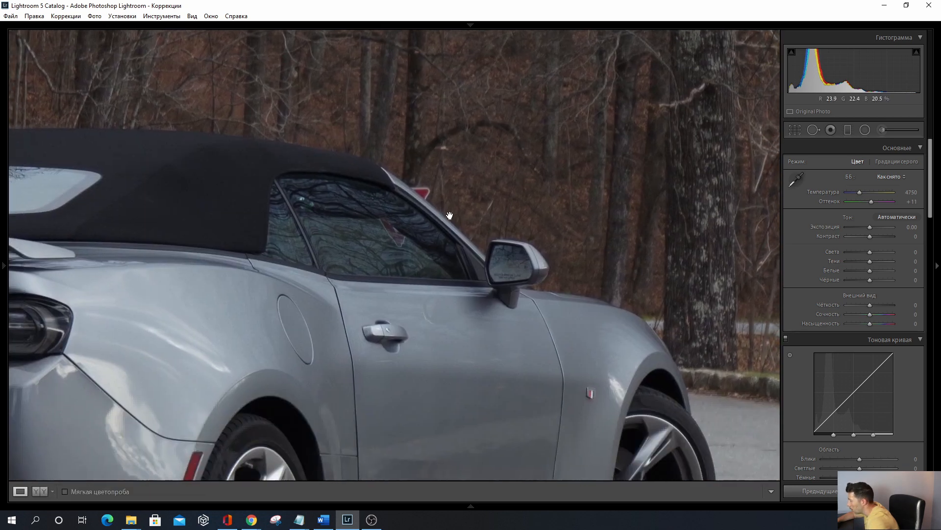
pyautogui.click(412, 281)
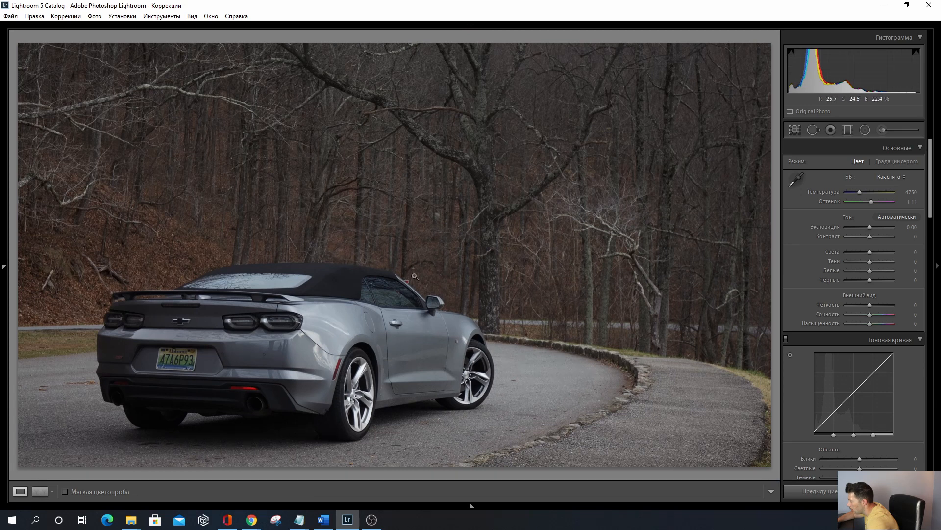
pyautogui.click(421, 273)
pyautogui.moveTo(388, 301); pyautogui.dragTo(401, 234)
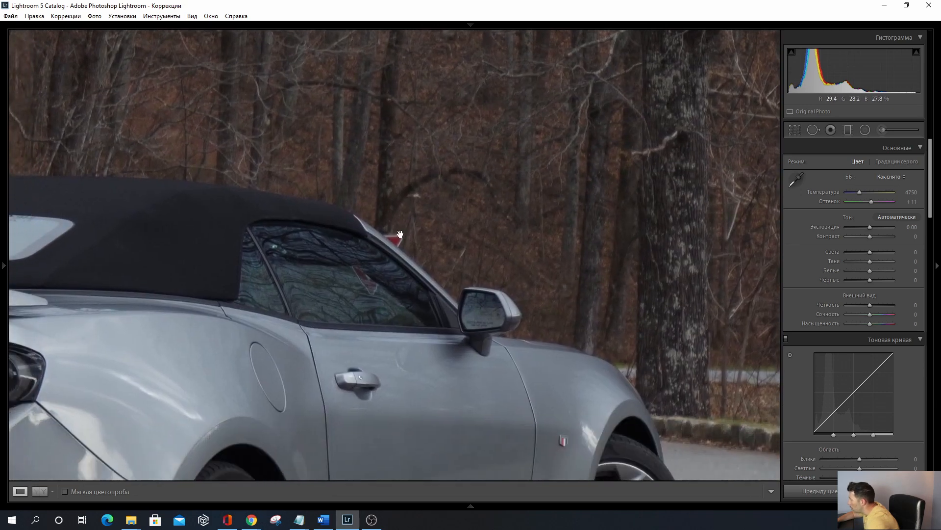
pyautogui.click(812, 129)
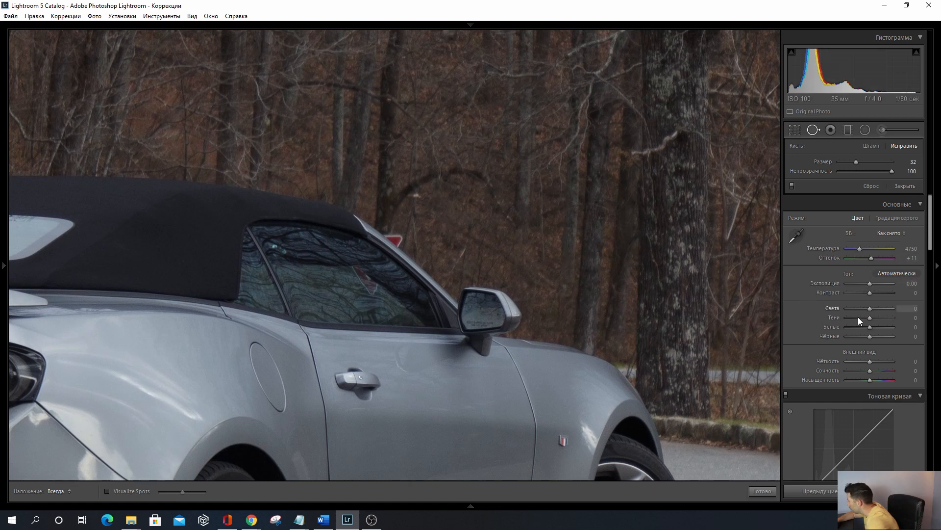
pyautogui.moveTo(856, 162); pyautogui.dragTo(849, 162)
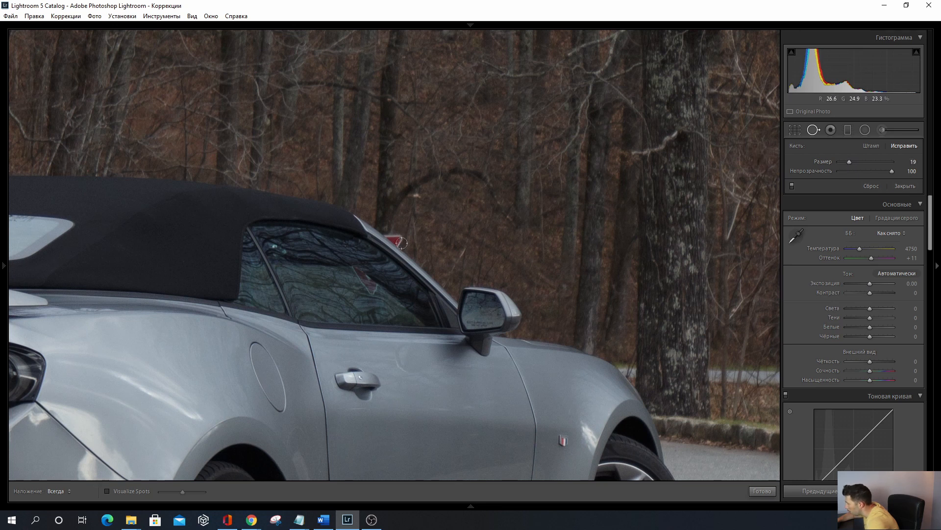
pyautogui.moveTo(402, 243); pyautogui.dragTo(400, 241)
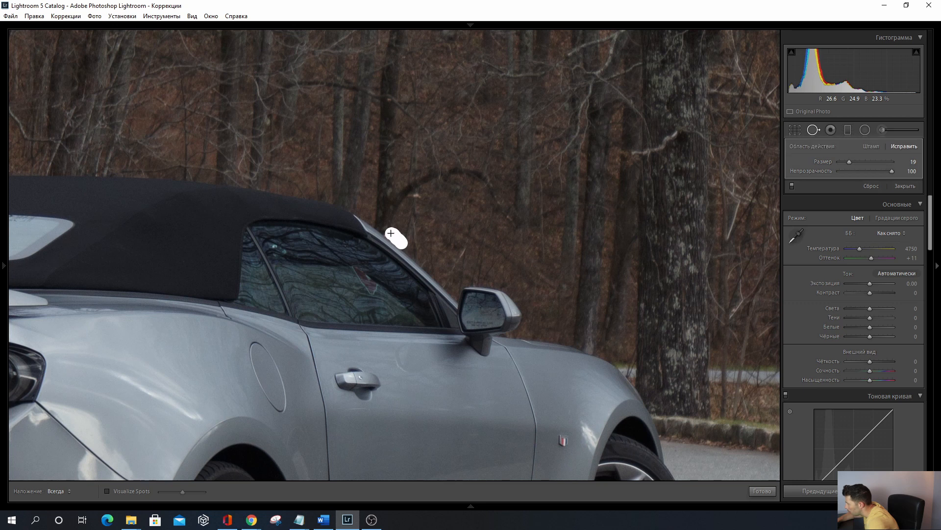
pyautogui.moveTo(389, 232); pyautogui.dragTo(388, 231)
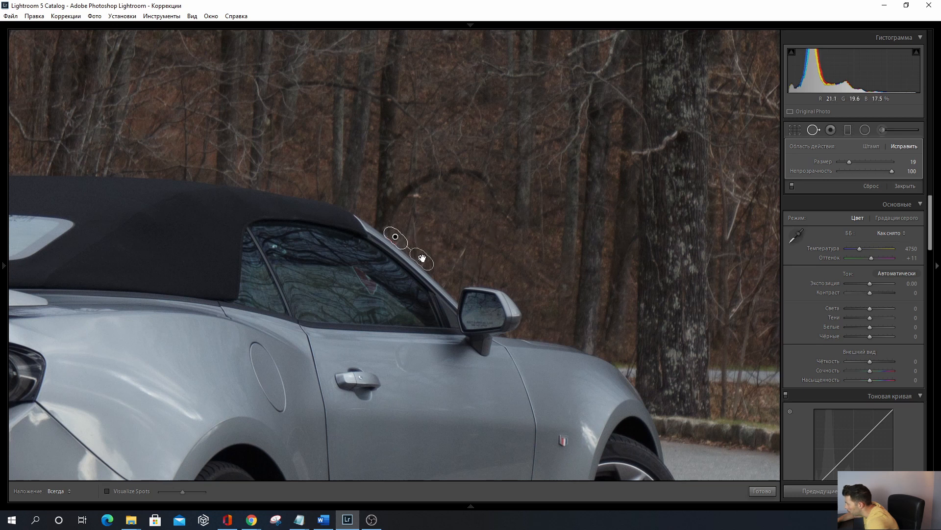
pyautogui.moveTo(422, 259)
pyautogui.mouseDown()
pyautogui.moveTo(441, 245)
pyautogui.moveTo(439, 221)
pyautogui.moveTo(412, 204)
pyautogui.moveTo(402, 214)
pyautogui.mouseUp()
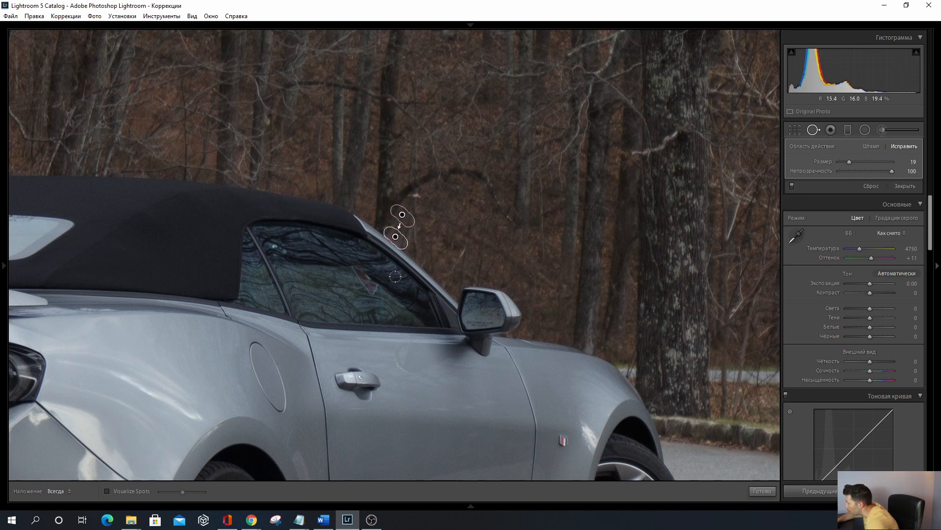
pyautogui.press('q')
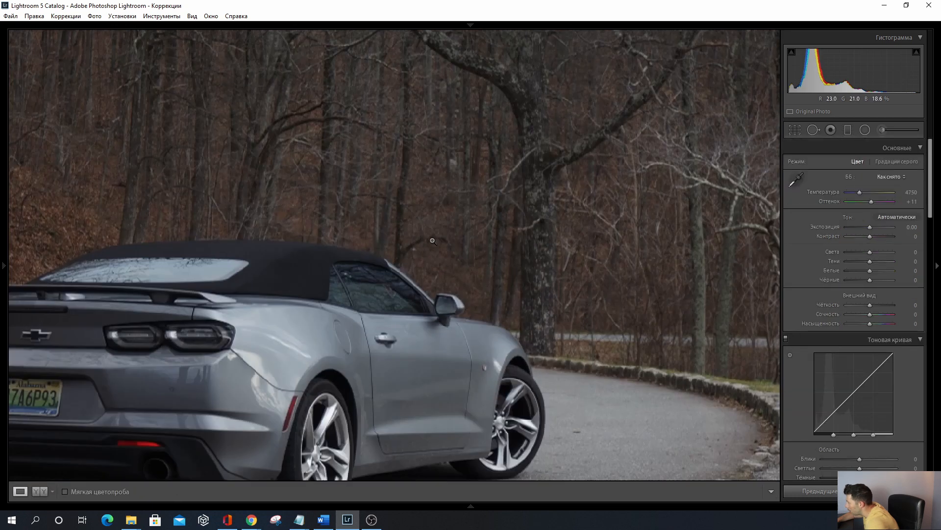
pyautogui.click(433, 241)
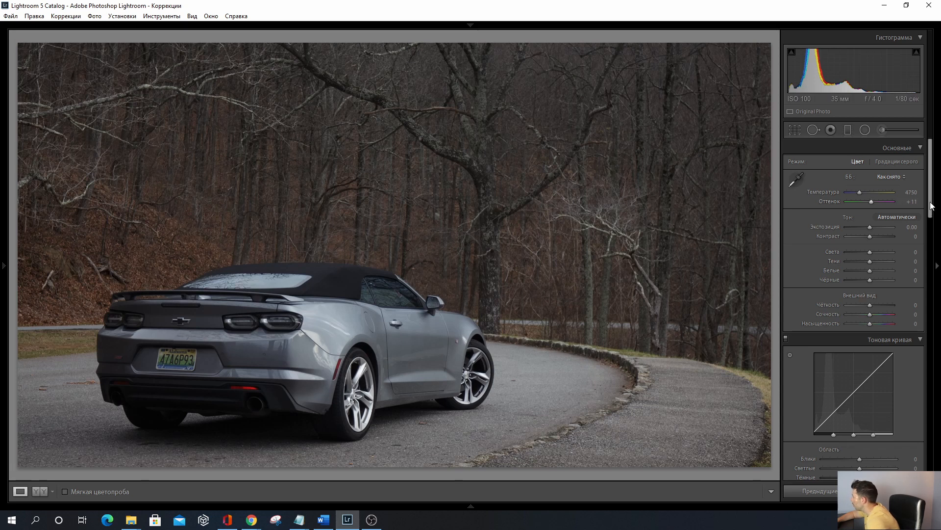
# - Hide the toolbar below the photo
pyautogui.moveTo(933, 181); pyautogui.dragTo(933, 252)
pyautogui.press('t')
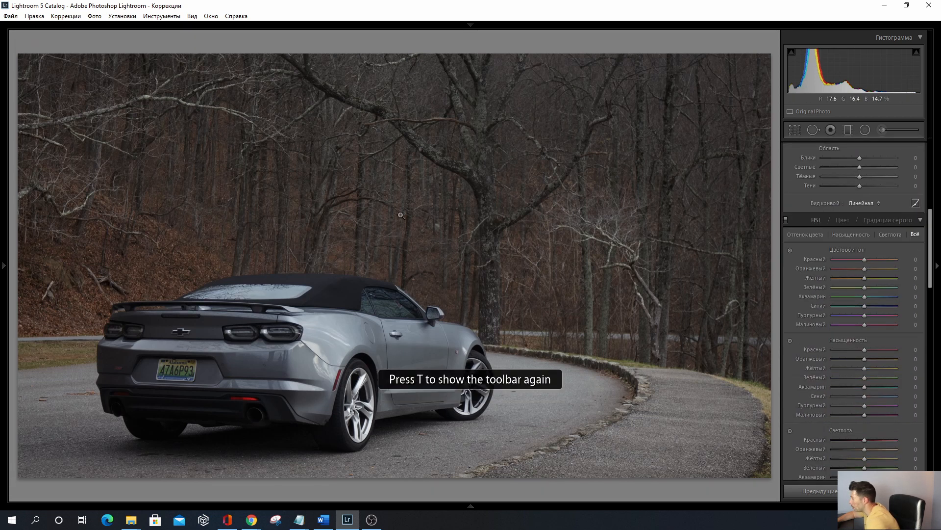
pyautogui.moveTo(932, 227); pyautogui.dragTo(924, 139)
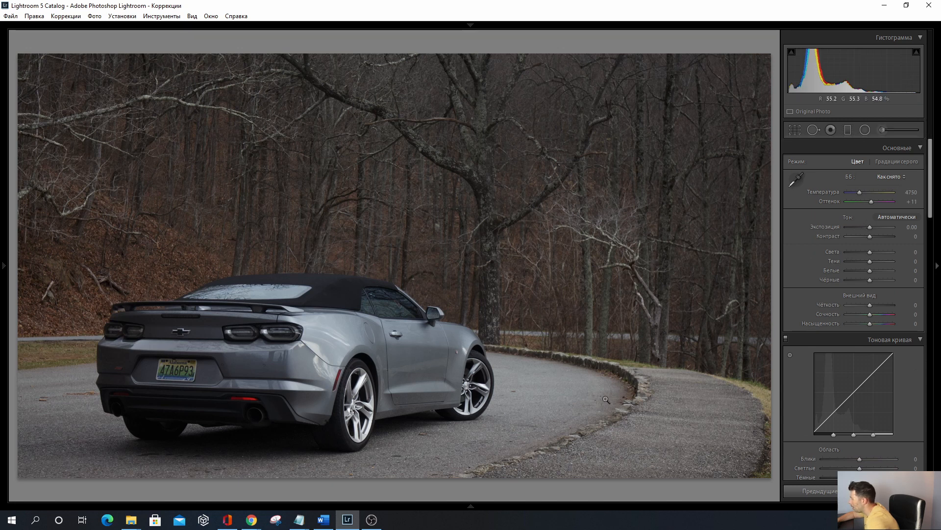
# - Set the basic adjustments to Highlights (Света) −6, Shadows (Тени) +66, Whites (Белые) +19 and Clarity (Чёткость) +6
pyautogui.moveTo(867, 251)
pyautogui.mouseDown()
pyautogui.moveTo(857, 252)
pyautogui.moveTo(882, 252)
pyautogui.moveTo(834, 255)
pyautogui.moveTo(863, 255)
pyautogui.mouseUp()
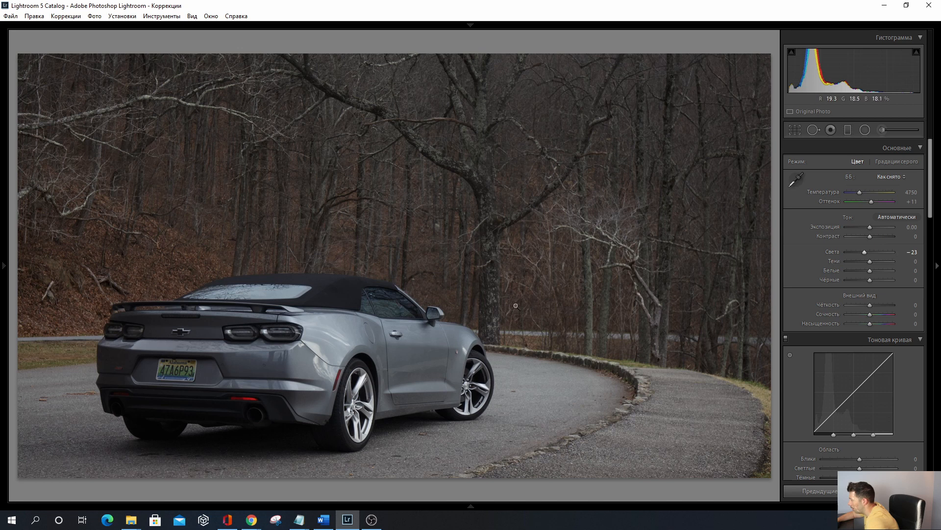
pyautogui.click(859, 254)
pyautogui.moveTo(859, 252)
pyautogui.mouseDown()
pyautogui.moveTo(843, 254)
pyautogui.moveTo(869, 252)
pyautogui.mouseUp()
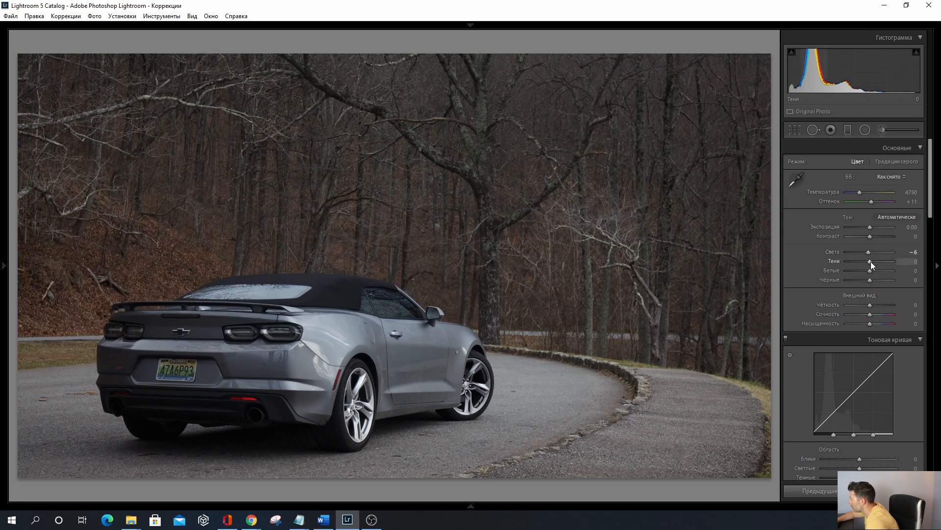
pyautogui.moveTo(881, 261); pyautogui.dragTo(886, 260)
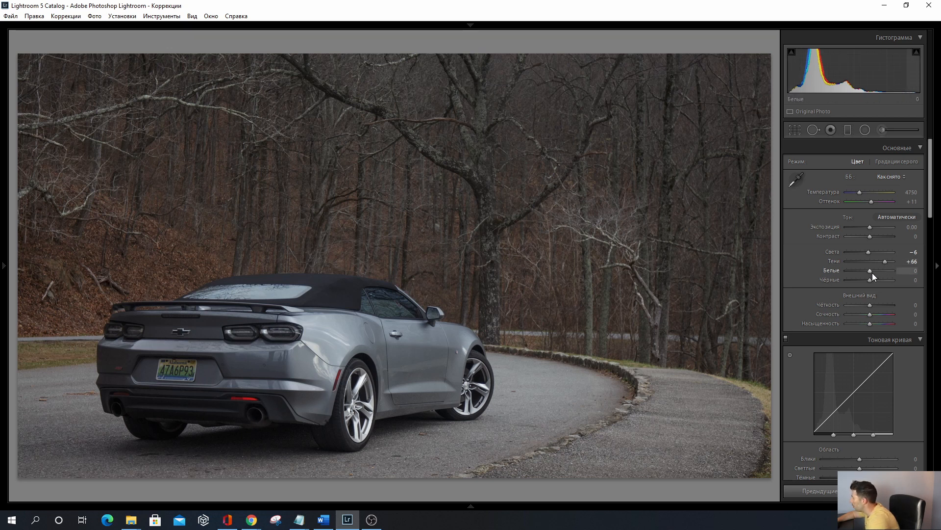
pyautogui.moveTo(871, 271)
pyautogui.mouseDown()
pyautogui.moveTo(885, 271)
pyautogui.moveTo(877, 271)
pyautogui.mouseUp()
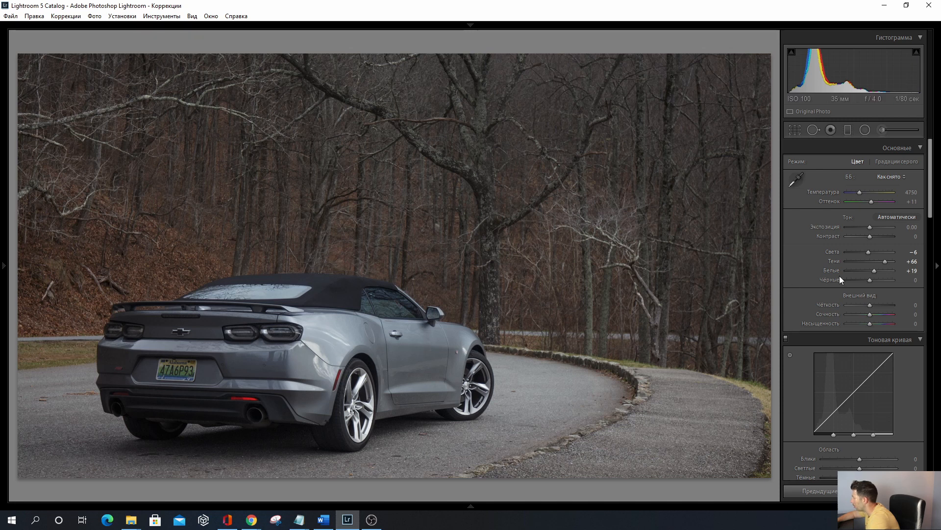
pyautogui.moveTo(869, 280); pyautogui.dragTo(865, 283)
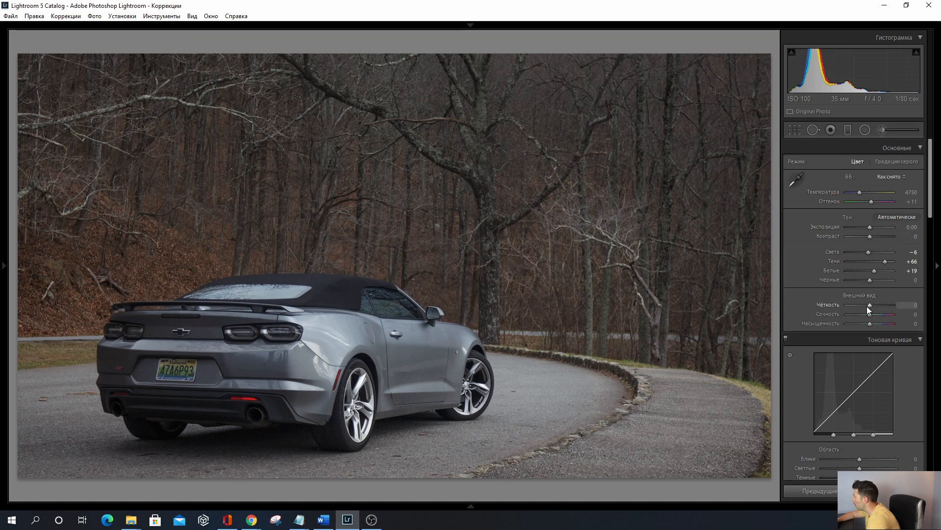
pyautogui.moveTo(871, 305)
pyautogui.mouseDown()
pyautogui.moveTo(907, 303)
pyautogui.moveTo(873, 307)
pyautogui.mouseUp()
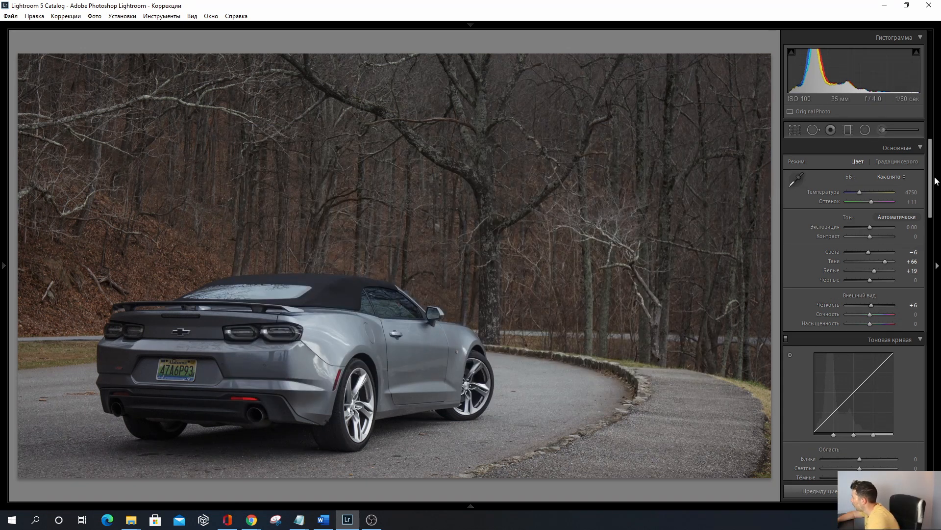
# - Raise the tone curve's Highlights (Блики) to +1 and Lights (Светлые) to +9
pyautogui.moveTo(929, 178); pyautogui.dragTo(930, 169)
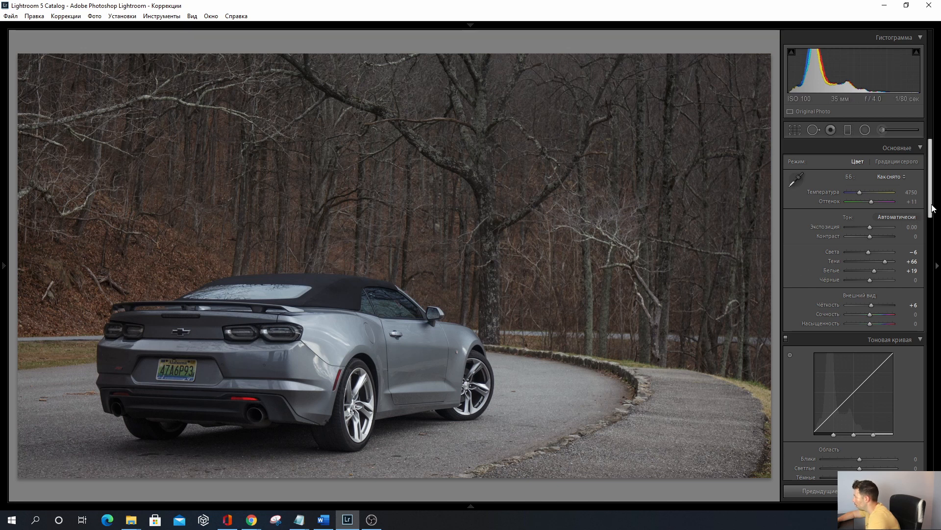
pyautogui.moveTo(933, 207); pyautogui.dragTo(933, 255)
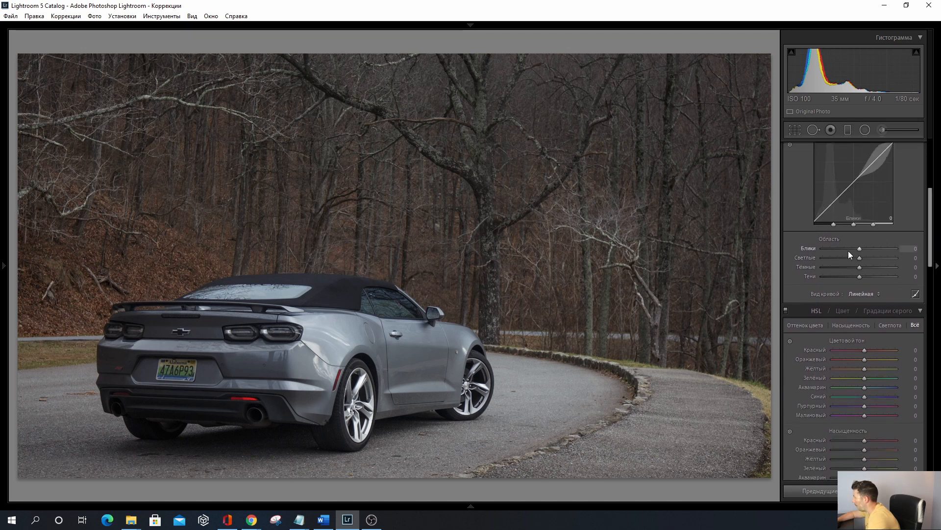
pyautogui.moveTo(859, 248)
pyautogui.mouseDown()
pyautogui.moveTo(878, 248)
pyautogui.moveTo(859, 249)
pyautogui.moveTo(861, 259)
pyautogui.mouseUp()
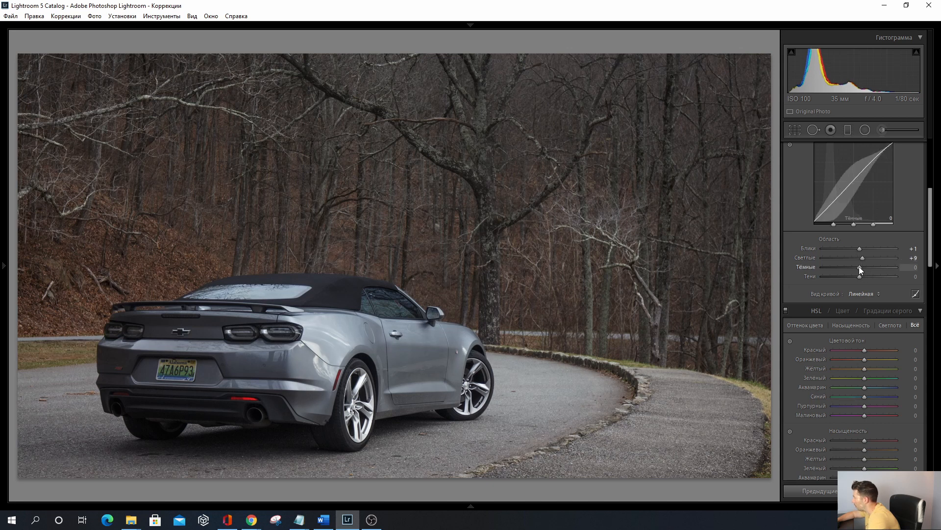
# - Shift the HSL Orange (Оранжевый) hue to −80 and raise the Orange saturation to +45
pyautogui.moveTo(931, 250); pyautogui.dragTo(930, 259)
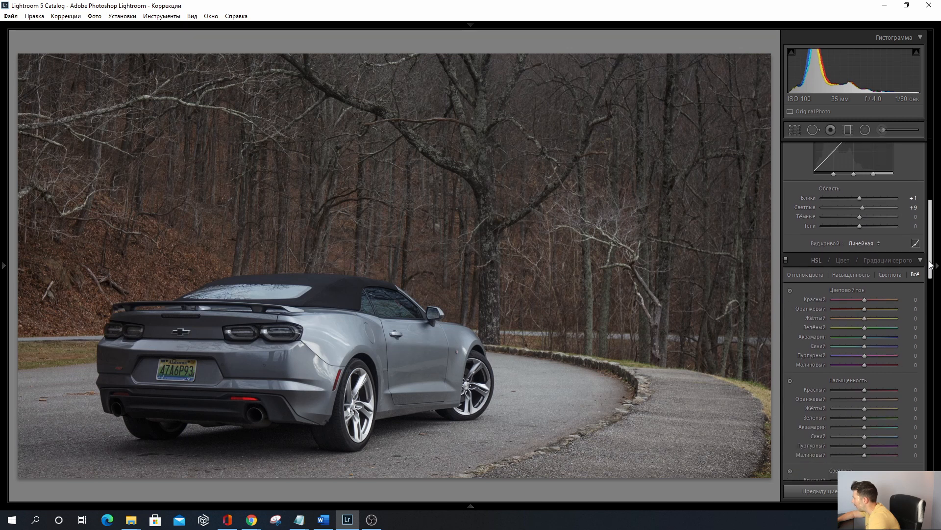
pyautogui.moveTo(930, 259); pyautogui.dragTo(929, 267)
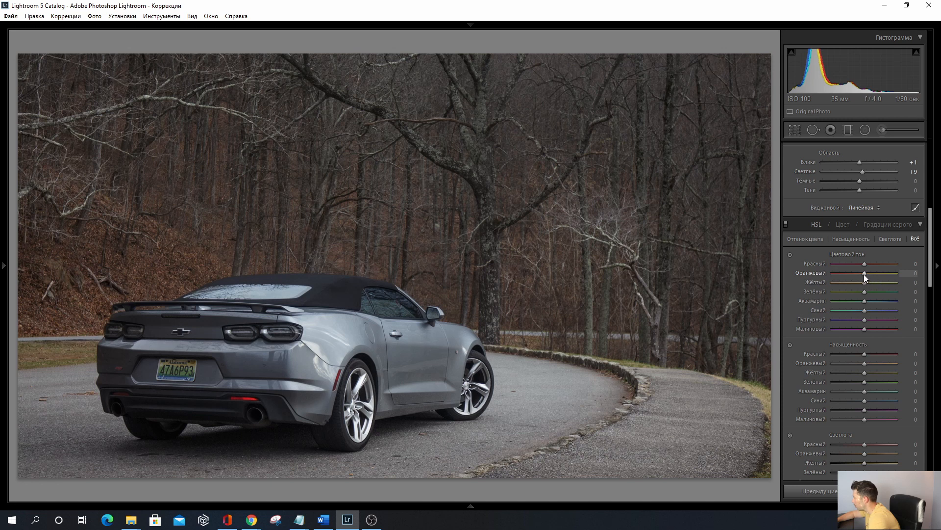
pyautogui.moveTo(865, 276)
pyautogui.mouseDown()
pyautogui.moveTo(844, 275)
pyautogui.moveTo(881, 275)
pyautogui.moveTo(827, 276)
pyautogui.moveTo(877, 277)
pyautogui.mouseUp()
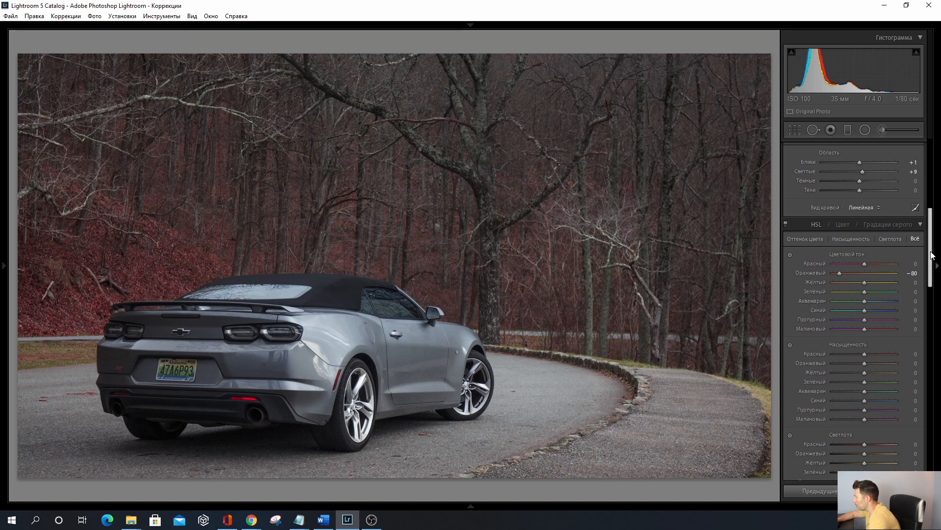
pyautogui.moveTo(931, 255); pyautogui.dragTo(932, 261)
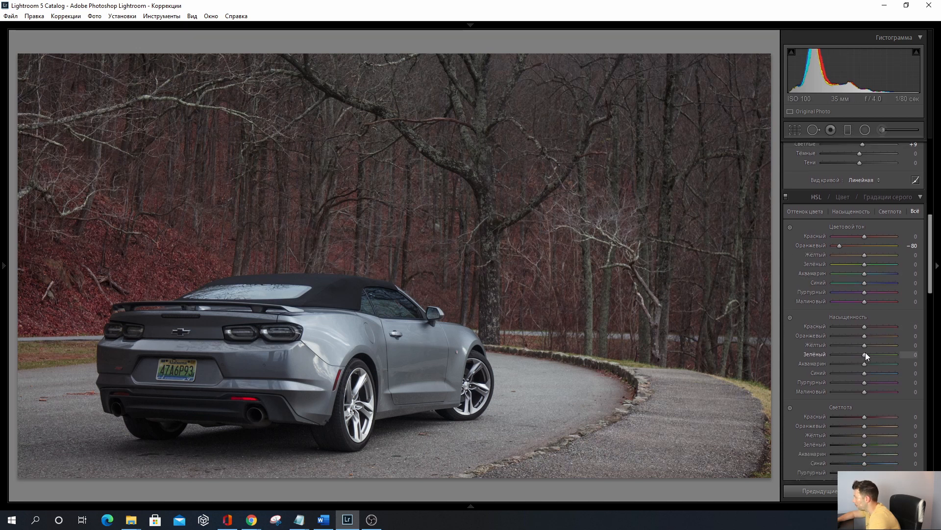
pyautogui.moveTo(866, 335); pyautogui.dragTo(888, 334)
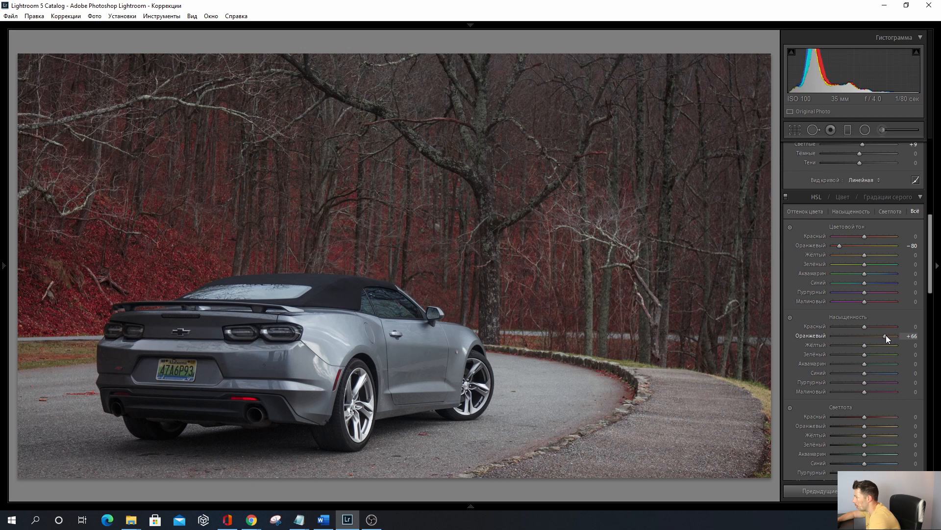
pyautogui.moveTo(887, 335); pyautogui.dragTo(879, 334)
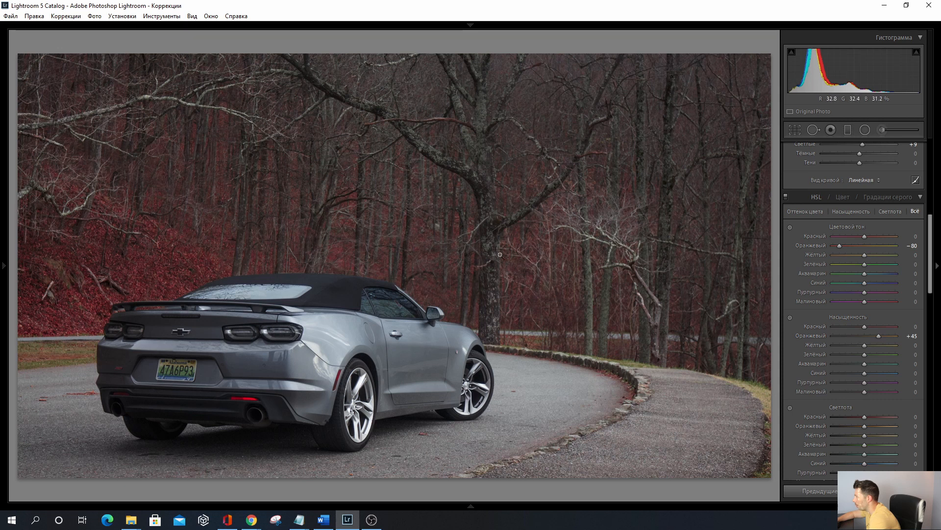
pyautogui.moveTo(931, 241); pyautogui.dragTo(931, 267)
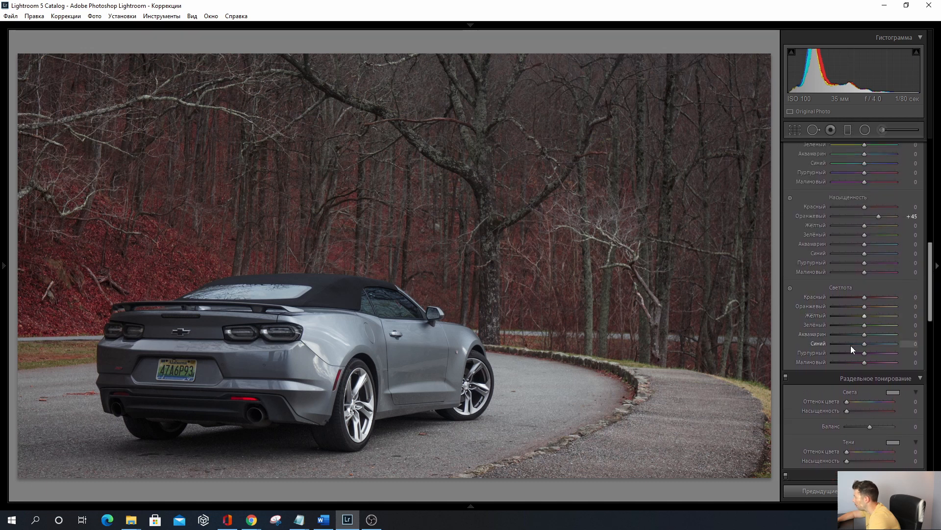
# - Raise the HSL Orange (Оранжевый) luminance (Светлота) to +37
pyautogui.moveTo(865, 308)
pyautogui.mouseDown()
pyautogui.moveTo(899, 305)
pyautogui.moveTo(840, 305)
pyautogui.moveTo(889, 305)
pyautogui.moveTo(878, 305)
pyautogui.mouseUp()
pyautogui.moveTo(933, 292); pyautogui.dragTo(914, 167)
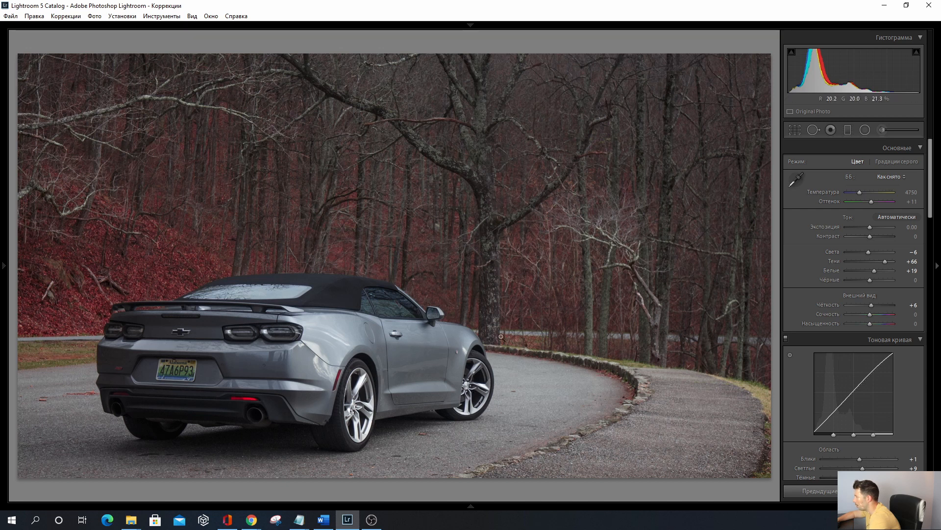
# - Examine the large tree trunk and the surrounding reddish forest beside the car up close
pyautogui.moveTo(473, 25)
pyautogui.click(481, 263)
pyautogui.moveTo(500, 277); pyautogui.dragTo(490, 176)
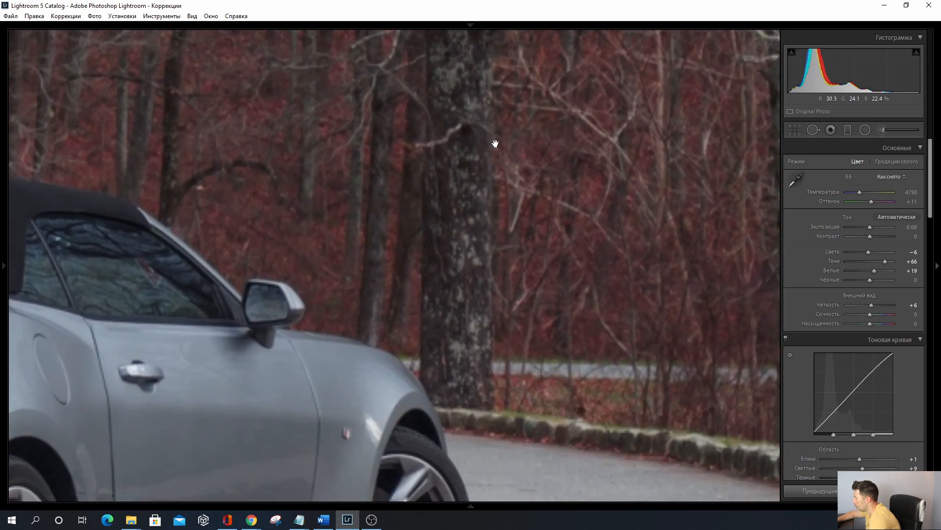
pyautogui.moveTo(495, 139); pyautogui.dragTo(487, 219)
pyautogui.click(488, 179)
pyautogui.click(482, 220)
pyautogui.click(481, 220)
pyautogui.click(483, 216)
pyautogui.click(483, 214)
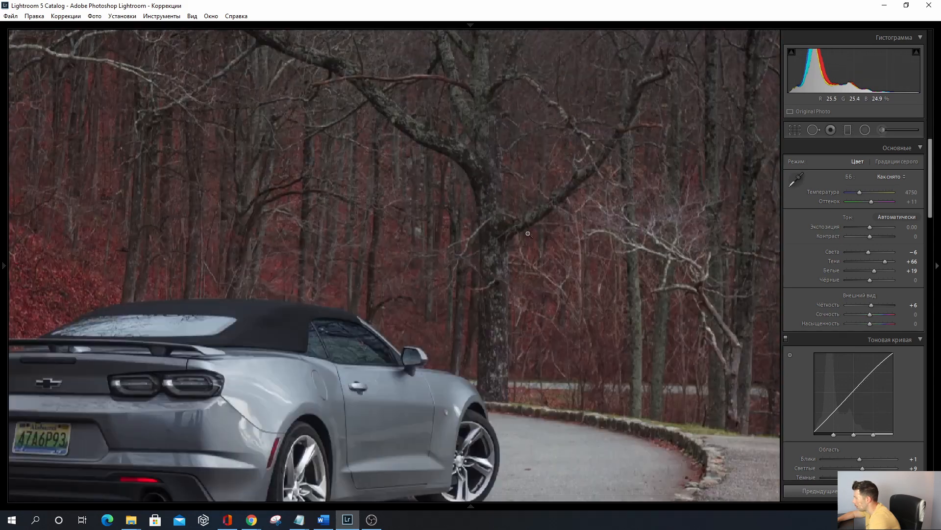
# - Start an adjustment brush with Size (Размер) 3.8 and Feather (Растушёвка) 48, with the toolbar and selected-mask overlay shown
pyautogui.click(882, 130)
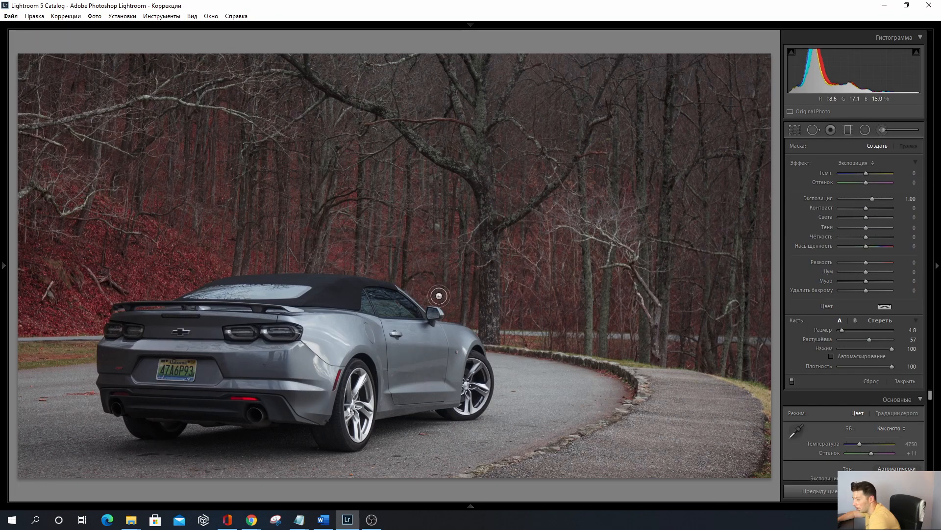
pyautogui.press('t')
pyautogui.click(139, 490)
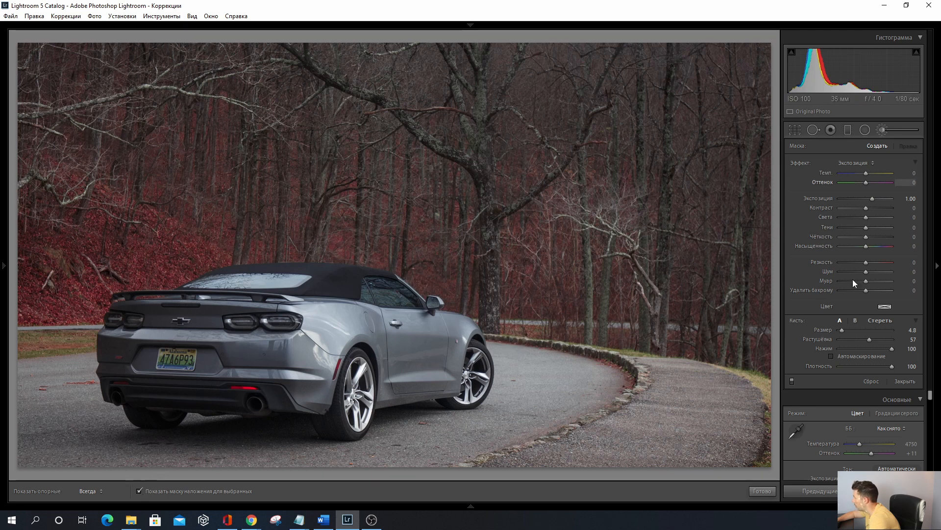
pyautogui.moveTo(842, 329); pyautogui.dragTo(840, 331)
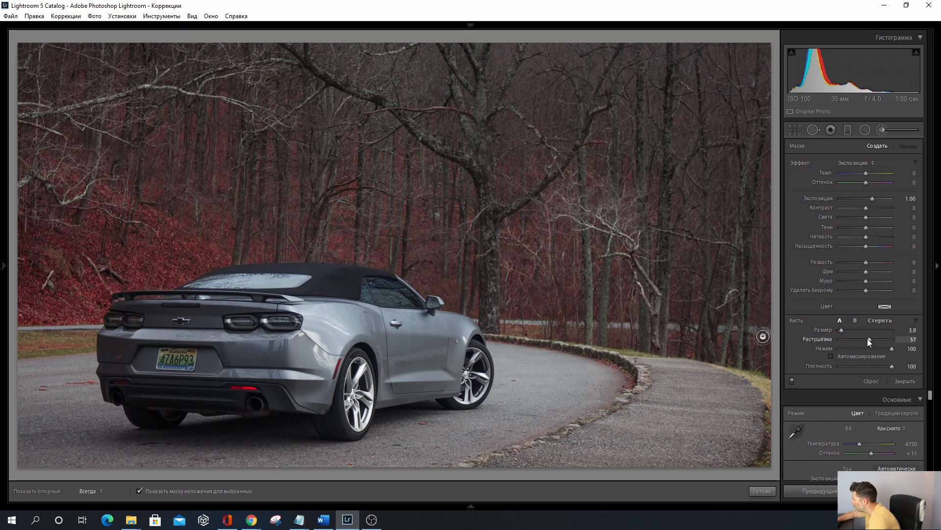
pyautogui.moveTo(863, 339); pyautogui.dragTo(863, 338)
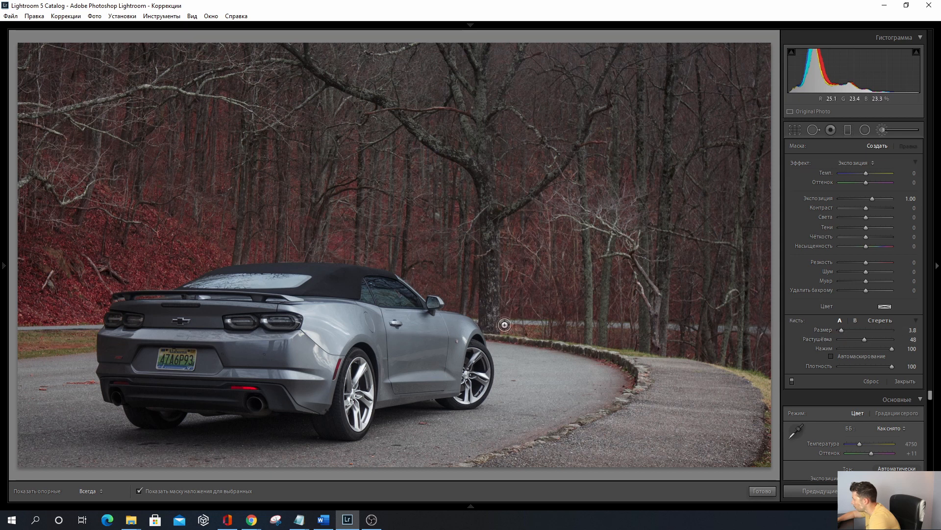
# - Paint the mask over the large tree's trunk, then over its thick left branch with the brush Size (Размер) reduced to 2.9
pyautogui.press('h')
pyautogui.moveTo(496, 334); pyautogui.dragTo(491, 214)
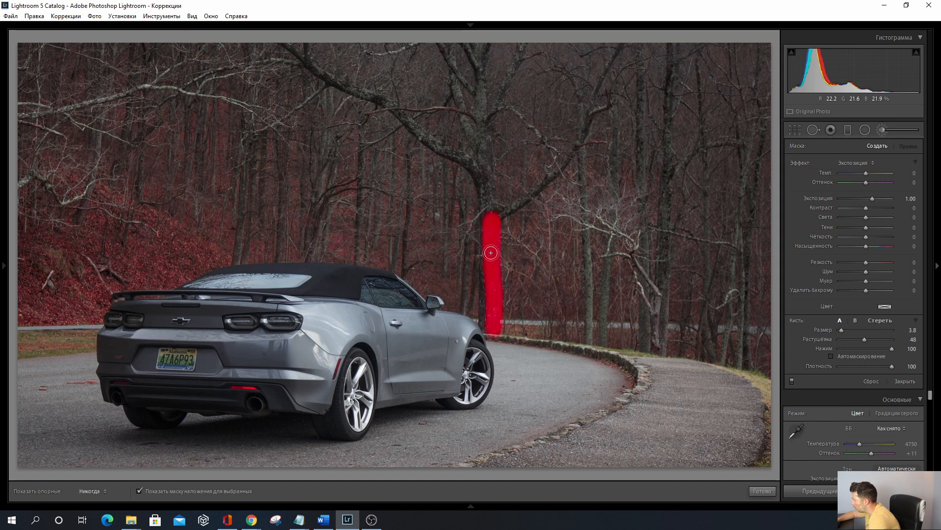
pyautogui.moveTo(490, 280)
pyautogui.mouseDown()
pyautogui.moveTo(488, 326)
pyautogui.moveTo(487, 176)
pyautogui.mouseUp()
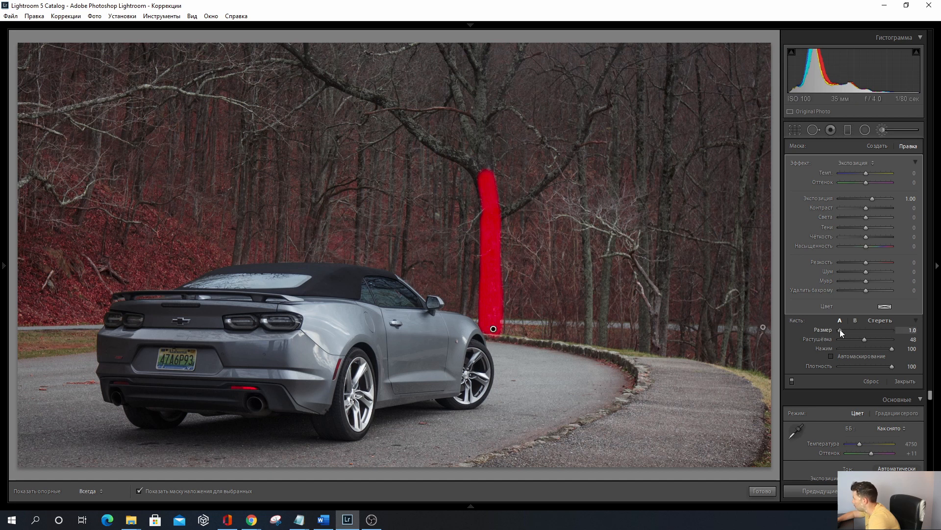
pyautogui.moveTo(841, 330); pyautogui.dragTo(840, 330)
pyautogui.press('h')
pyautogui.moveTo(474, 169); pyautogui.dragTo(465, 159)
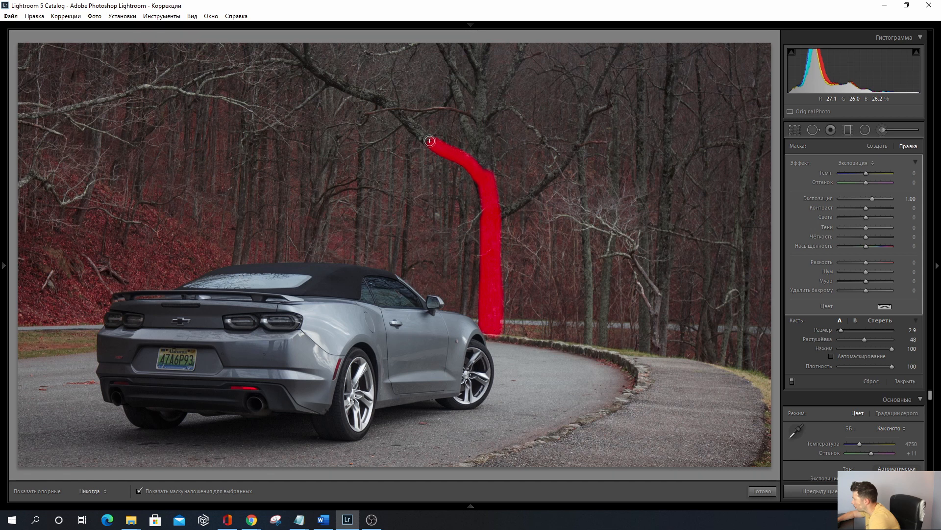
# - Reduce the brush Size (Размер) to 2.0 and extend the mask over the tree's thinner upper and right branches
pyautogui.press('h')
pyautogui.moveTo(842, 330); pyautogui.dragTo(840, 330)
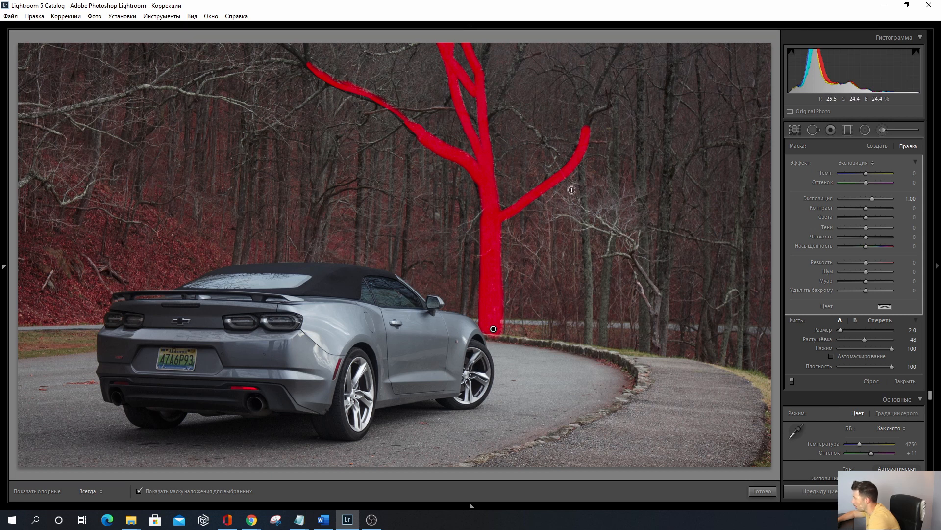
pyautogui.moveTo(588, 128); pyautogui.dragTo(480, 147)
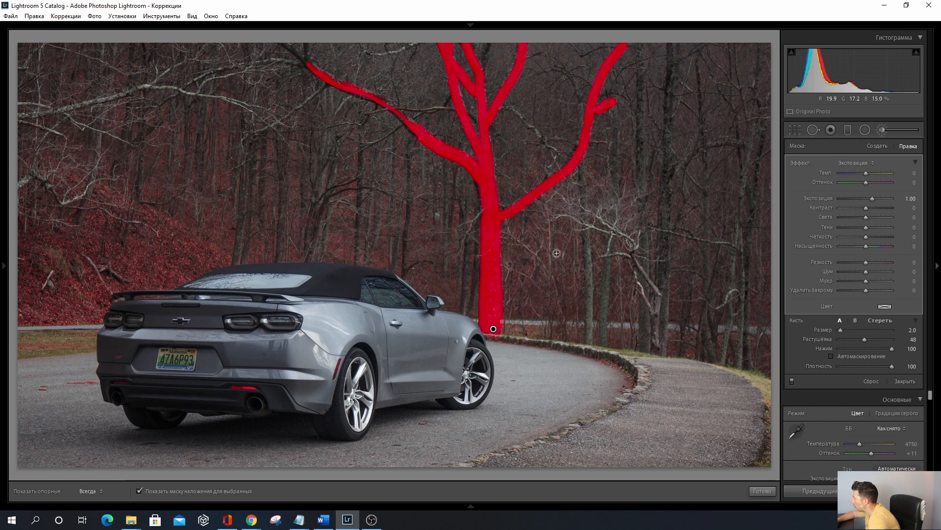
# - Set the tree mask's Exposure (Экспозиция) to 0.65 with the overlay hidden, and erase mask spill around the right branch at eraser Size 5.0
pyautogui.click(140, 491)
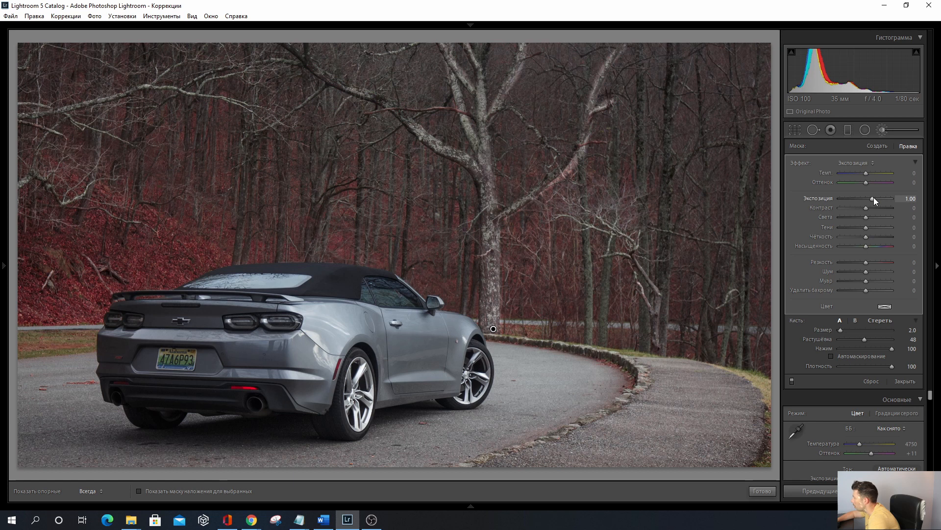
pyautogui.moveTo(873, 197); pyautogui.dragTo(871, 197)
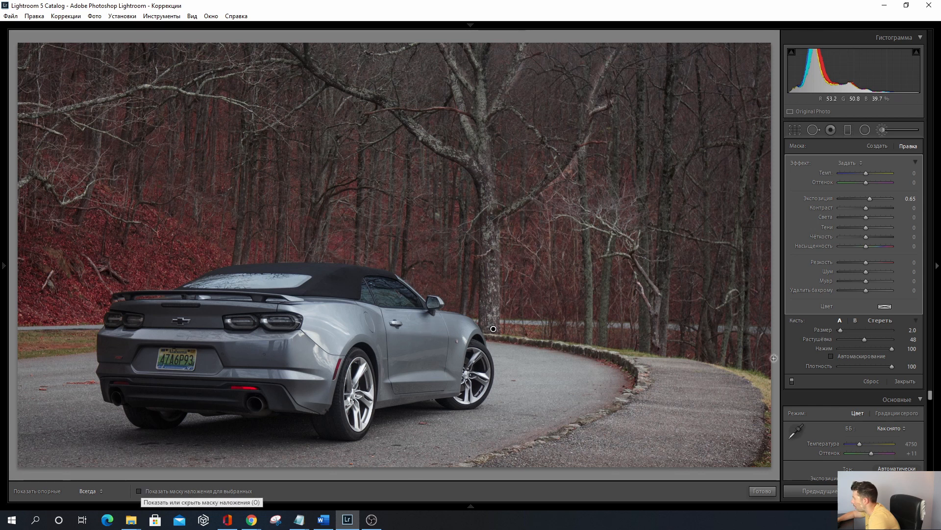
pyautogui.click(880, 319)
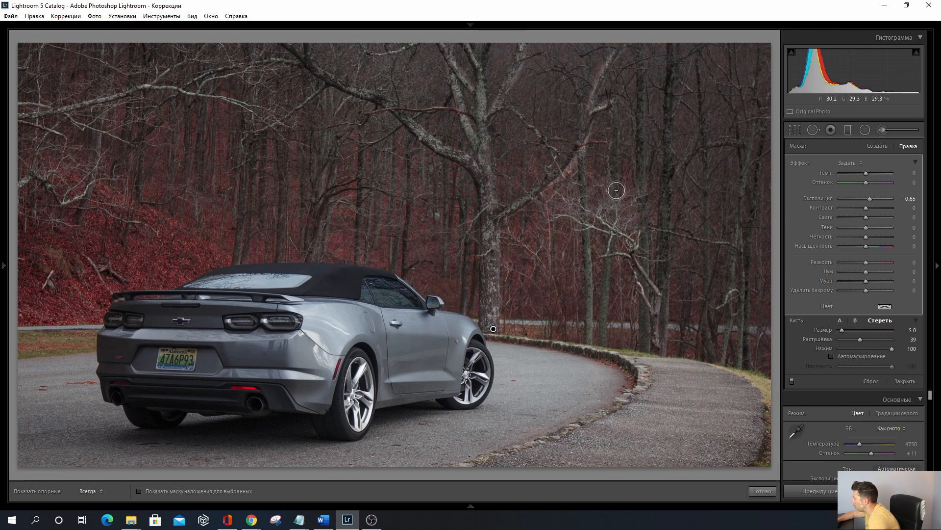
pyautogui.press('h')
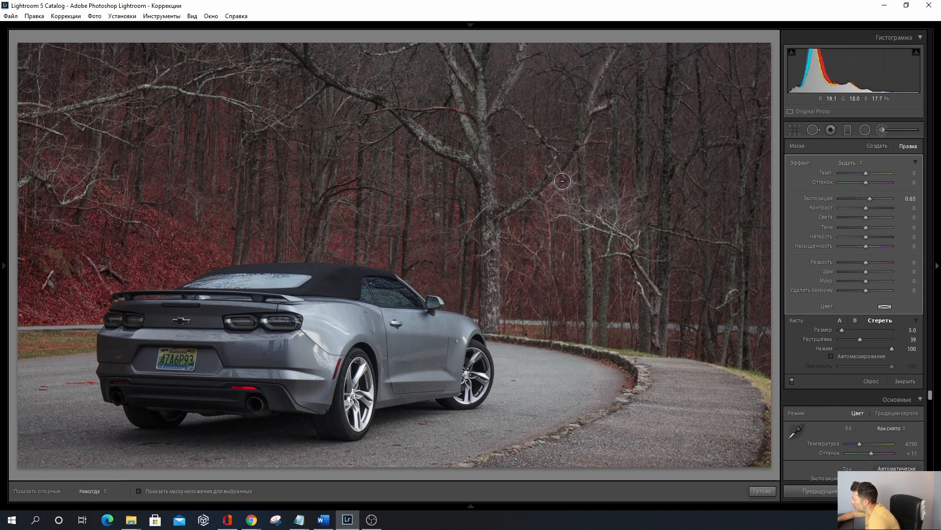
pyautogui.press('h')
pyautogui.press('h')
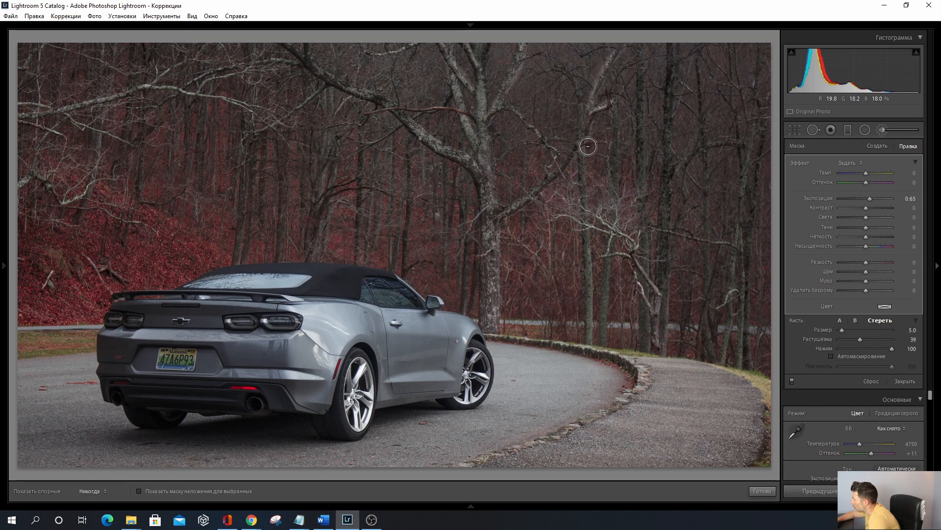
pyautogui.press('h')
pyautogui.press('h')
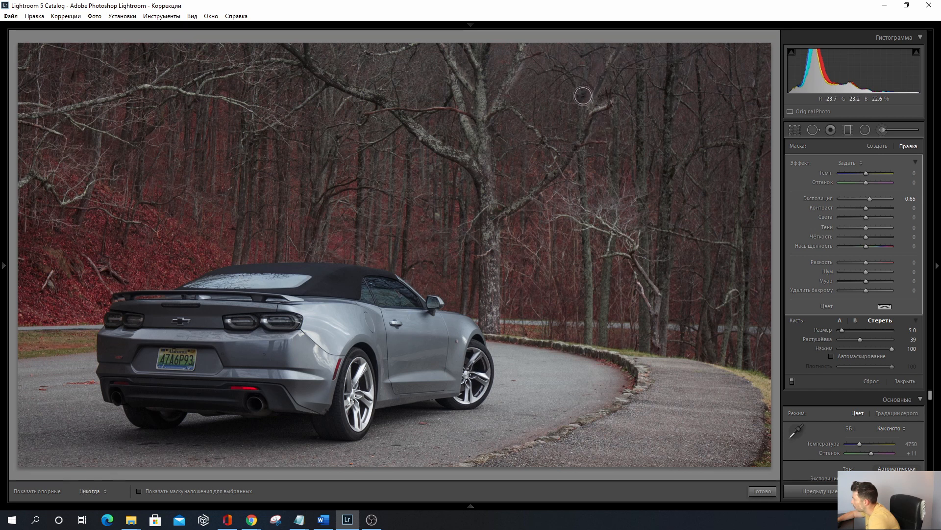
pyautogui.press('h')
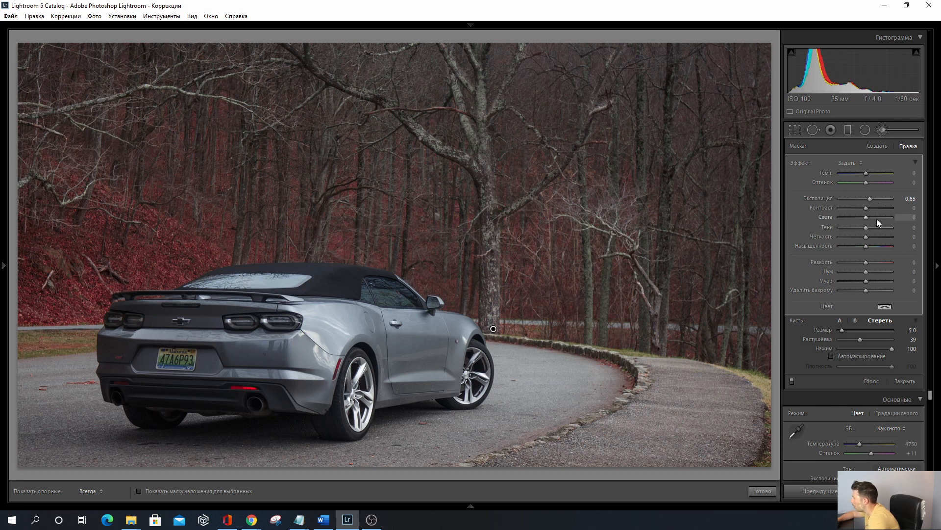
# - Set the tree mask's Clarity (Чёткость) to 50, fine-tune its Exposure (Экспозиция) to about 0.72 and close the adjustment brush
pyautogui.moveTo(863, 237); pyautogui.dragTo(890, 237)
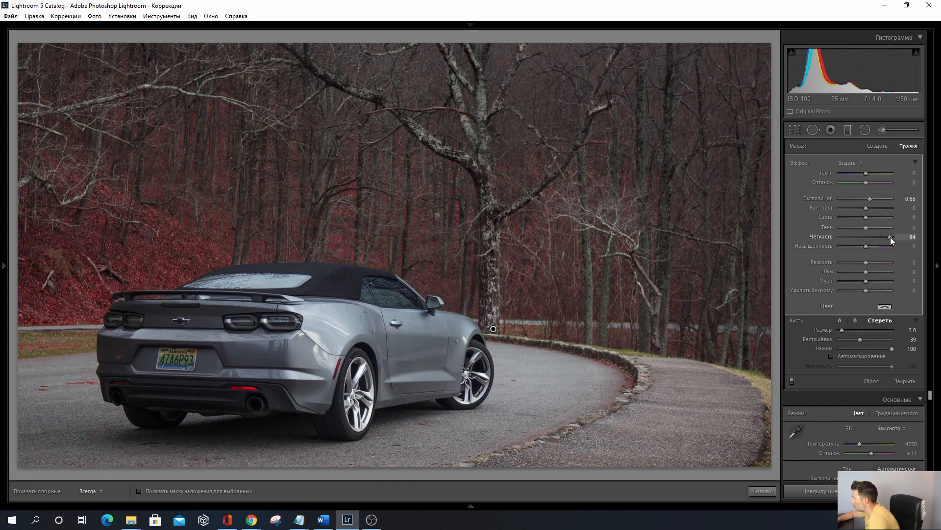
pyautogui.moveTo(889, 237); pyautogui.dragTo(882, 237)
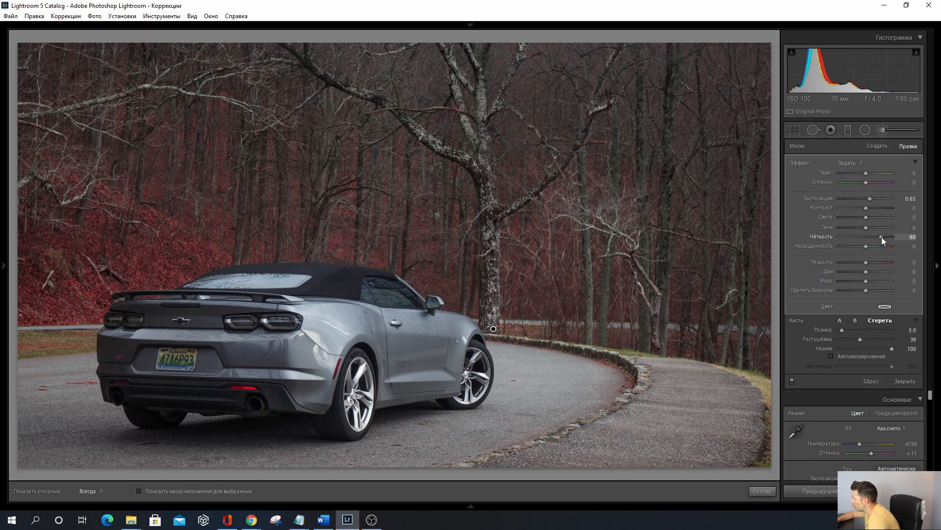
pyautogui.moveTo(882, 236); pyautogui.dragTo(878, 237)
pyautogui.moveTo(870, 198); pyautogui.dragTo(870, 198)
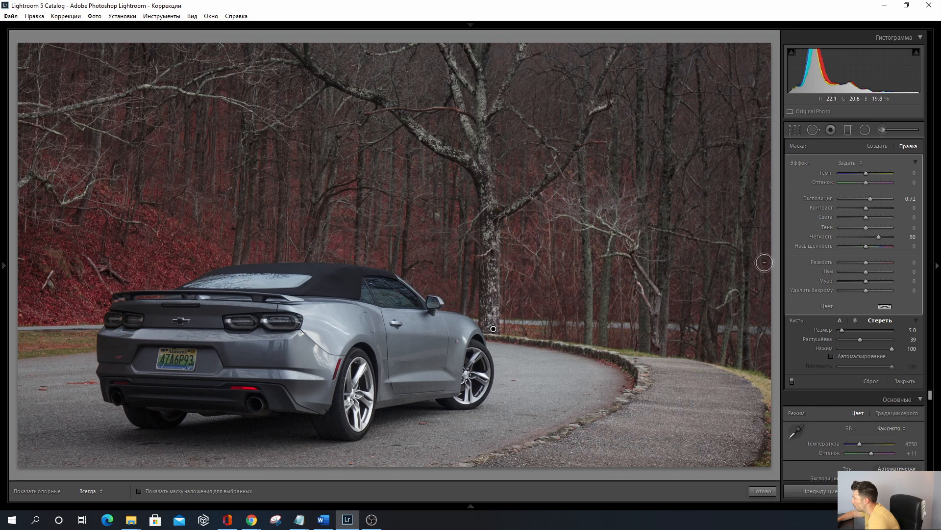
pyautogui.moveTo(872, 199); pyautogui.dragTo(871, 199)
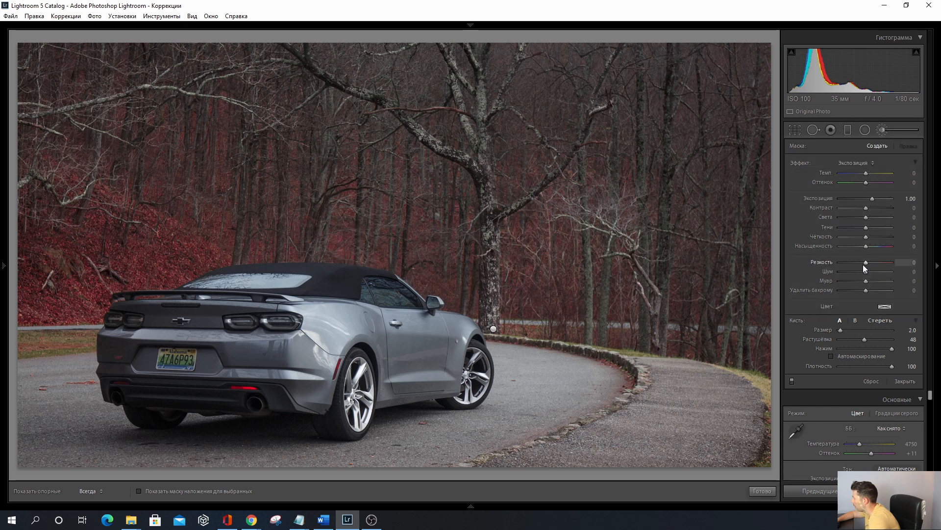
pyautogui.press('k')
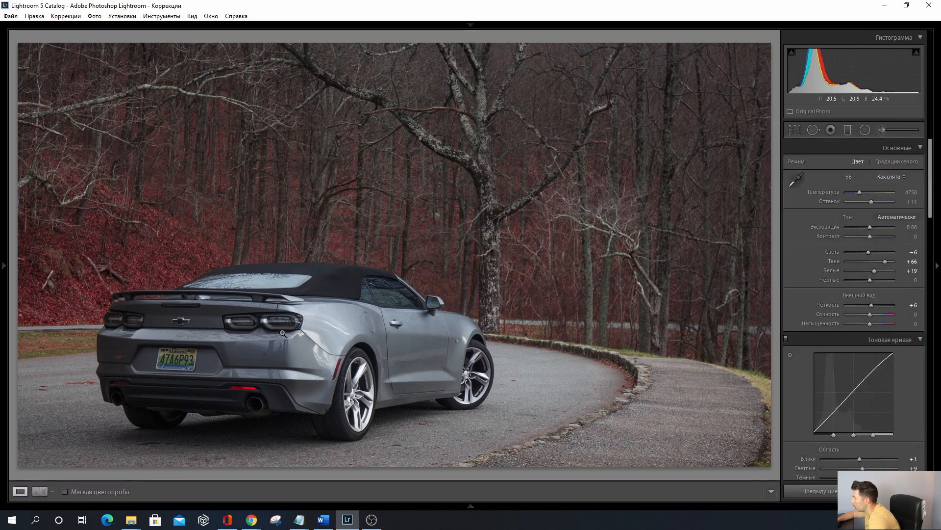
# - Compare the car photo before and after side by side, examining the car and tree up close, and return to the single-photo view
pyautogui.click(39, 491)
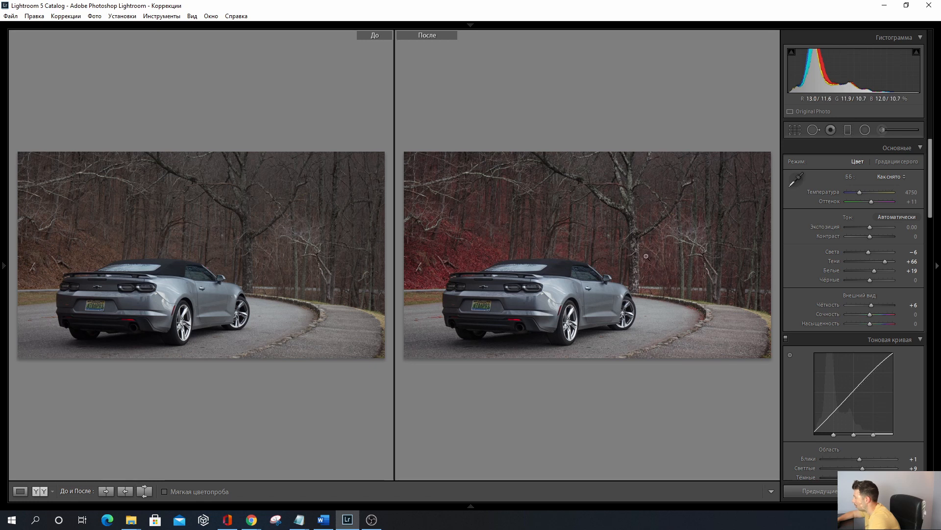
pyautogui.click(302, 270)
pyautogui.moveTo(467, 312); pyautogui.dragTo(473, 149)
pyautogui.moveTo(486, 296); pyautogui.dragTo(499, 131)
pyautogui.moveTo(214, 182); pyautogui.dragTo(682, 348)
pyautogui.moveTo(433, 183); pyautogui.dragTo(523, 306)
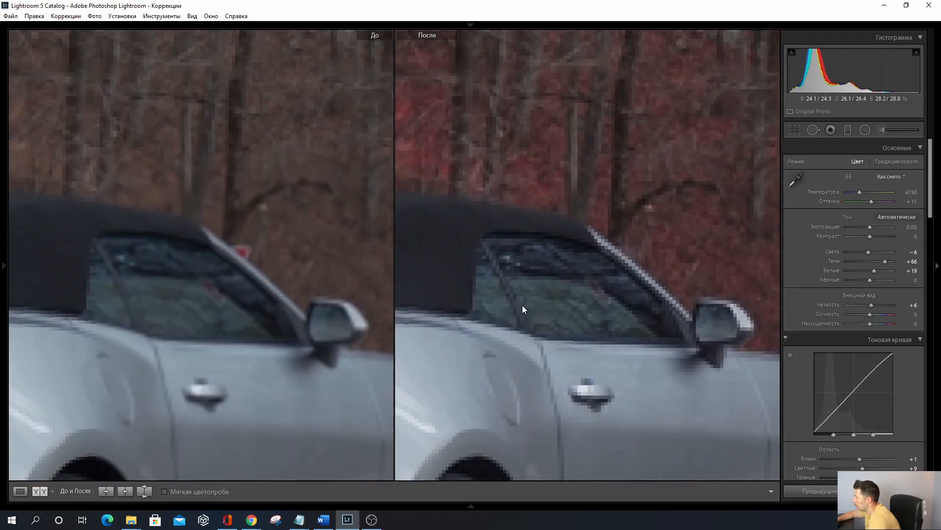
pyautogui.moveTo(702, 128); pyautogui.dragTo(464, 202)
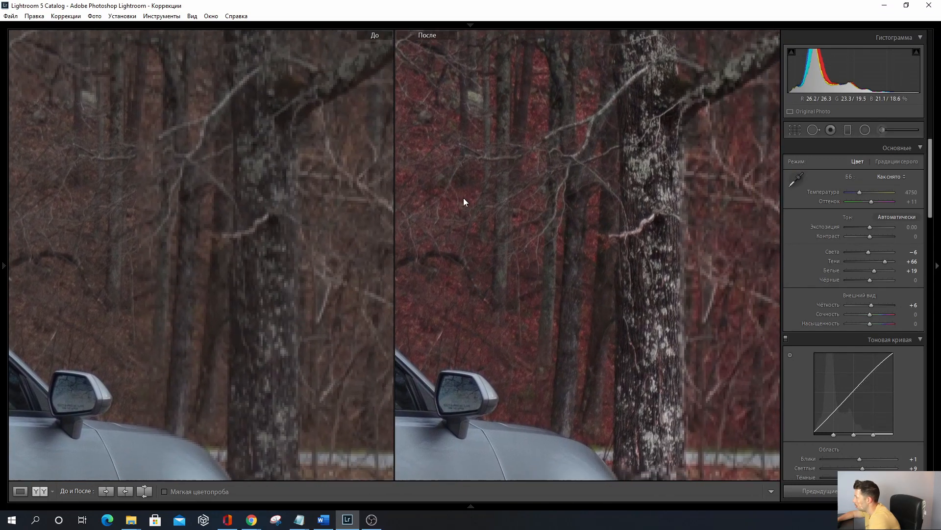
pyautogui.click(484, 236)
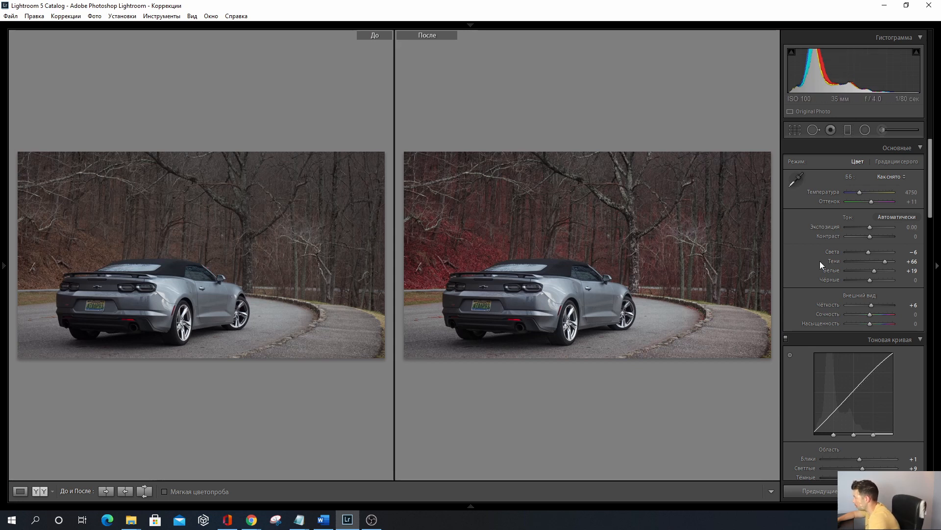
pyautogui.scroll(-5, 875, 299)
pyautogui.scroll(-3, 880, 301)
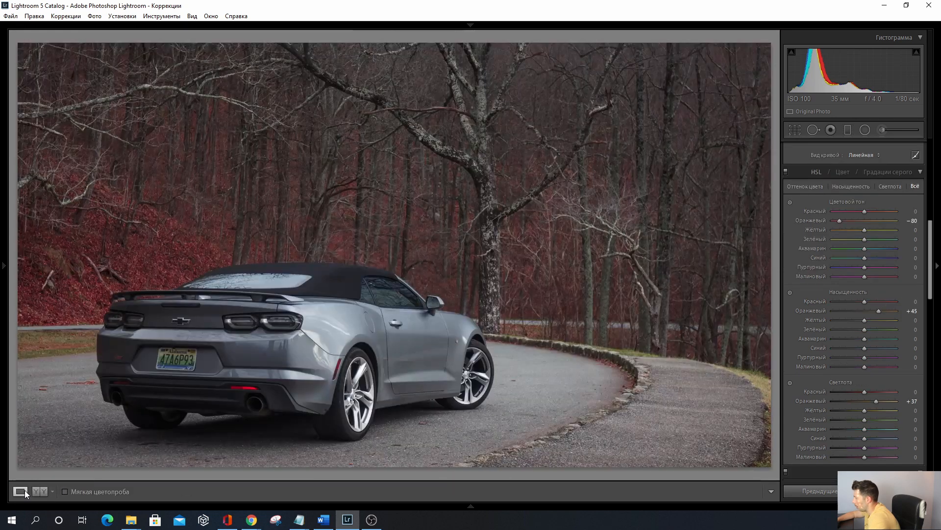
pyautogui.click(20, 490)
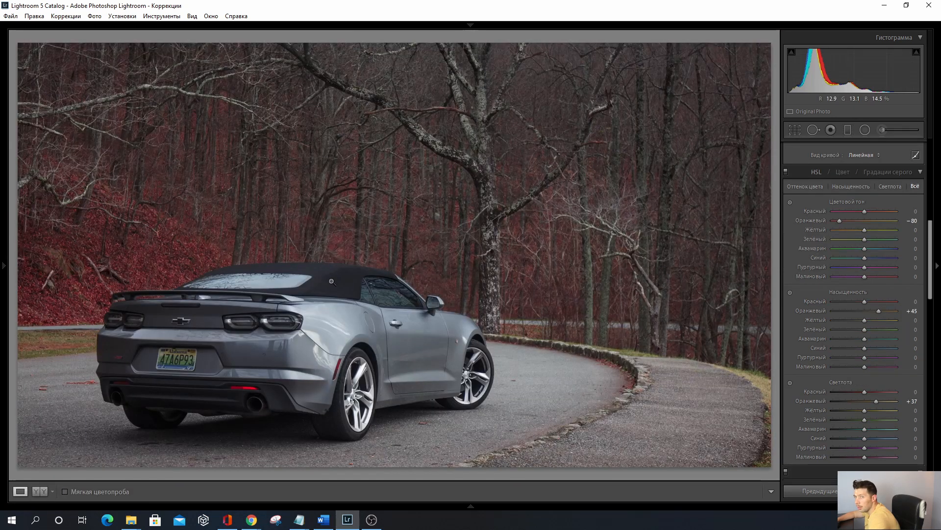
# - Open the photo of the black sedan on the beach and hide the toolbar below it
pyautogui.moveTo(314, 502)
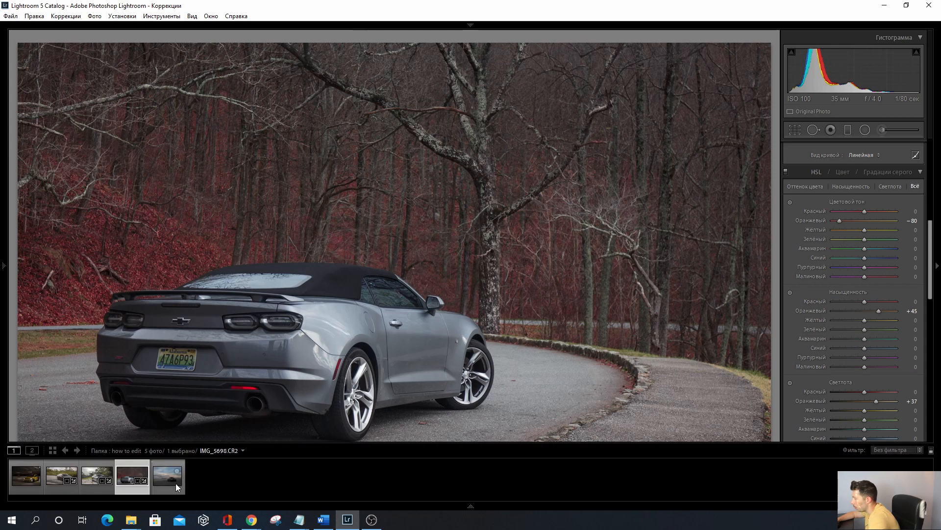
pyautogui.click(163, 480)
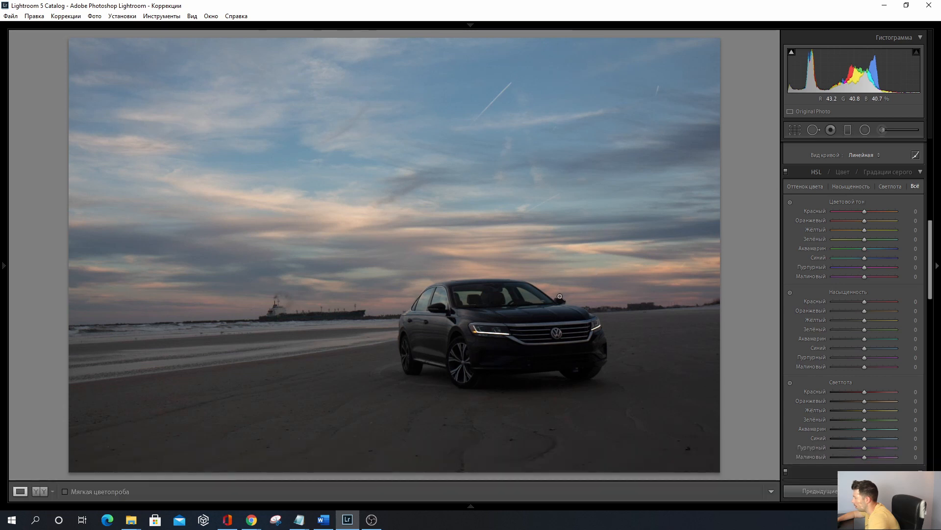
pyautogui.press('t')
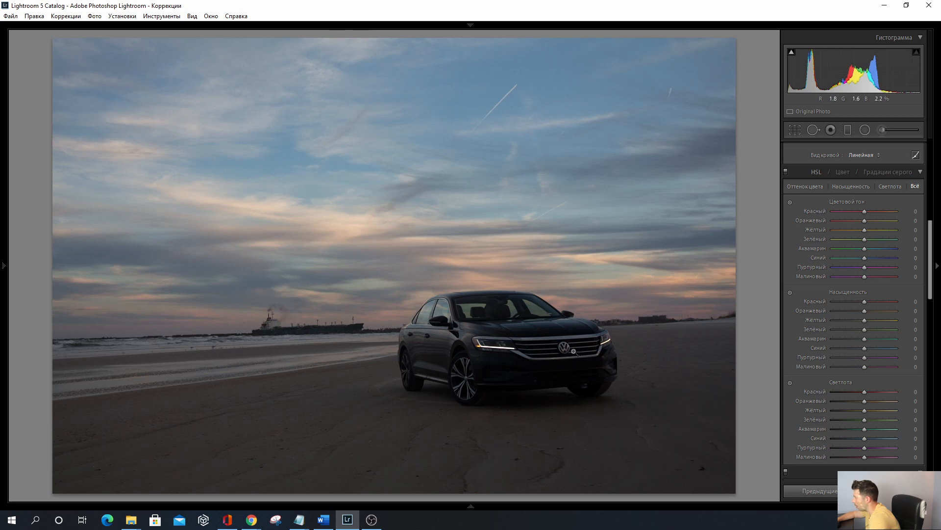
# - Crop the sedan photo to a 16 x 9 aspect ratio, adjust the framing slightly and apply the crop
pyautogui.click(795, 130)
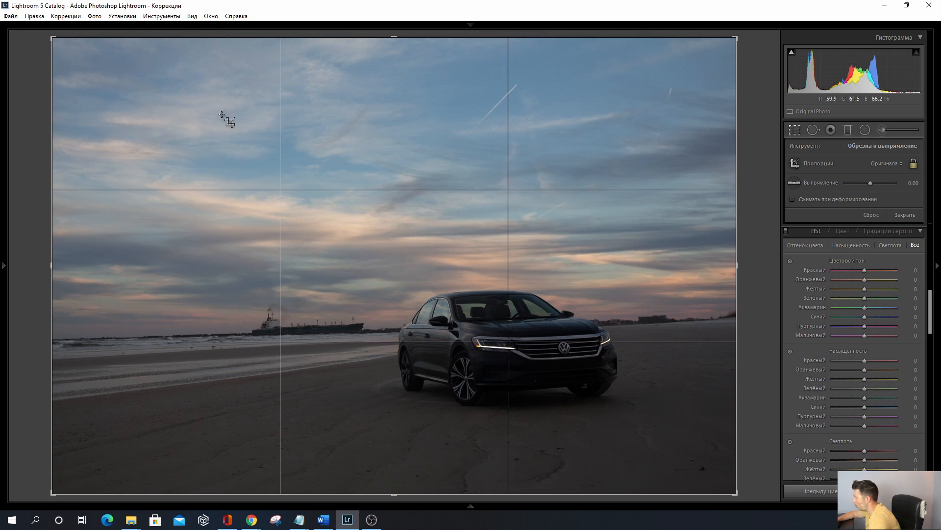
pyautogui.click(881, 164)
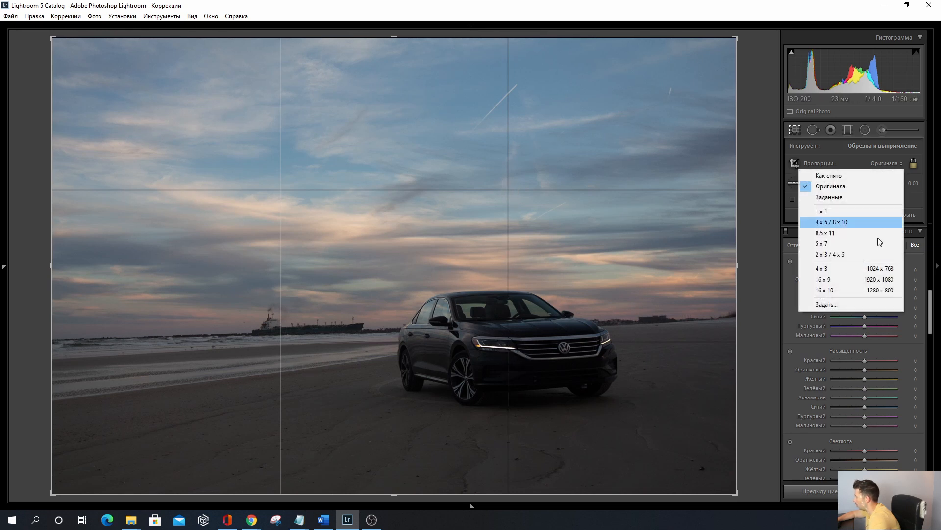
pyautogui.click(859, 280)
pyautogui.moveTo(534, 246); pyautogui.dragTo(536, 242)
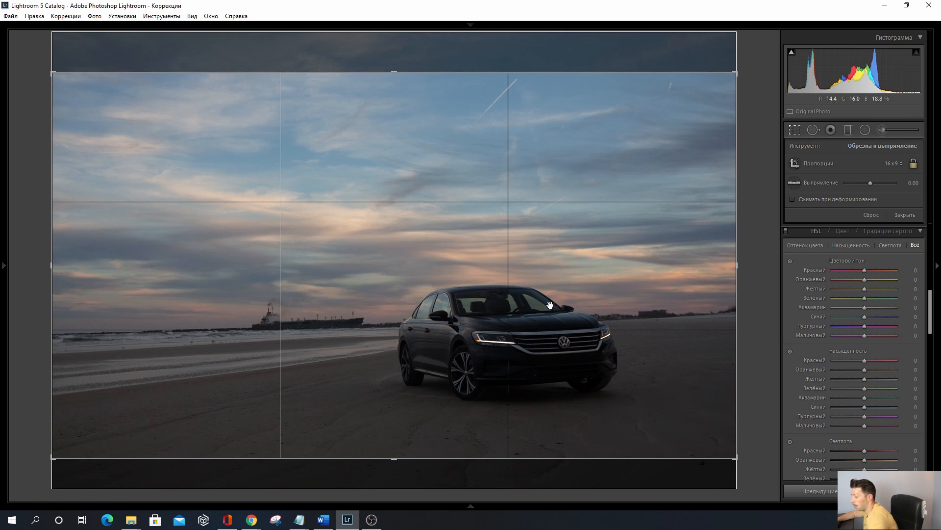
pyautogui.press('Return')
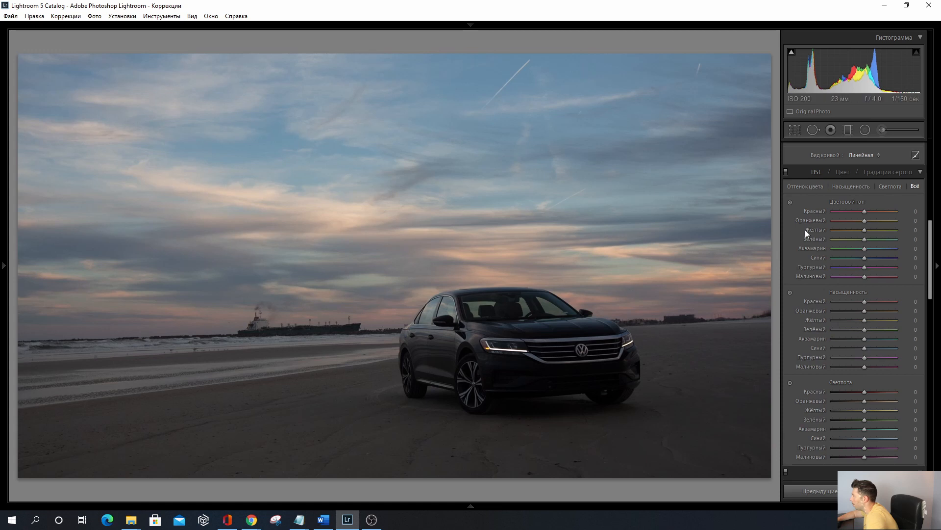
# - Change the camera calibration profile to Camera Neutral
pyautogui.moveTo(930, 252); pyautogui.dragTo(930, 431)
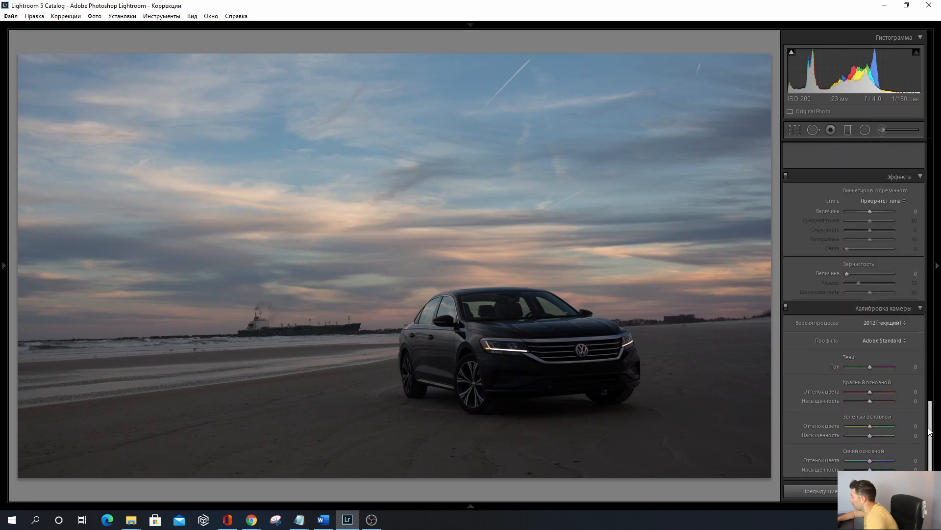
pyautogui.click(877, 341)
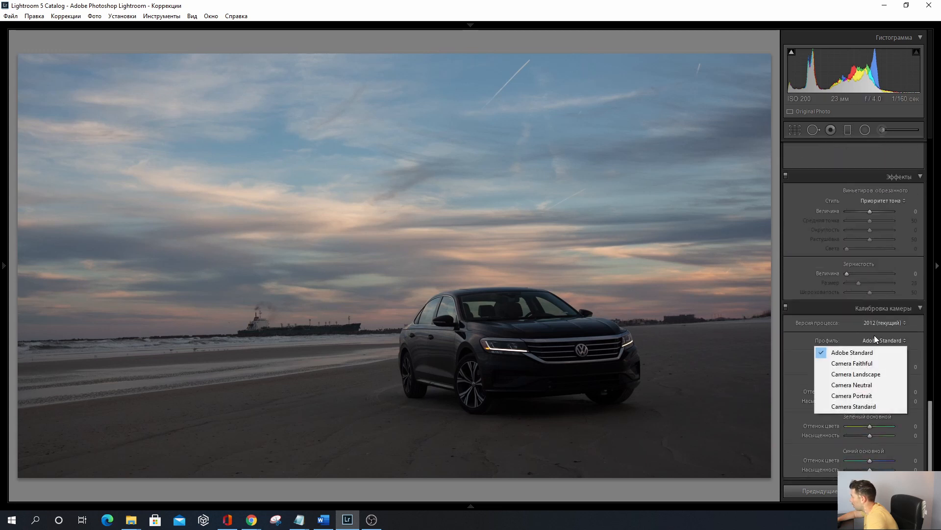
pyautogui.click(859, 386)
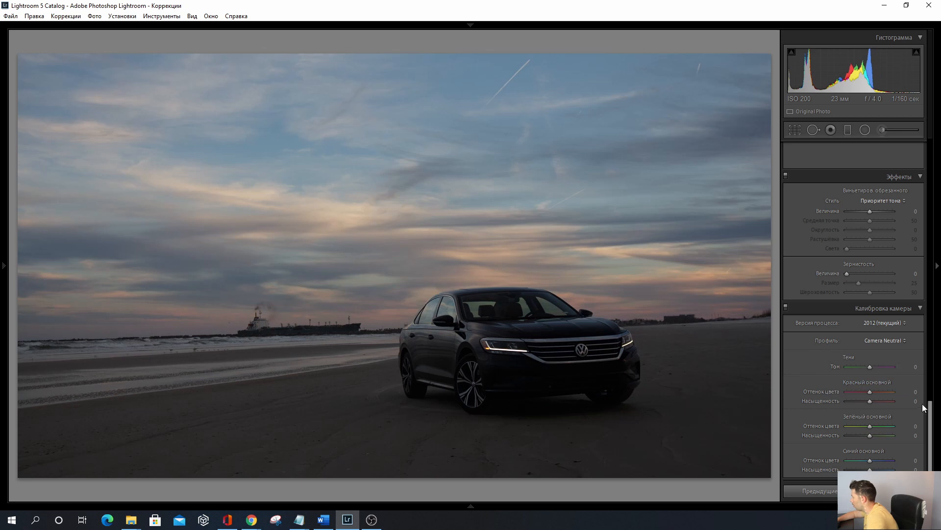
# - Raise the sedan photo's Exposure (Экспозиция) to +0.41 in the basic adjustments
pyautogui.moveTo(930, 412); pyautogui.dragTo(934, 140)
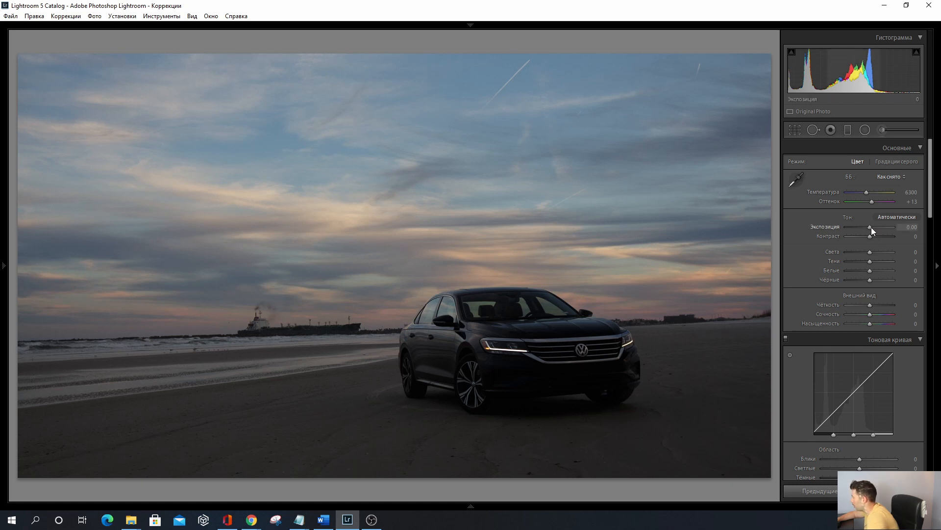
pyautogui.moveTo(871, 227); pyautogui.dragTo(872, 227)
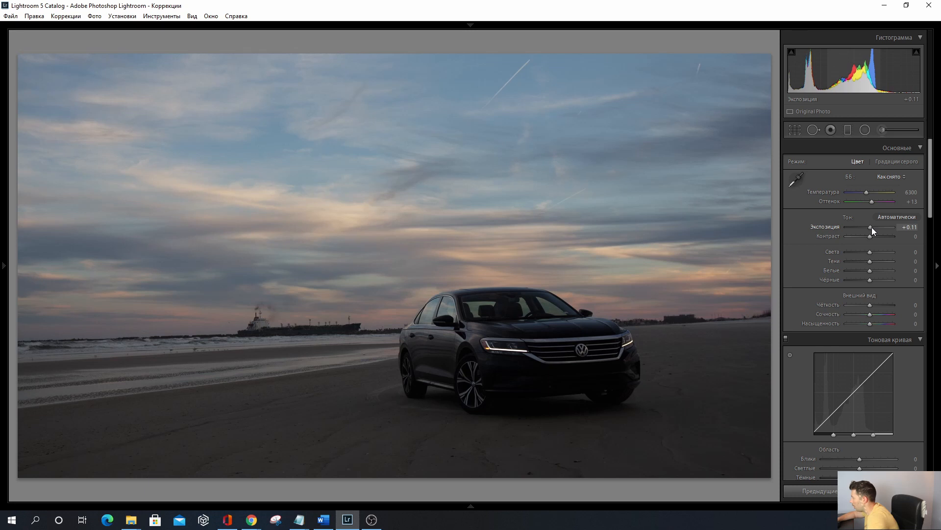
pyautogui.moveTo(871, 227); pyautogui.dragTo(872, 228)
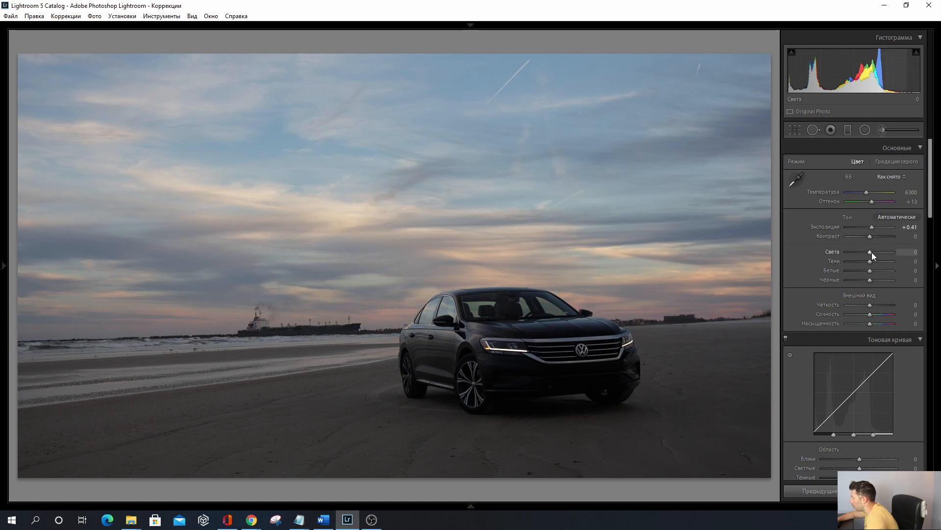
# - Set Highlights (Света) to −21, Shadows (Тени) to +89, Whites (Белые) to +21, Blacks (Чёрные) to −4 and Contrast (Контраст) to +2
pyautogui.moveTo(868, 252); pyautogui.dragTo(886, 261)
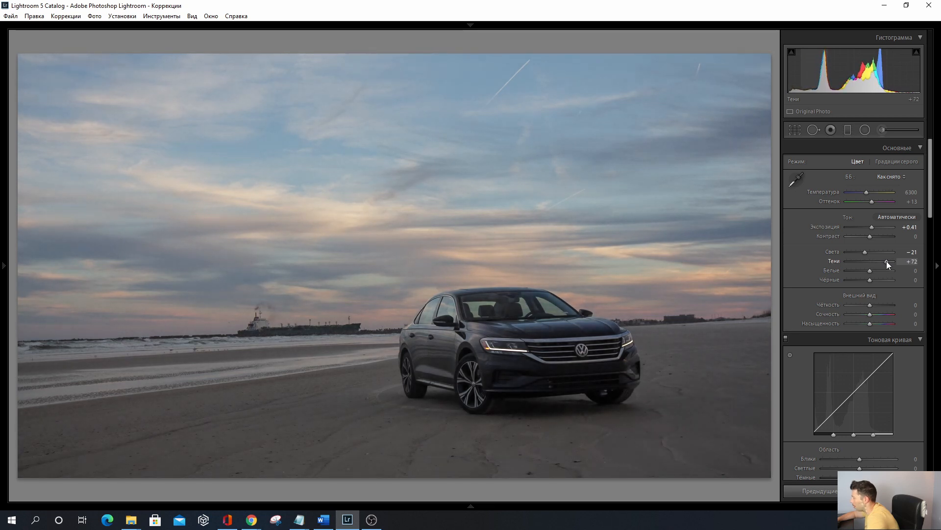
pyautogui.moveTo(887, 261)
pyautogui.mouseDown()
pyautogui.moveTo(875, 261)
pyautogui.moveTo(890, 260)
pyautogui.mouseUp()
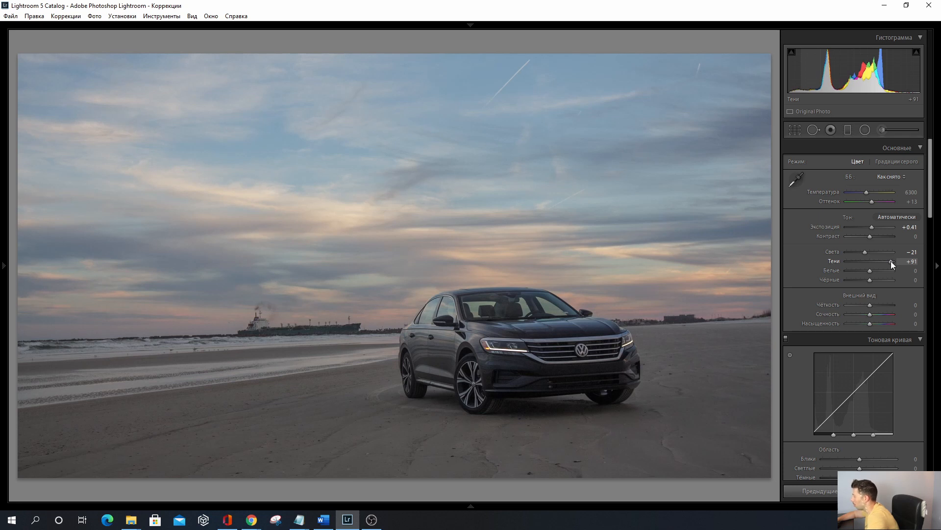
pyautogui.moveTo(890, 261); pyautogui.dragTo(887, 262)
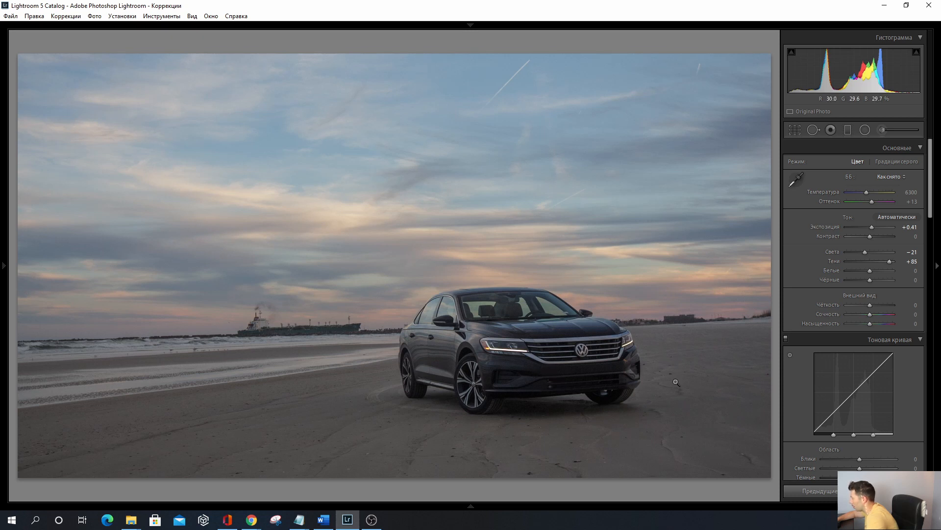
pyautogui.moveTo(890, 261); pyautogui.dragTo(871, 263)
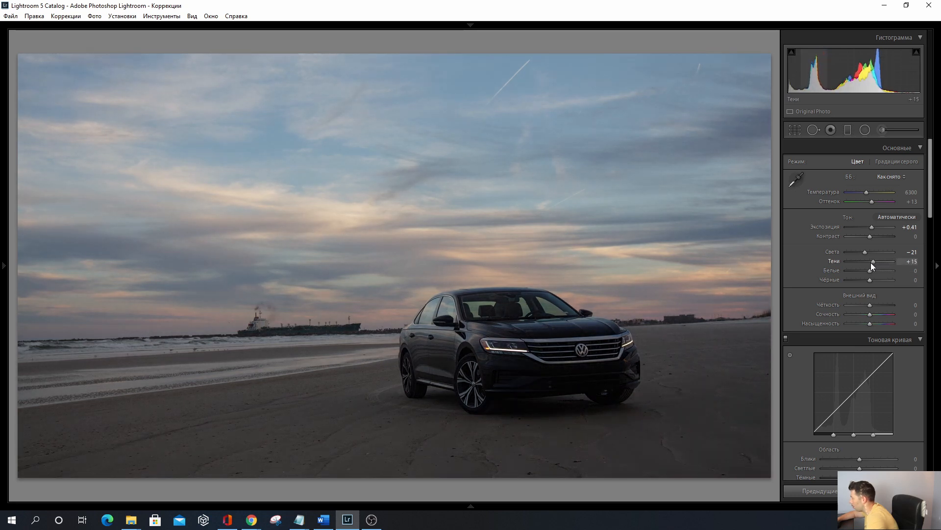
pyautogui.moveTo(871, 263)
pyautogui.mouseDown()
pyautogui.moveTo(890, 262)
pyautogui.moveTo(861, 272)
pyautogui.moveTo(881, 272)
pyautogui.moveTo(869, 281)
pyautogui.mouseUp()
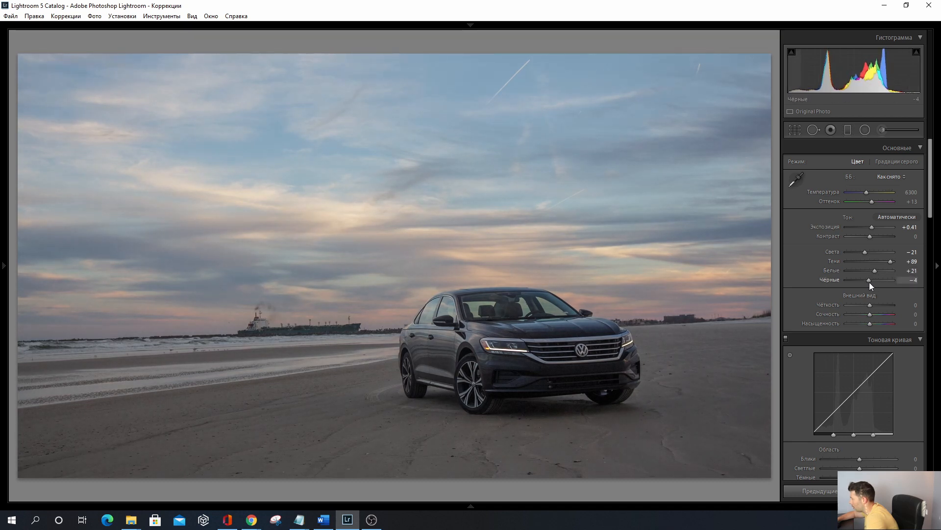
pyautogui.moveTo(870, 237)
pyautogui.mouseDown()
pyautogui.moveTo(904, 236)
pyautogui.moveTo(869, 238)
pyautogui.mouseUp()
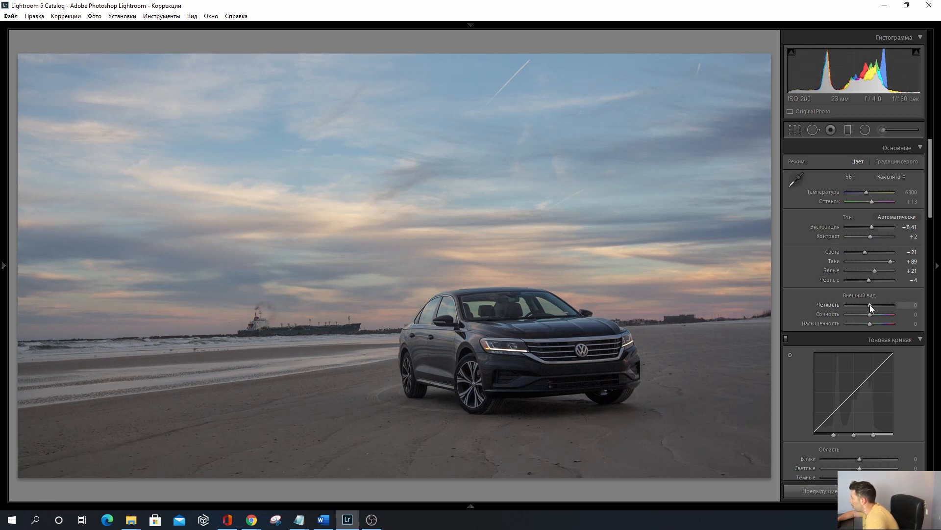
# - Test strong and weak Clarity (Чёткость) on the photo and set it to +19
pyautogui.moveTo(871, 305); pyautogui.dragTo(892, 307)
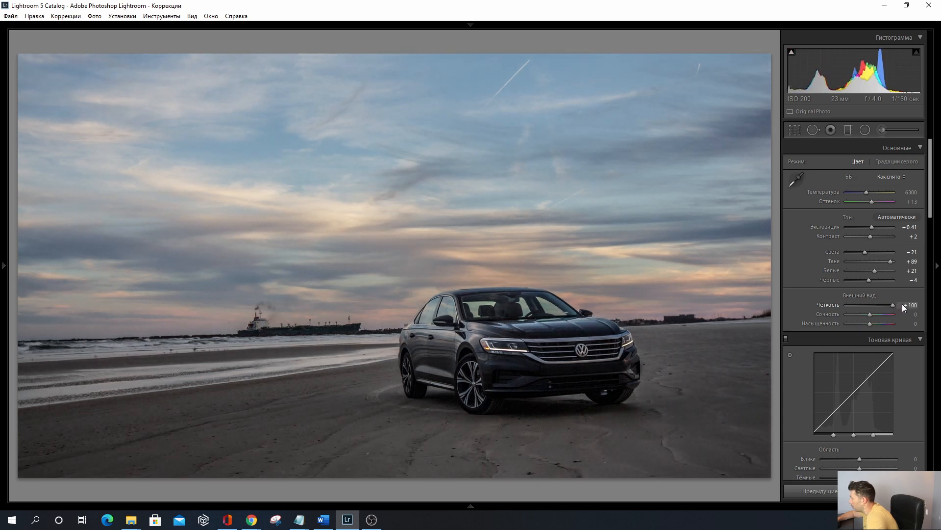
pyautogui.moveTo(899, 304); pyautogui.dragTo(880, 305)
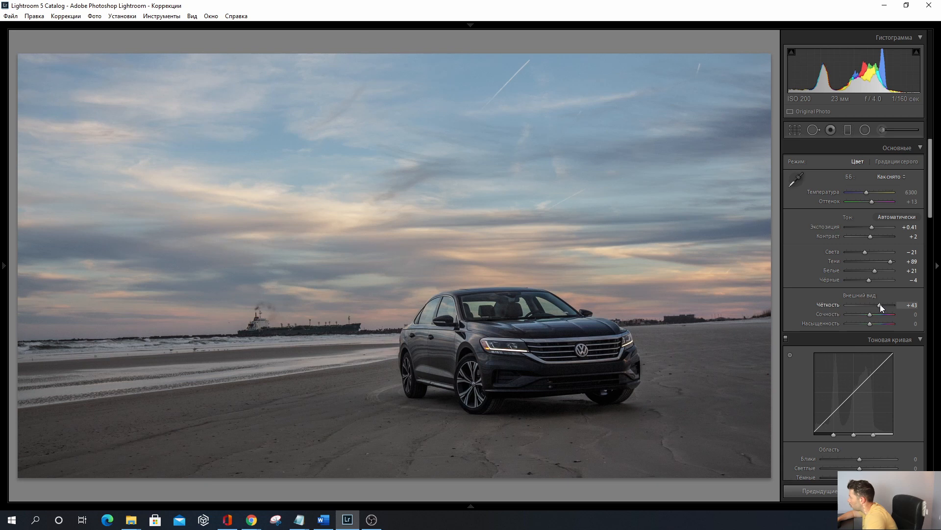
pyautogui.moveTo(879, 305); pyautogui.dragTo(873, 304)
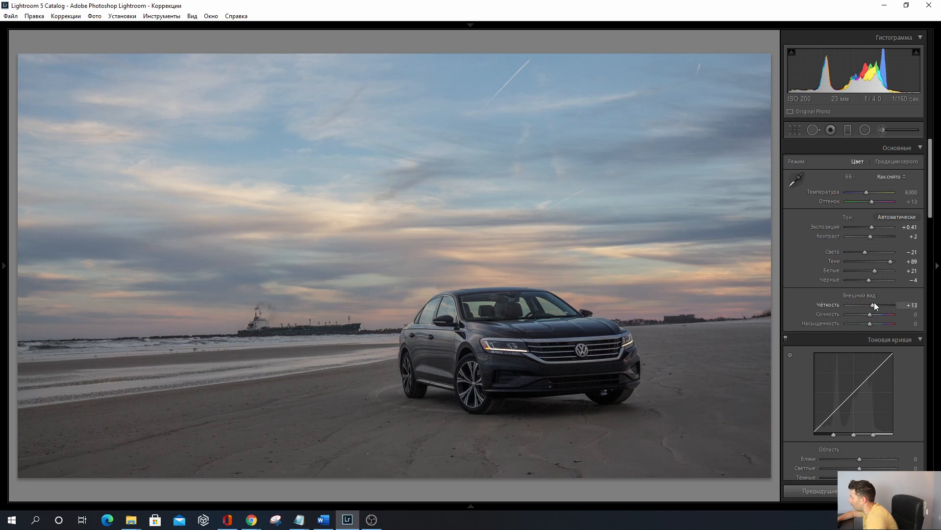
pyautogui.moveTo(873, 305); pyautogui.dragTo(875, 305)
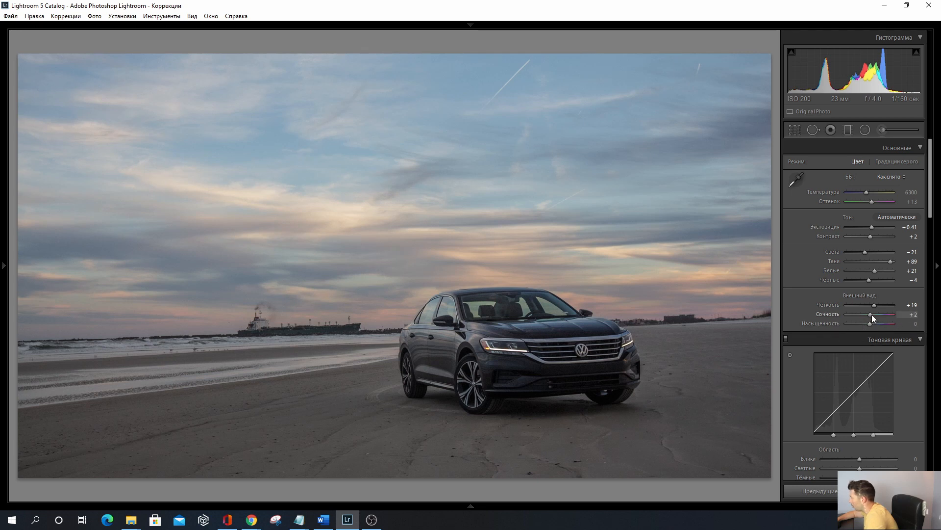
# - Set Vibrance (Сочность) to +51 and Saturation (Насыщенность) to +17 to strengthen the sky's colours
pyautogui.moveTo(875, 314); pyautogui.dragTo(887, 313)
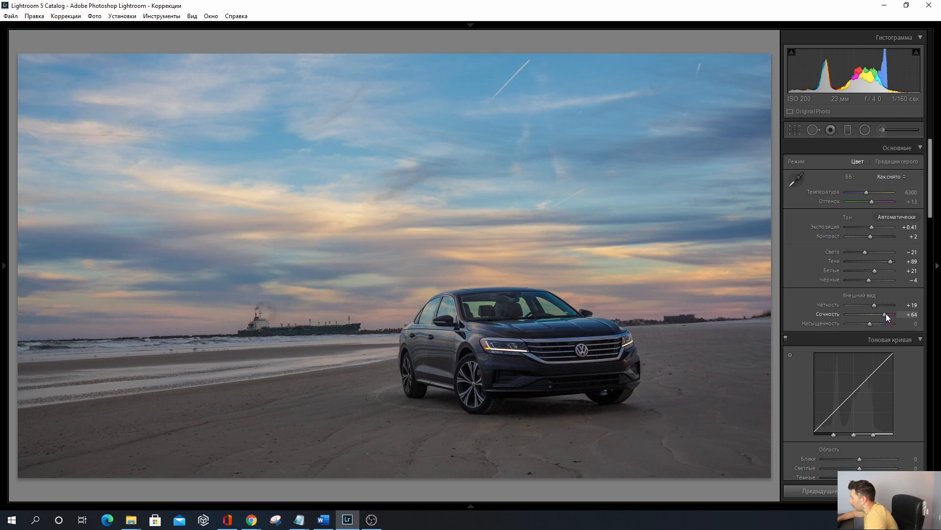
pyautogui.moveTo(887, 314); pyautogui.dragTo(884, 313)
pyautogui.moveTo(870, 323)
pyautogui.mouseDown()
pyautogui.moveTo(901, 323)
pyautogui.moveTo(877, 328)
pyautogui.mouseUp()
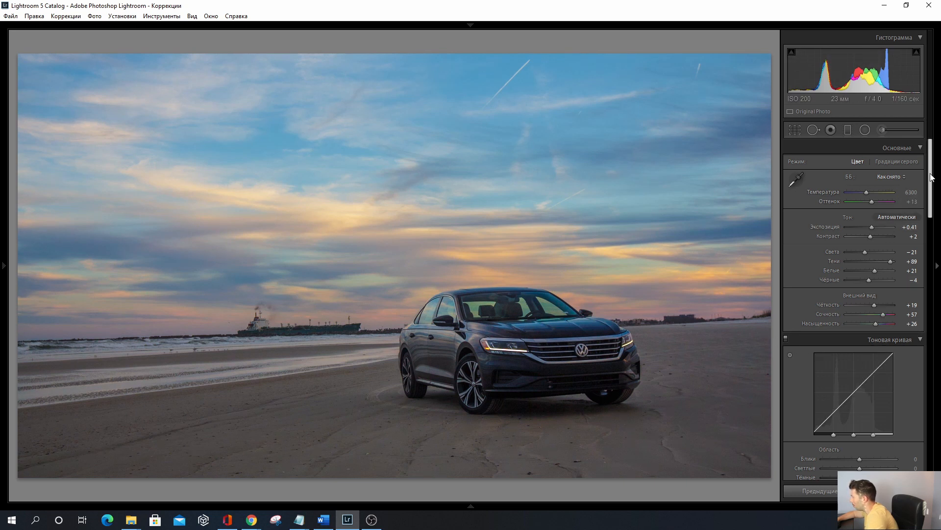
pyautogui.scroll(-3, 932, 178)
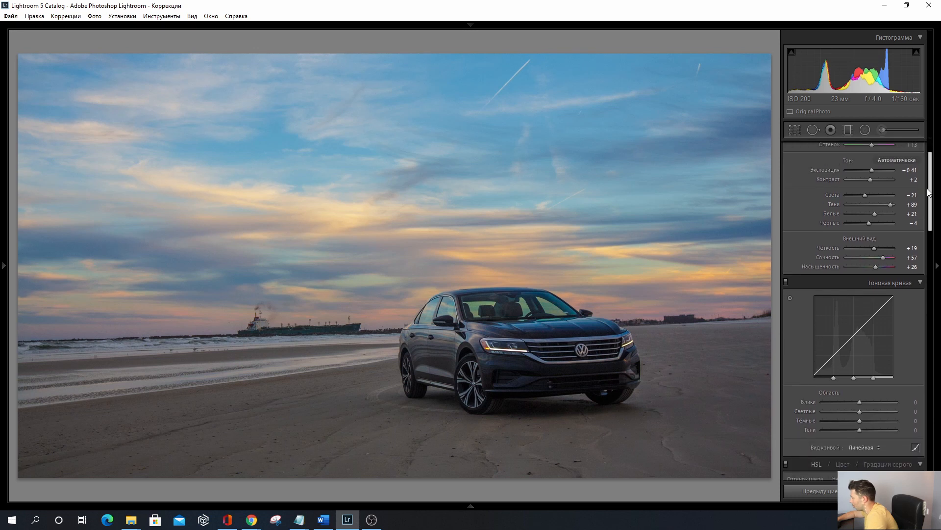
pyautogui.moveTo(875, 265); pyautogui.dragTo(874, 266)
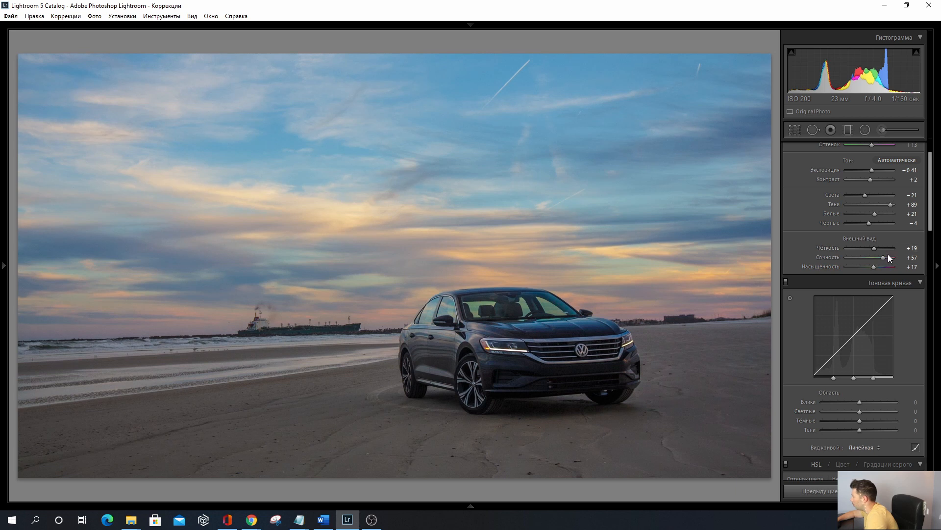
pyautogui.moveTo(883, 257); pyautogui.dragTo(881, 257)
# - Shape the tone curve with Highlights (Блики) at +22, Lights (Светлые) at +11 and Darks (Тёмные) at +14
pyautogui.scroll(-5, 860, 272)
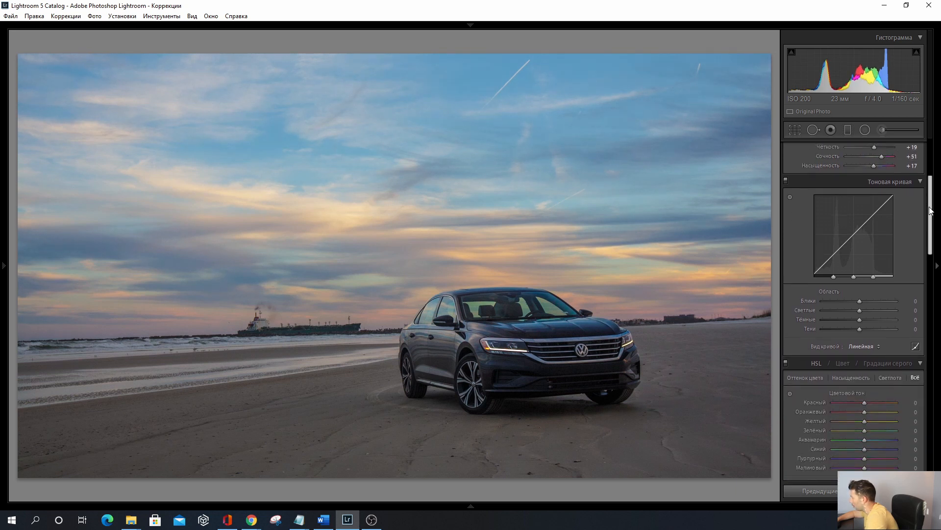
pyautogui.moveTo(861, 284)
pyautogui.mouseDown()
pyautogui.moveTo(889, 283)
pyautogui.moveTo(852, 294)
pyautogui.moveTo(864, 293)
pyautogui.mouseUp()
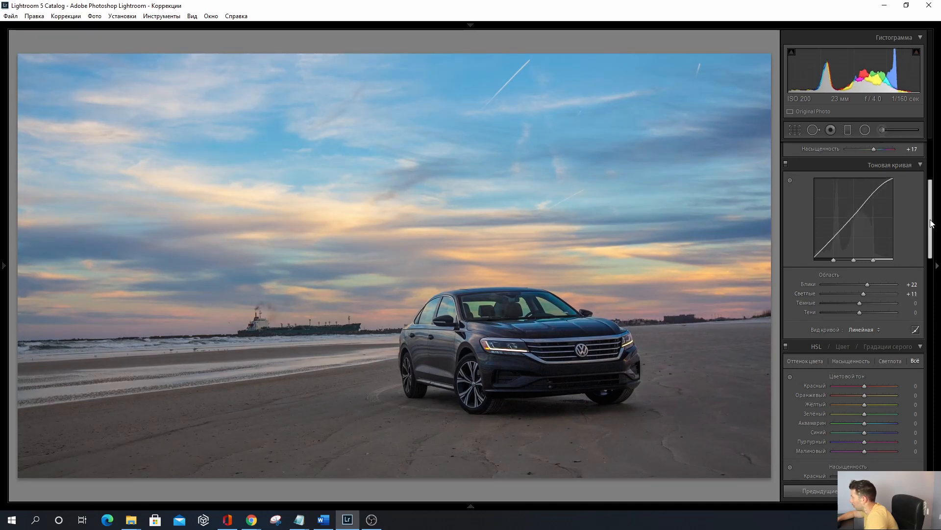
pyautogui.scroll(-3, 865, 243)
pyautogui.moveTo(863, 243); pyautogui.dragTo(862, 245)
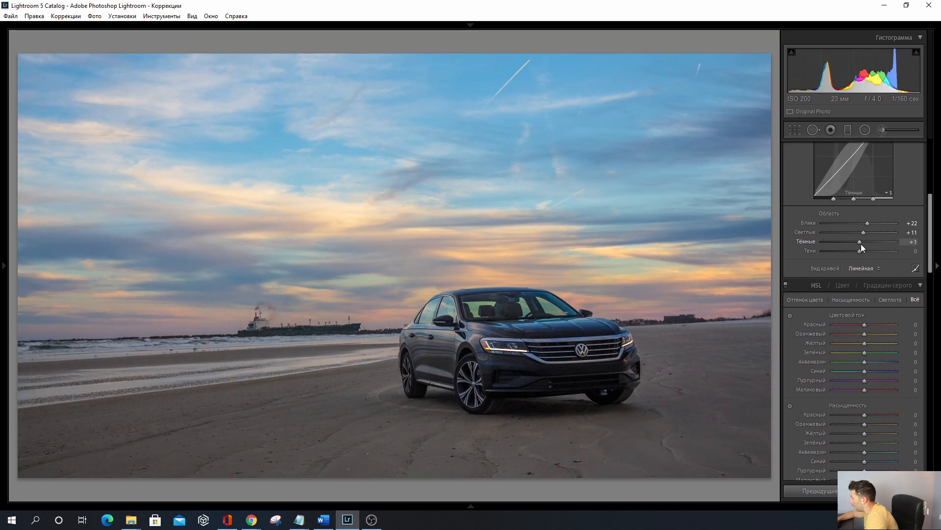
pyautogui.moveTo(861, 243); pyautogui.dragTo(860, 243)
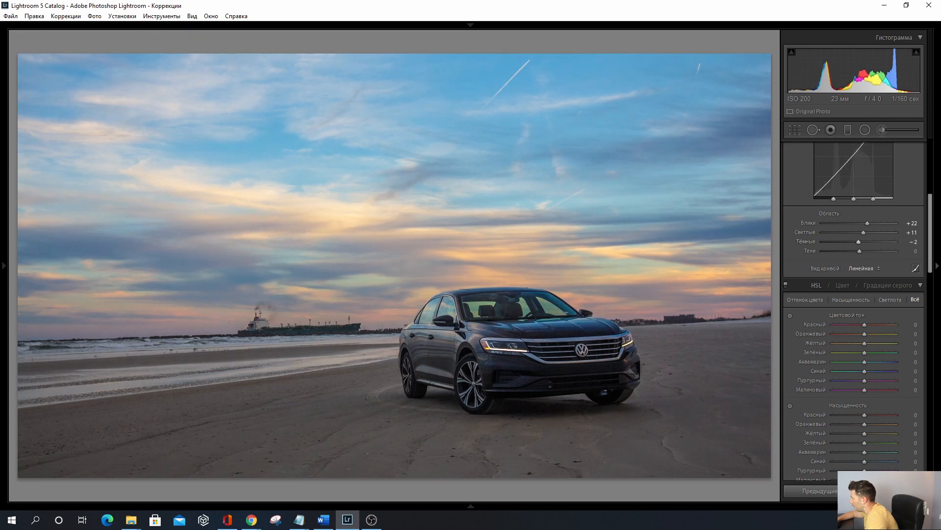
pyautogui.moveTo(931, 223); pyautogui.dragTo(931, 234)
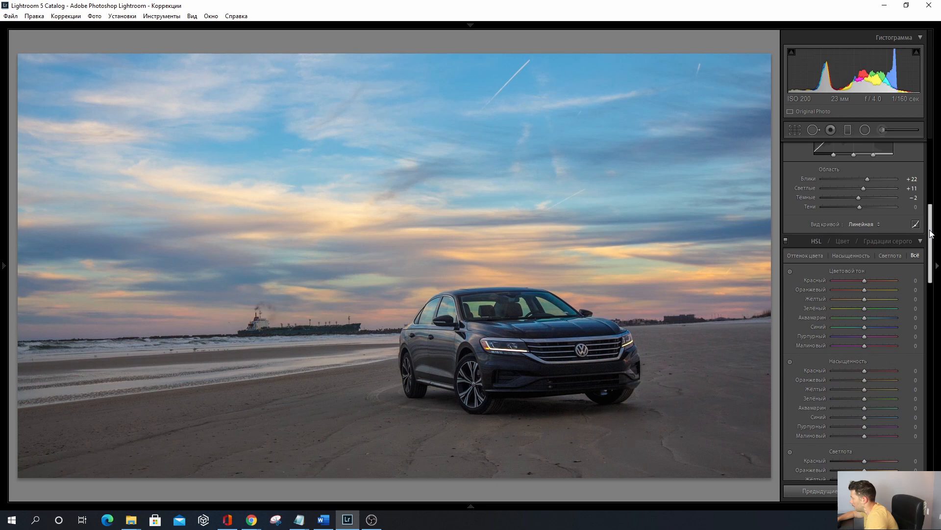
pyautogui.scroll(1, 931, 233)
pyautogui.moveTo(859, 217); pyautogui.dragTo(864, 216)
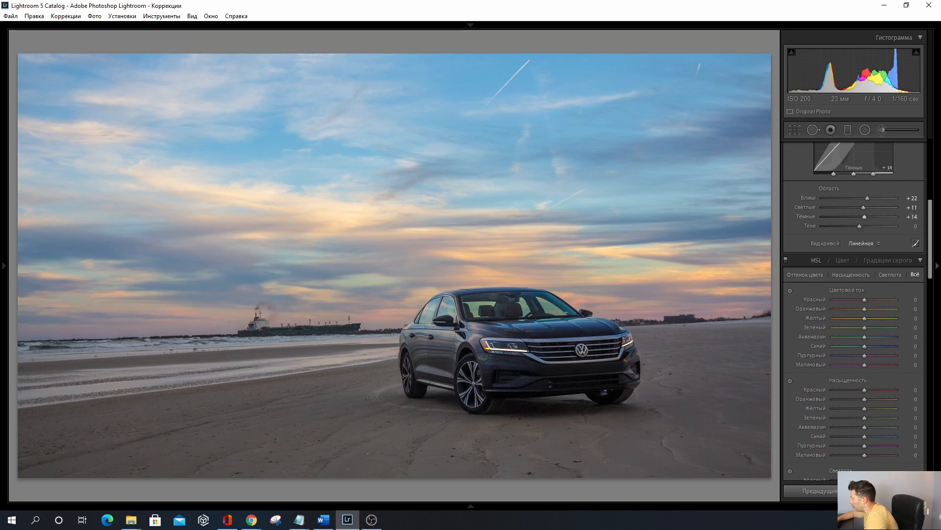
# - Try different HSL saturation and hue values for the blue tones (Синий), and reset them to 0
pyautogui.moveTo(931, 208); pyautogui.dragTo(933, 245)
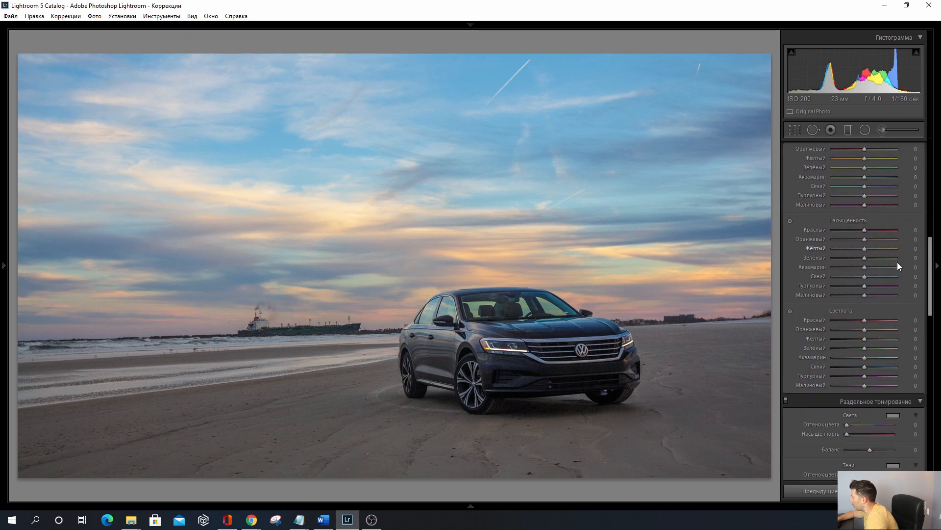
pyautogui.moveTo(866, 275)
pyautogui.mouseDown()
pyautogui.moveTo(790, 275)
pyautogui.moveTo(923, 282)
pyautogui.moveTo(865, 284)
pyautogui.mouseUp()
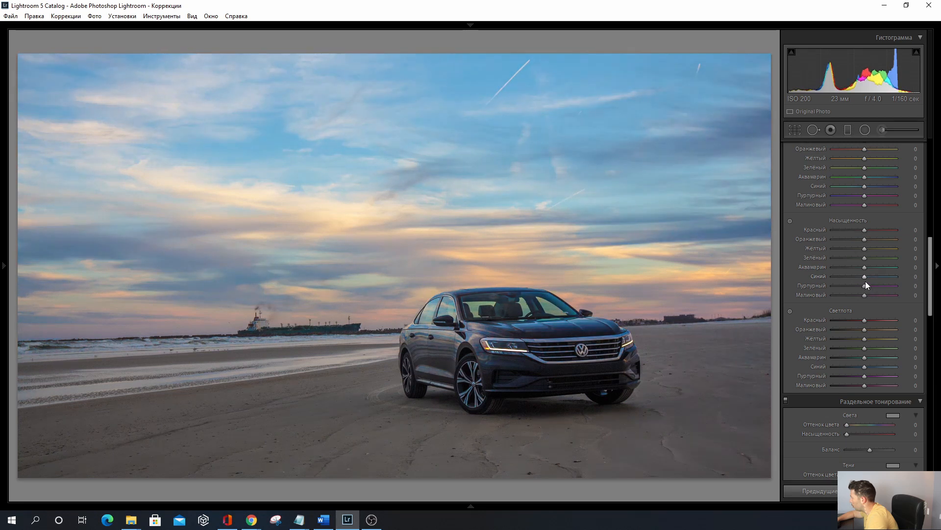
pyautogui.moveTo(865, 186); pyautogui.dragTo(822, 189)
pyautogui.doubleClick(822, 189)
pyautogui.scroll(-7, 842, 269)
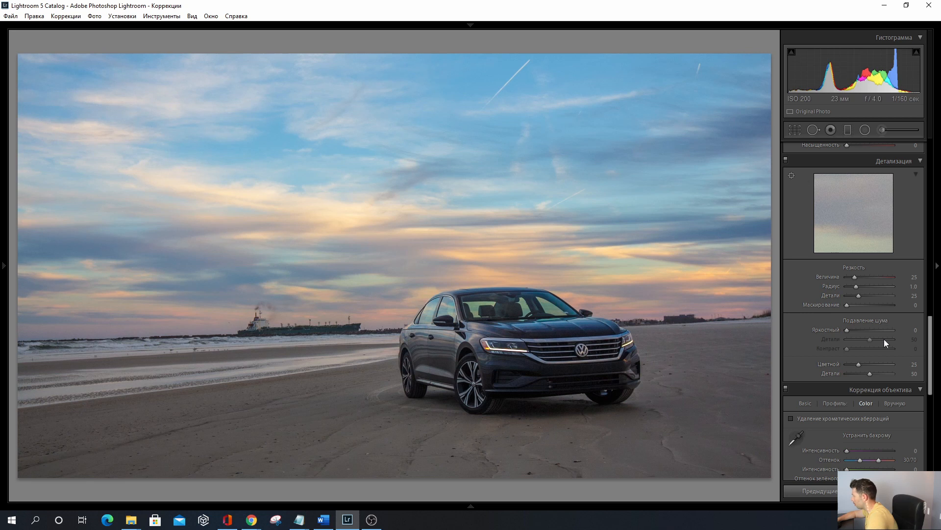
pyautogui.moveTo(932, 330); pyautogui.dragTo(933, 179)
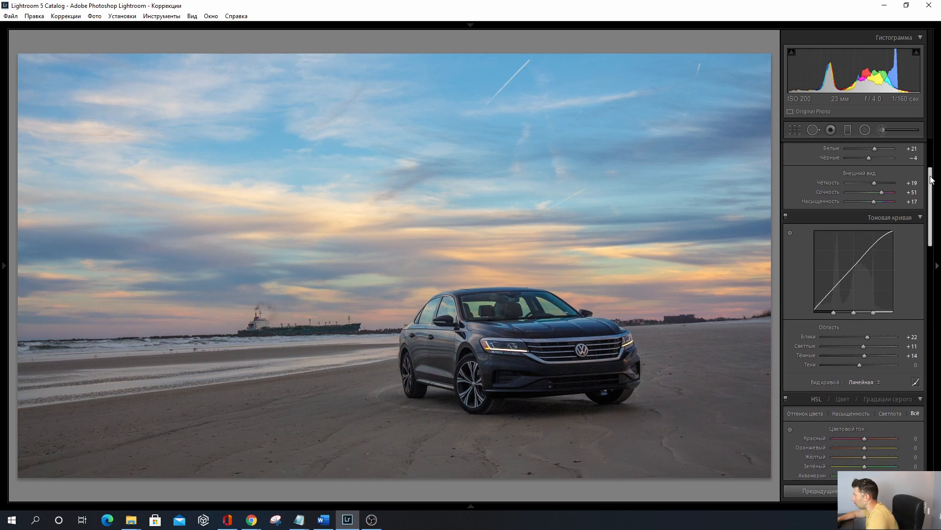
pyautogui.moveTo(931, 179); pyautogui.dragTo(930, 152)
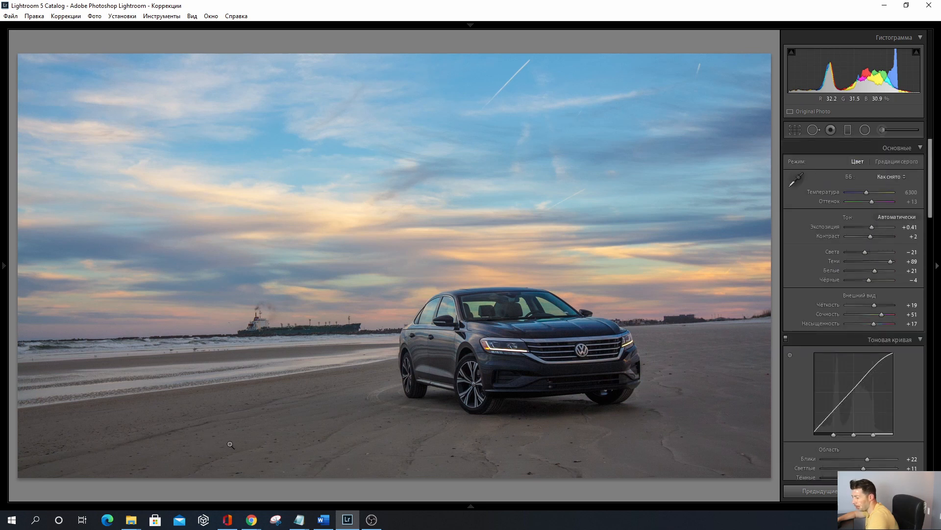
# - Compare the before and after versions of the sedan photo side by side, examining the car's front and headlight up close
pyautogui.press('t')
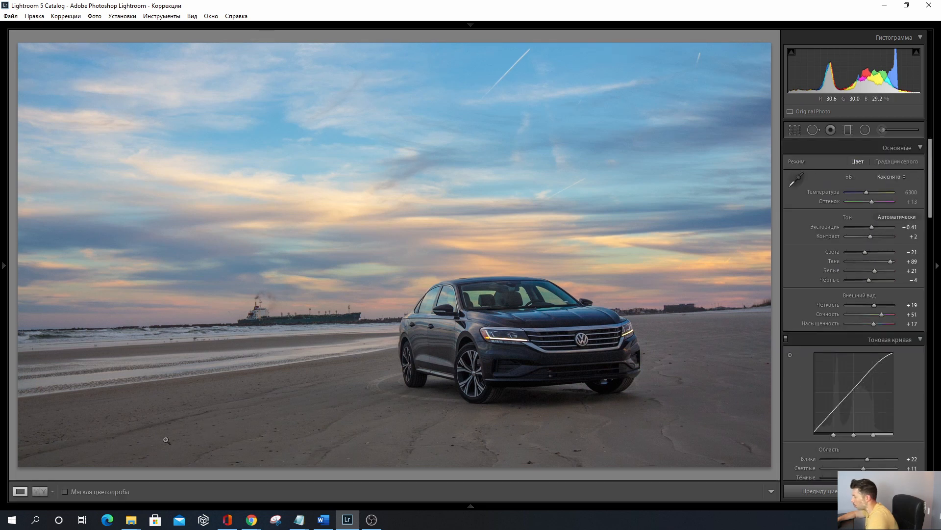
pyautogui.click(36, 490)
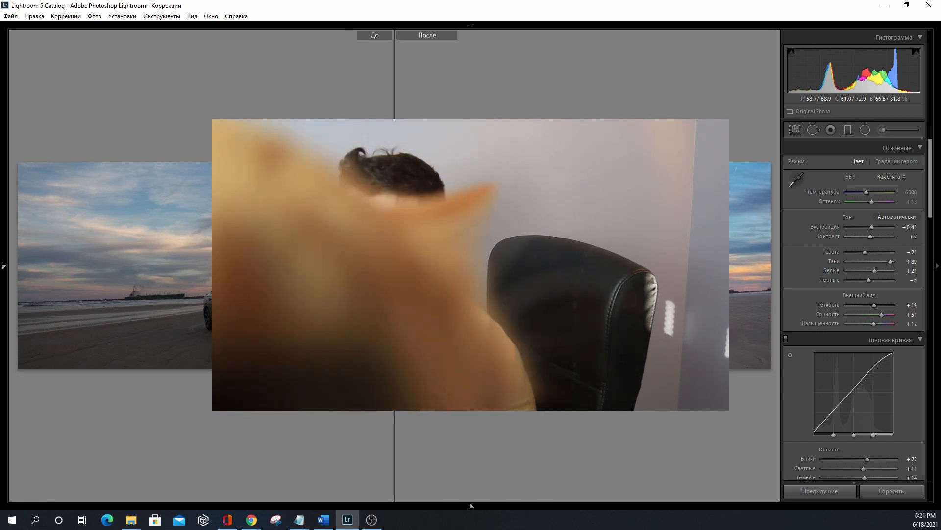
pyautogui.click(676, 312)
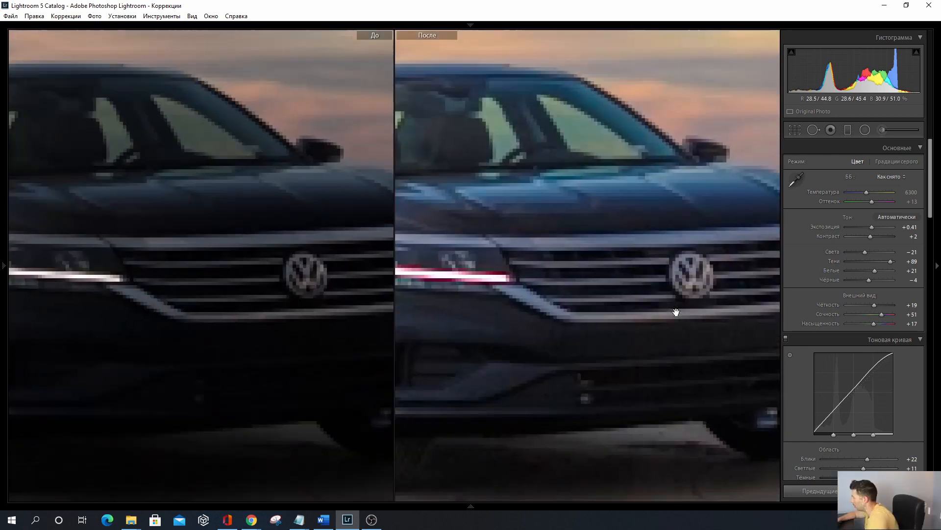
pyautogui.moveTo(546, 287); pyautogui.dragTo(638, 287)
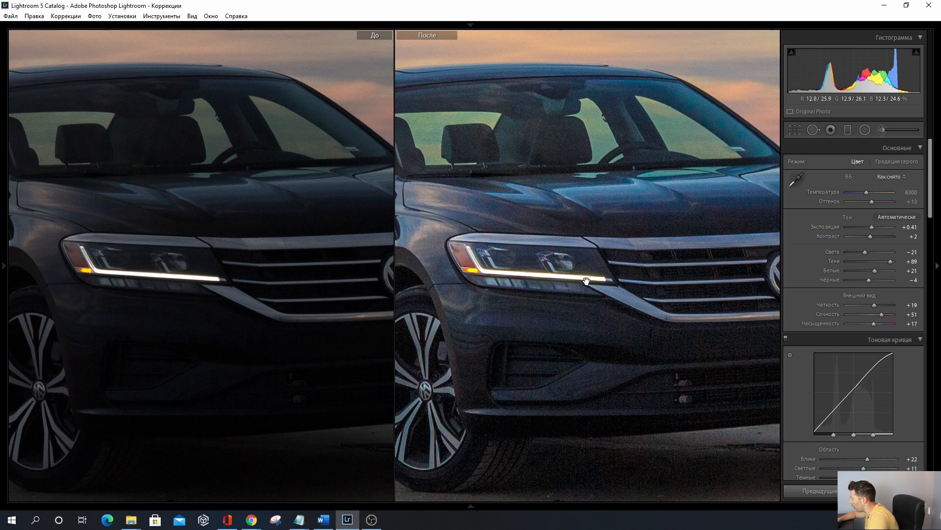
# - Enable chromatic aberration removal (Удаление хроматических аберраций), try the green defringe intensity and reset it to 0
pyautogui.moveTo(930, 196); pyautogui.dragTo(931, 392)
pyautogui.click(791, 334)
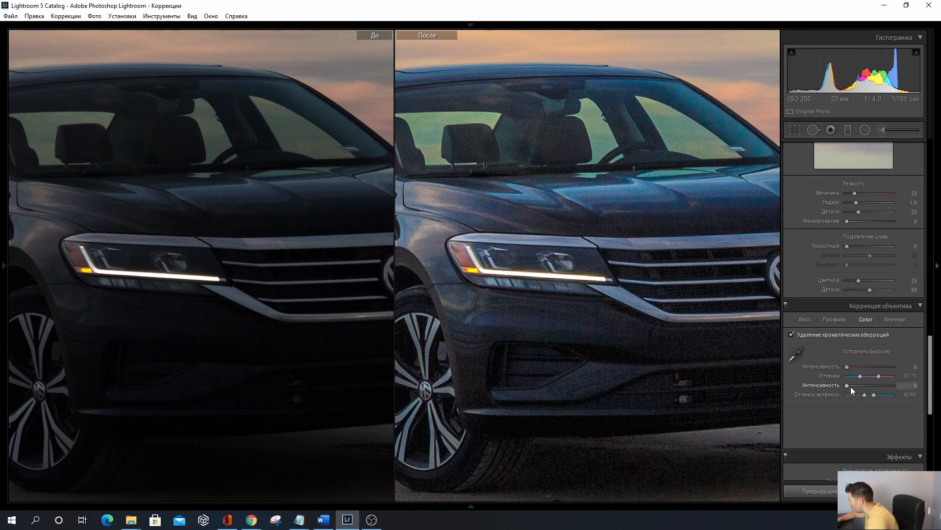
pyautogui.moveTo(851, 387); pyautogui.dragTo(861, 387)
pyautogui.doubleClick(879, 388)
pyautogui.click(898, 386)
pyautogui.press('Return')
pyautogui.click(660, 241)
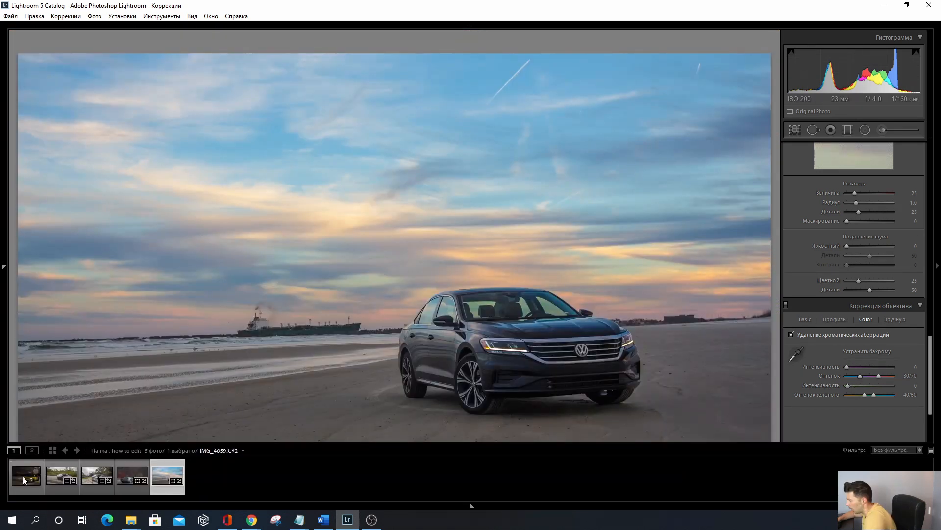
# - Open the yellow car photo in the parking garage and set its camera calibration profile (Профиль) to Camera Neutral
pyautogui.click(23, 476)
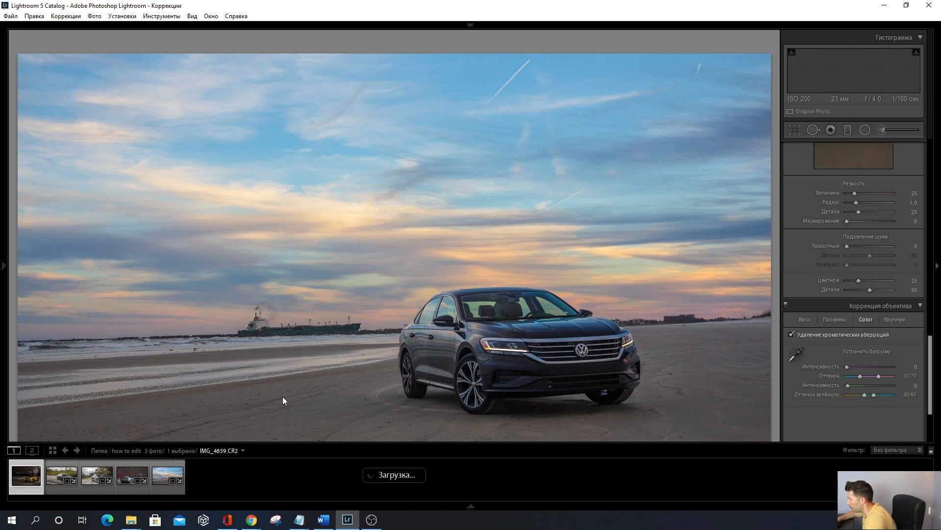
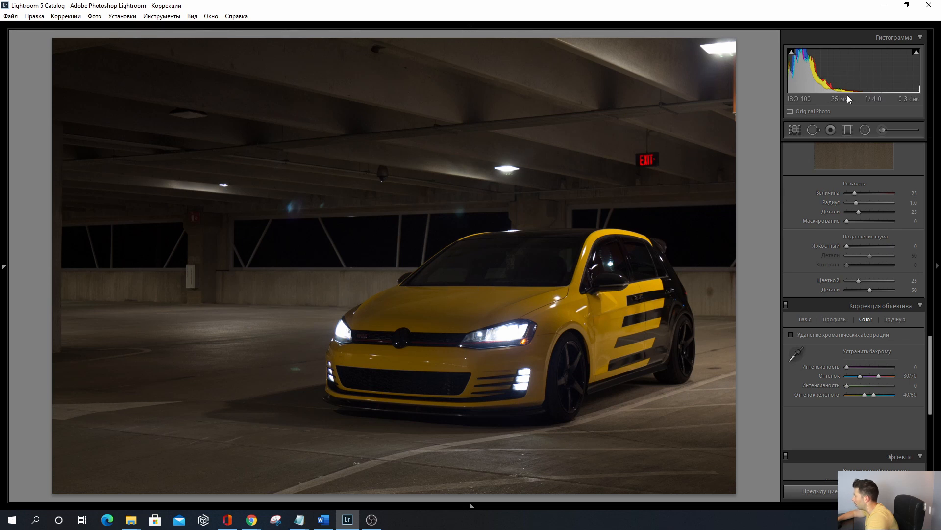
pyautogui.scroll(-5, 904, 287)
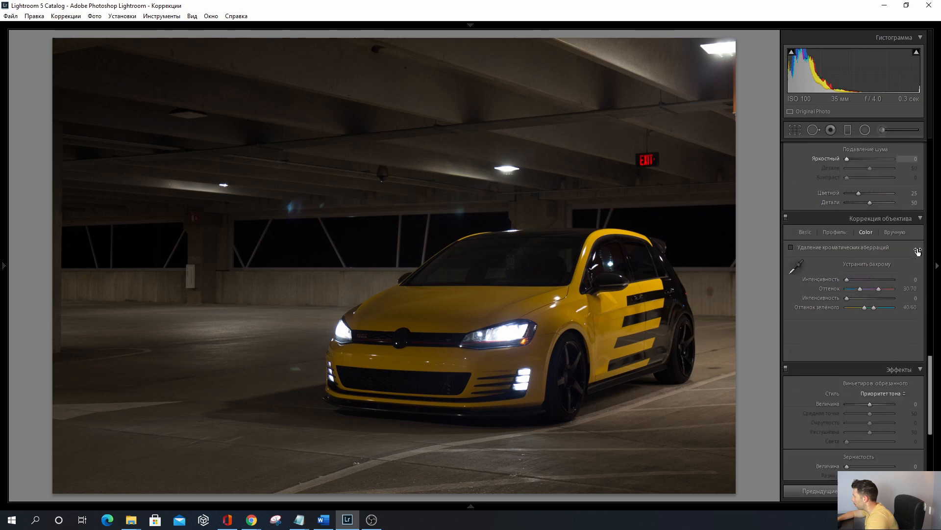
pyautogui.click(883, 341)
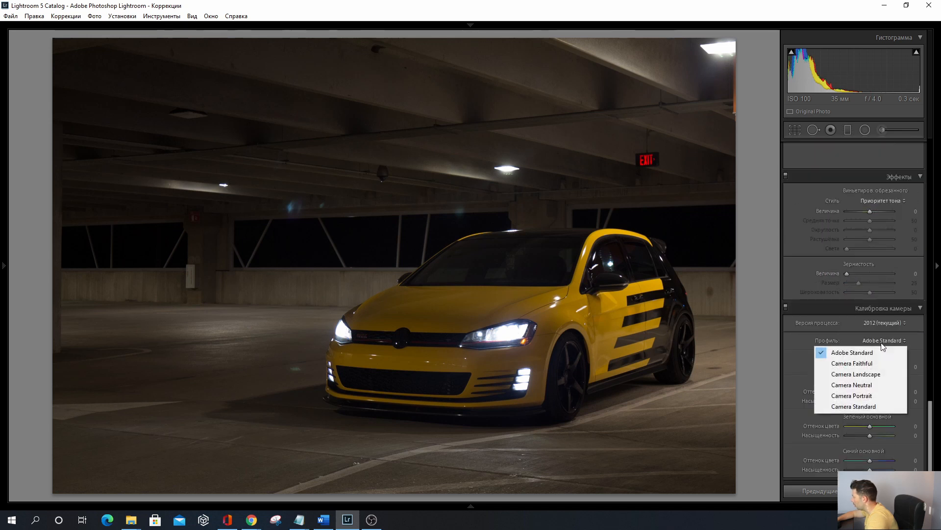
pyautogui.click(872, 388)
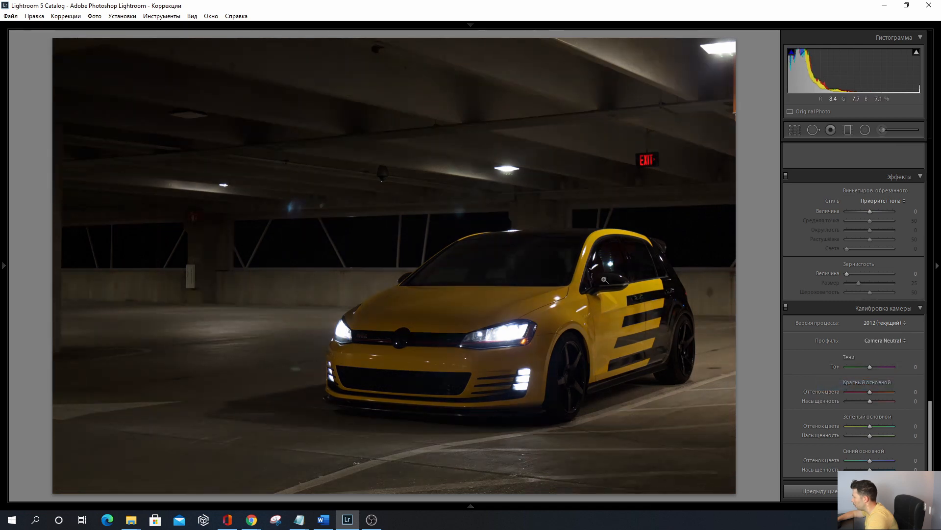
# - Crop the yellow car photo to the 16 x 9 aspect ratio, keeping the full width of the frame
pyautogui.scroll(4, 808, 202)
pyautogui.scroll(7, 808, 202)
pyautogui.click(935, 225)
pyautogui.click(935, 225)
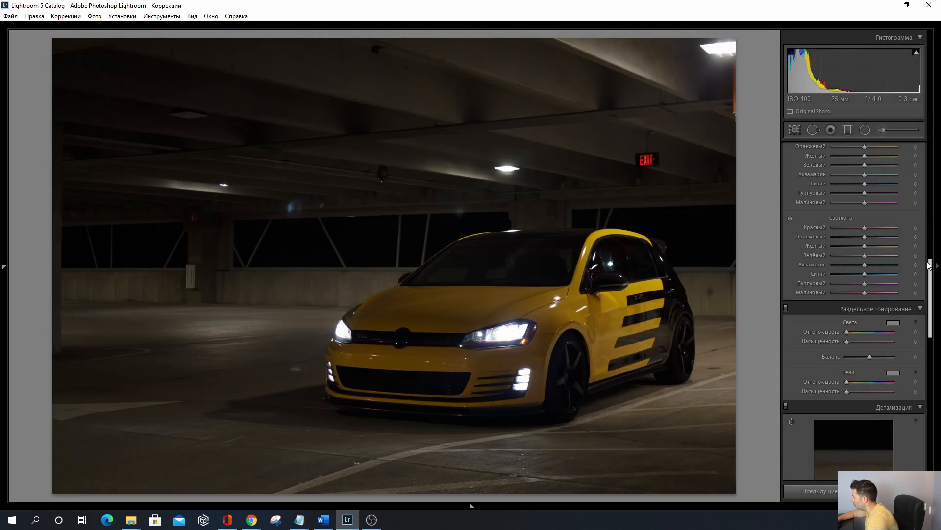
pyautogui.moveTo(931, 280); pyautogui.dragTo(934, 148)
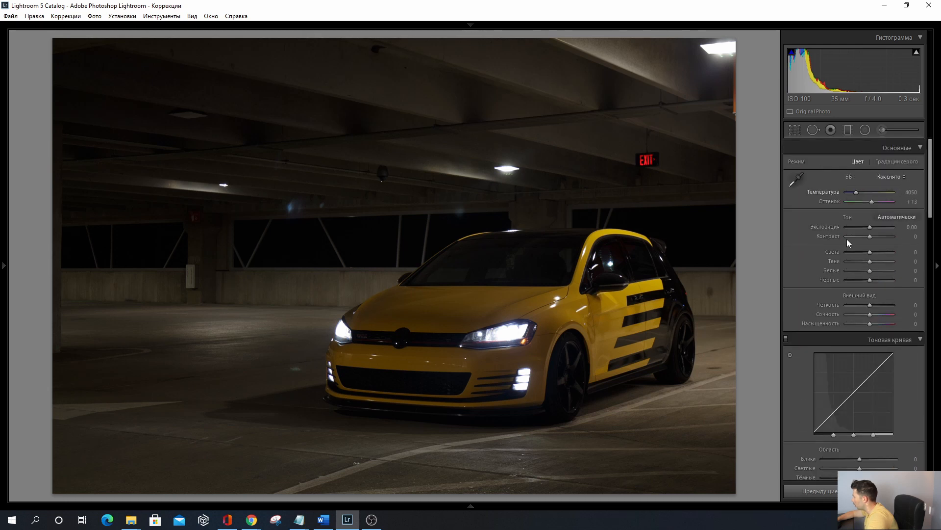
pyautogui.click(795, 130)
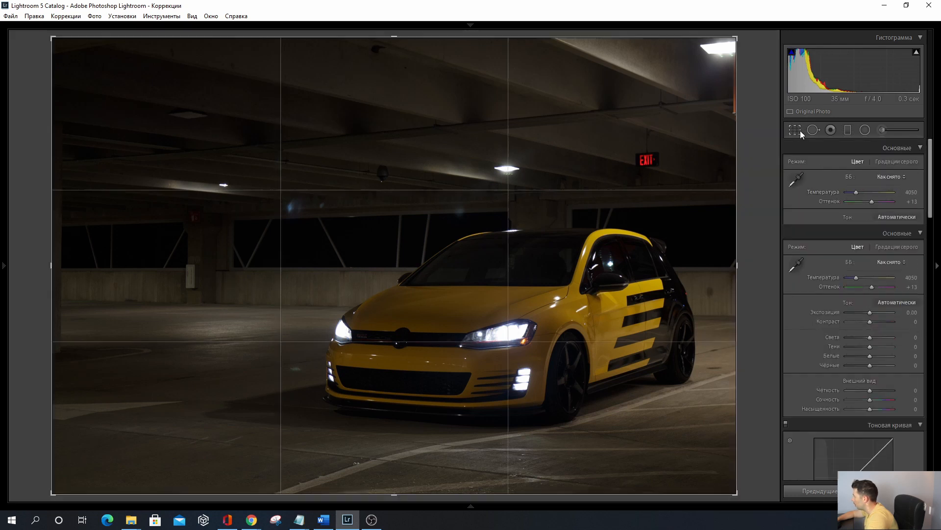
pyautogui.click(883, 163)
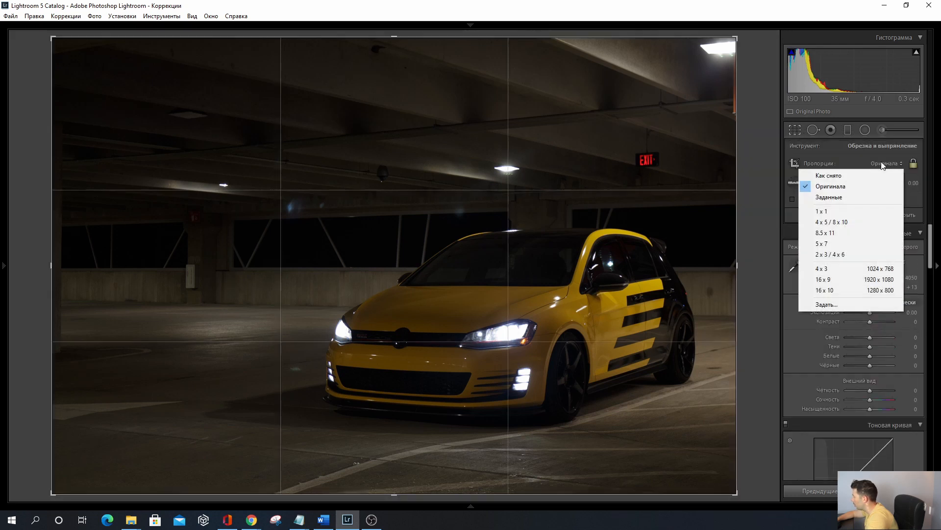
pyautogui.click(839, 278)
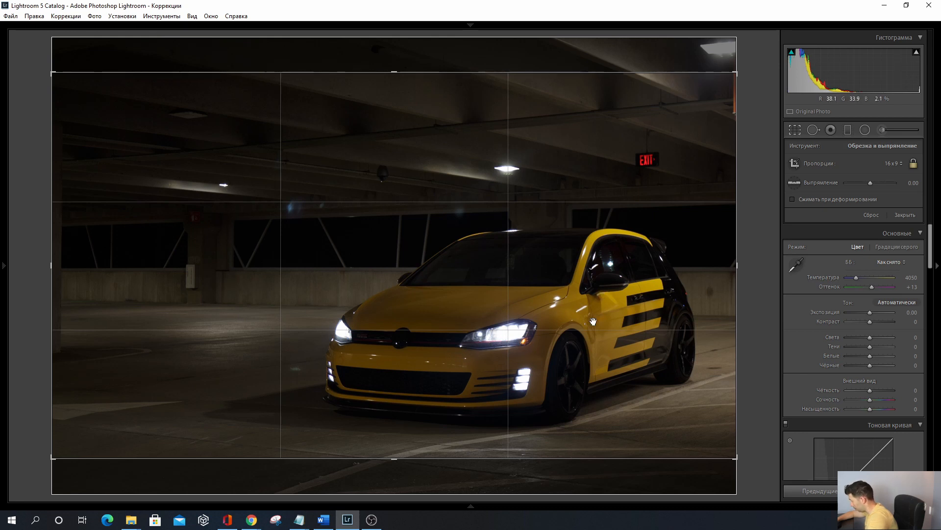
pyautogui.press('Return')
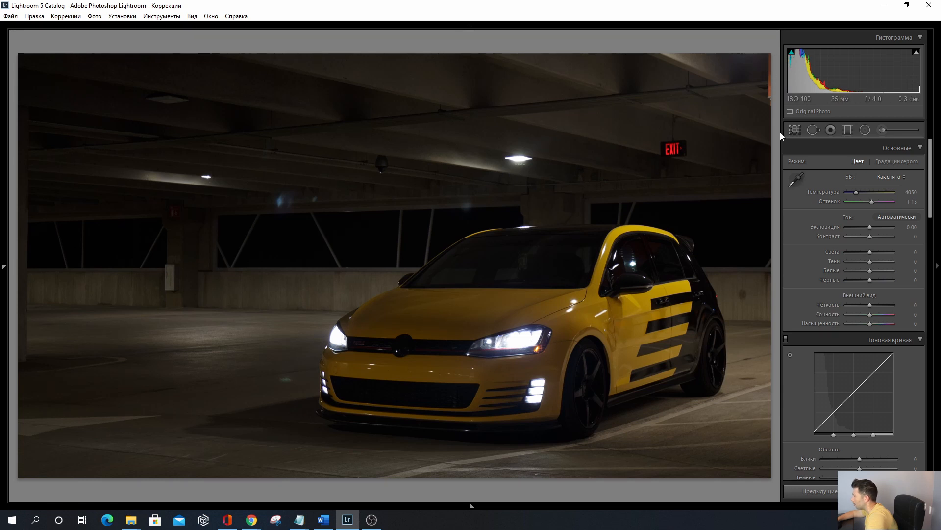
# - Tighten the 16 x 9 crop slightly to cut off the orange strip at the photo's upper right edge
pyautogui.click(794, 129)
pyautogui.moveTo(739, 73); pyautogui.dragTo(734, 72)
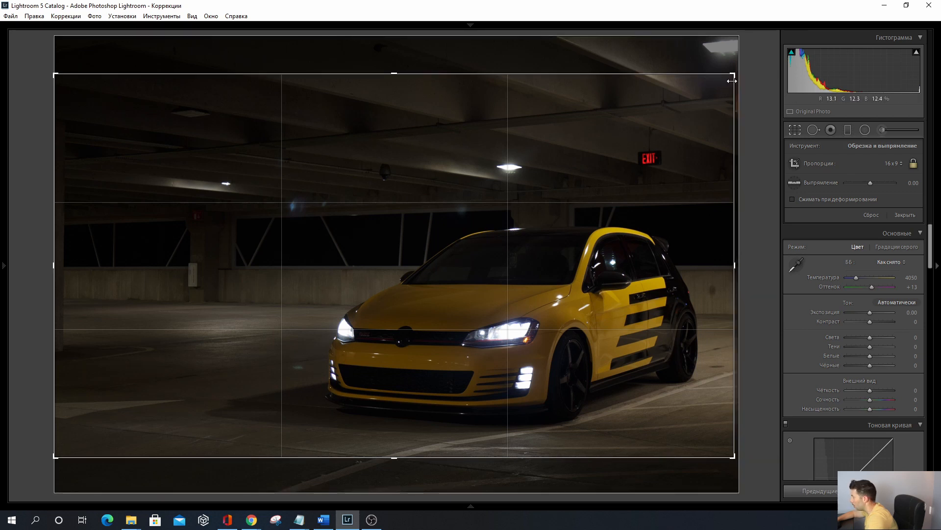
pyautogui.press('Return')
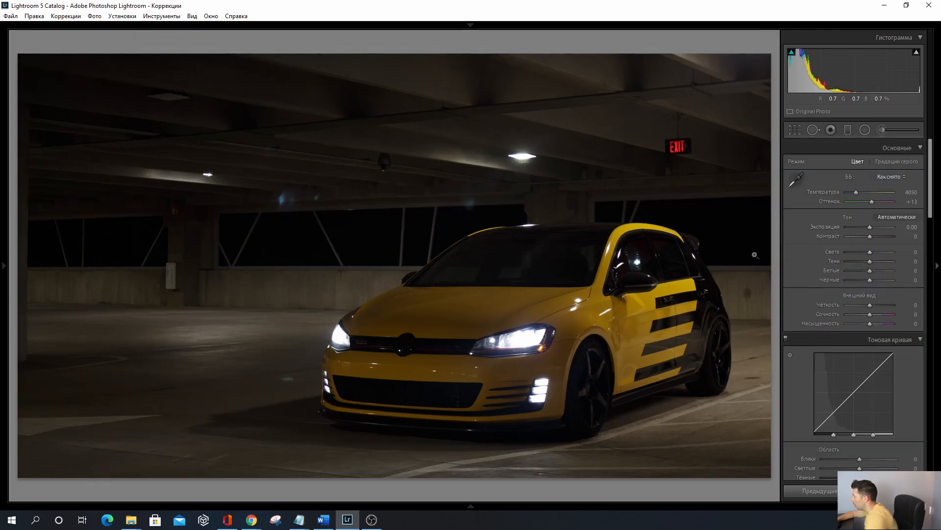
# - Examine the car's headlights, its side and the garage floor around it up close for flares and blemishes
pyautogui.click(528, 362)
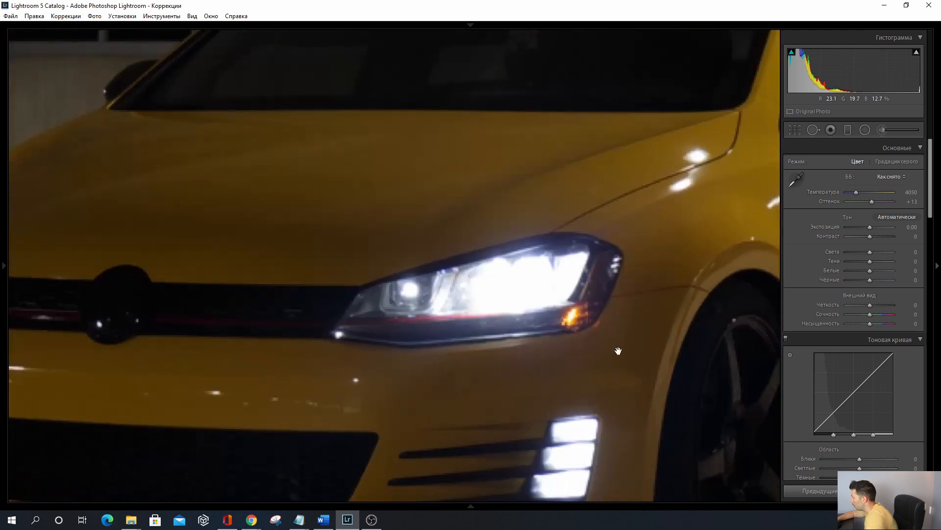
pyautogui.moveTo(698, 218); pyautogui.dragTo(452, 158)
pyautogui.click(530, 212)
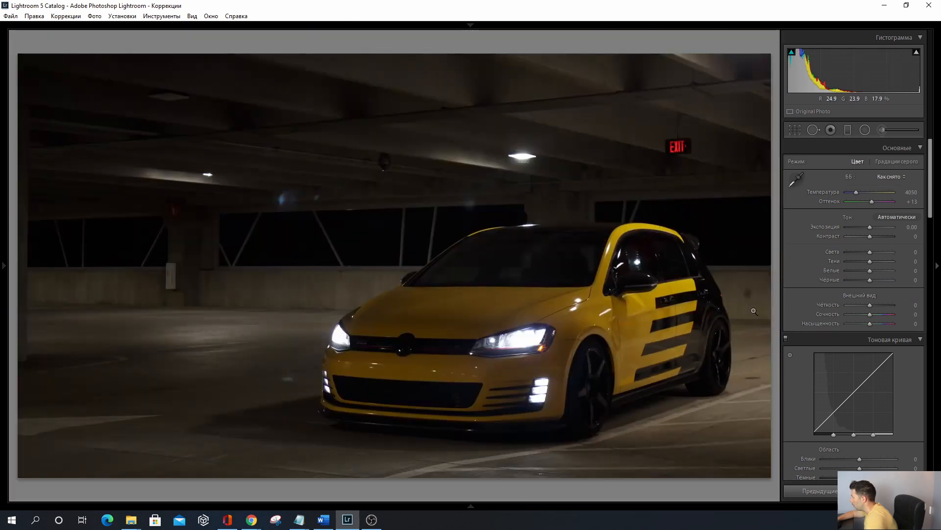
pyautogui.click(735, 355)
pyautogui.moveTo(698, 289); pyautogui.dragTo(422, 374)
pyautogui.click(312, 266)
pyautogui.click(306, 381)
pyautogui.moveTo(294, 381); pyautogui.dragTo(382, 317)
pyautogui.click(381, 316)
pyautogui.click(289, 395)
pyautogui.moveTo(288, 349); pyautogui.dragTo(373, 361)
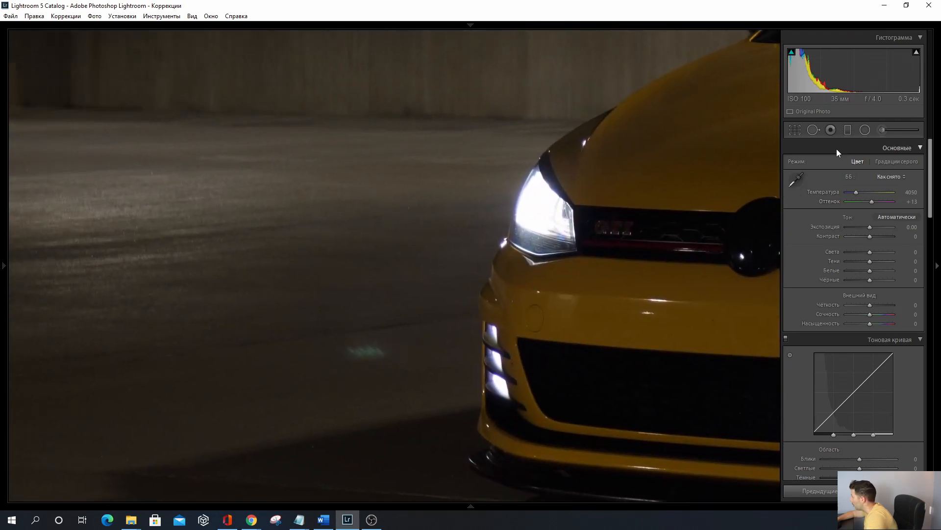
# - Try to heal the greenish flare on the floor beside the front bumper with the spot removal brush at size 22
pyautogui.click(814, 130)
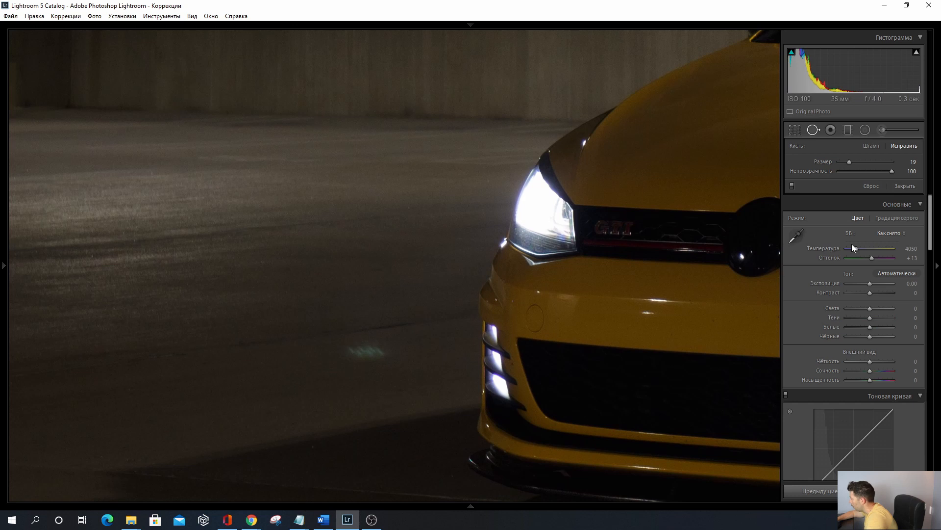
pyautogui.moveTo(849, 162); pyautogui.dragTo(851, 162)
pyautogui.moveTo(347, 350); pyautogui.dragTo(386, 355)
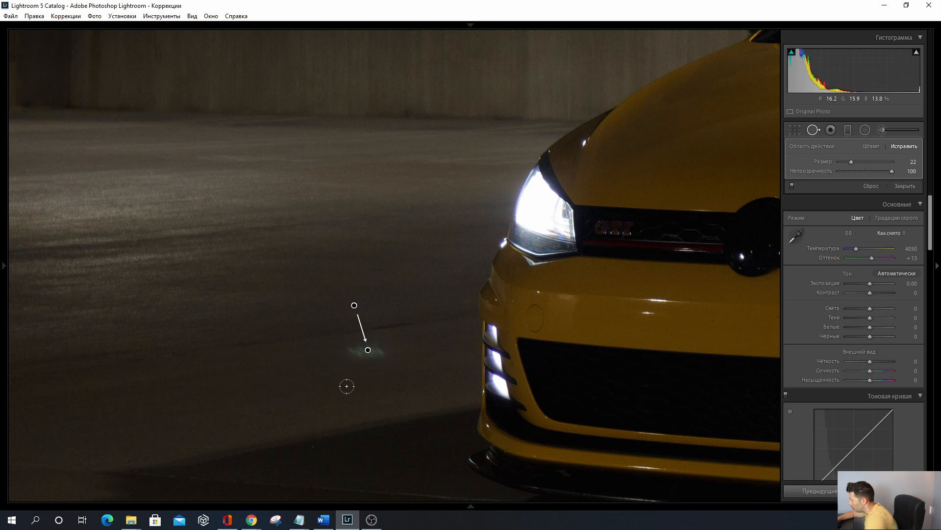
pyautogui.press('q')
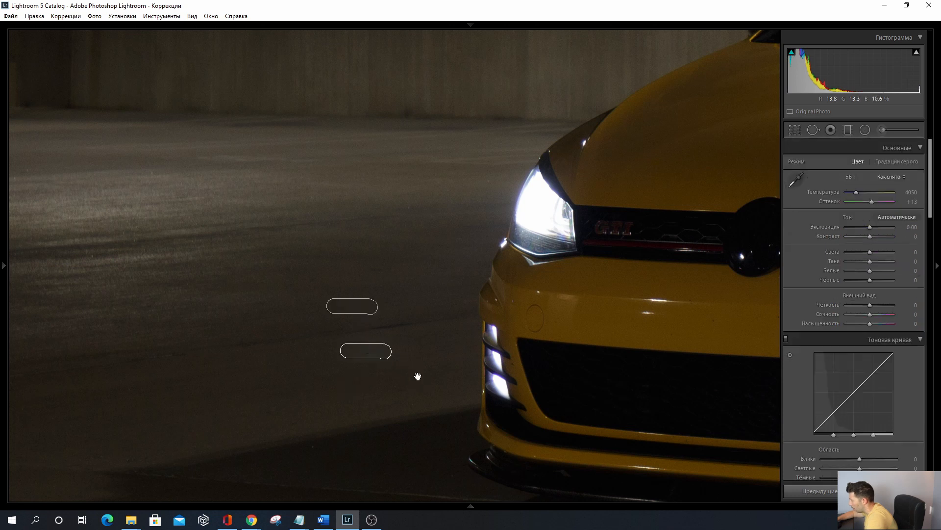
pyautogui.click(383, 383)
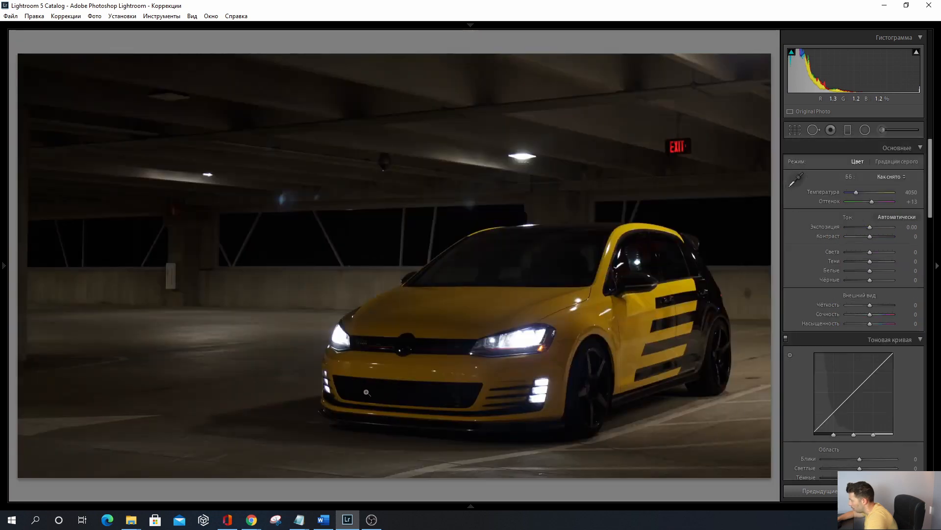
pyautogui.click(299, 394)
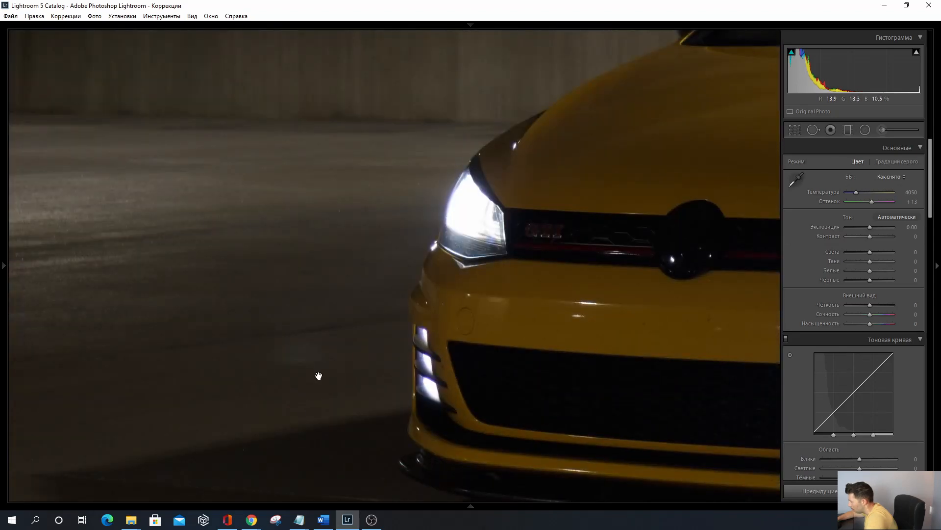
# - Set the spot removal size to 35 and delete the existing heal stroke over the floor flare
pyautogui.click(812, 129)
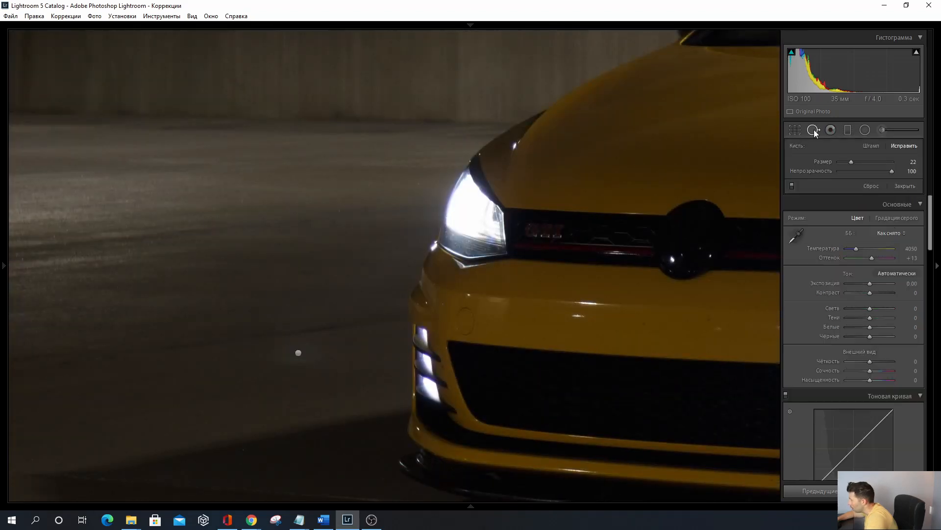
pyautogui.click(296, 353)
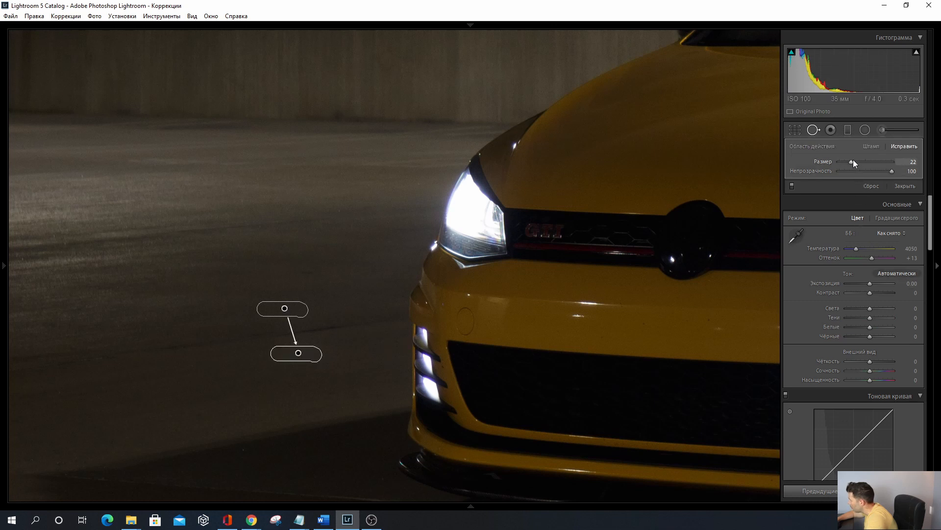
pyautogui.moveTo(859, 161); pyautogui.dragTo(860, 161)
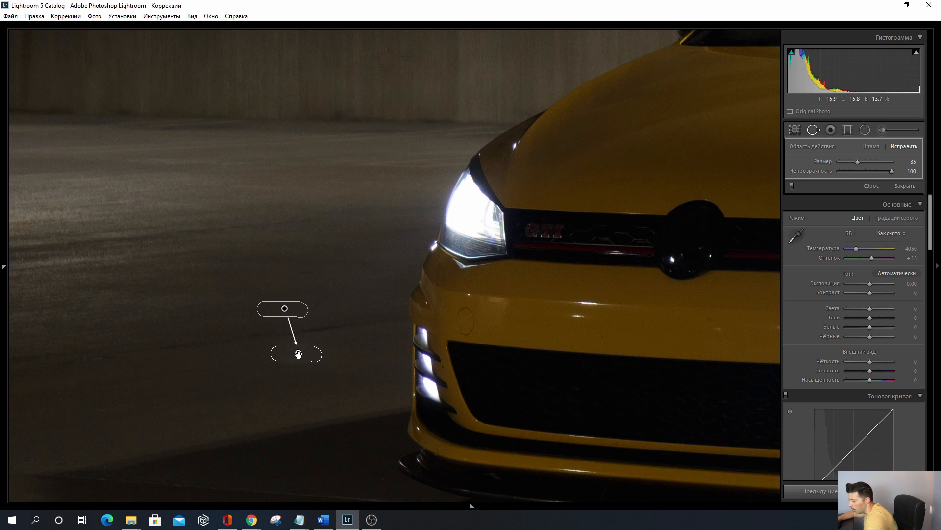
pyautogui.press('Delete')
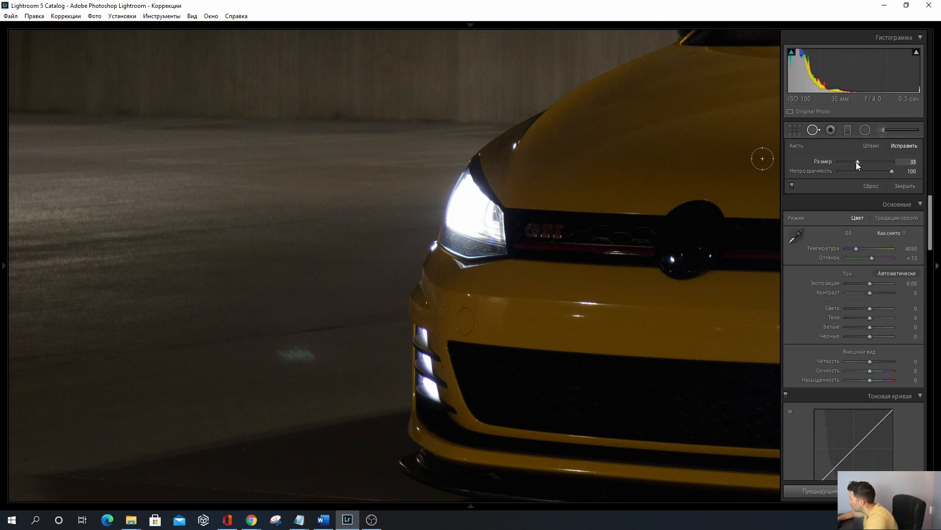
# - Heal the greenish floor flare with a size 39 brush stroke, placing its source on the clean floor directly above
pyautogui.moveTo(858, 161); pyautogui.dragTo(861, 162)
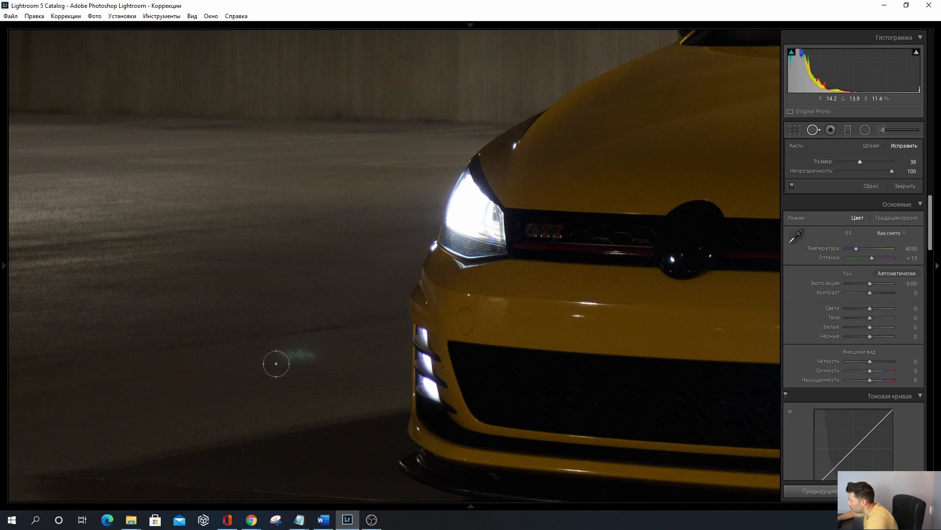
pyautogui.moveTo(271, 353); pyautogui.dragTo(317, 353)
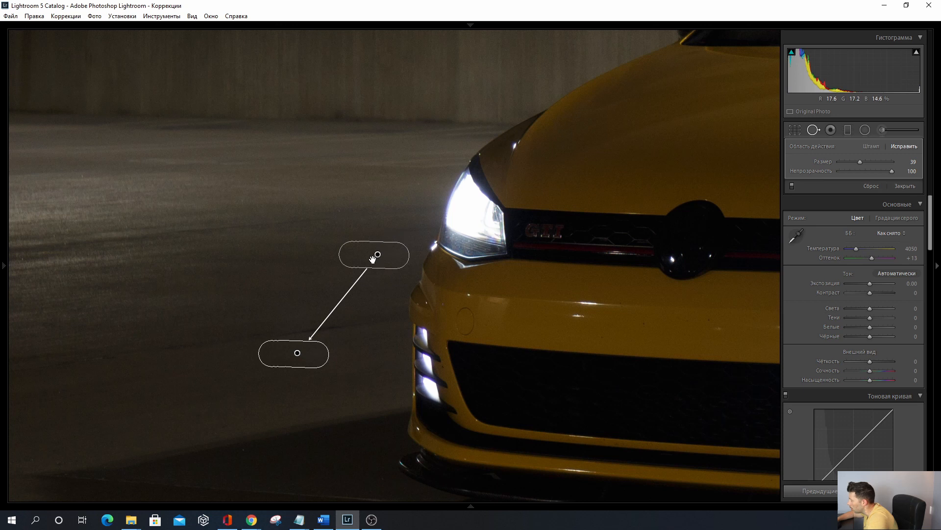
pyautogui.moveTo(375, 256); pyautogui.dragTo(291, 266)
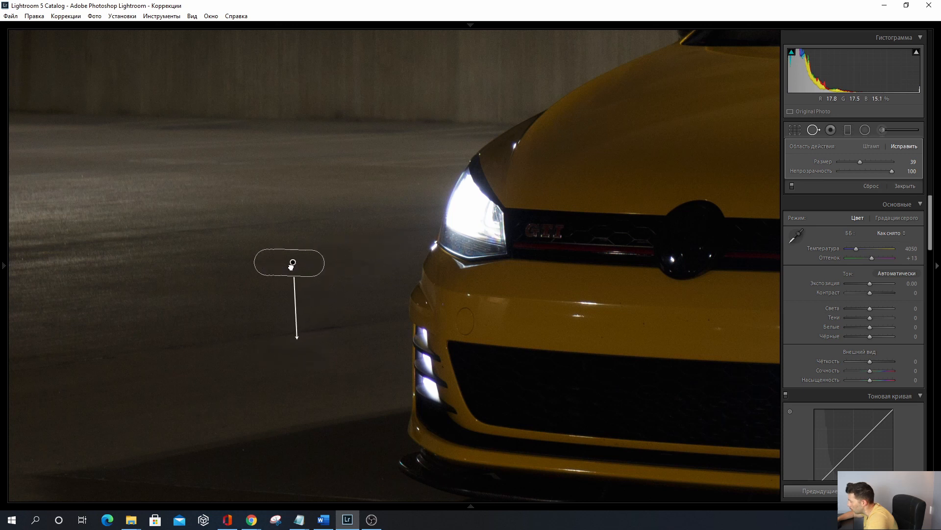
pyautogui.press('q')
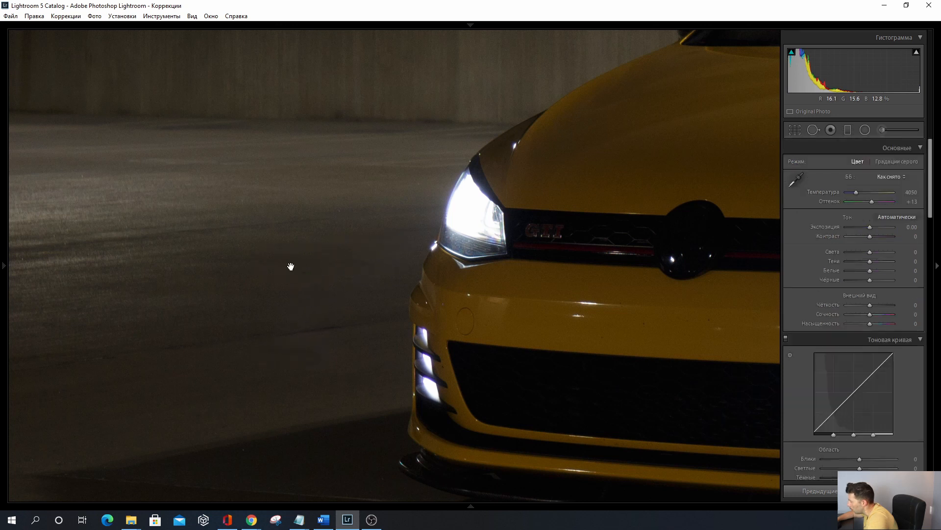
# - Examine the lit ceiling lamp above the car and the area around it up close
pyautogui.click(308, 269)
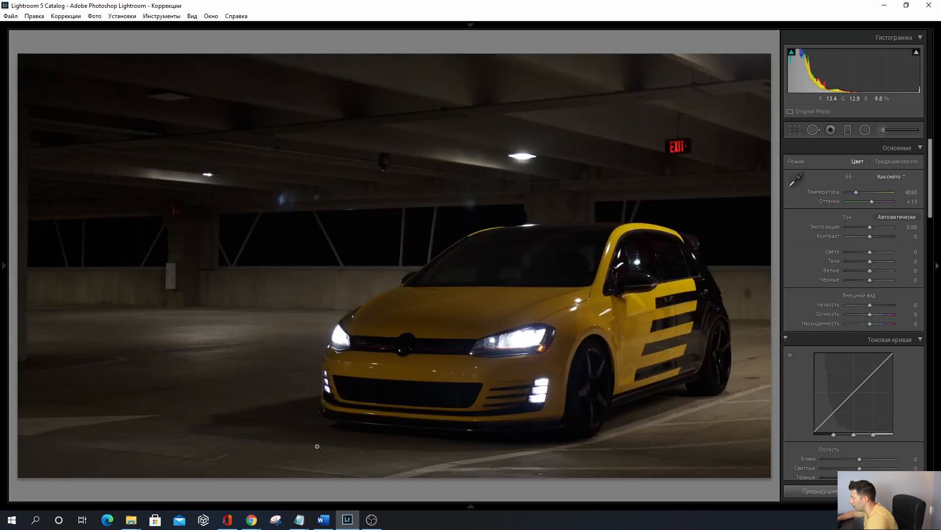
pyautogui.moveTo(472, 211); pyautogui.dragTo(414, 231)
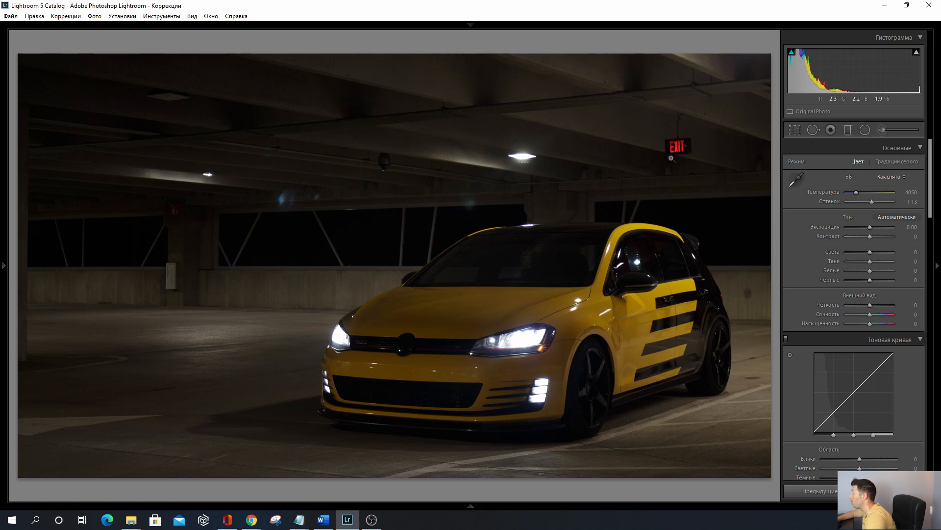
pyautogui.click(535, 158)
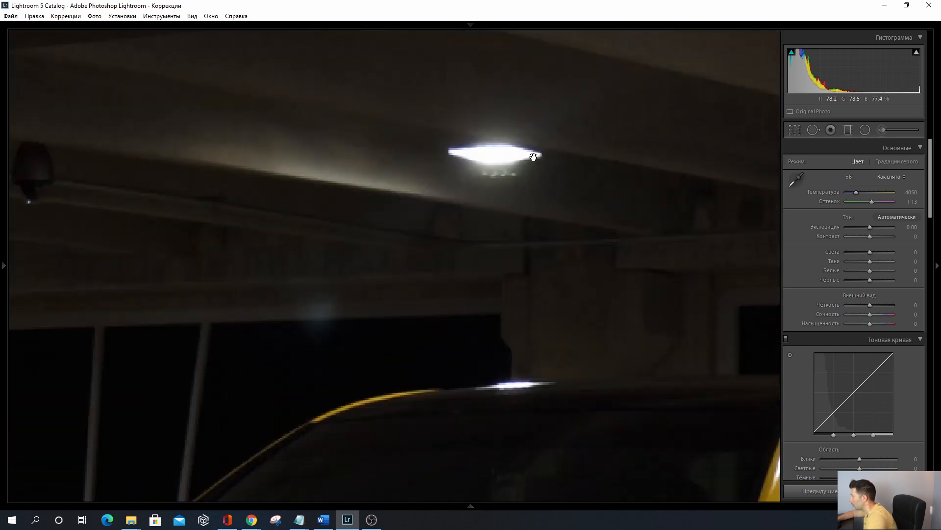
pyautogui.click(533, 174)
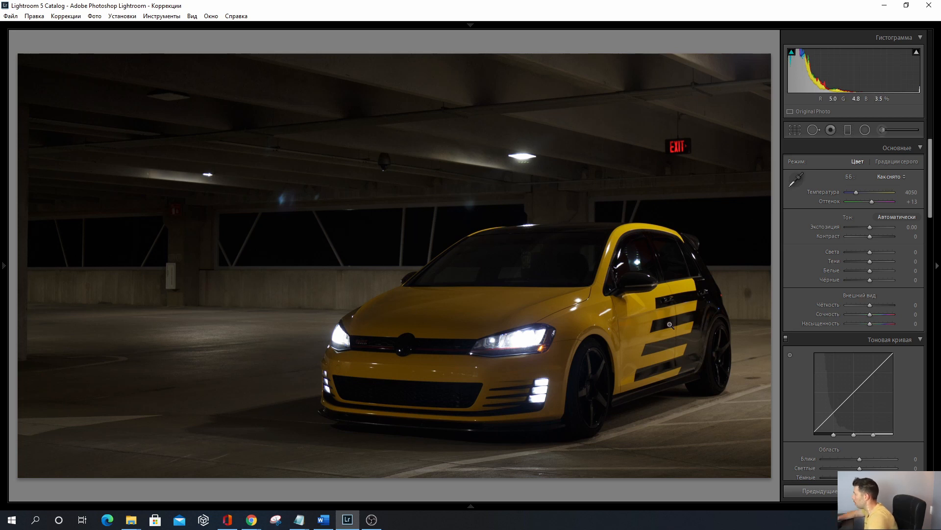
pyautogui.moveTo(928, 180)
pyautogui.mouseDown()
pyautogui.moveTo(928, 358)
pyautogui.moveTo(928, 180)
pyautogui.mouseUp()
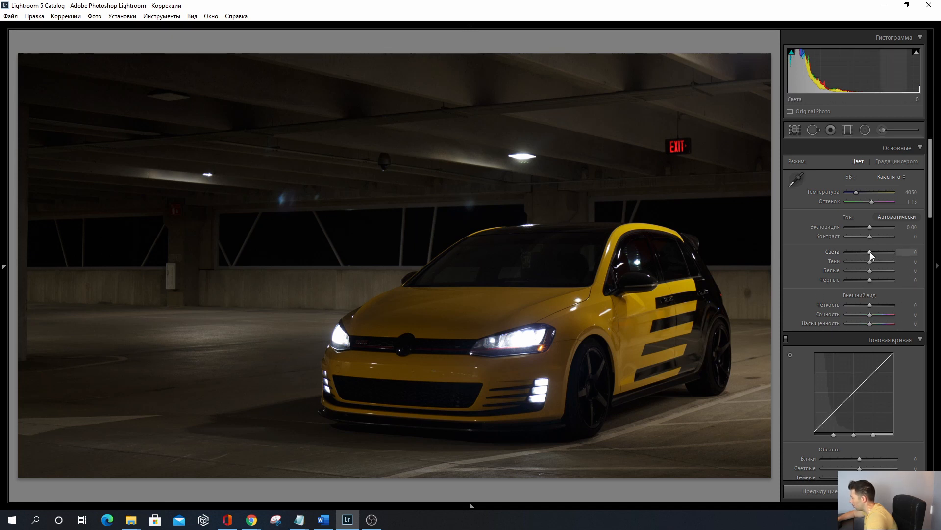
# - Lower the photo's Highlights to −26
pyautogui.moveTo(870, 252)
pyautogui.mouseDown()
pyautogui.moveTo(836, 254)
pyautogui.moveTo(881, 252)
pyautogui.moveTo(818, 254)
pyautogui.moveTo(871, 252)
pyautogui.mouseUp()
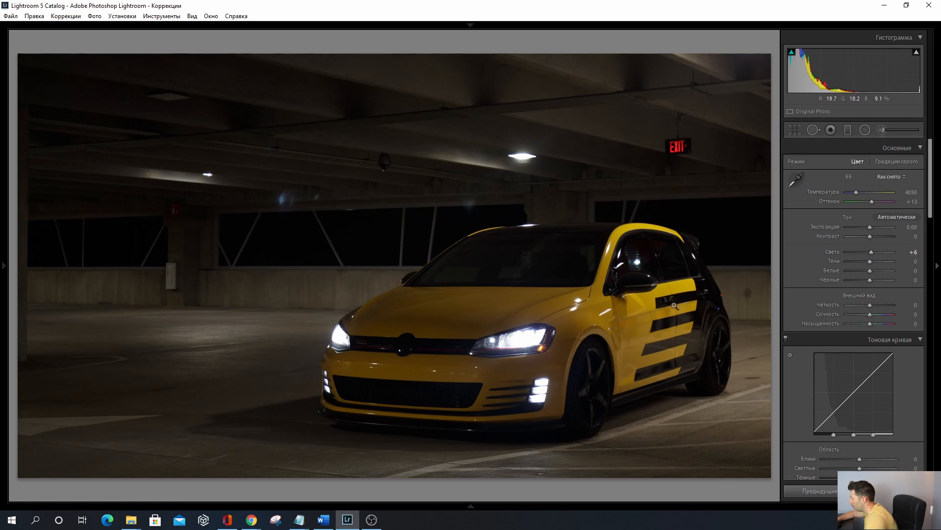
pyautogui.moveTo(870, 253); pyautogui.dragTo(852, 255)
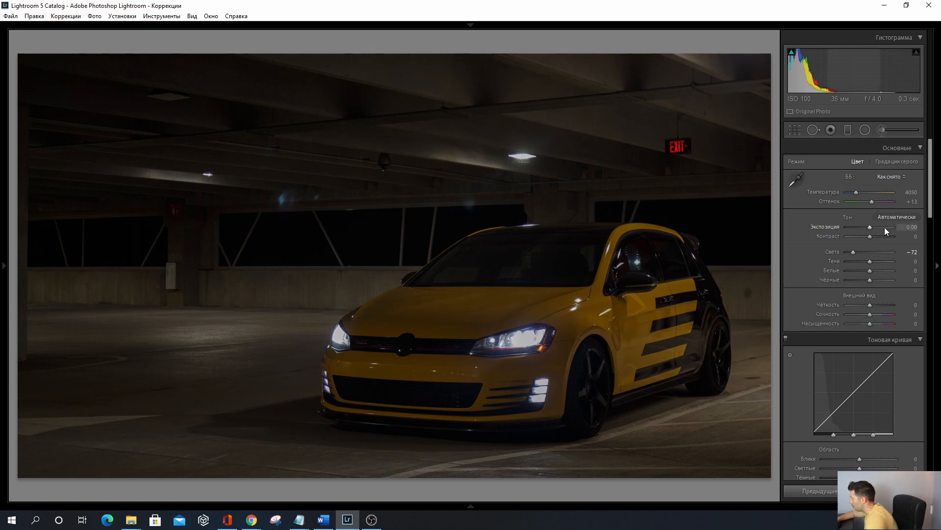
pyautogui.moveTo(861, 253)
pyautogui.mouseDown()
pyautogui.moveTo(874, 253)
pyautogui.moveTo(864, 254)
pyautogui.mouseUp()
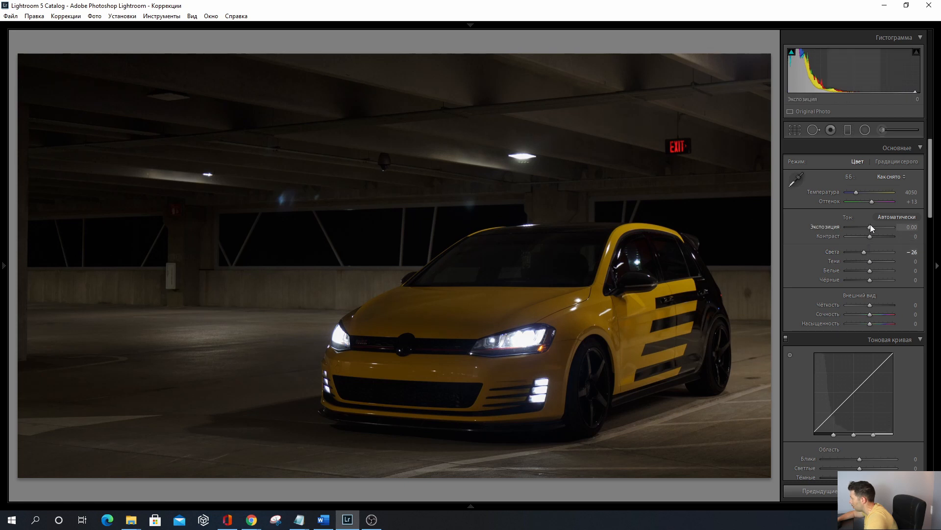
# - Raise the photo's Exposure to +1.40
pyautogui.moveTo(870, 228); pyautogui.dragTo(872, 227)
pyautogui.press('Up')
pyautogui.press('Up')
pyautogui.press('Up')
pyautogui.press('Up')
pyautogui.press('Up')
pyautogui.press('Up')
pyautogui.press('Up')
pyautogui.press('Up')
pyautogui.press('Up')
pyautogui.press('Up')
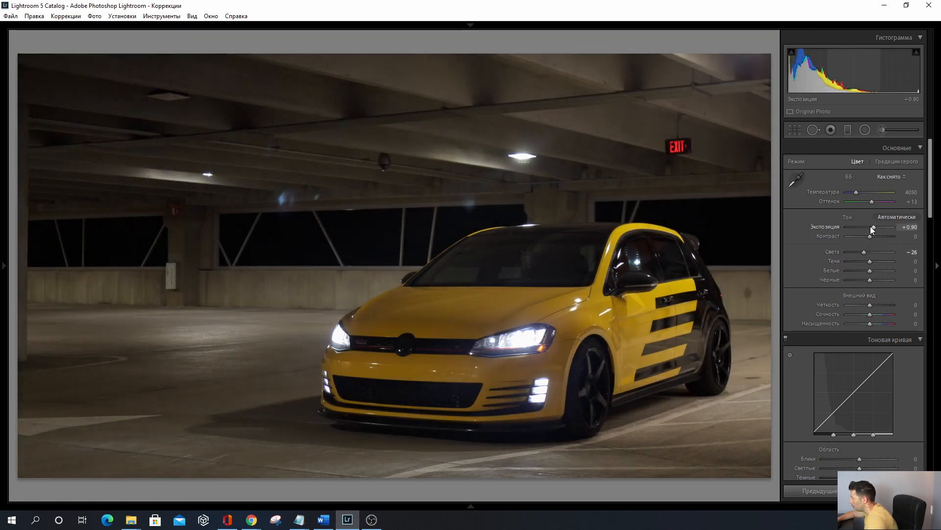
pyautogui.press('Up')
pyautogui.press('Up')
pyautogui.press('Up')
pyautogui.press('Up')
pyautogui.press('Up')
pyautogui.press('Up')
pyautogui.press('Up')
pyautogui.press('Up')
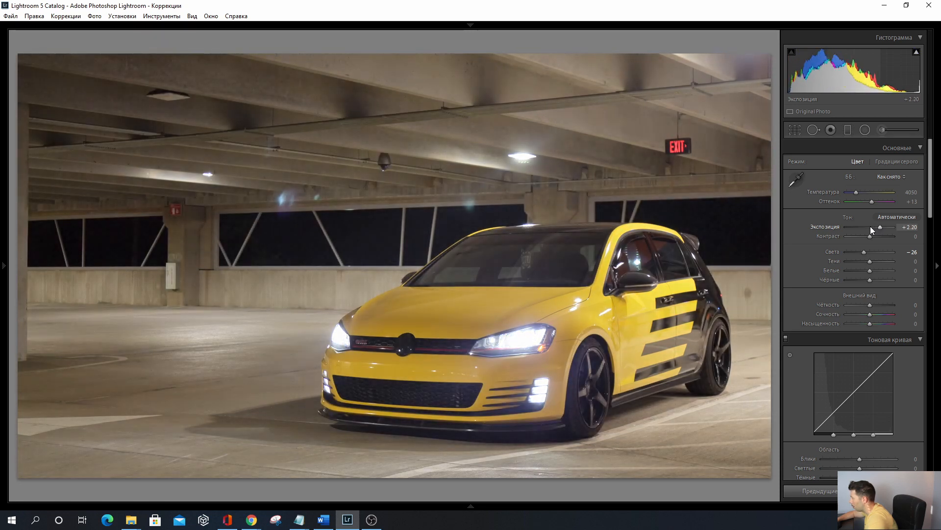
pyautogui.press('Down')
pyautogui.press('Down')
pyautogui.press('Down')
pyautogui.press('Down')
pyautogui.press('Down')
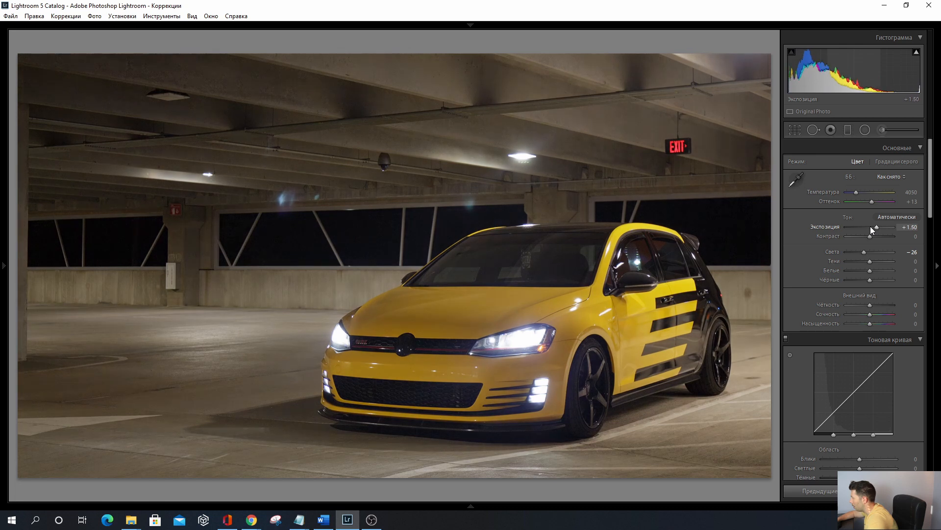
pyautogui.press('Down')
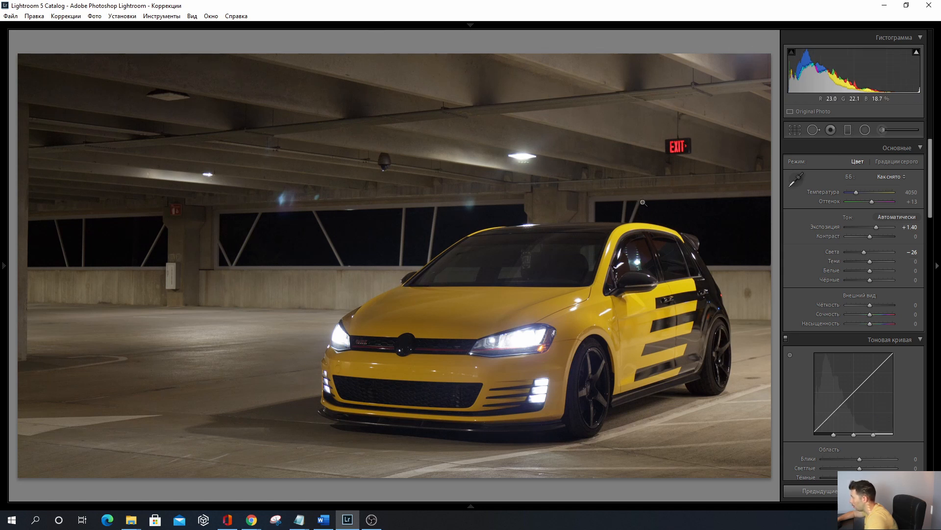
# - Set the Exposure to +1.30 and Highlights to −38, checking the headlight and side window up close
pyautogui.moveTo(876, 227); pyautogui.dragTo(797, 252)
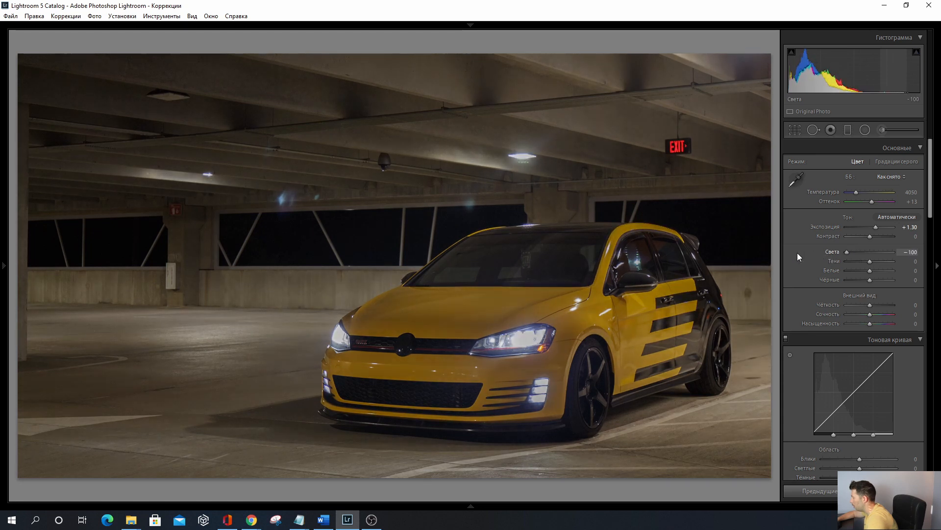
pyautogui.click(537, 344)
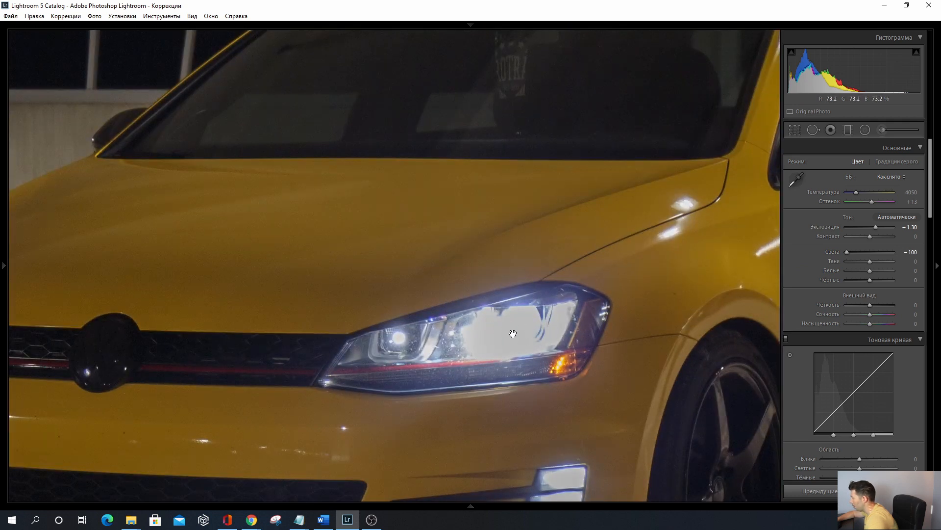
pyautogui.click(497, 329)
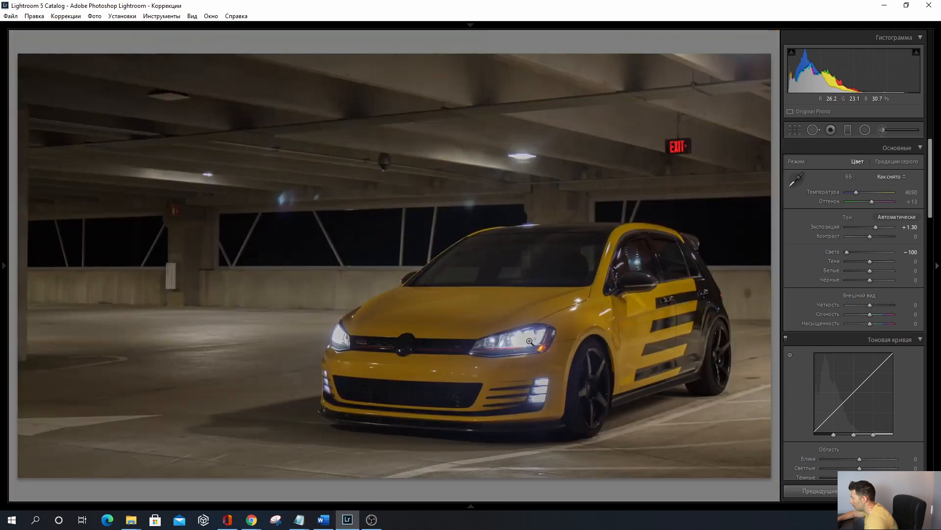
pyautogui.moveTo(862, 254)
pyautogui.mouseDown()
pyautogui.moveTo(845, 253)
pyautogui.moveTo(861, 253)
pyautogui.mouseUp()
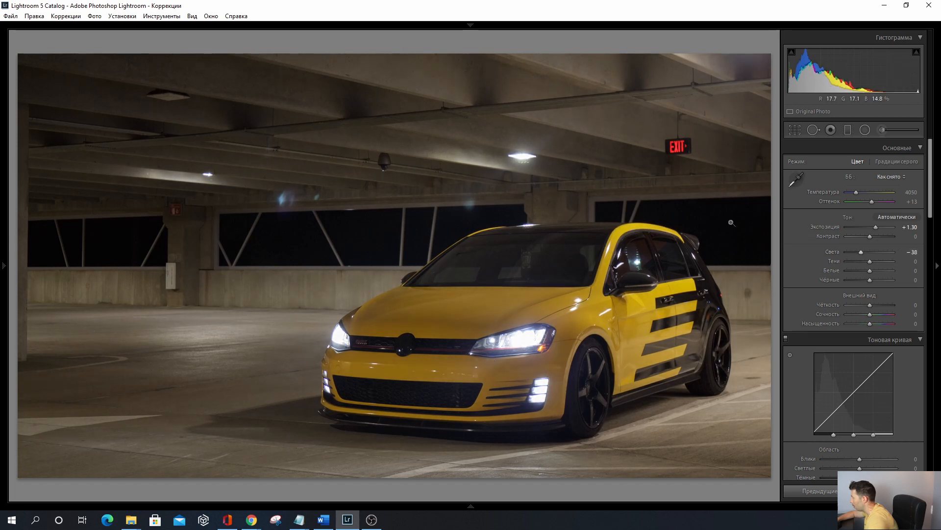
pyautogui.click(646, 265)
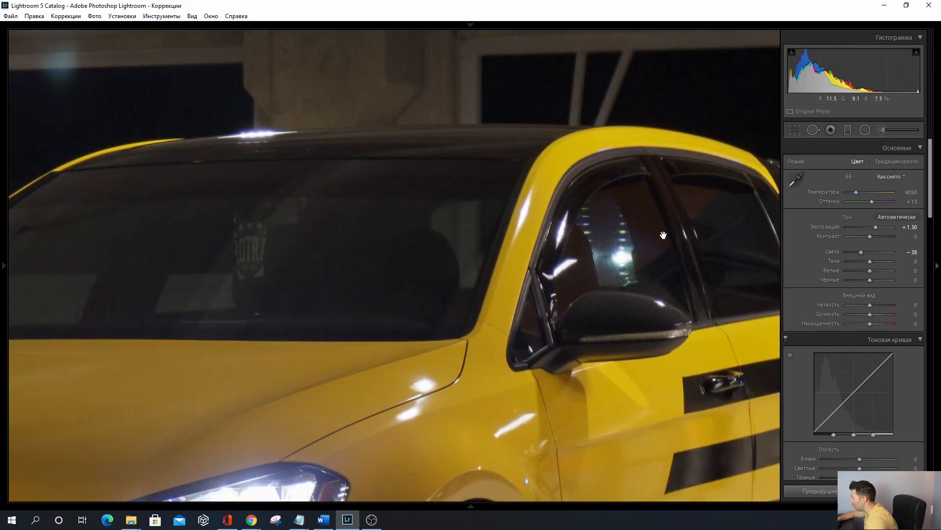
pyautogui.click(652, 253)
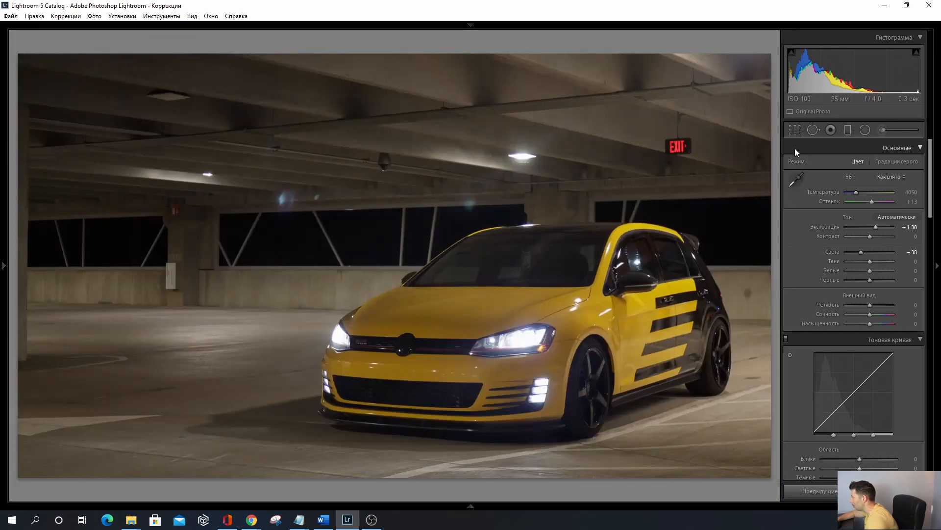
# - Try to heal the bright light reflection on the roof edge with a size 18 spot removal stroke, sourcing from the roof surface beside it
pyautogui.click(511, 223)
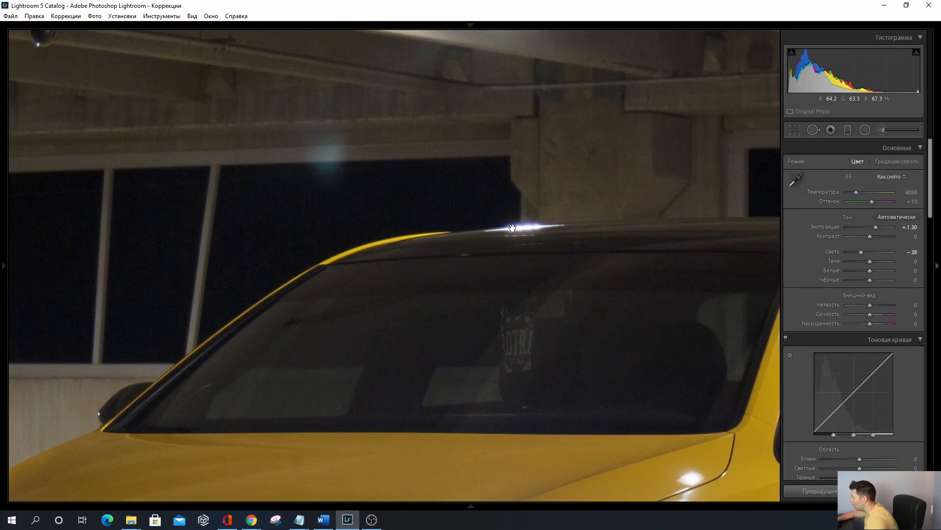
pyautogui.click(813, 130)
pyautogui.moveTo(860, 162); pyautogui.dragTo(851, 165)
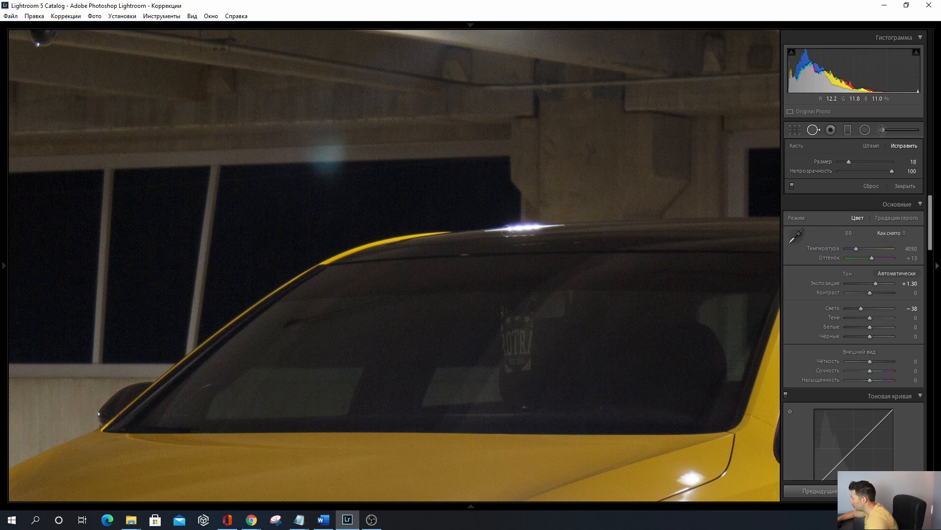
pyautogui.moveTo(484, 235); pyautogui.dragTo(568, 227)
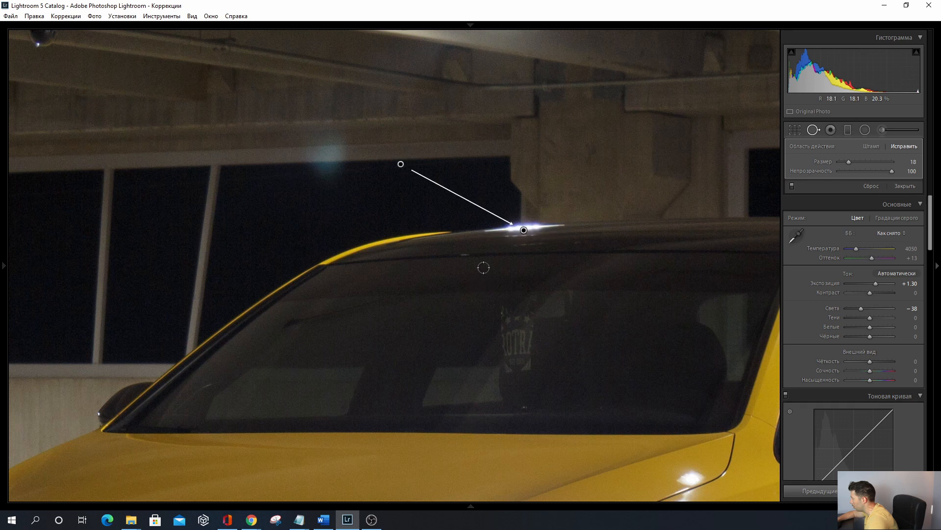
pyautogui.moveTo(400, 164)
pyautogui.mouseDown()
pyautogui.moveTo(599, 212)
pyautogui.moveTo(613, 223)
pyautogui.moveTo(608, 236)
pyautogui.mouseUp()
pyautogui.moveTo(601, 239)
pyautogui.mouseDown()
pyautogui.moveTo(552, 237)
pyautogui.moveTo(502, 253)
pyautogui.moveTo(415, 247)
pyautogui.moveTo(430, 248)
pyautogui.mouseUp()
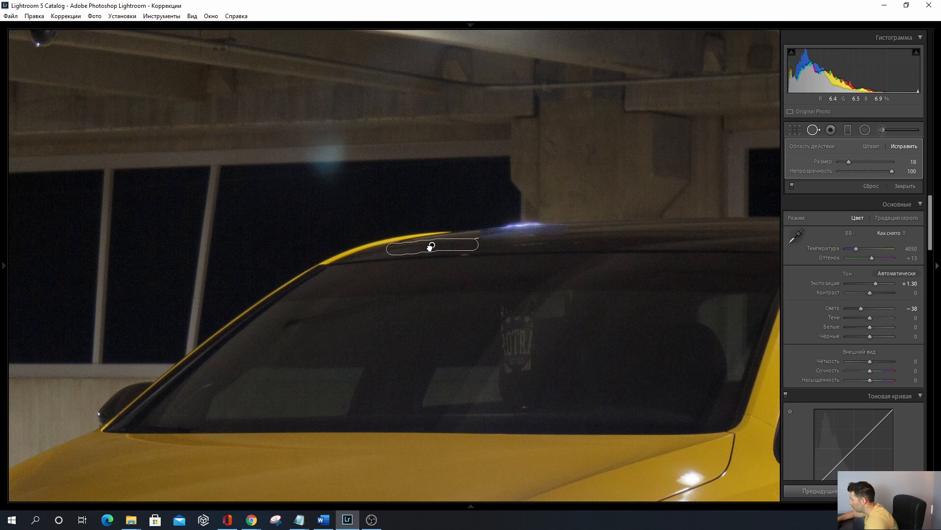
pyautogui.press('q')
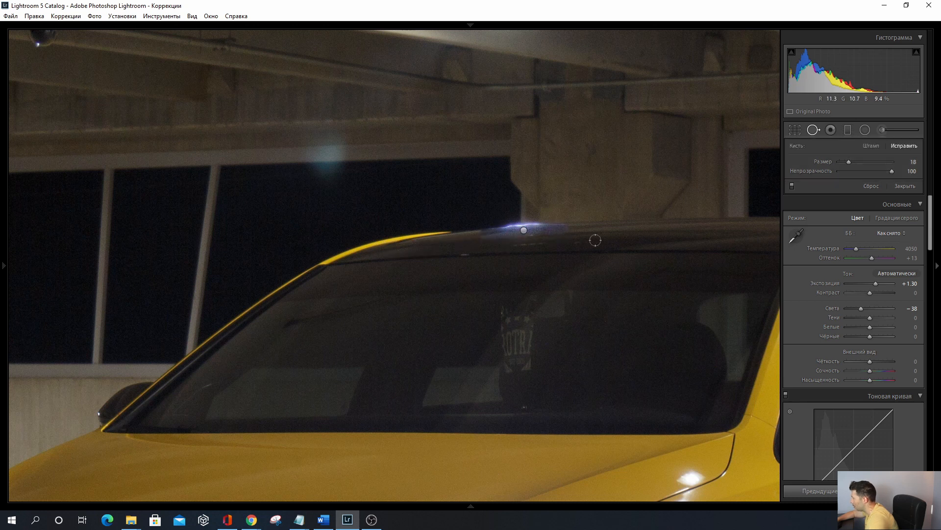
pyautogui.click(602, 241)
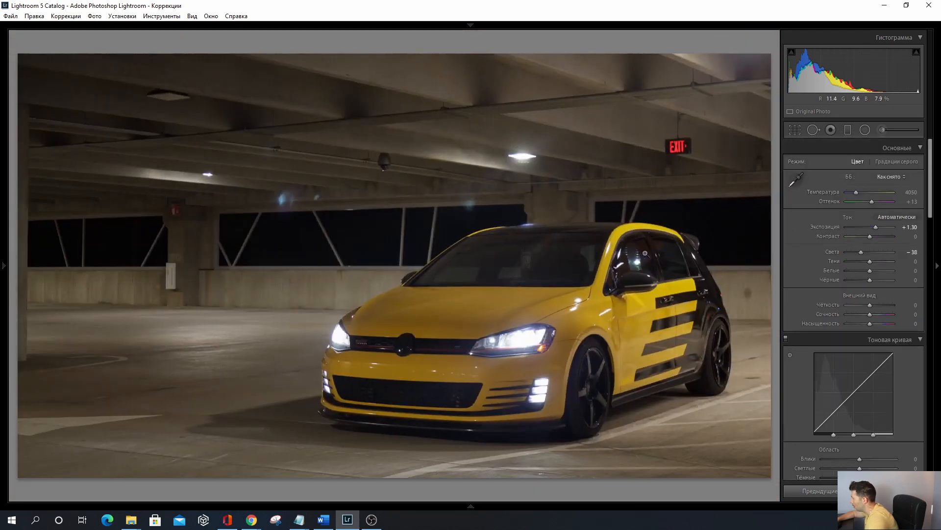
# - Undo the source change and the healing stroke on the roof reflection
pyautogui.hotkey('ctrl', 'z')
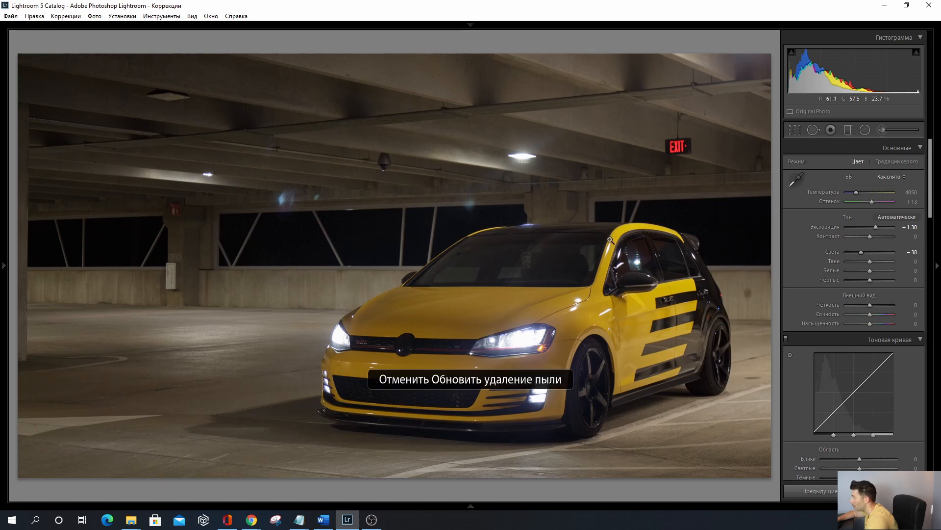
pyautogui.click(547, 228)
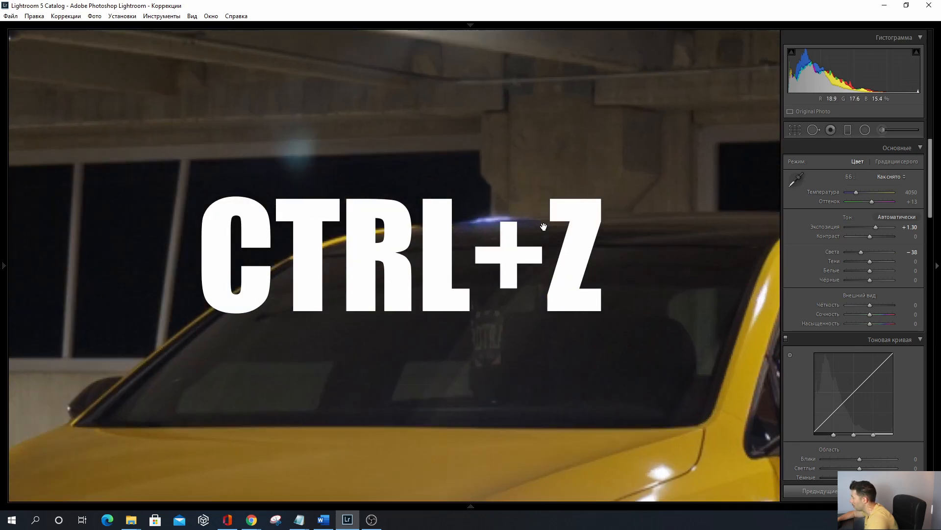
pyautogui.hotkey('ctrl', 'z')
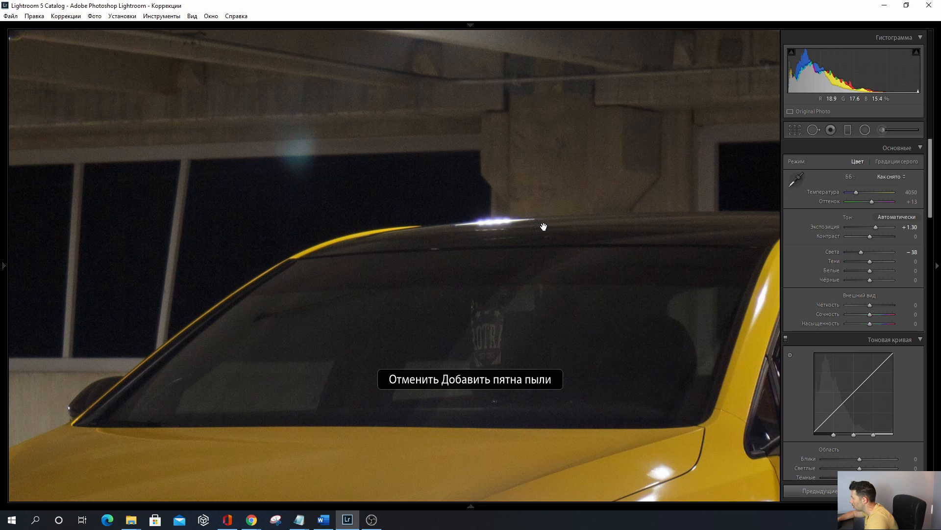
pyautogui.click(548, 226)
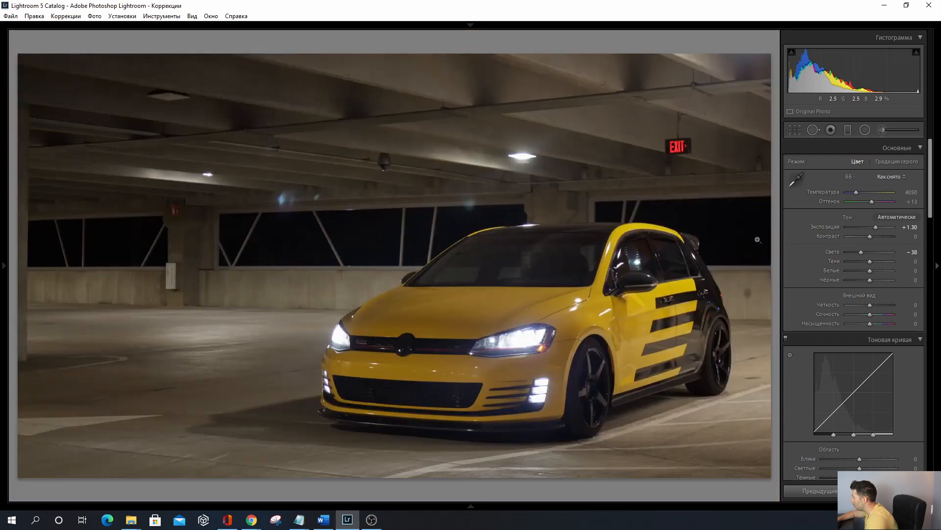
# - Examine the reflections in the car's side window and the bluish lens flares along the beam above the garage openings up close
pyautogui.click(659, 283)
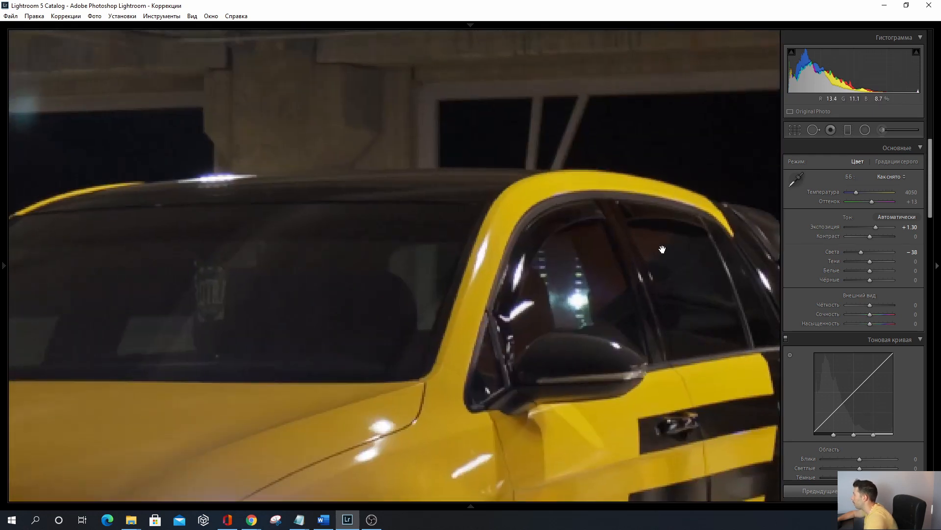
pyautogui.click(649, 339)
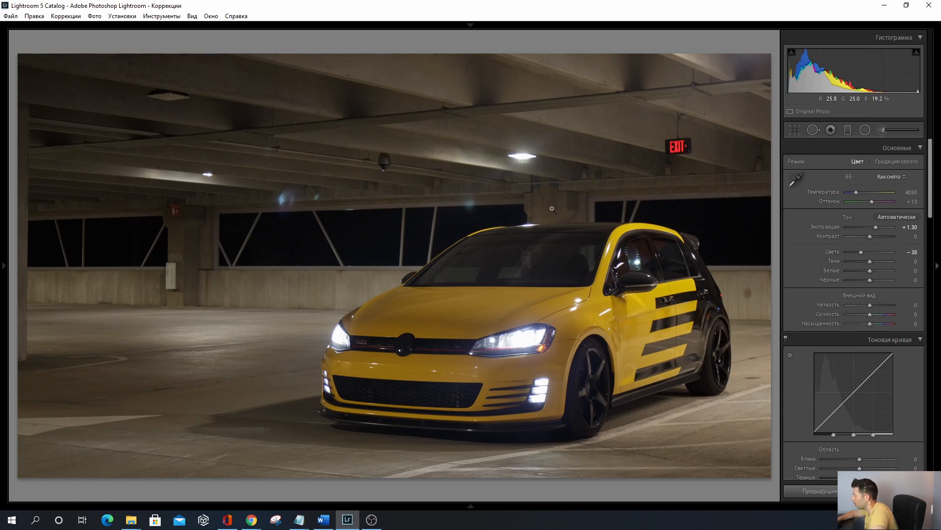
pyautogui.click(645, 264)
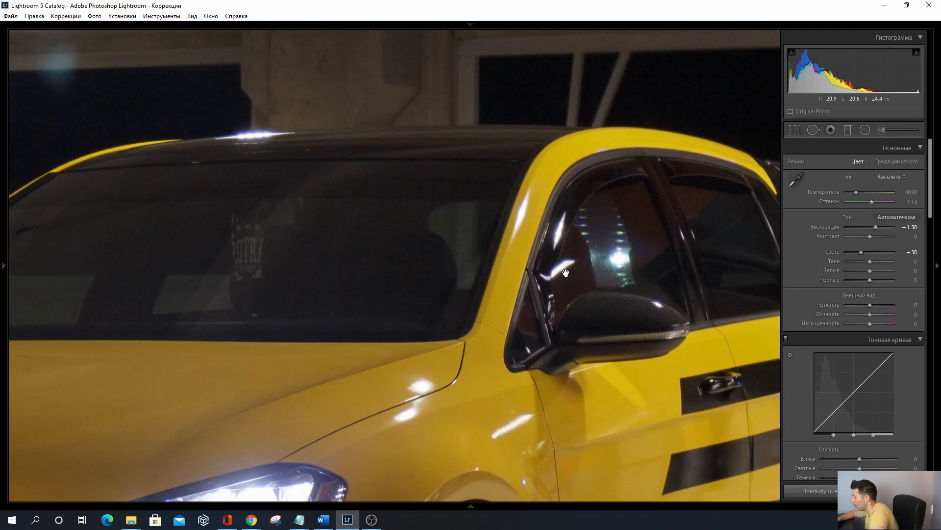
pyautogui.moveTo(636, 258); pyautogui.dragTo(568, 260)
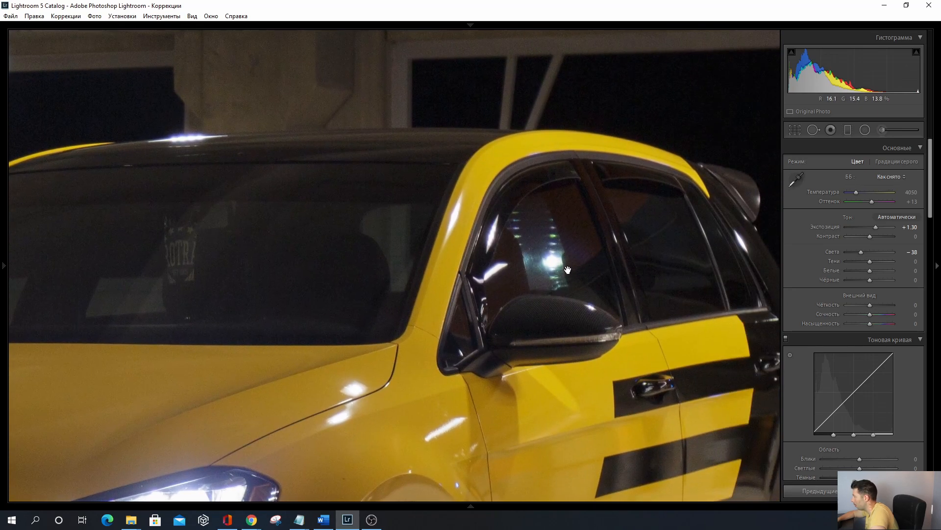
pyautogui.click(568, 269)
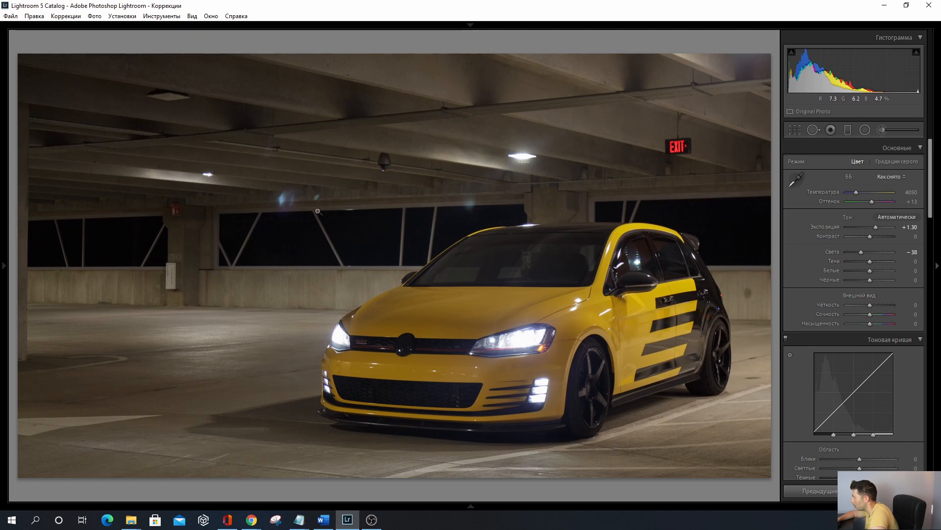
pyautogui.click(296, 202)
pyautogui.moveTo(263, 203); pyautogui.dragTo(343, 198)
pyautogui.click(344, 198)
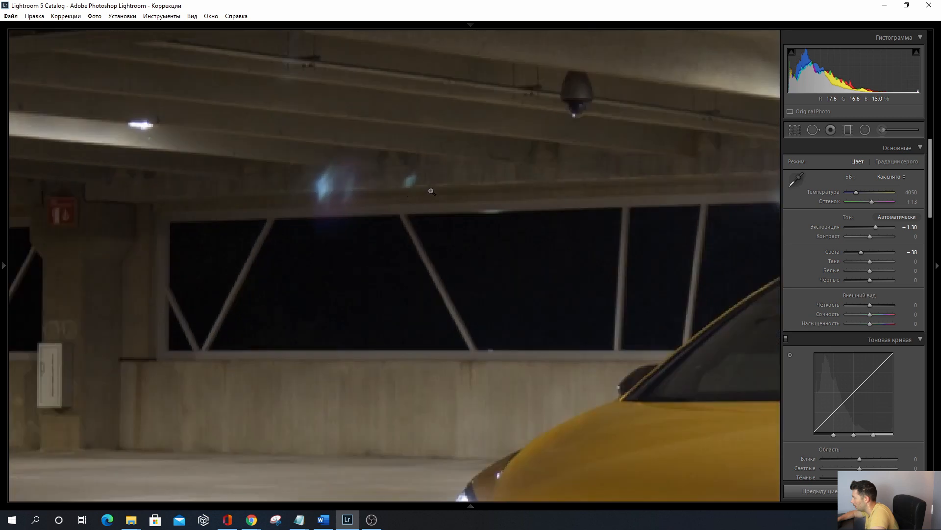
pyautogui.click(506, 201)
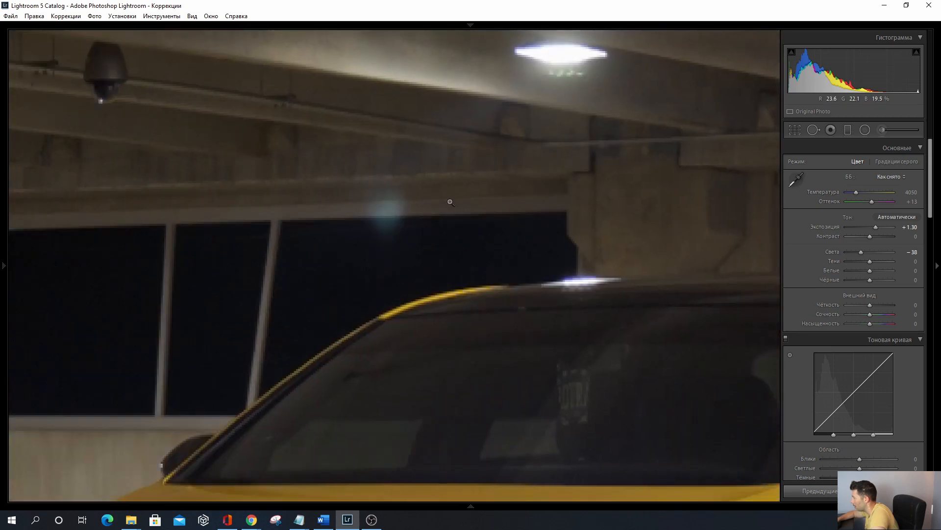
# - Set the garage photo's Highlights to −40, Shadows to +9, Whites to −60 and Blacks to +15
pyautogui.click(449, 201)
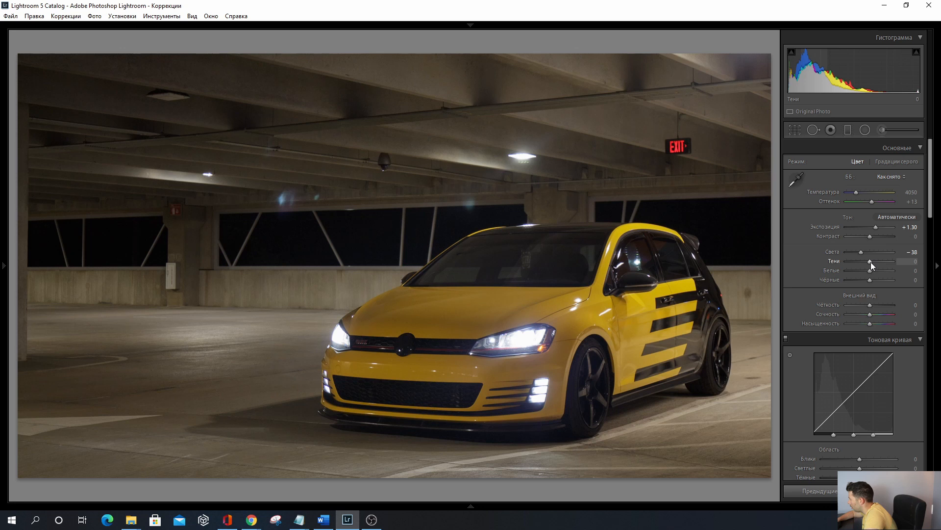
pyautogui.moveTo(871, 262); pyautogui.dragTo(881, 260)
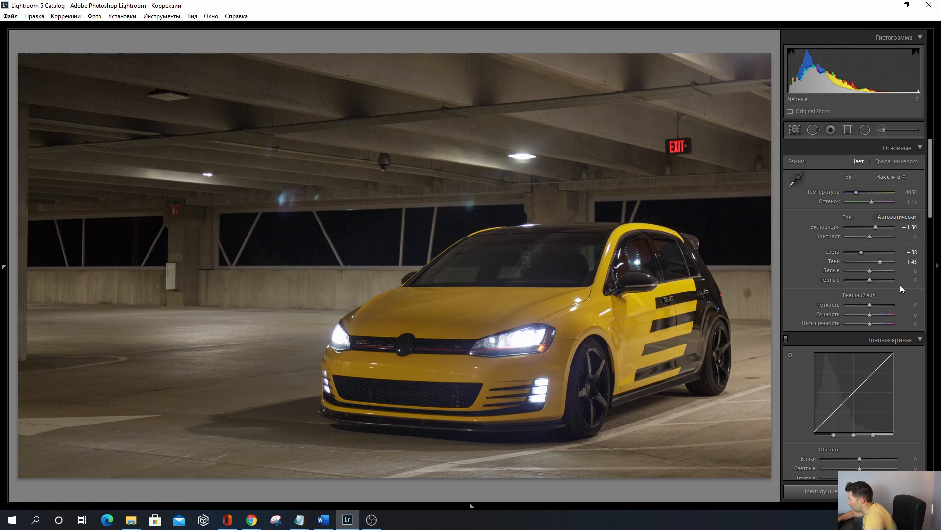
pyautogui.moveTo(881, 263); pyautogui.dragTo(861, 251)
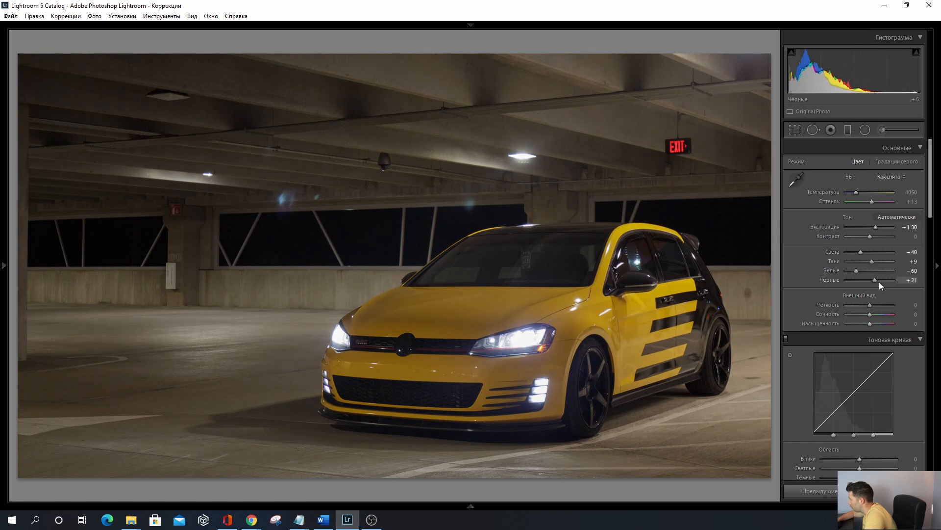
pyautogui.moveTo(878, 281); pyautogui.dragTo(899, 281)
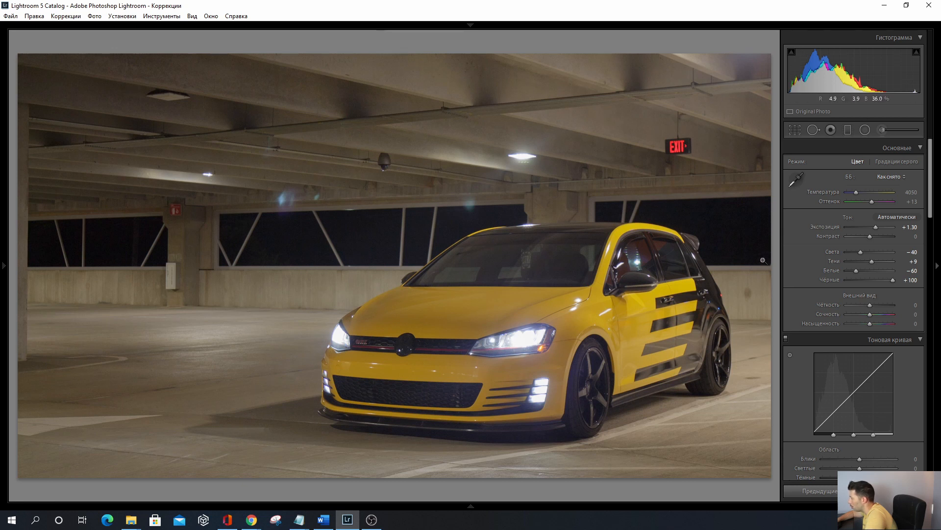
pyautogui.moveTo(893, 280); pyautogui.dragTo(873, 282)
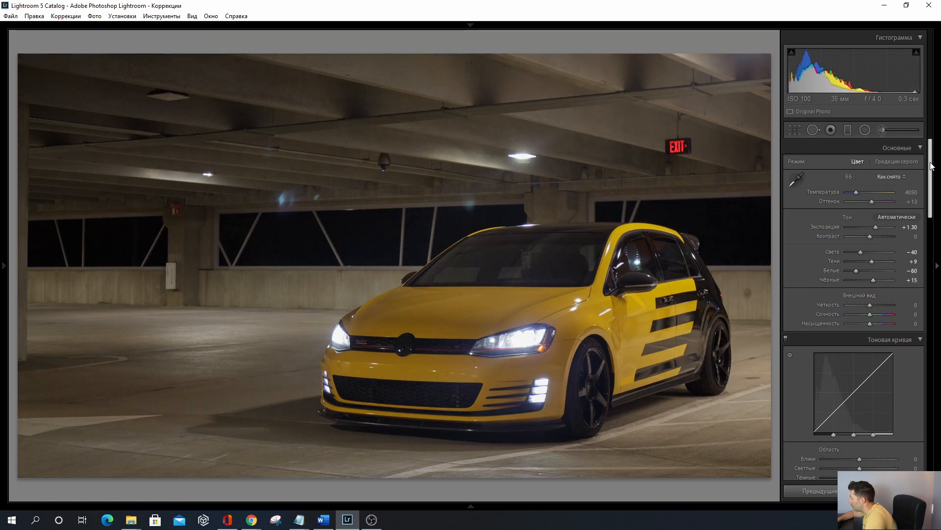
pyautogui.moveTo(931, 165); pyautogui.dragTo(931, 163)
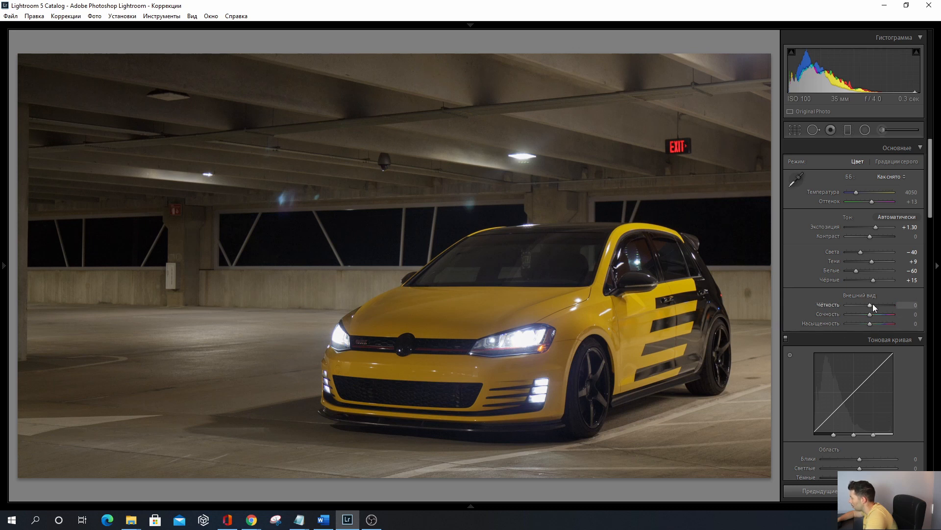
# - Set the Clarity of the yellow car photo to +51, comparing its look with the black sedan photo and trying +100
pyautogui.moveTo(871, 305); pyautogui.dragTo(884, 305)
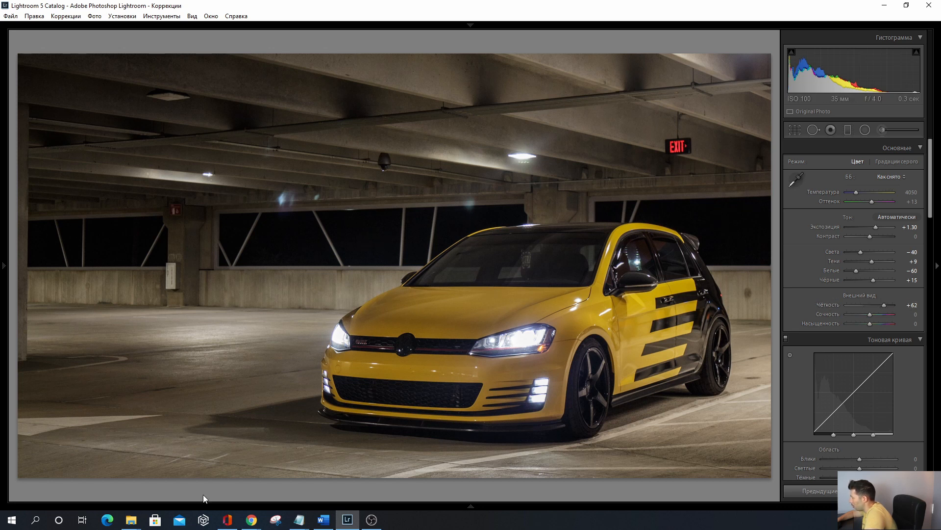
pyautogui.moveTo(215, 507)
pyautogui.click(57, 478)
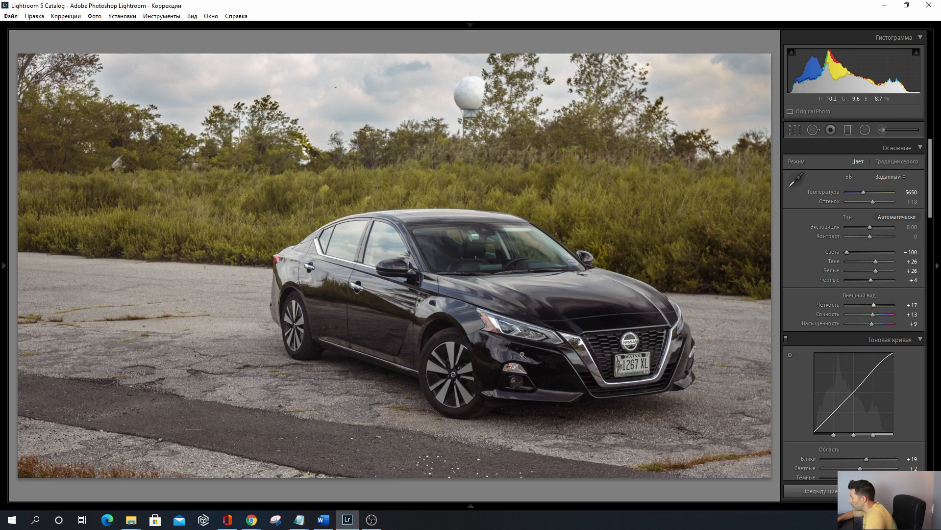
pyautogui.moveTo(376, 506)
pyautogui.click(18, 478)
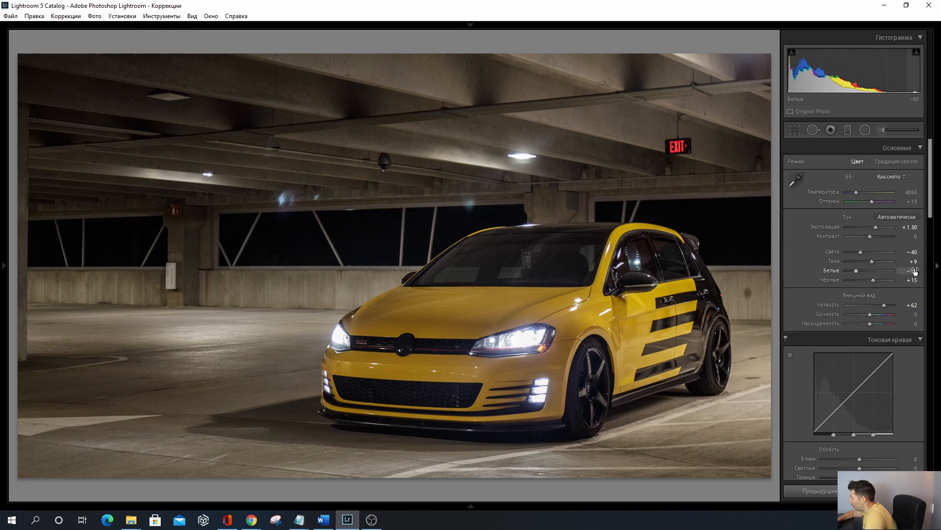
pyautogui.moveTo(884, 306); pyautogui.dragTo(903, 306)
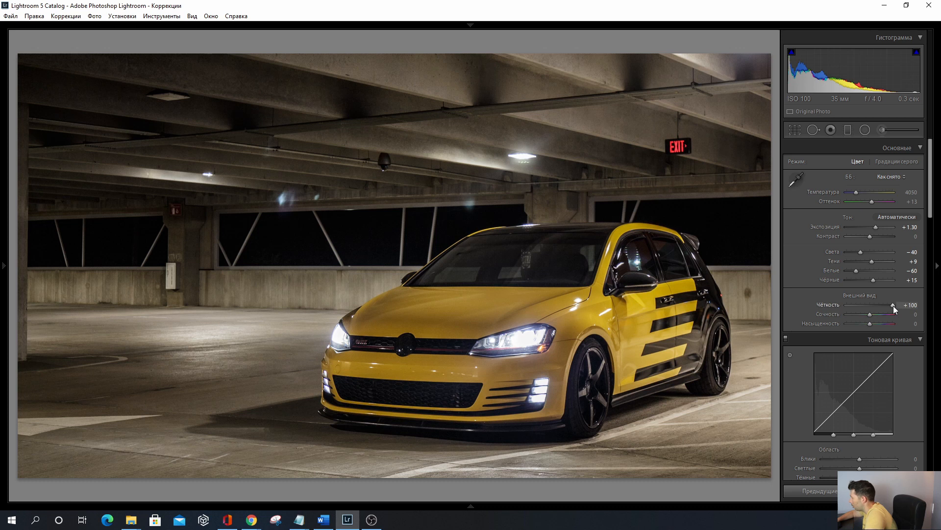
pyautogui.moveTo(893, 305)
pyautogui.mouseDown()
pyautogui.moveTo(868, 306)
pyautogui.moveTo(882, 306)
pyautogui.mouseUp()
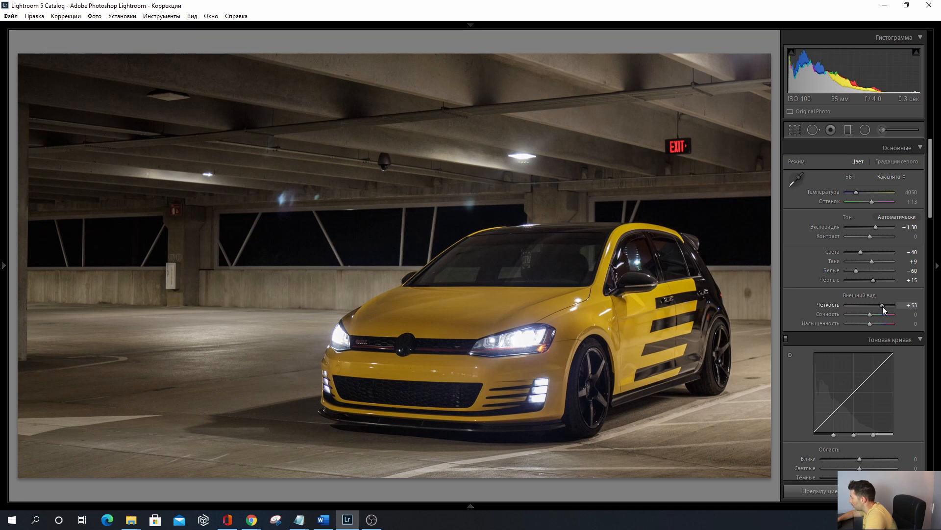
pyautogui.moveTo(882, 306)
pyautogui.mouseDown()
pyautogui.moveTo(873, 306)
pyautogui.moveTo(882, 306)
pyautogui.mouseUp()
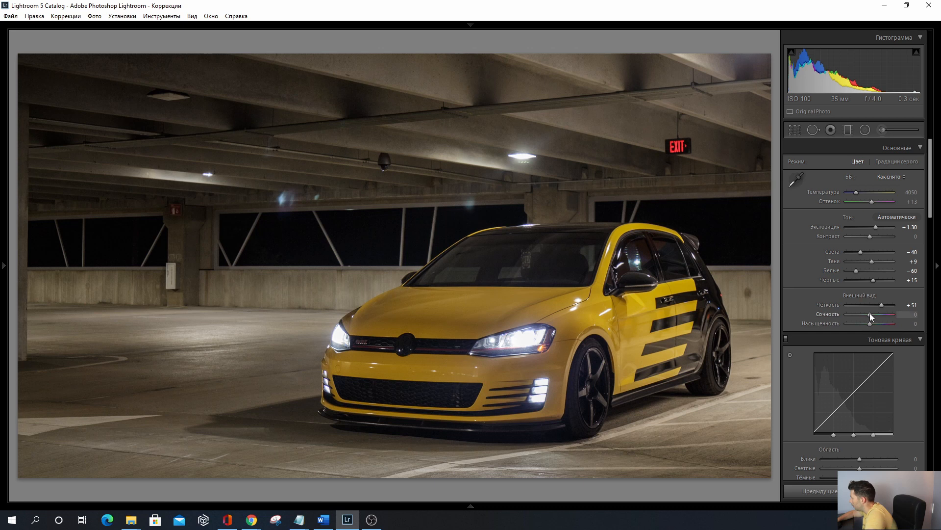
# - Set the Vibrance to +23, Saturation to +9 and Contrast to +6 for the yellow car photo
pyautogui.moveTo(873, 313); pyautogui.dragTo(882, 313)
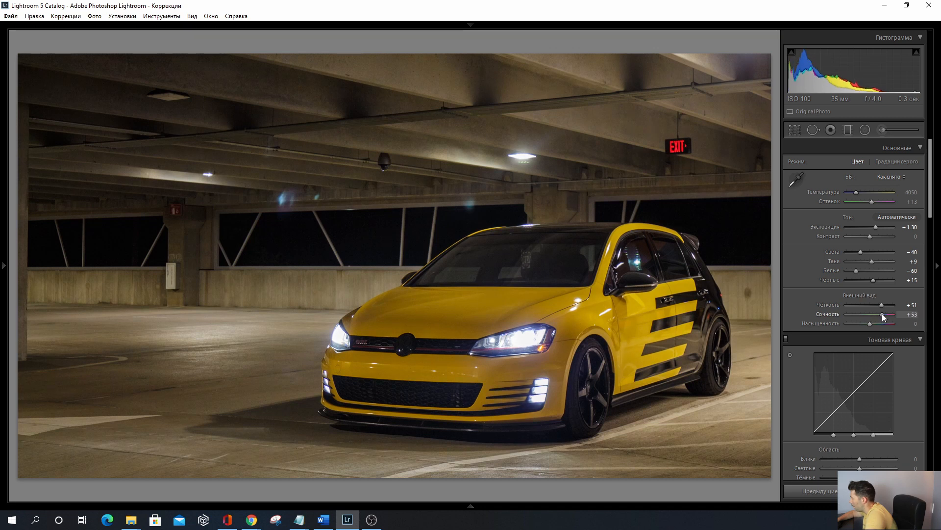
pyautogui.moveTo(882, 314); pyautogui.dragTo(876, 314)
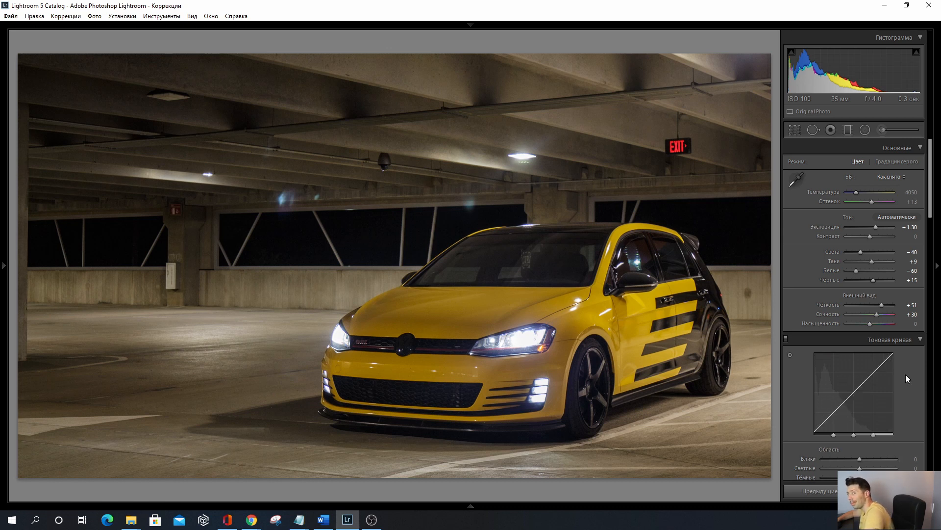
pyautogui.moveTo(872, 324)
pyautogui.mouseDown()
pyautogui.moveTo(879, 324)
pyautogui.moveTo(875, 314)
pyautogui.mouseUp()
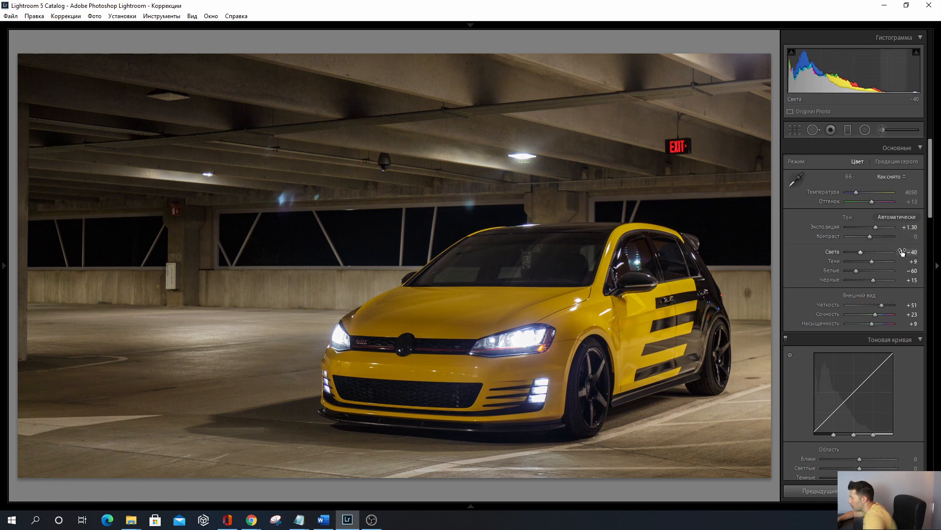
pyautogui.moveTo(871, 236); pyautogui.dragTo(872, 237)
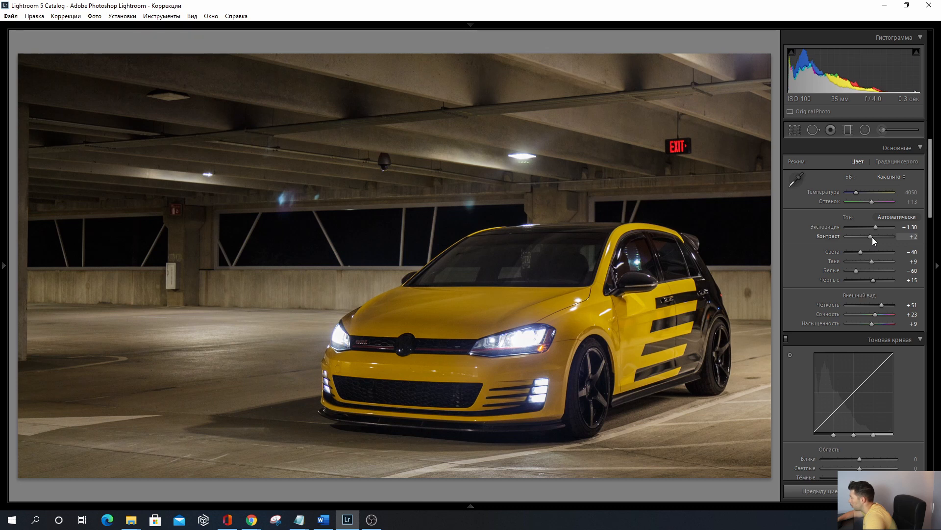
pyautogui.moveTo(873, 237)
pyautogui.mouseDown()
pyautogui.moveTo(881, 234)
pyautogui.moveTo(872, 235)
pyautogui.mouseUp()
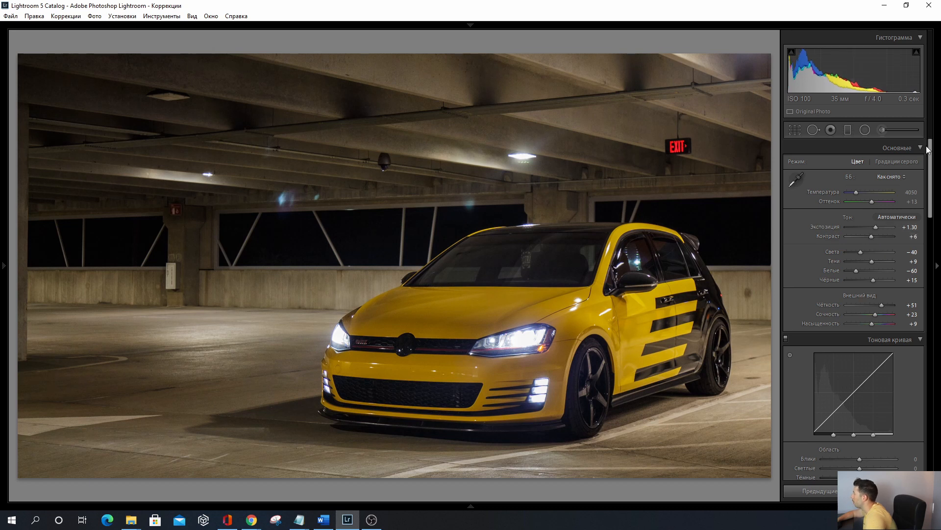
# - Set the tone curve regions to Highlights −74, Lights +5 and Darks +6
pyautogui.moveTo(931, 149); pyautogui.dragTo(937, 211)
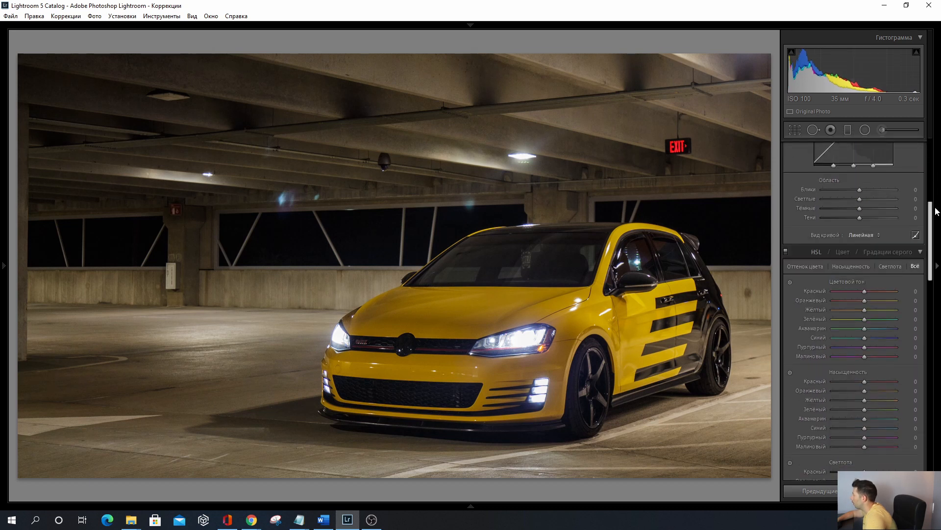
pyautogui.moveTo(861, 189); pyautogui.dragTo(832, 193)
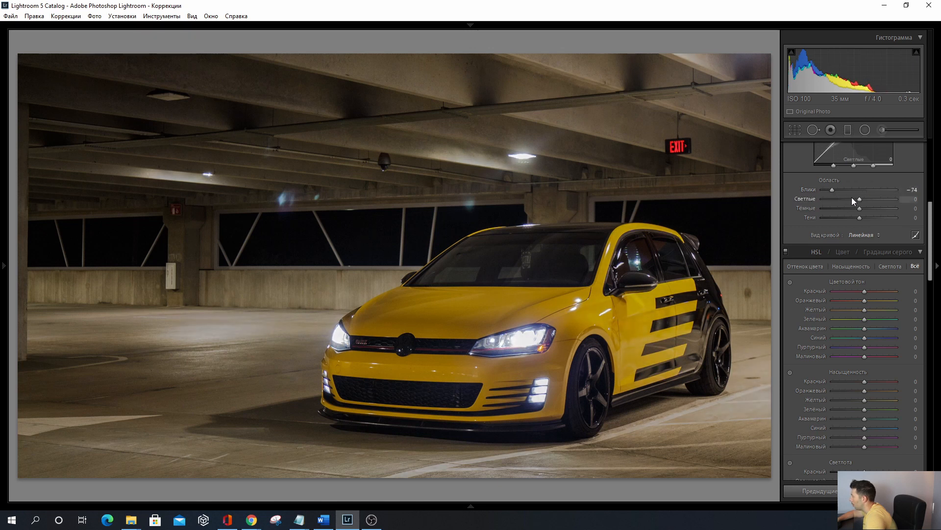
pyautogui.moveTo(840, 201); pyautogui.dragTo(863, 208)
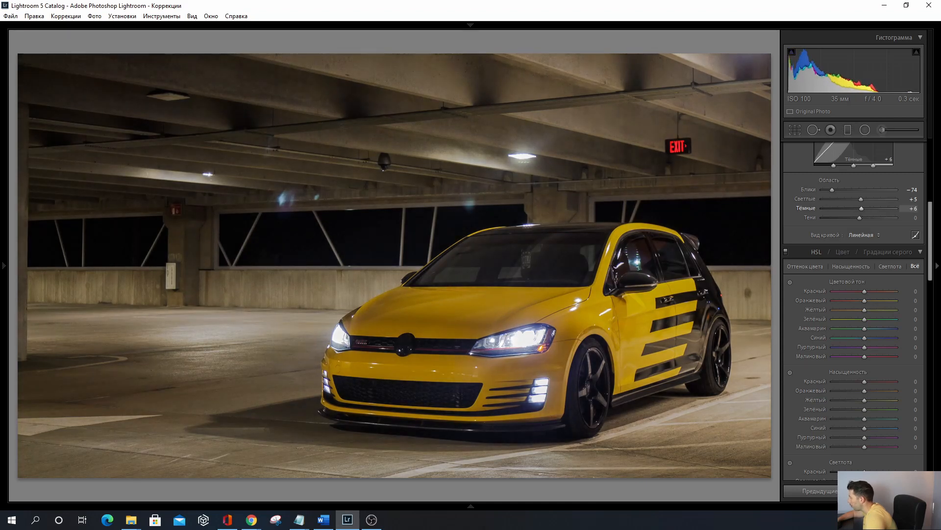
# - Enable the removal of chromatic aberration in the lens corrections
pyautogui.moveTo(932, 214); pyautogui.dragTo(936, 307)
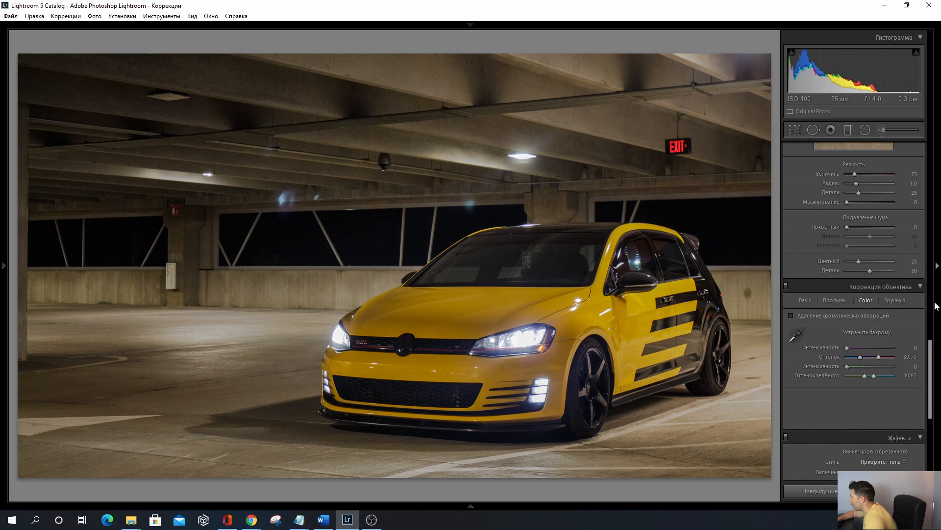
pyautogui.click(791, 315)
pyautogui.moveTo(935, 348); pyautogui.dragTo(937, 311)
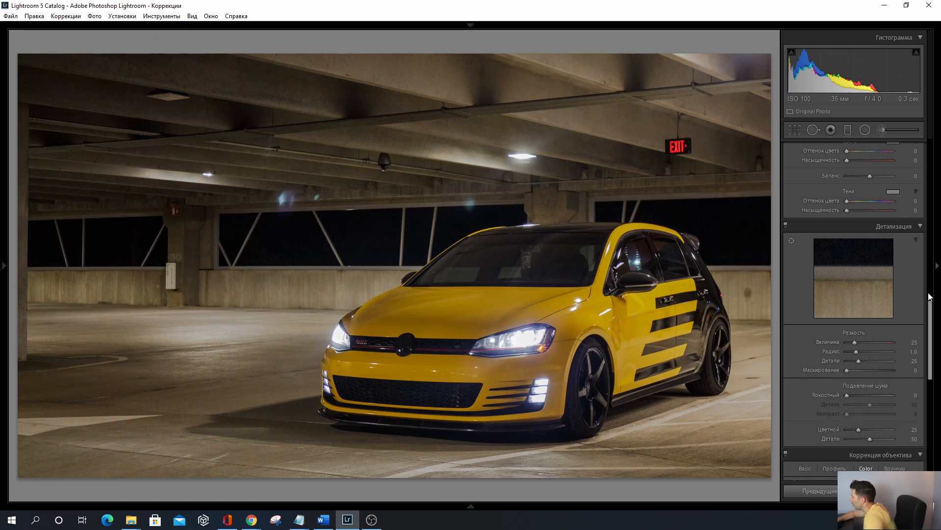
# - Try the Yellow hue at −100 and +100 and shift the Green hue, resetting both to 0
pyautogui.moveTo(931, 312); pyautogui.dragTo(933, 235)
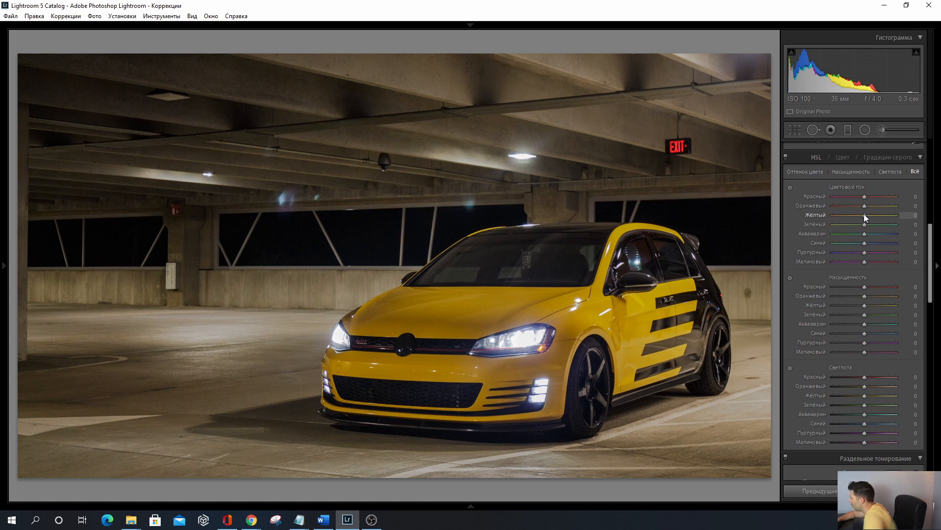
pyautogui.moveTo(864, 213); pyautogui.dragTo(831, 220)
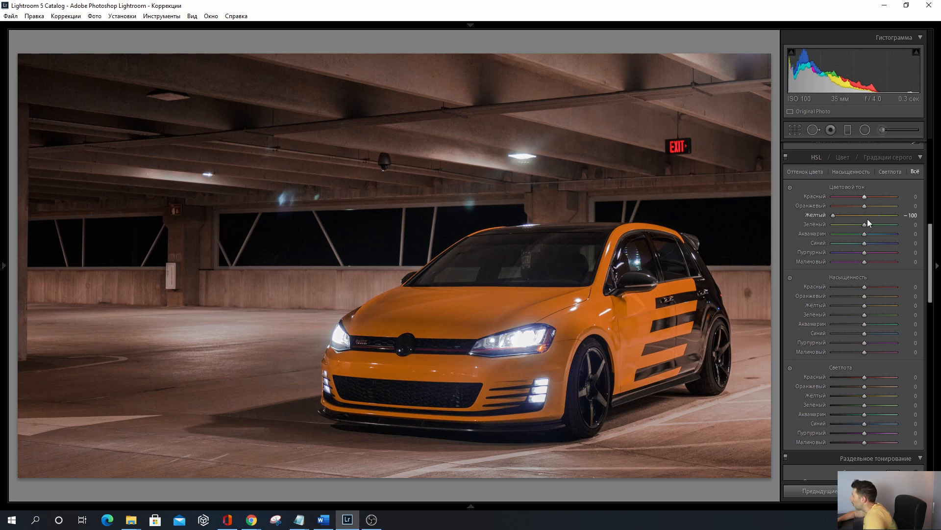
pyautogui.moveTo(833, 215); pyautogui.dragTo(916, 221)
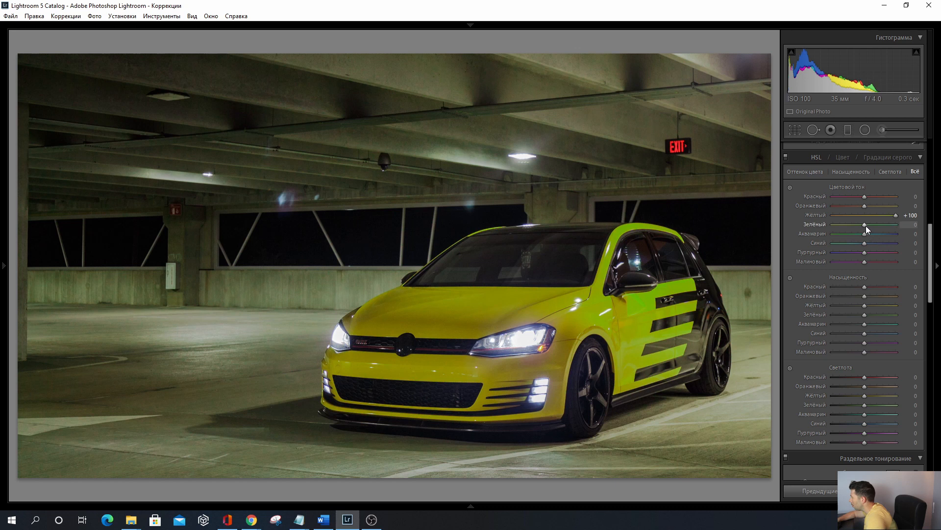
pyautogui.moveTo(889, 225); pyautogui.dragTo(823, 227)
pyautogui.doubleClick(867, 227)
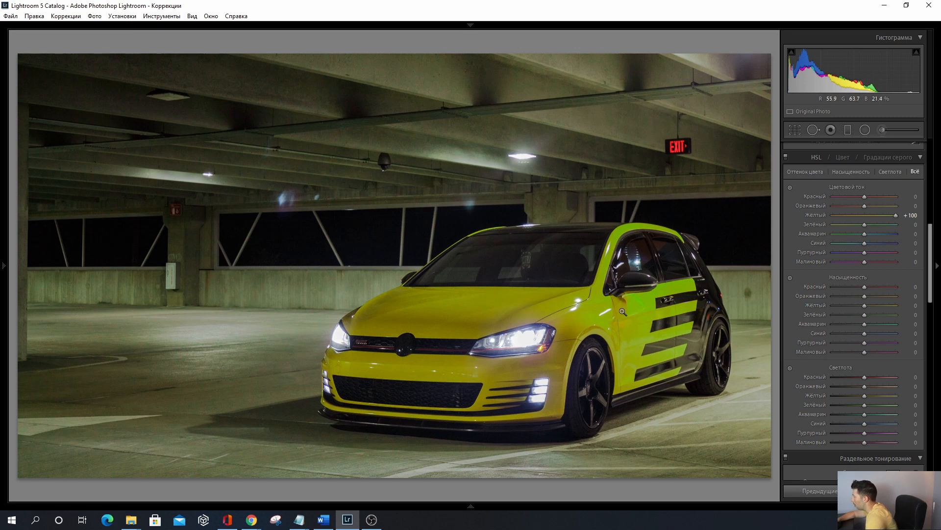
pyautogui.moveTo(878, 216); pyautogui.dragTo(820, 216)
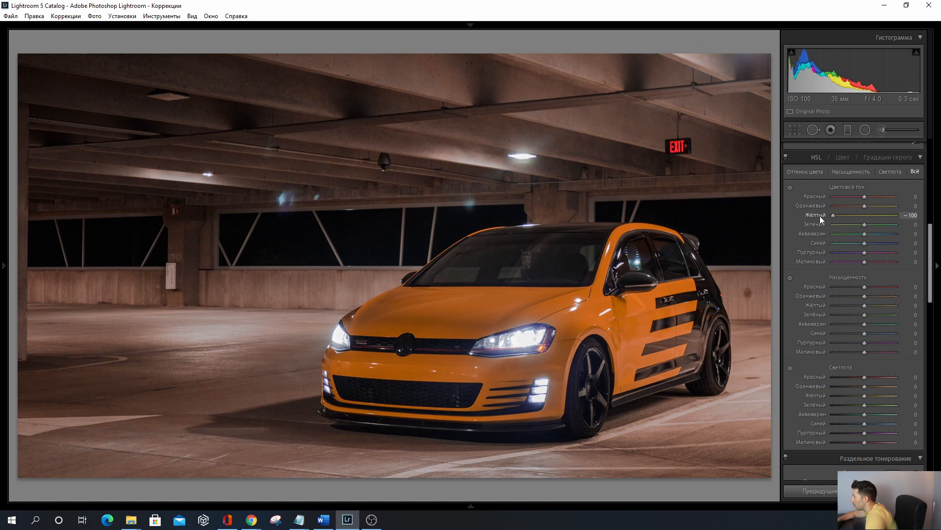
pyautogui.doubleClick(820, 216)
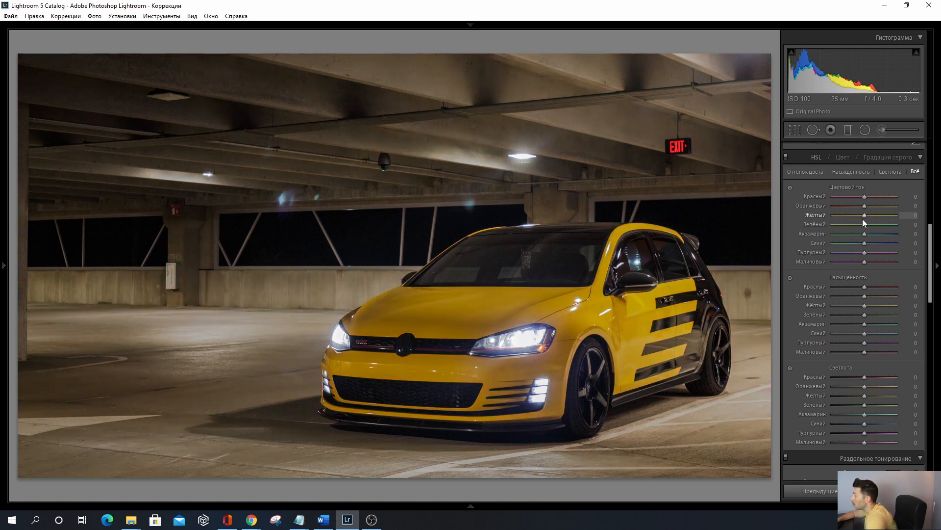
# - Set the Yellow saturation in the HSL adjustments to +6, trying it at +100 on the way
pyautogui.moveTo(930, 229); pyautogui.dragTo(931, 241)
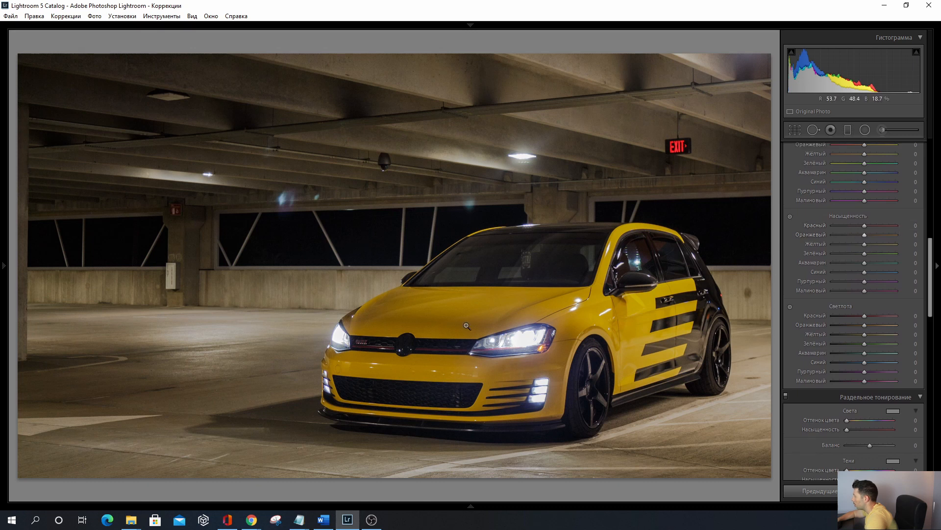
pyautogui.moveTo(867, 246); pyautogui.dragTo(899, 249)
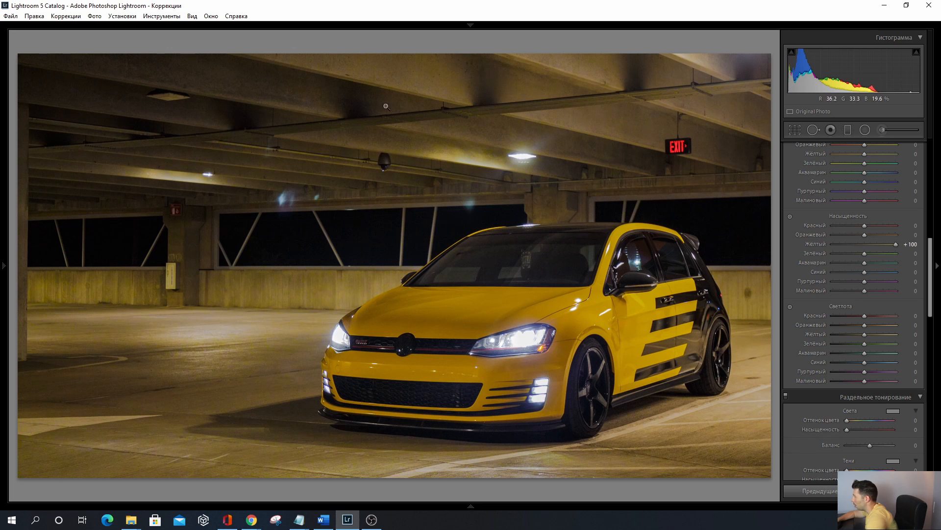
pyautogui.moveTo(894, 248); pyautogui.dragTo(862, 246)
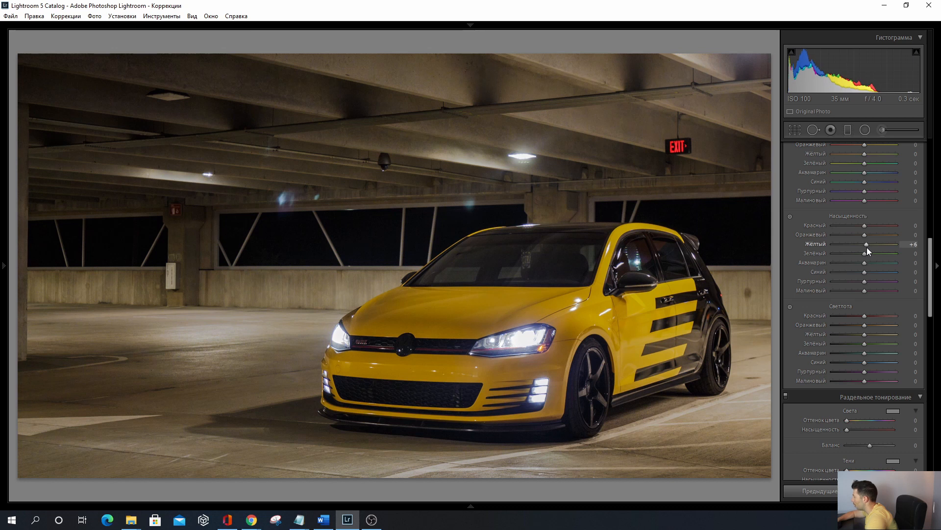
# - Set the Yellow luminance in the HSL adjustments to +2, trying the +100 and −100 extremes on the way
pyautogui.scroll(-3, 902, 265)
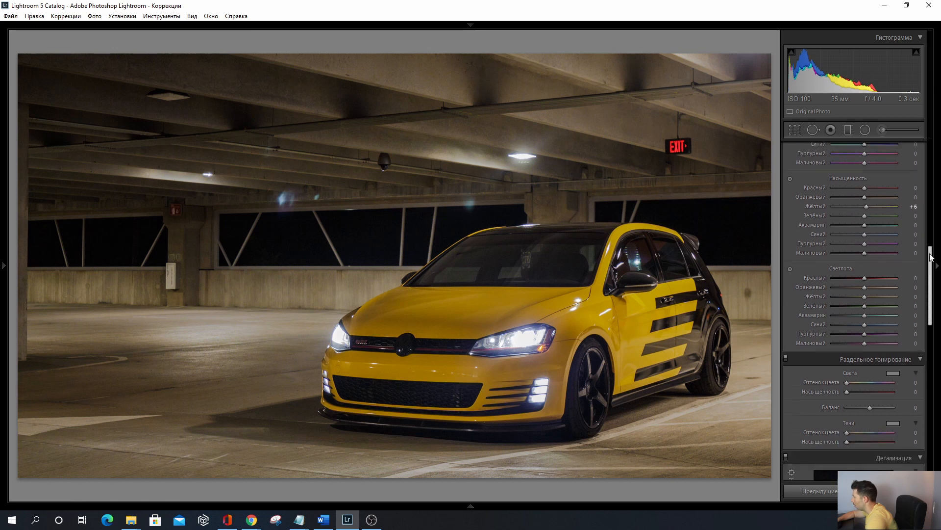
pyautogui.moveTo(864, 258)
pyautogui.mouseDown()
pyautogui.moveTo(828, 266)
pyautogui.moveTo(938, 269)
pyautogui.moveTo(813, 267)
pyautogui.moveTo(900, 269)
pyautogui.mouseUp()
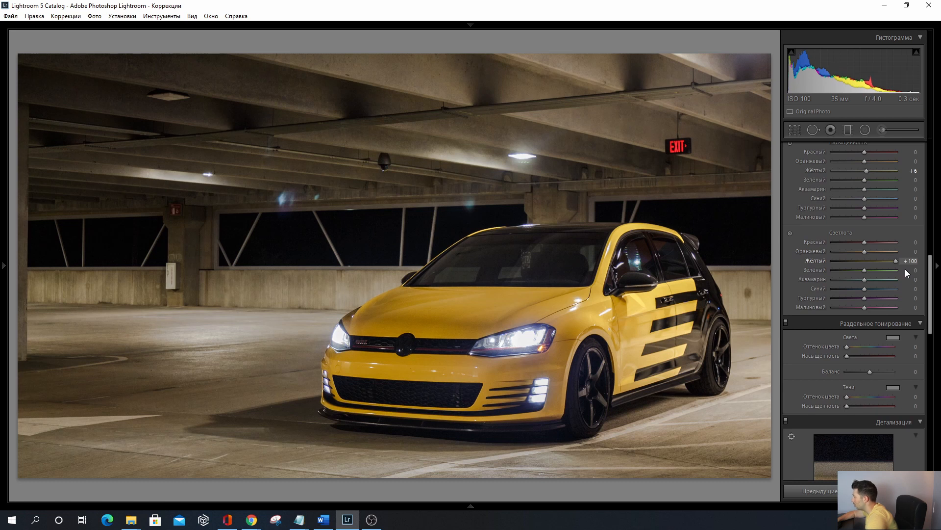
pyautogui.moveTo(905, 269); pyautogui.dragTo(792, 269)
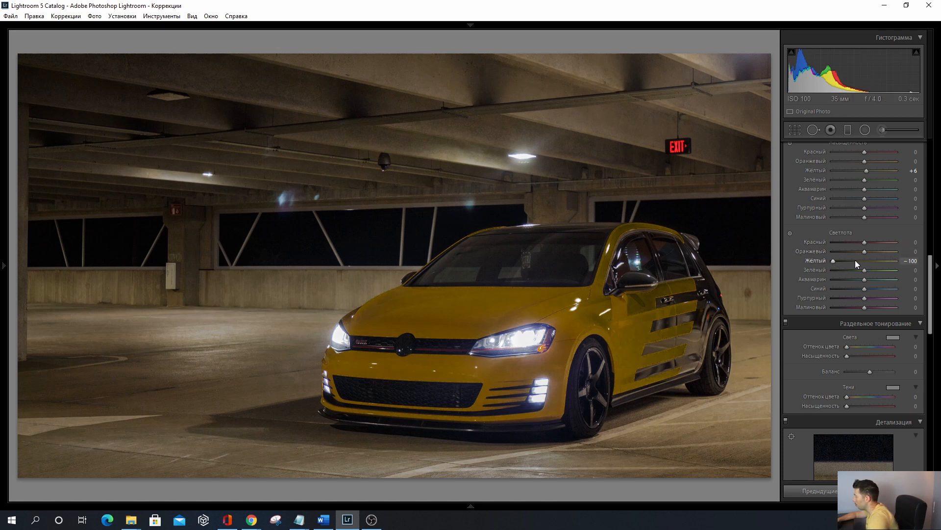
pyautogui.moveTo(846, 261)
pyautogui.mouseDown()
pyautogui.moveTo(872, 261)
pyautogui.moveTo(864, 262)
pyautogui.mouseUp()
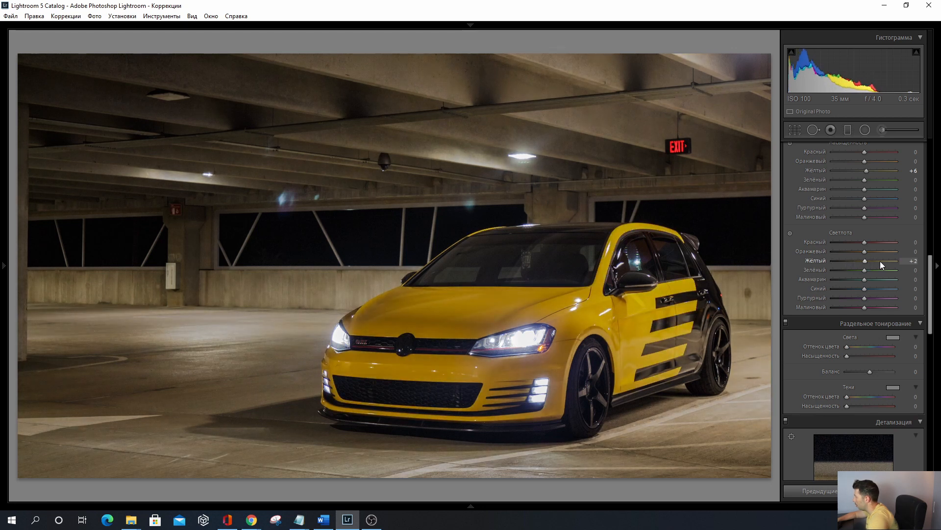
# - Set the exposure of the yellow car photo to +1.20
pyautogui.moveTo(887, 259); pyautogui.dragTo(867, 261)
pyautogui.moveTo(930, 266); pyautogui.dragTo(939, 149)
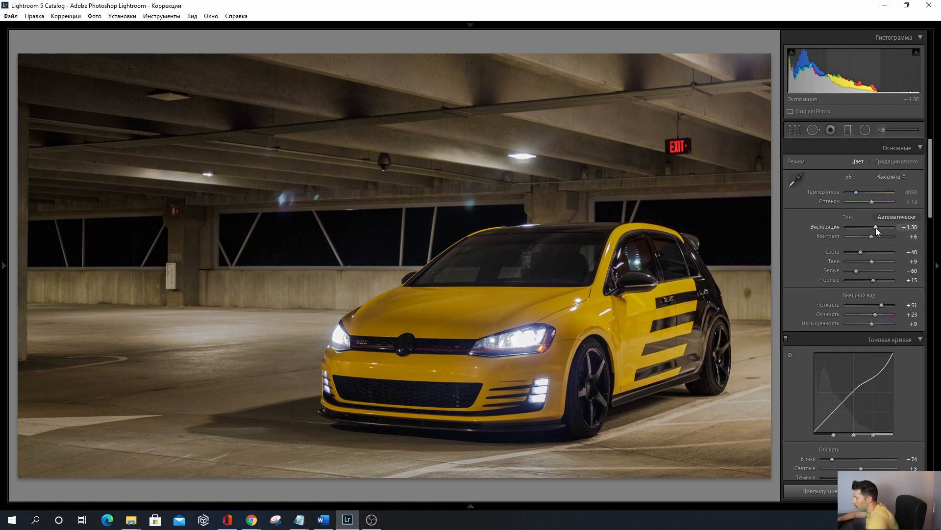
pyautogui.moveTo(875, 228); pyautogui.dragTo(875, 228)
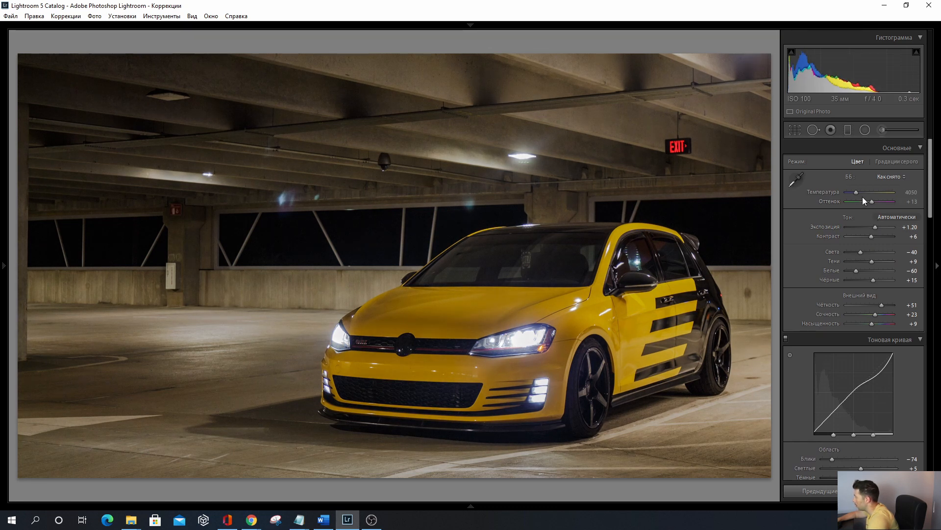
# - Try warming the white balance temperature to 5050, then reset it to the as-shot value
pyautogui.moveTo(857, 193); pyautogui.dragTo(858, 193)
pyautogui.press('Up')
pyautogui.press('Up')
pyautogui.press('Up')
pyautogui.press('Up')
pyautogui.press('Up')
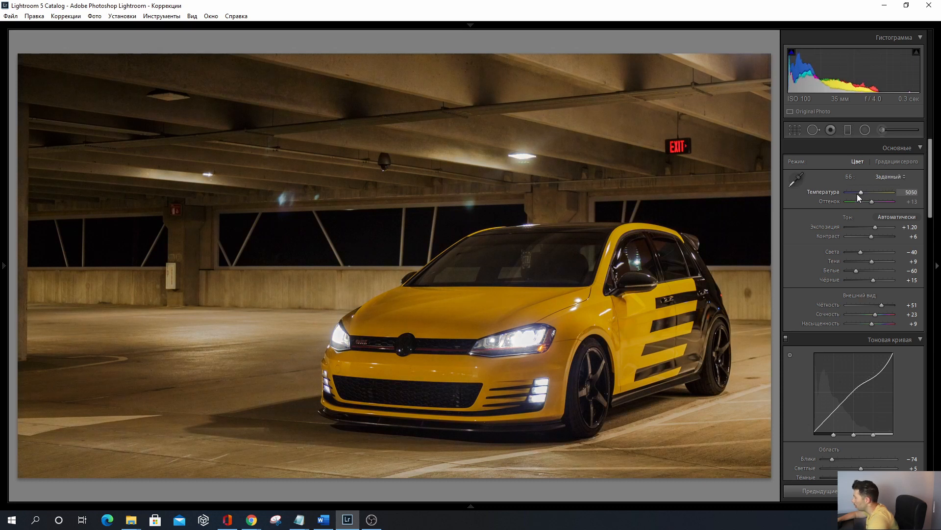
pyautogui.doubleClick(857, 193)
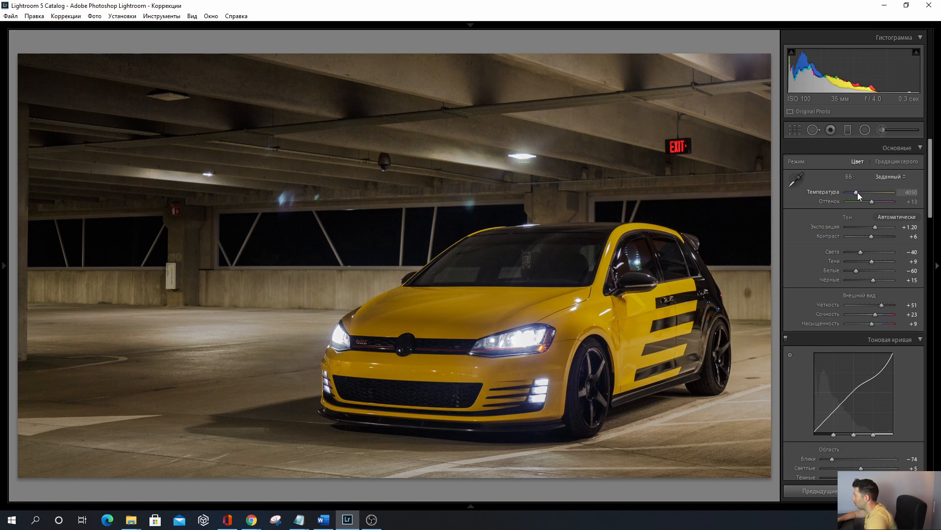
# - Try cooling the white balance temperature to 3050 and 3300, then reset it to the as-shot value
pyautogui.press('Down')
pyautogui.press('Down')
pyautogui.press('Down')
pyautogui.press('Down')
pyautogui.press('Down')
pyautogui.press('Down')
pyautogui.press('Down')
pyautogui.press('Down')
pyautogui.press('Down')
pyautogui.press('Down')
pyautogui.press('Down')
pyautogui.press('Down')
pyautogui.press('Down')
pyautogui.press('Down')
pyautogui.press('Down')
pyautogui.press('Down')
pyautogui.press('Down')
pyautogui.press('Down')
pyautogui.press('Down')
pyautogui.press('Down')
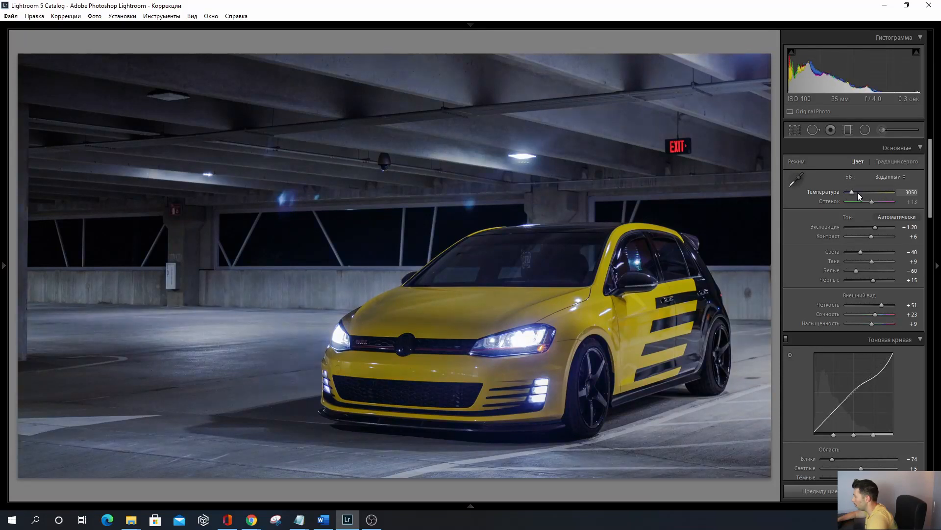
pyautogui.press('Up')
pyautogui.press('Up')
pyautogui.press('Up')
pyautogui.press('Up')
pyautogui.press('Up')
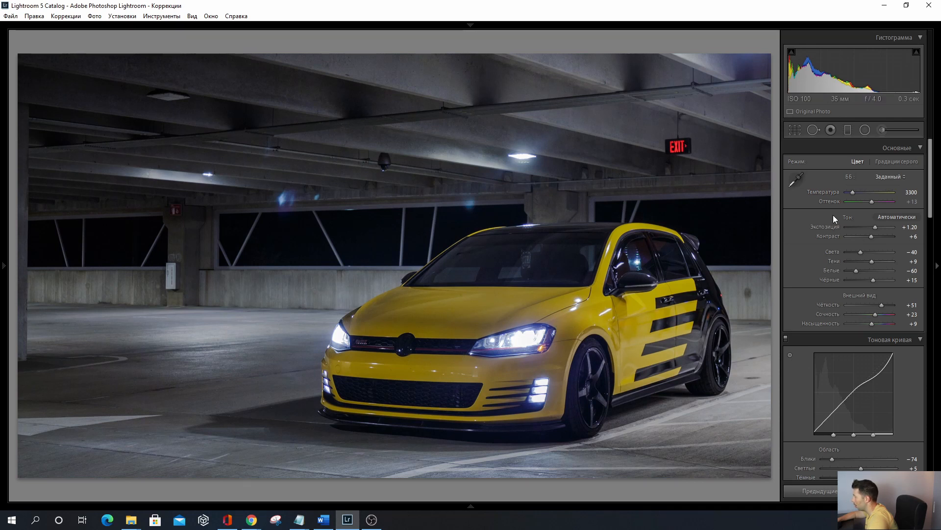
pyautogui.press('Down')
pyautogui.press('Down')
pyautogui.press('Down')
pyautogui.press('Down')
pyautogui.press('Down')
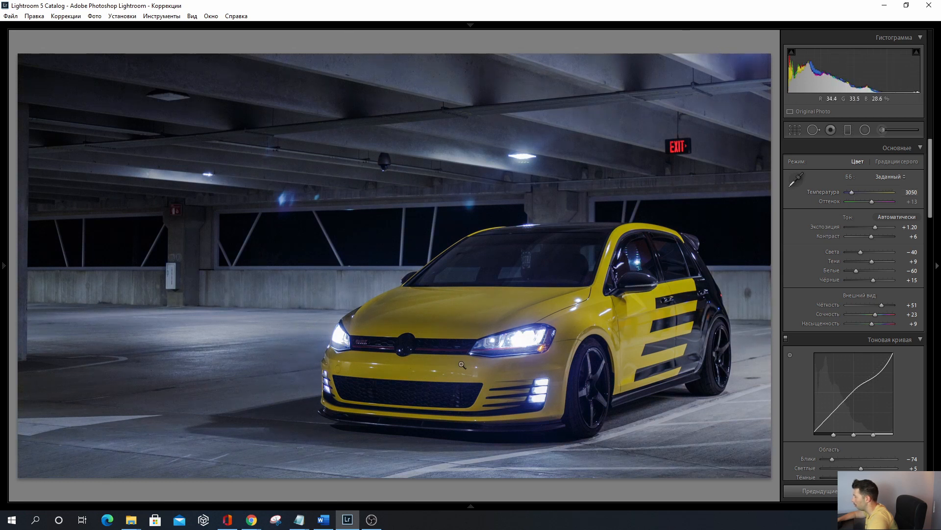
pyautogui.click(854, 193)
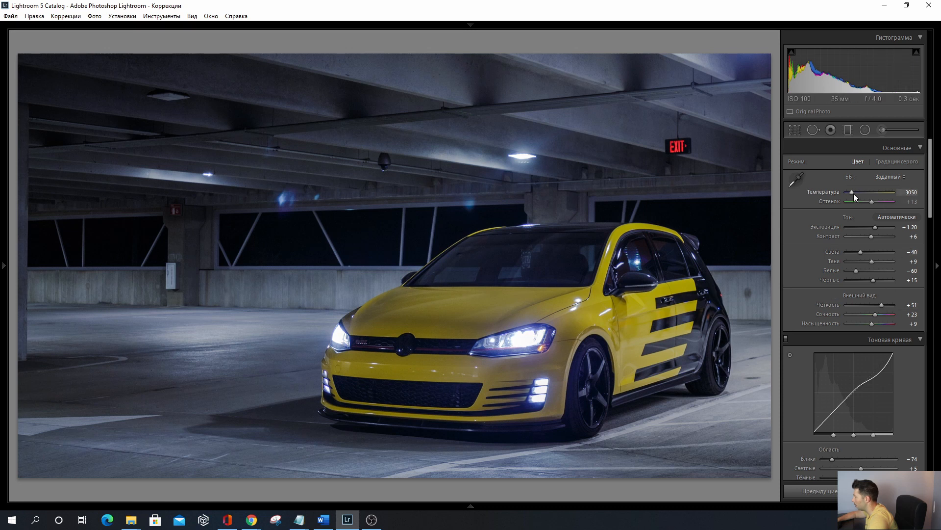
pyautogui.doubleClick(854, 193)
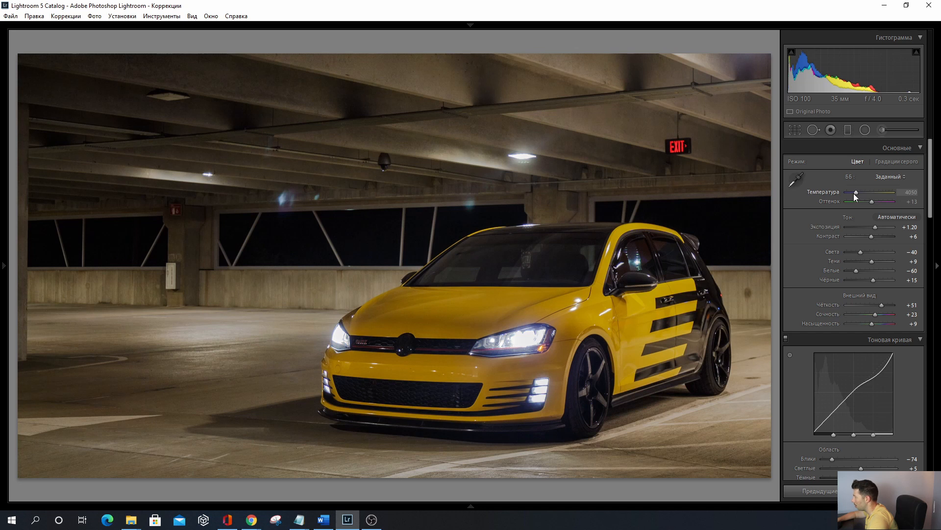
# - Set the white balance temperature to 3800, trying 3550 on the way
pyautogui.click(854, 193)
pyautogui.click(854, 193)
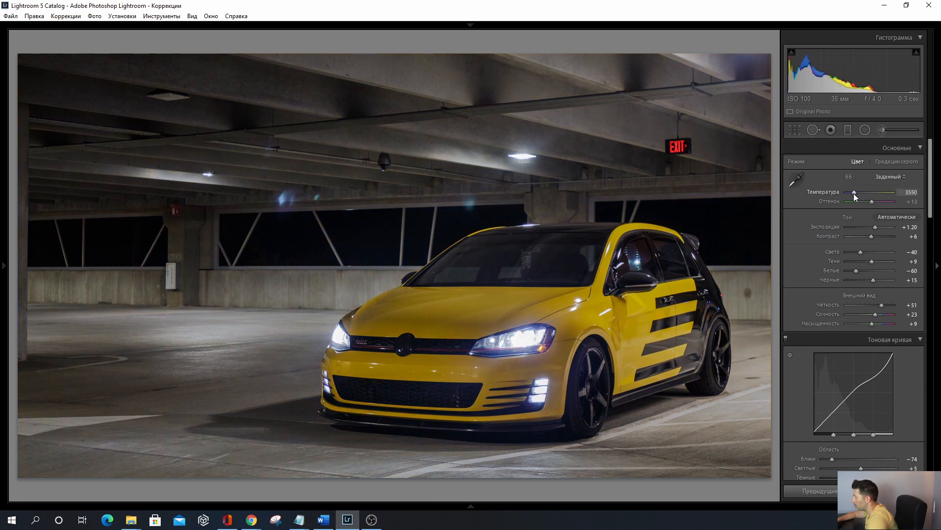
pyautogui.moveTo(854, 193); pyautogui.dragTo(855, 193)
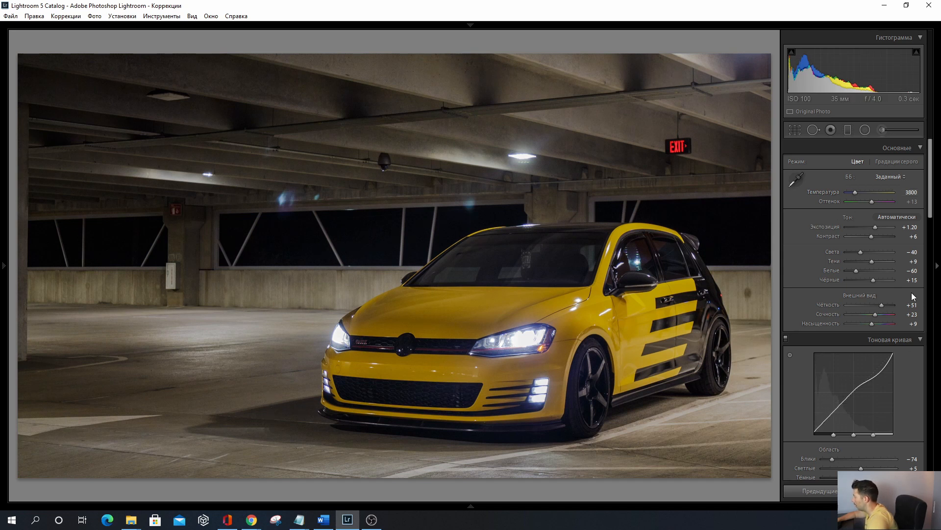
# - Compare the photo before and after the edits in a side-by-side view with the toolbar hidden
pyautogui.scroll(-10, 912, 293)
pyautogui.scroll(-10, 910, 293)
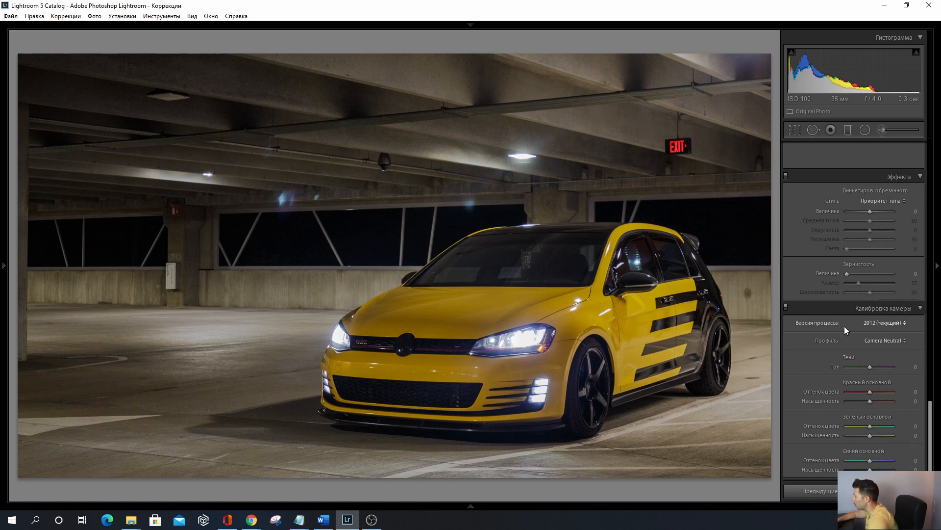
pyautogui.moveTo(298, 502)
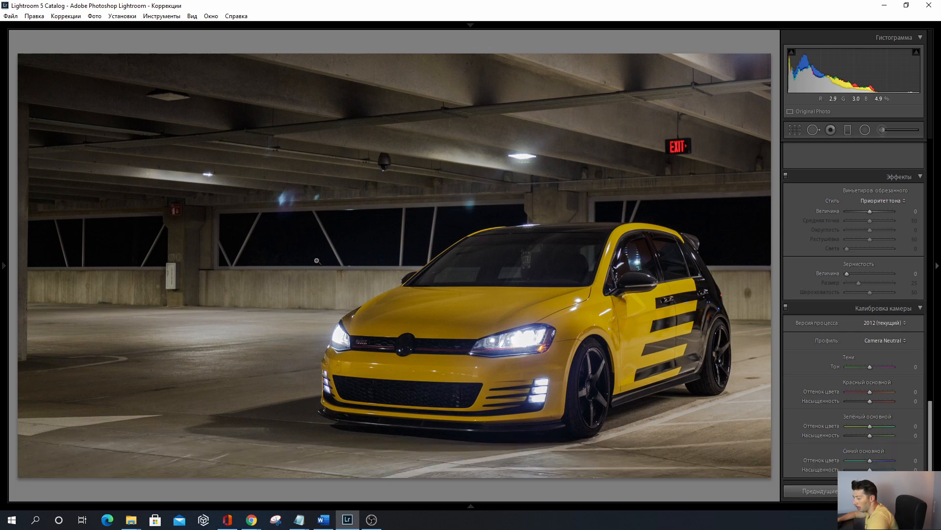
pyautogui.press('t')
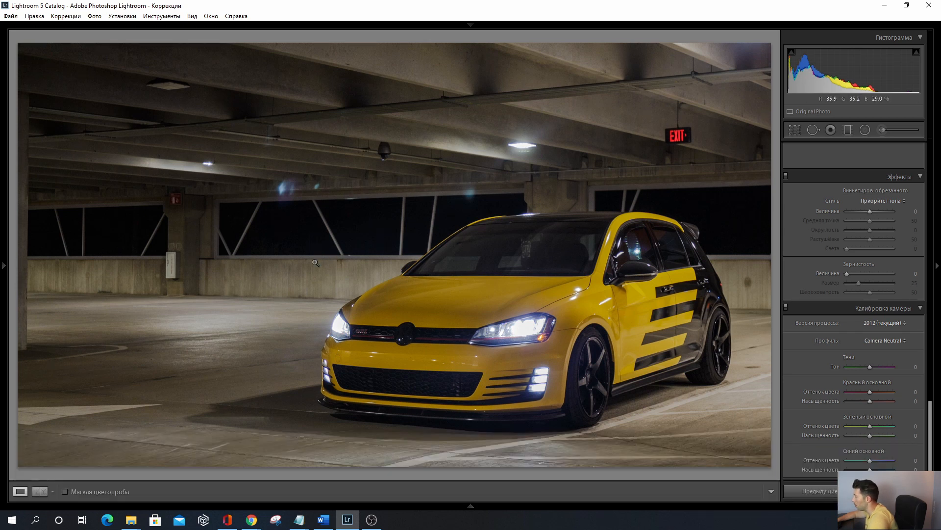
pyautogui.click(38, 491)
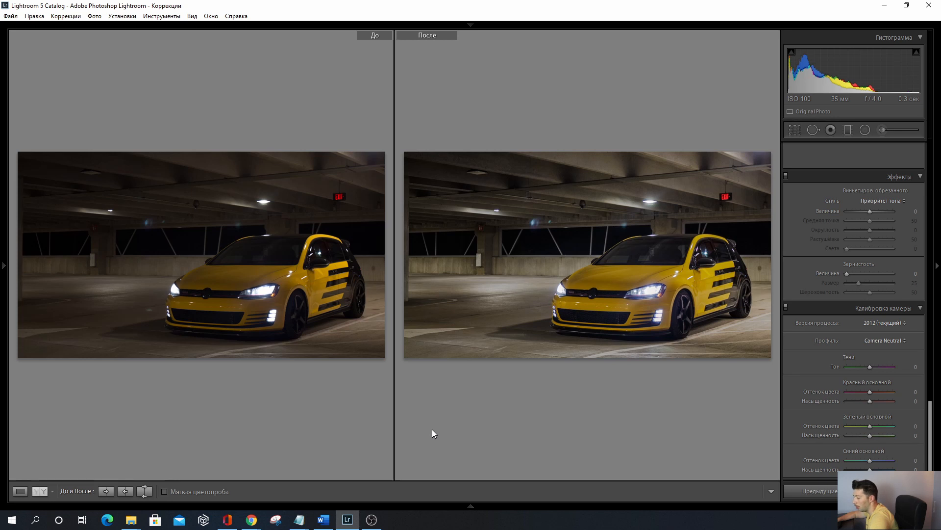
pyautogui.press('t')
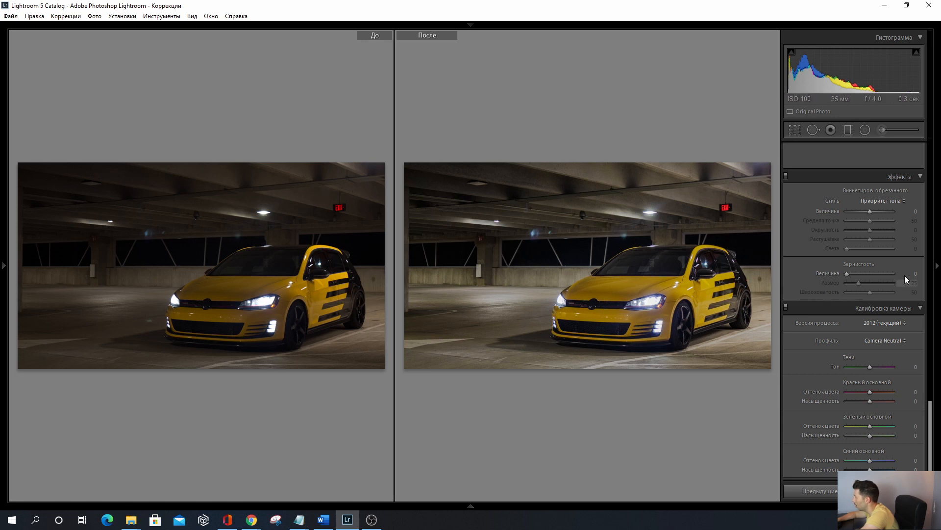
# - Set the clarity to +68, trying clarity and contrast at +100 on the way and returning the contrast to +6
pyautogui.scroll(4, 916, 307)
pyautogui.moveTo(932, 377); pyautogui.dragTo(934, 158)
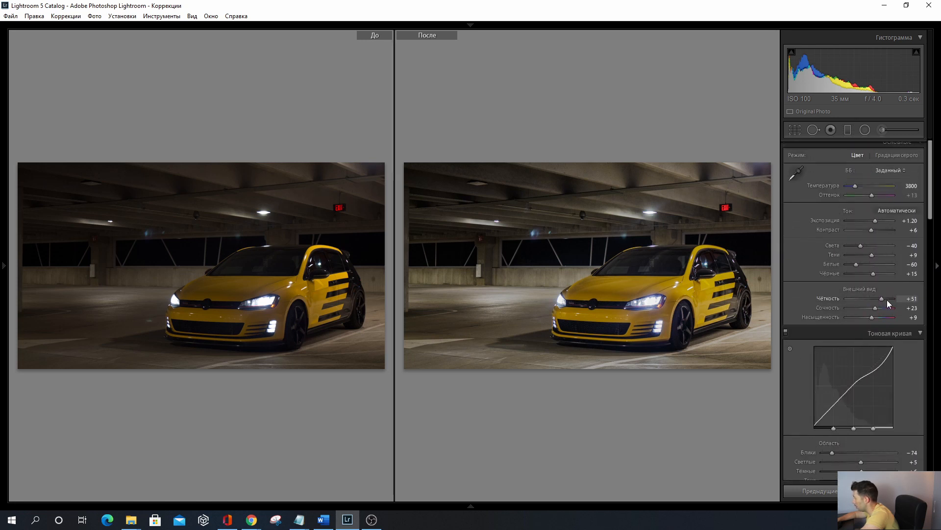
pyautogui.moveTo(885, 304); pyautogui.dragTo(905, 304)
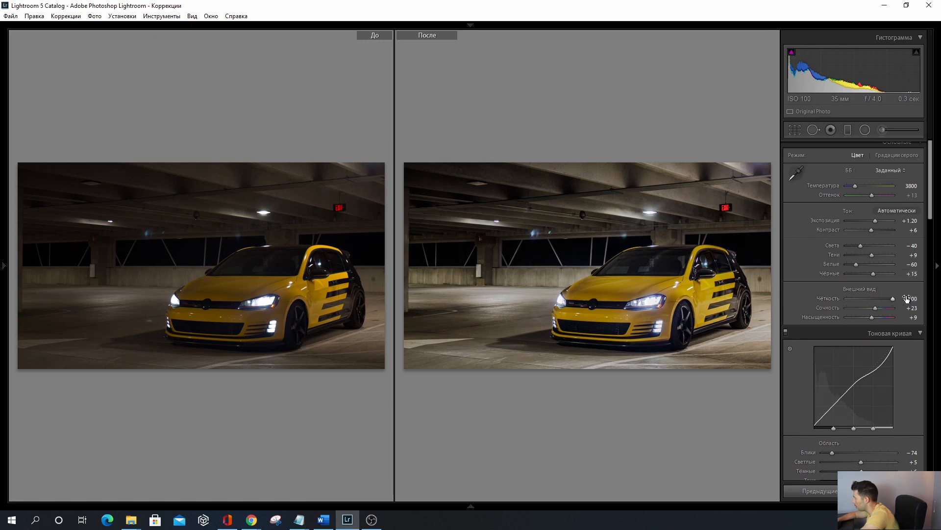
pyautogui.moveTo(877, 234); pyautogui.dragTo(907, 233)
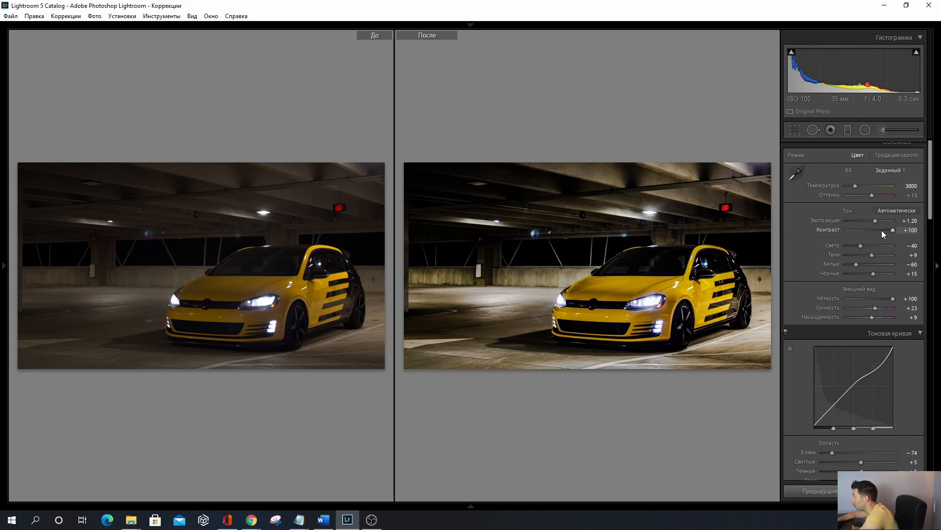
pyautogui.moveTo(882, 234); pyautogui.dragTo(875, 234)
pyautogui.moveTo(894, 300); pyautogui.dragTo(887, 303)
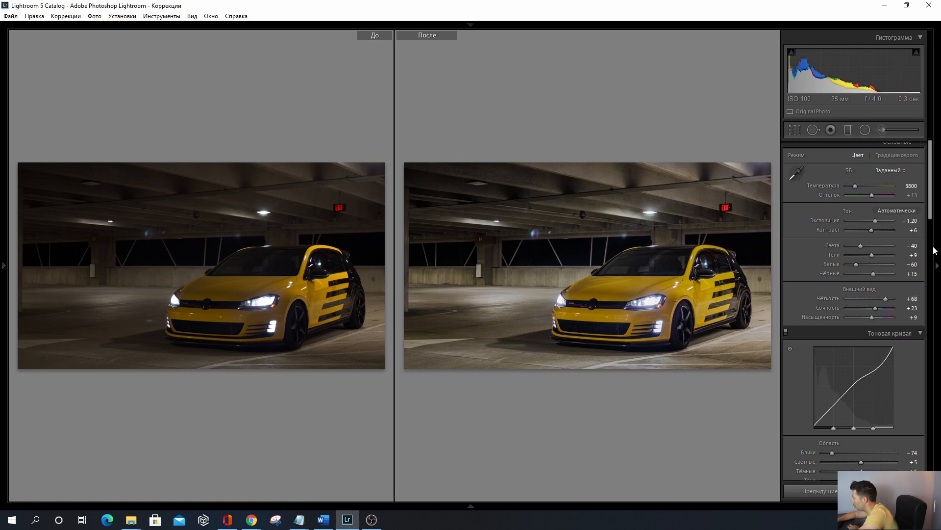
pyautogui.moveTo(933, 186); pyautogui.dragTo(932, 453)
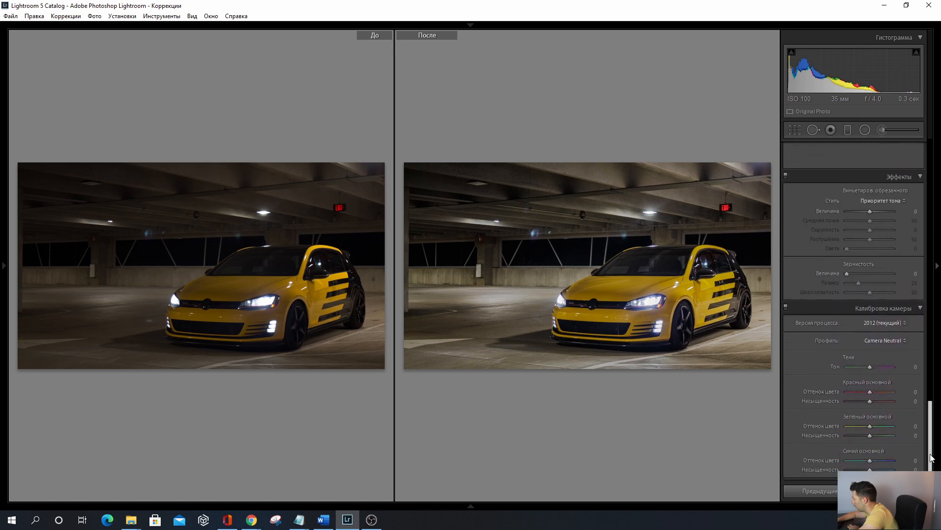